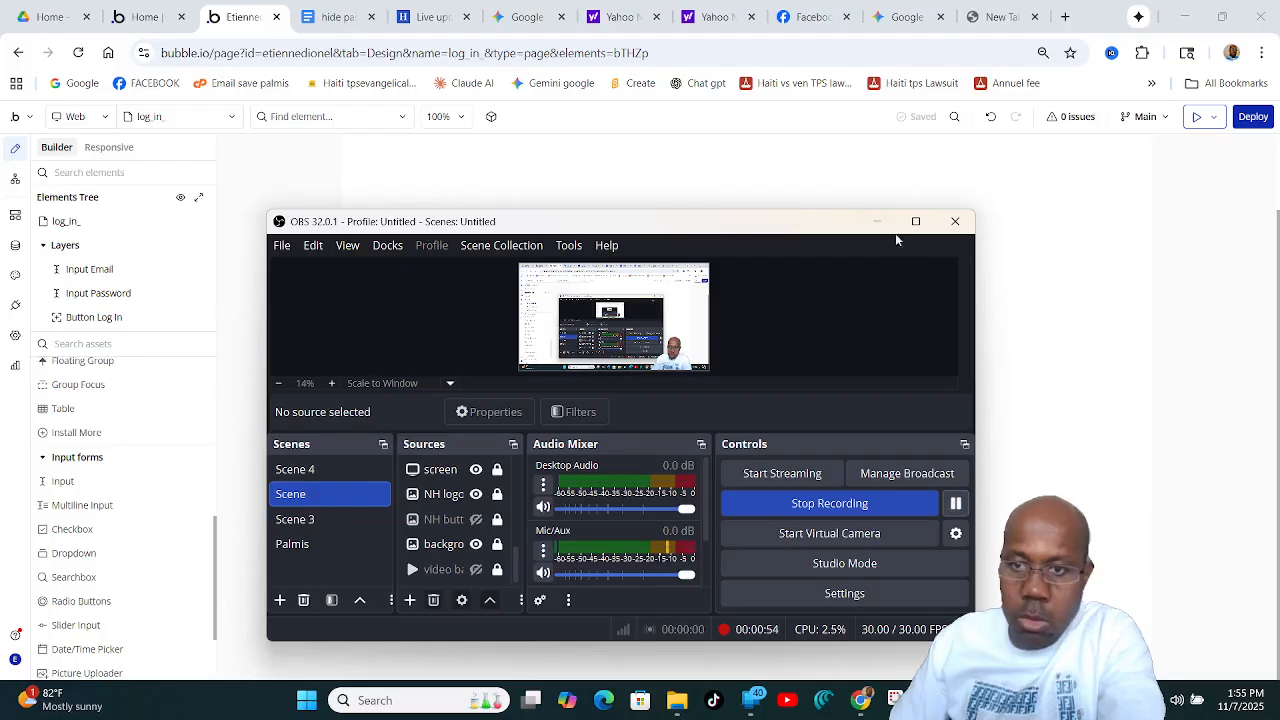
Place a new Input element in the empty area of the log_in_ page, beside the password field and Login button.
left_click(895, 231)
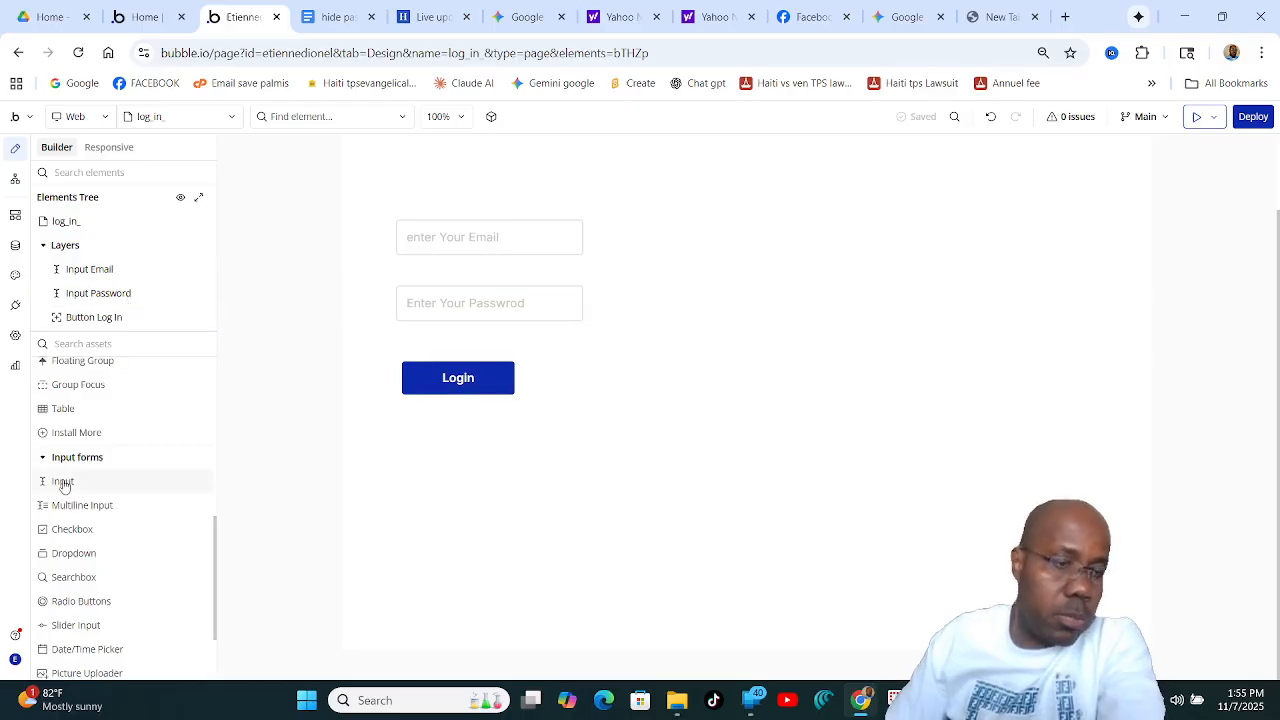
mouse_move(63, 486)
left_click_drag(63, 486, 712, 346)
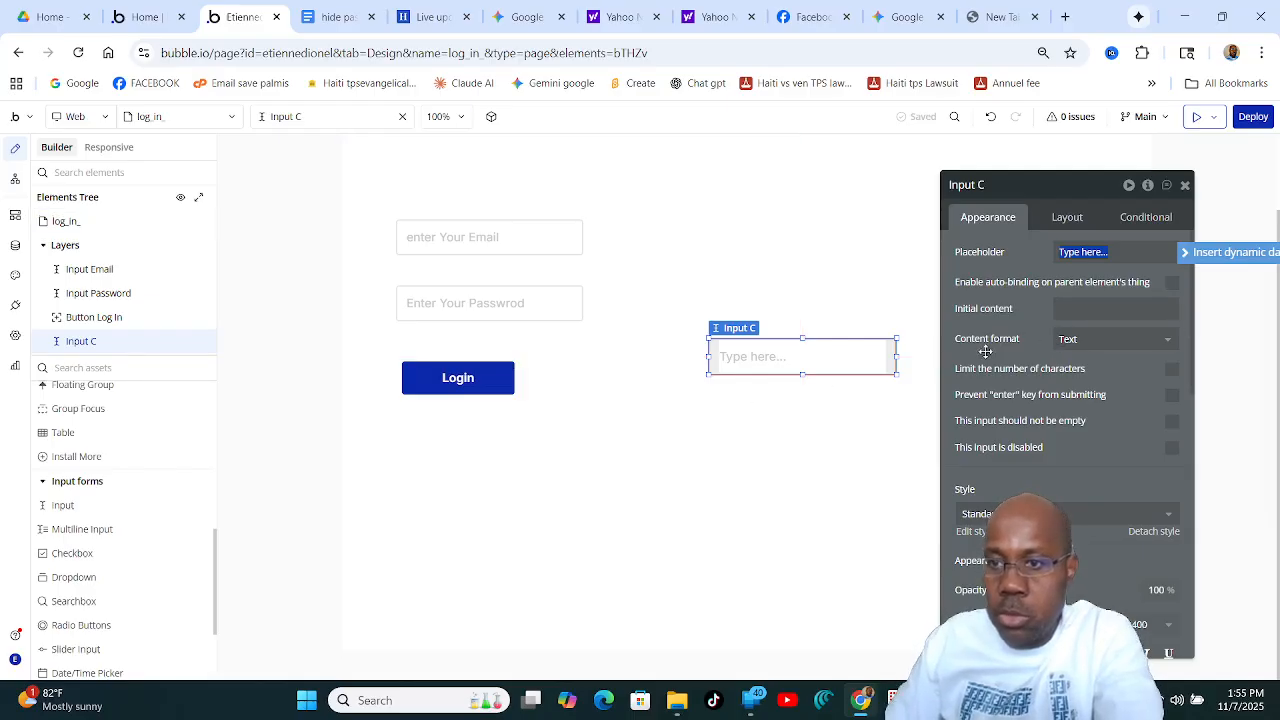
Rename the newly placed input element as "Input Password text".
left_click(455, 303)
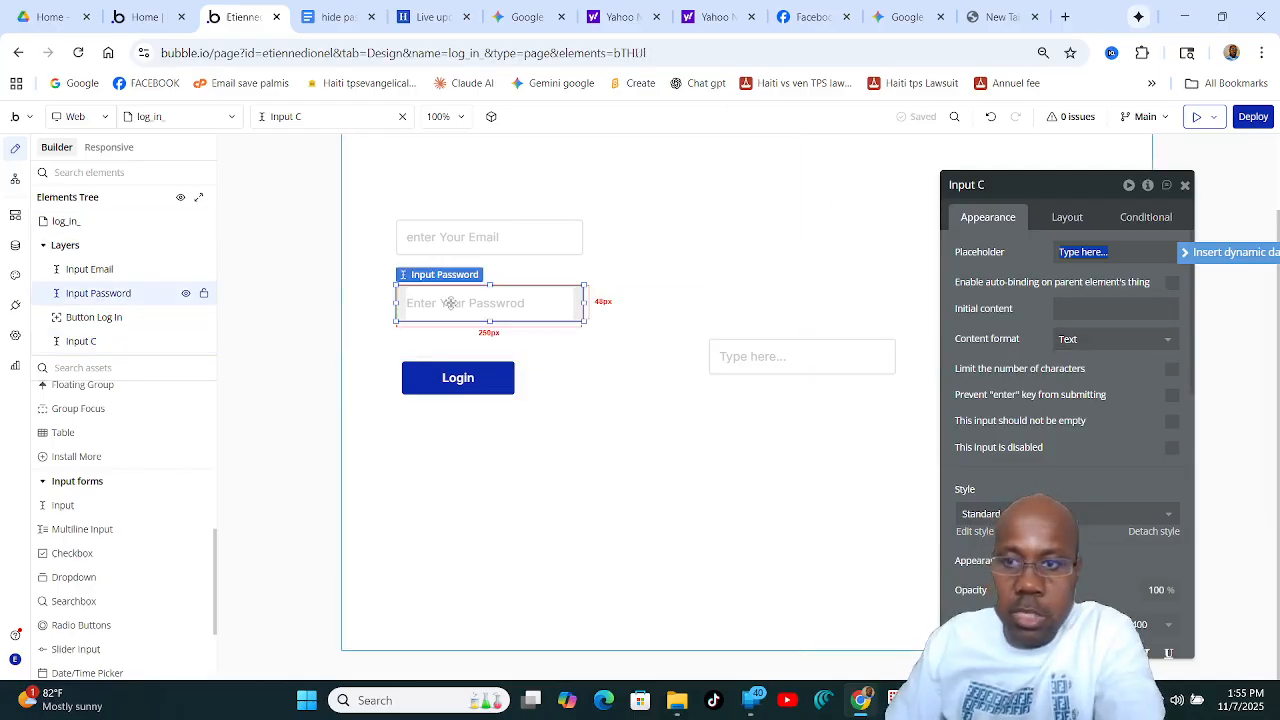
left_click(752, 356)
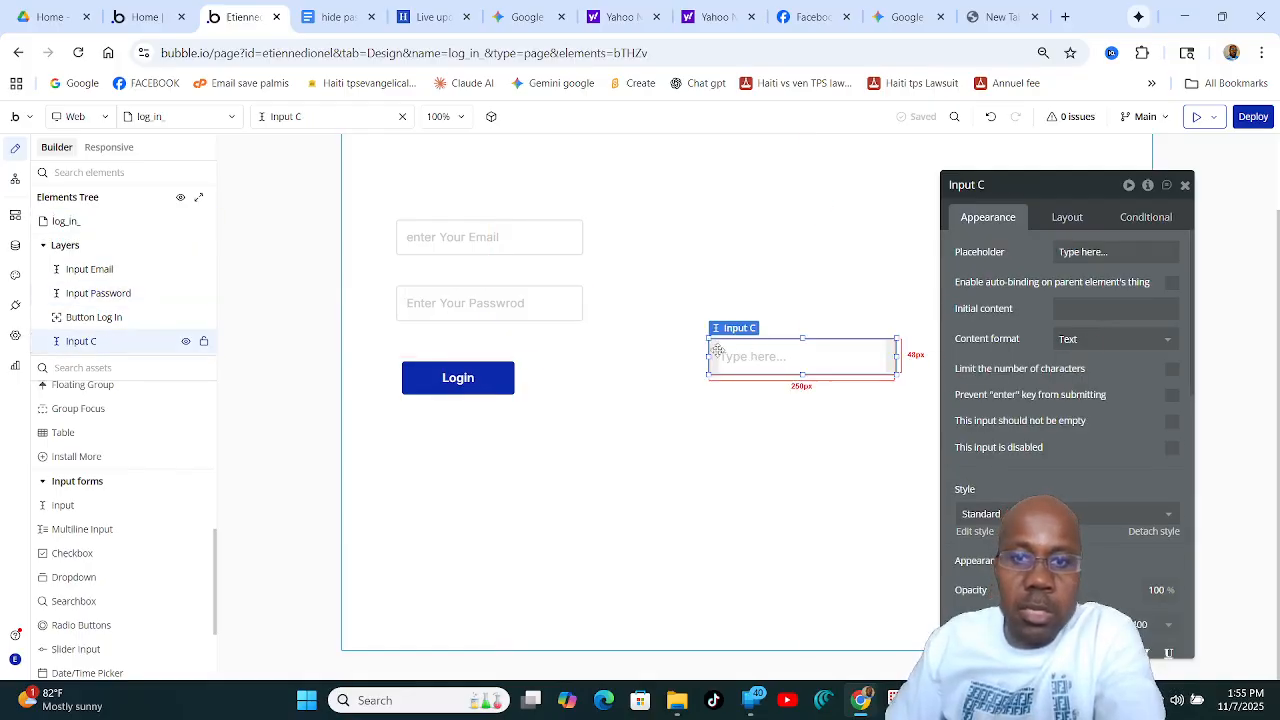
left_click(480, 305)
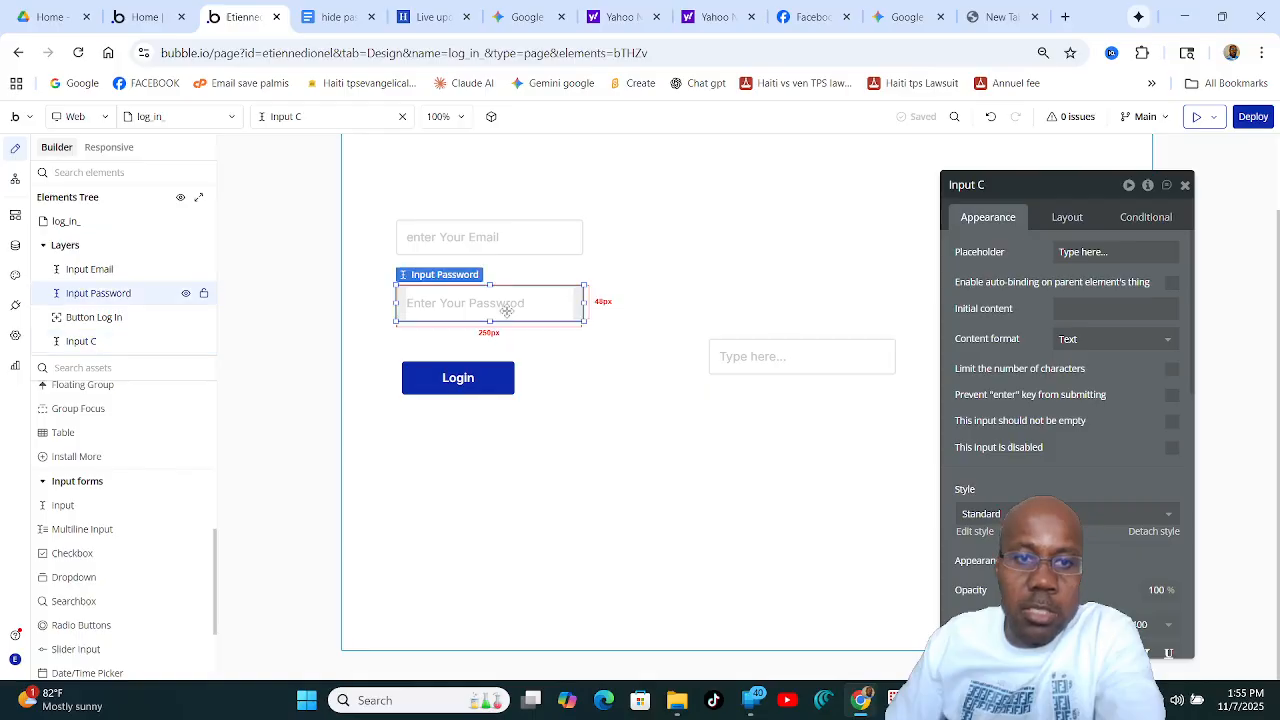
left_click(760, 358)
left_click(737, 328)
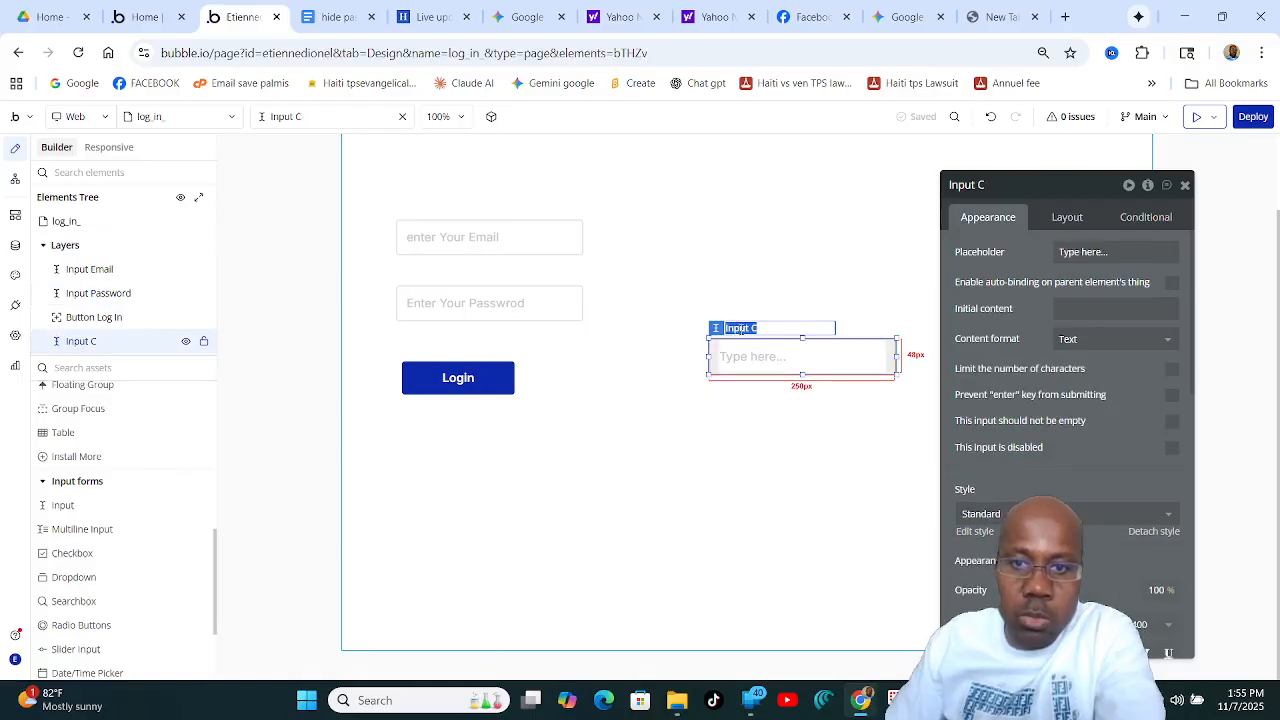
left_click(757, 328)
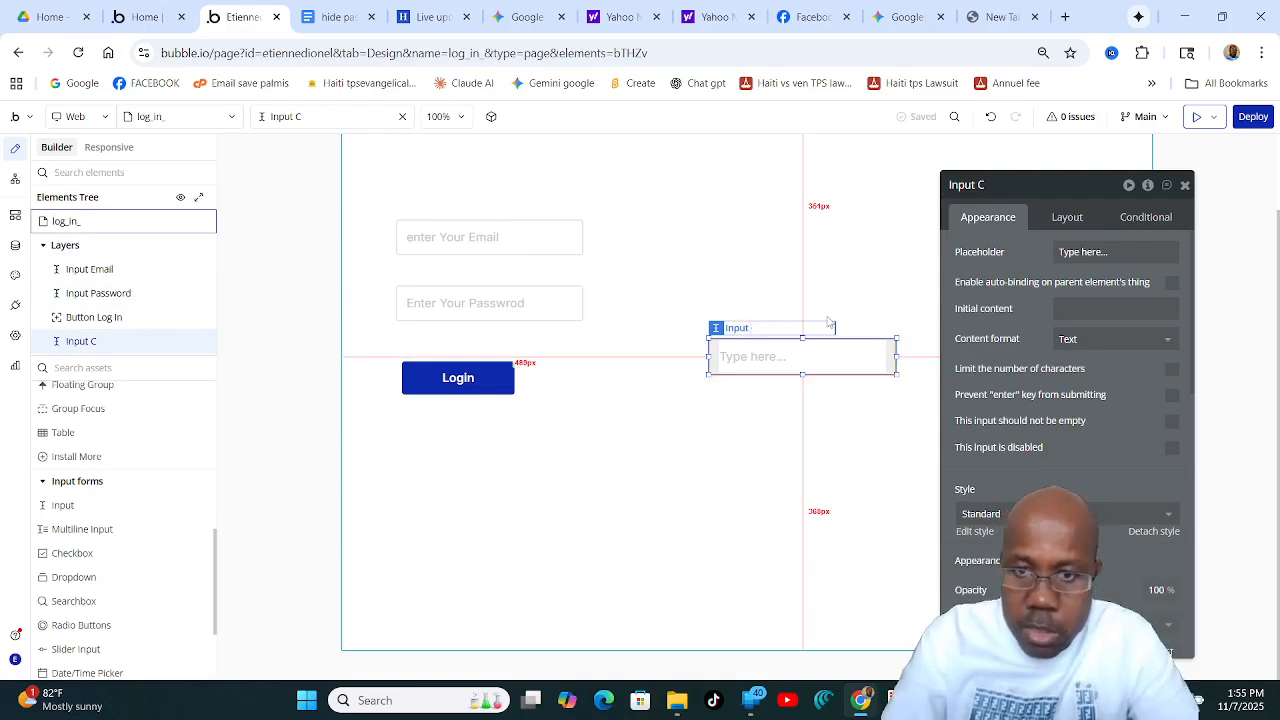
type("Pass")
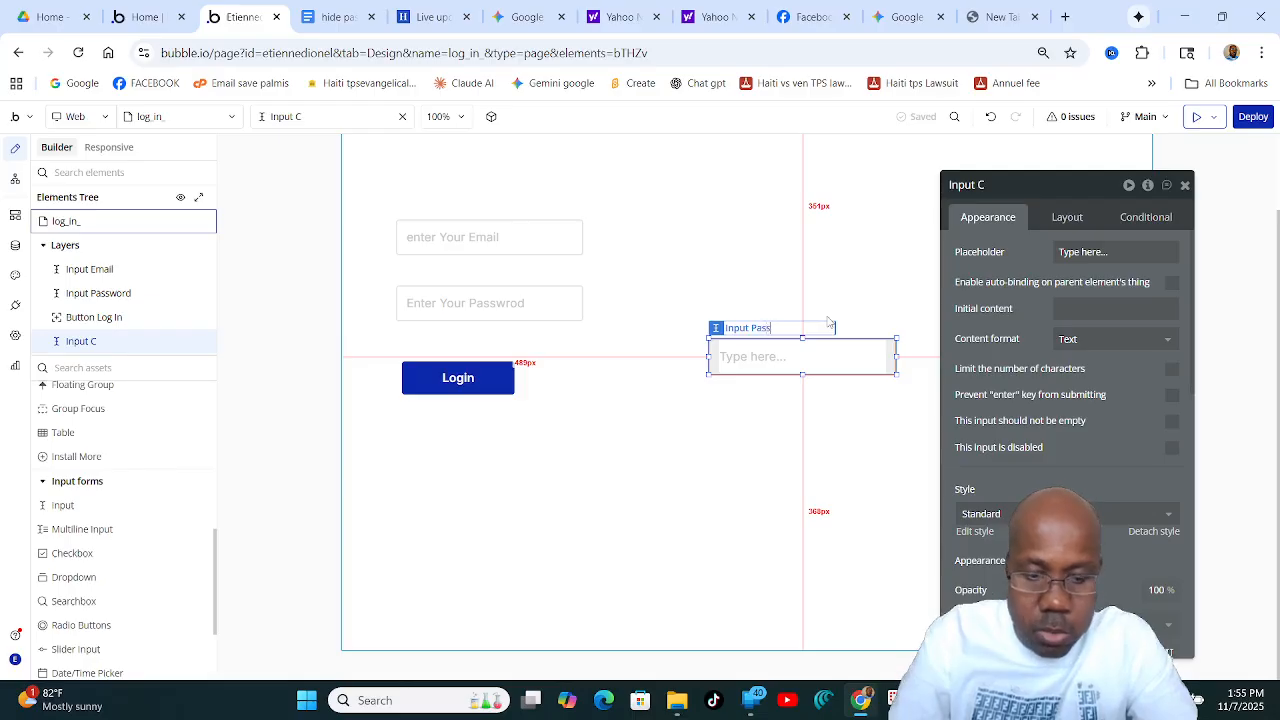
type("word te")
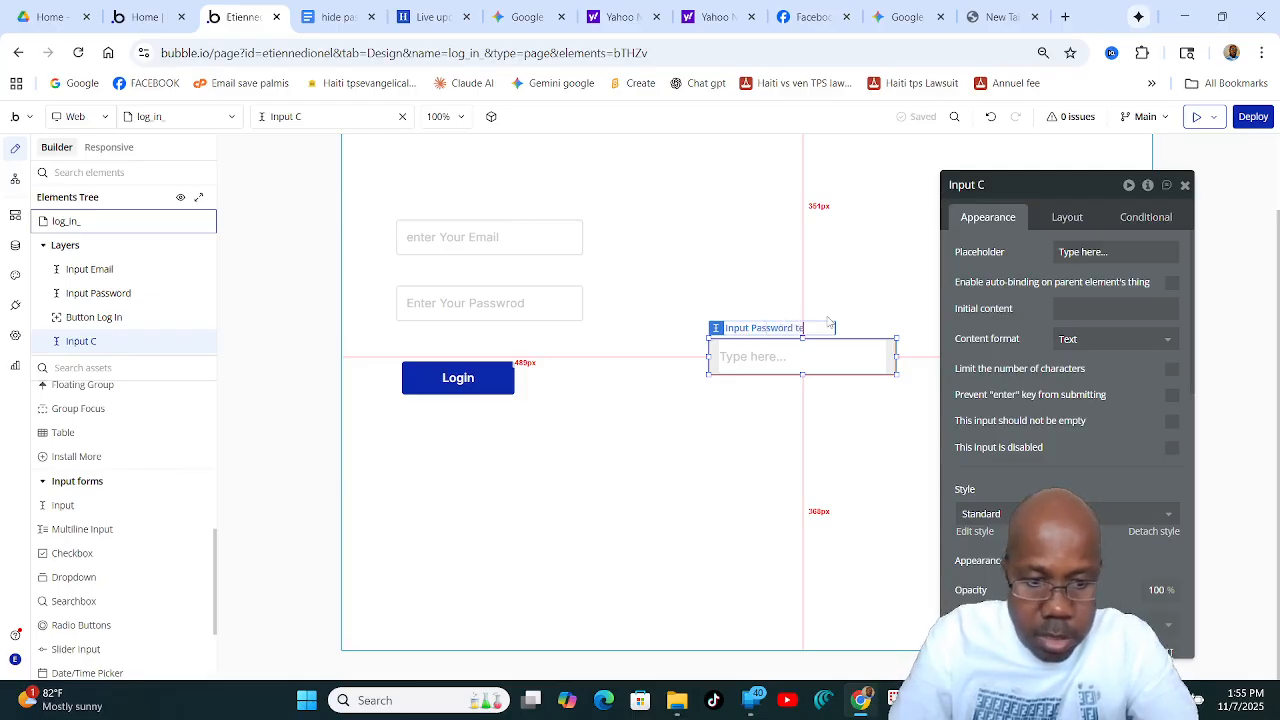
type("xt")
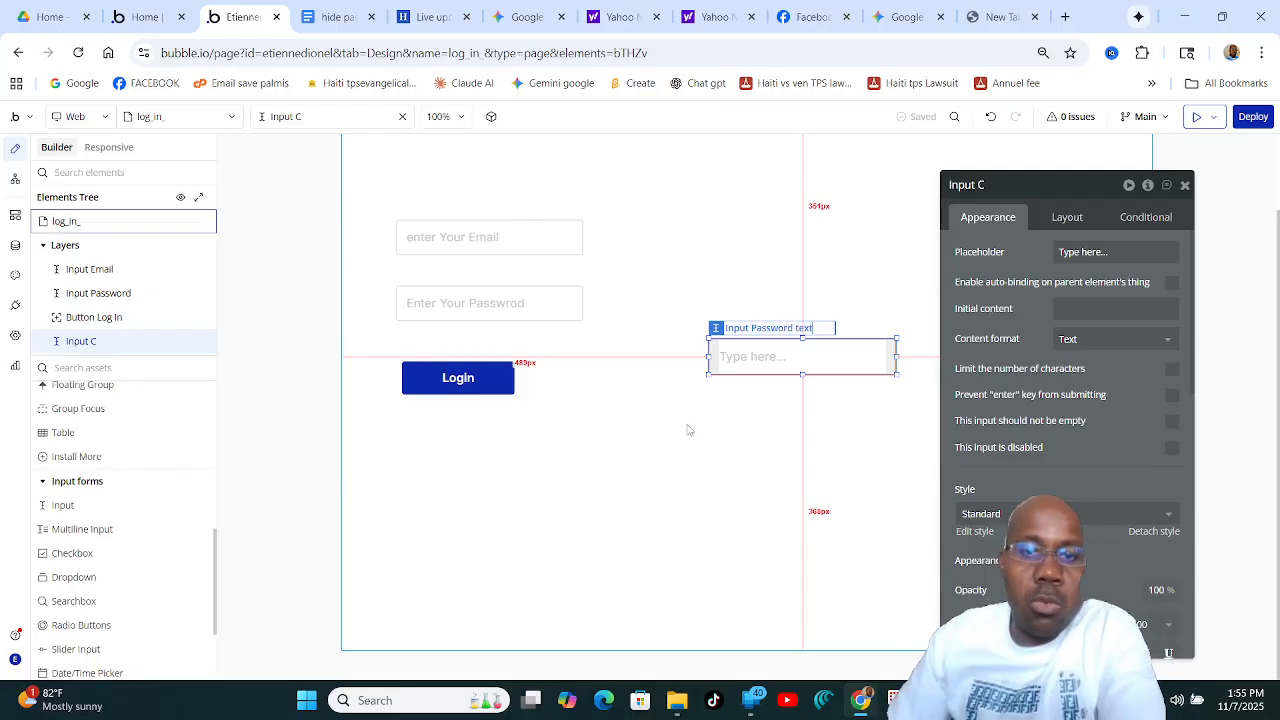
left_click(688, 430)
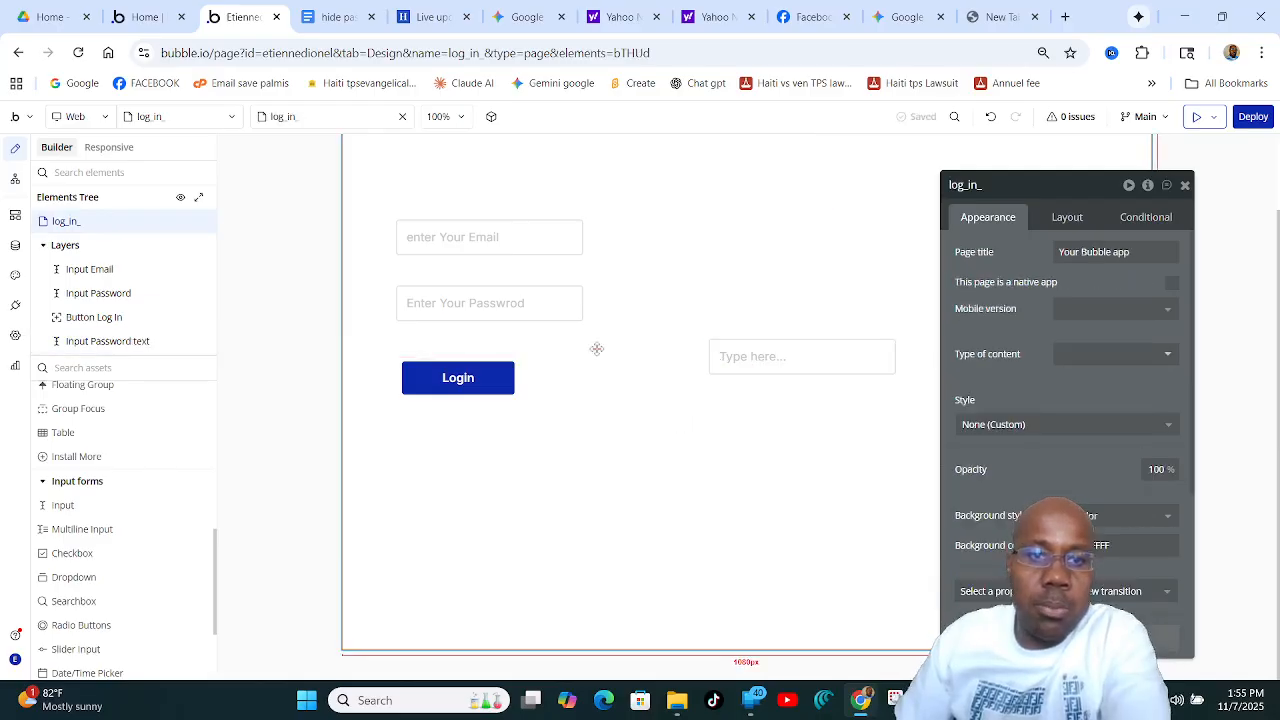
Compare the layout size and X/Y position of Input Password with those of Input Password text.
left_click(432, 301)
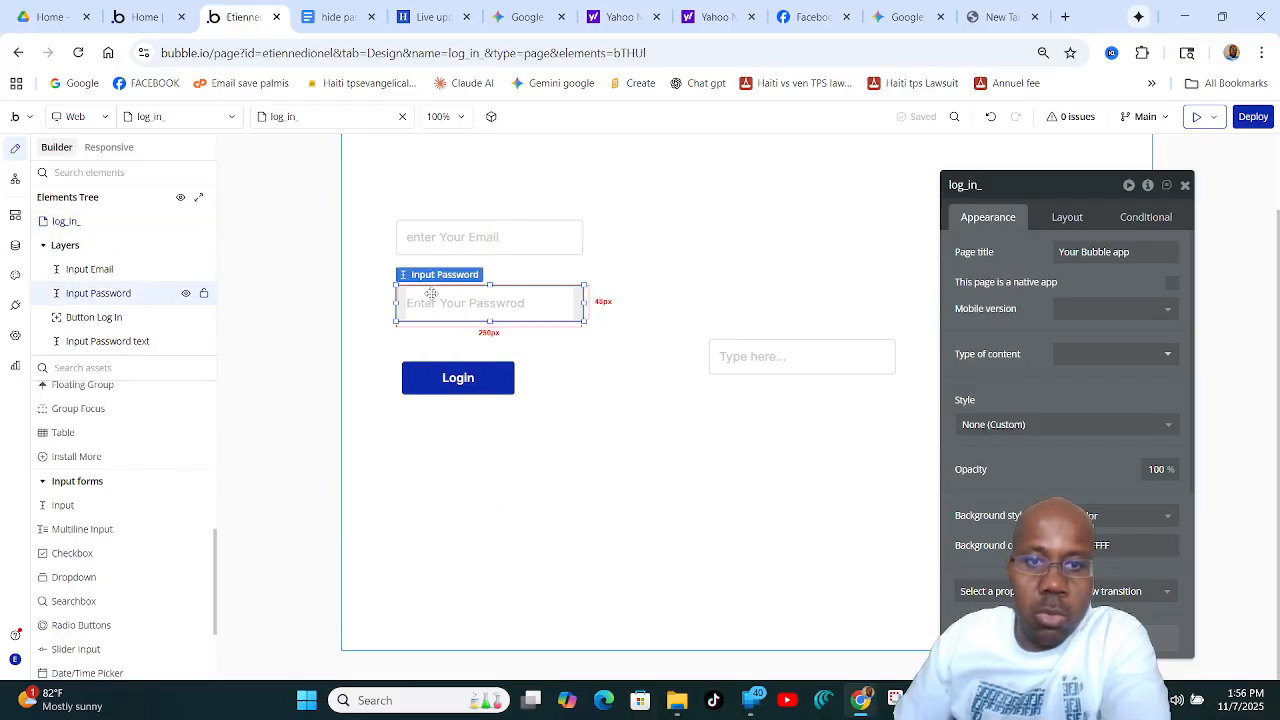
left_click(1067, 218)
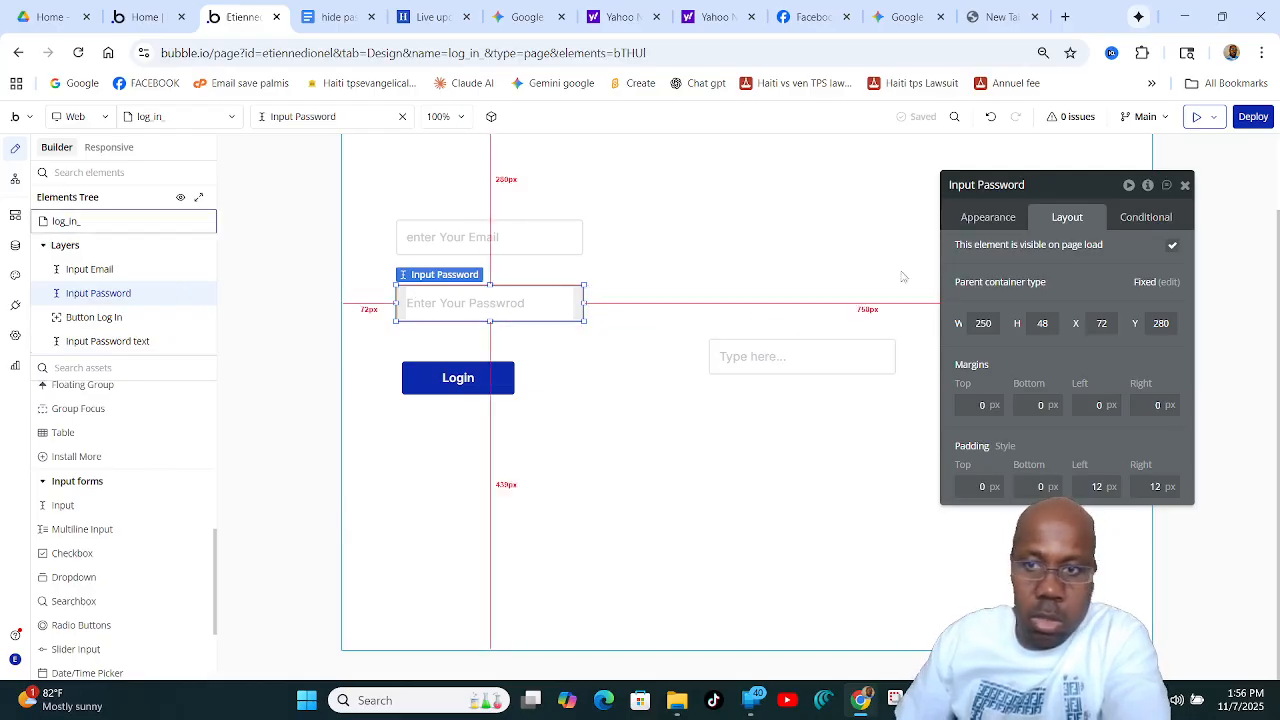
left_click(771, 356)
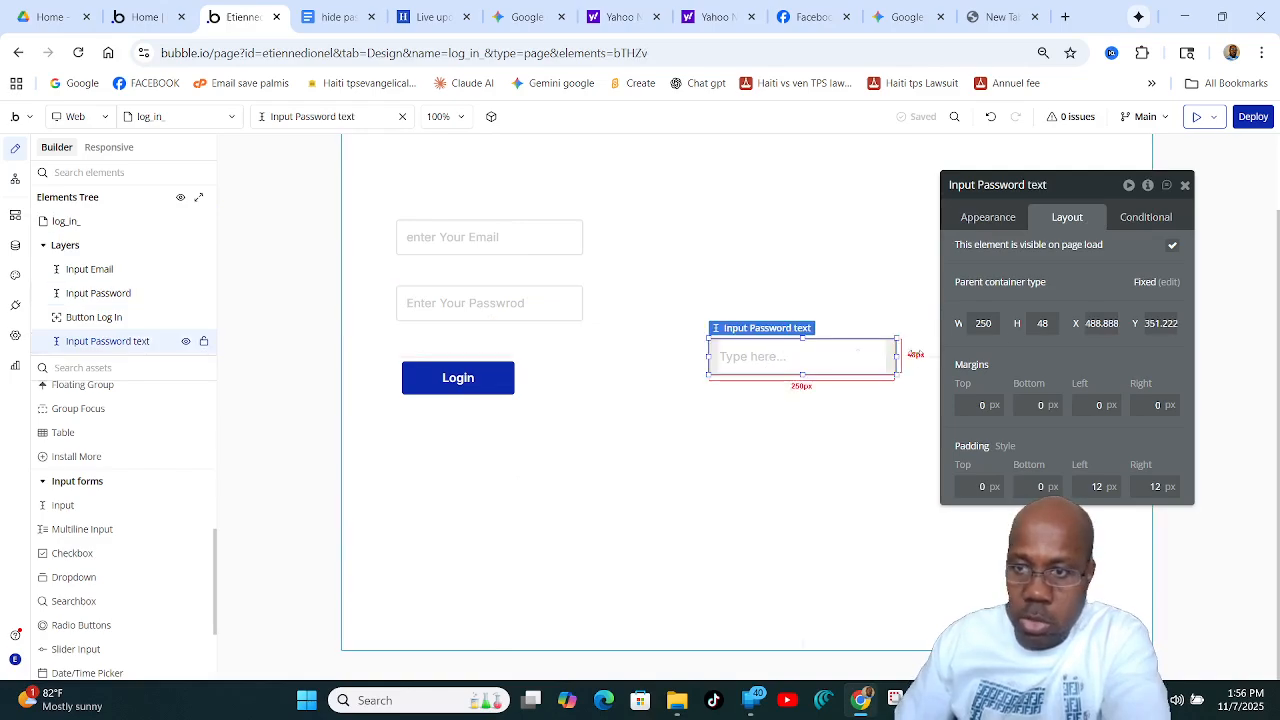
left_click(500, 298)
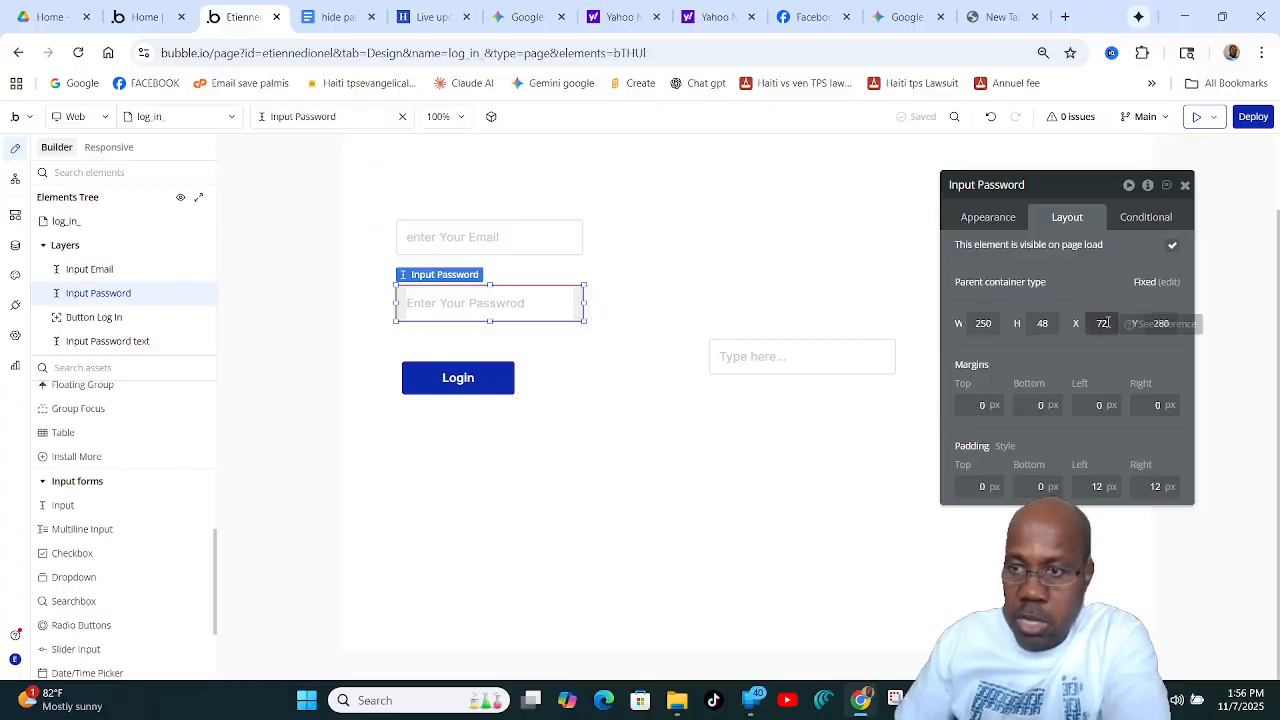
left_click(786, 362)
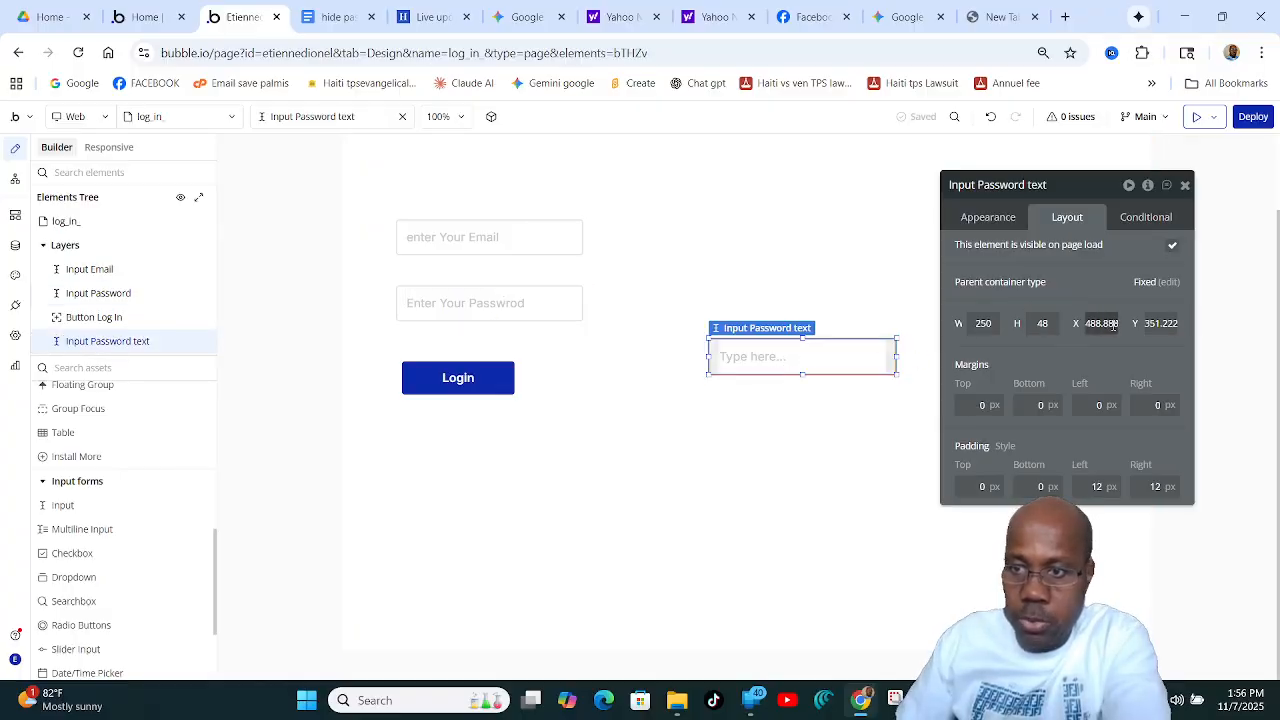
left_click(476, 304)
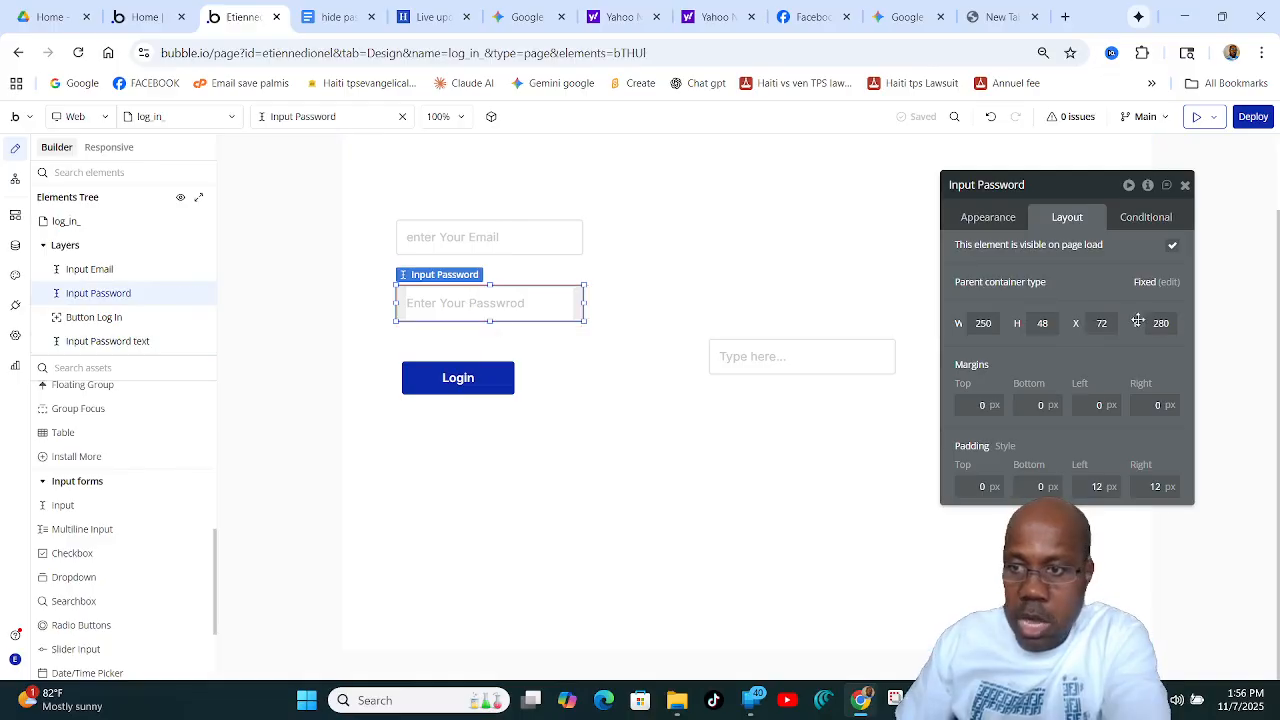
left_click(774, 362)
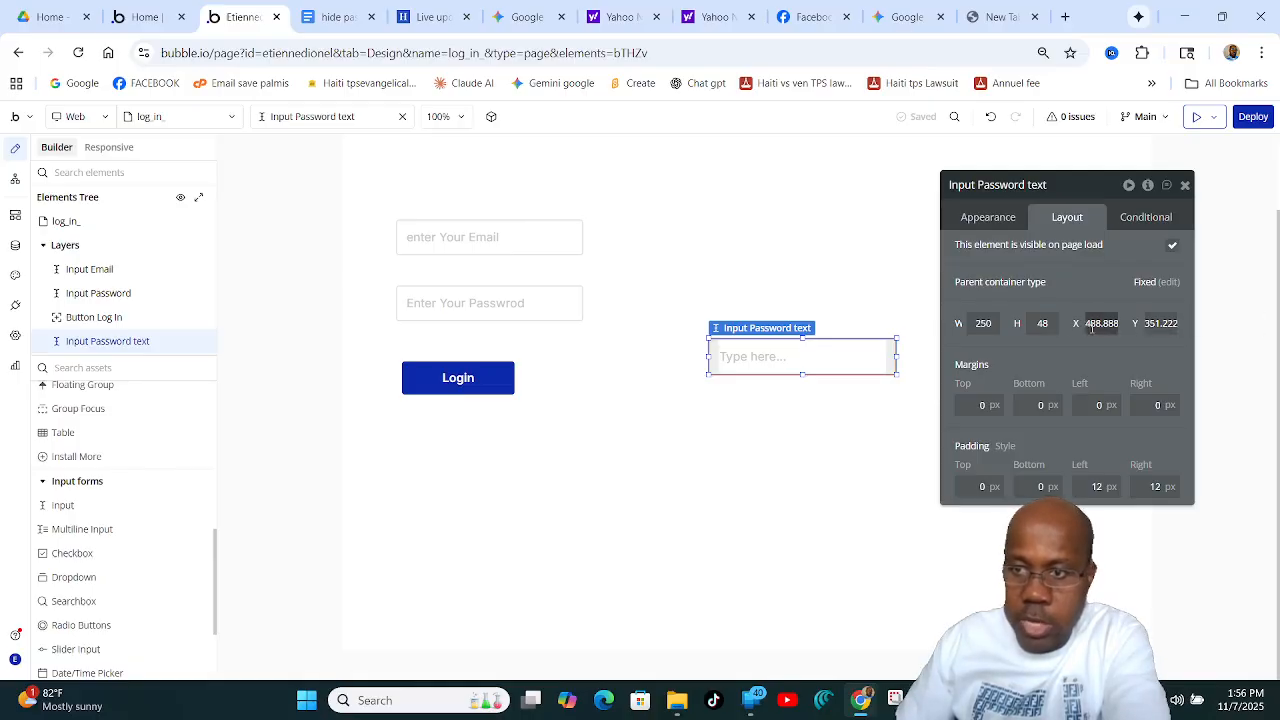
left_click(520, 300)
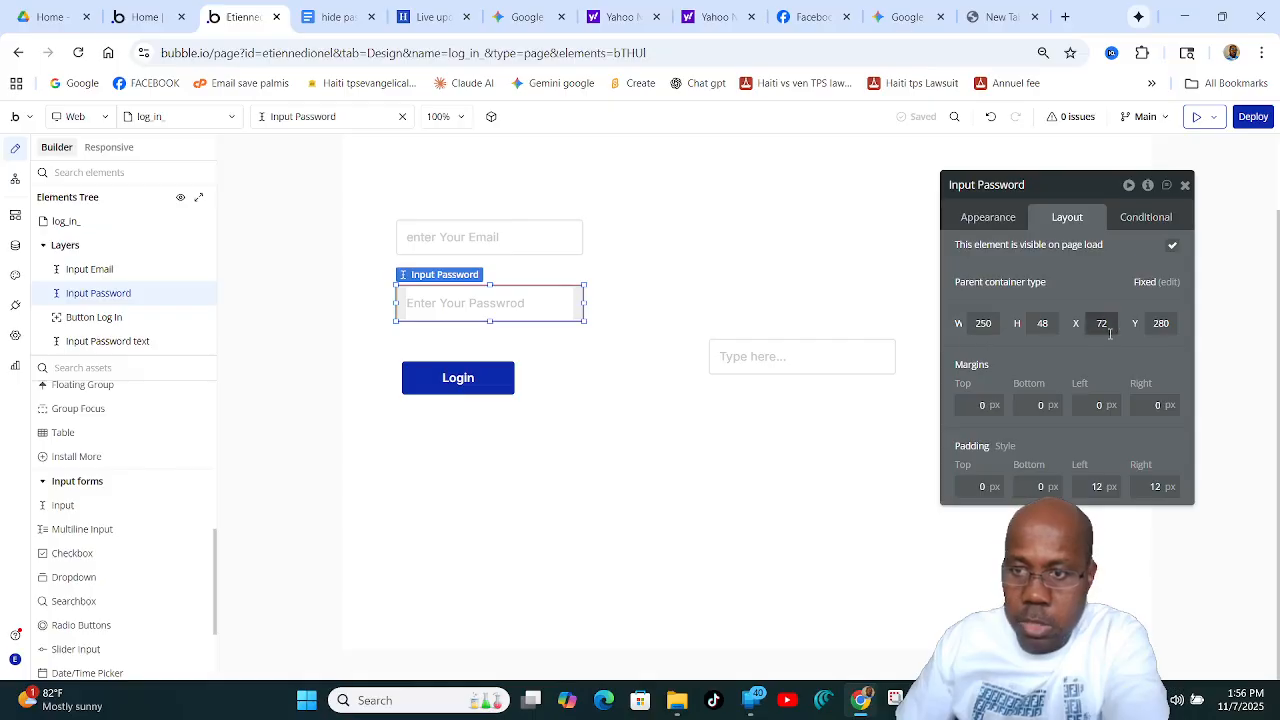
Position Input Password text at X 72 and Y 280 so it overlaps the Input Password field.
left_click(812, 376)
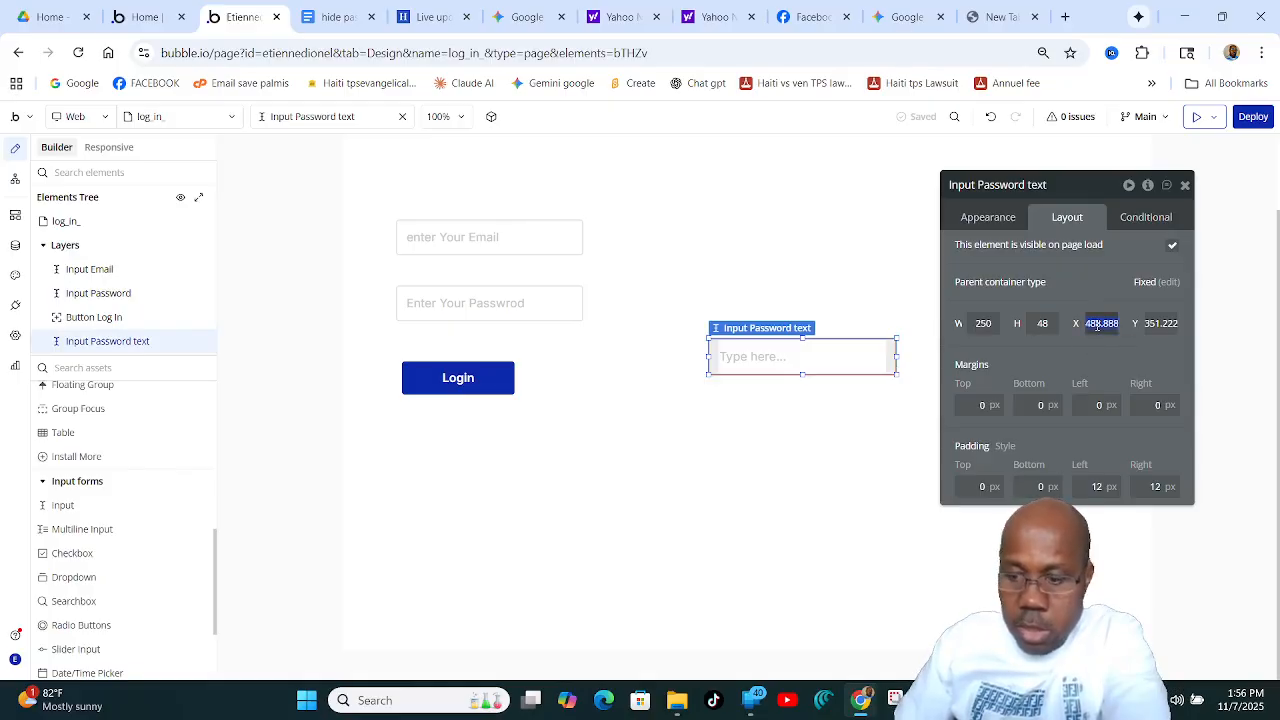
type("72")
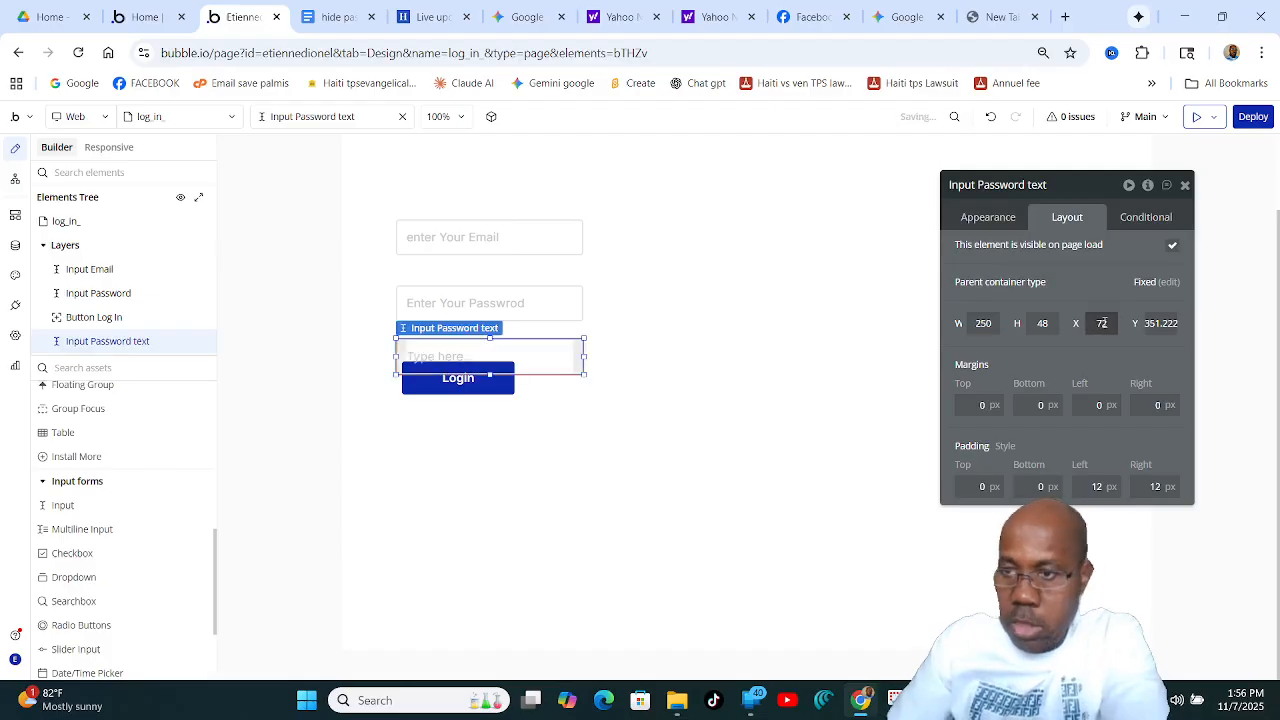
key("Tab")
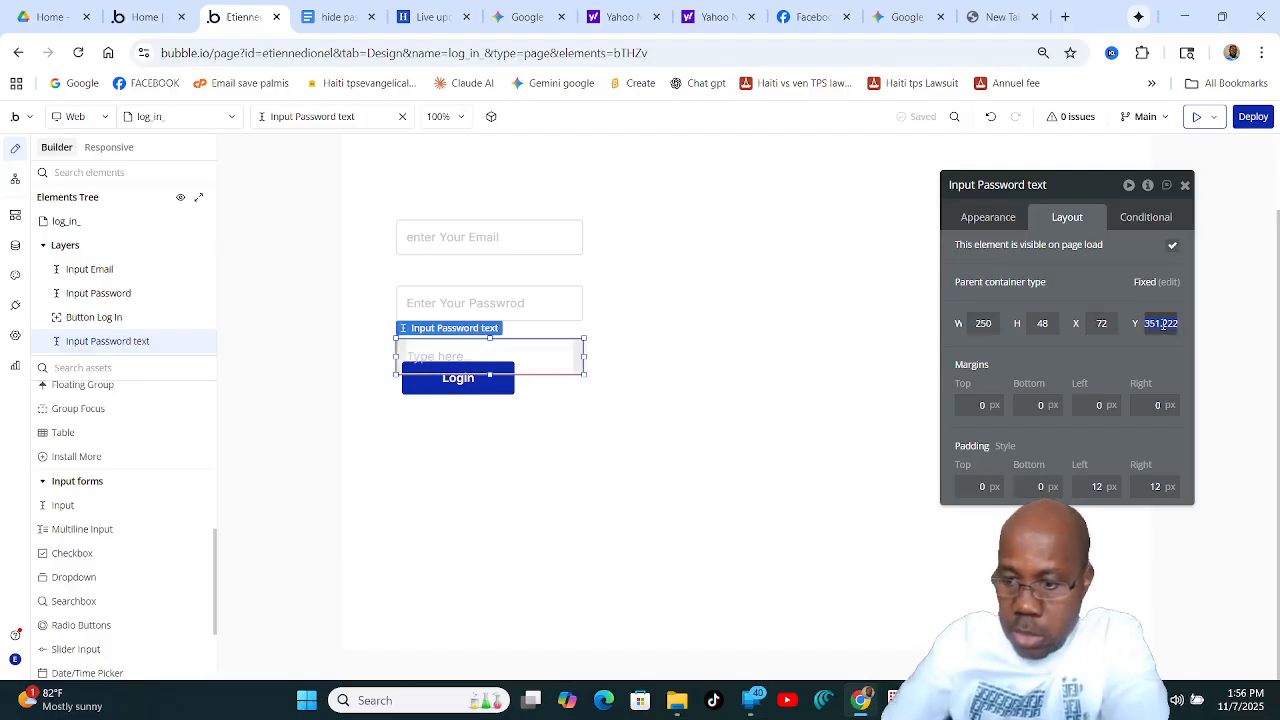
type("280")
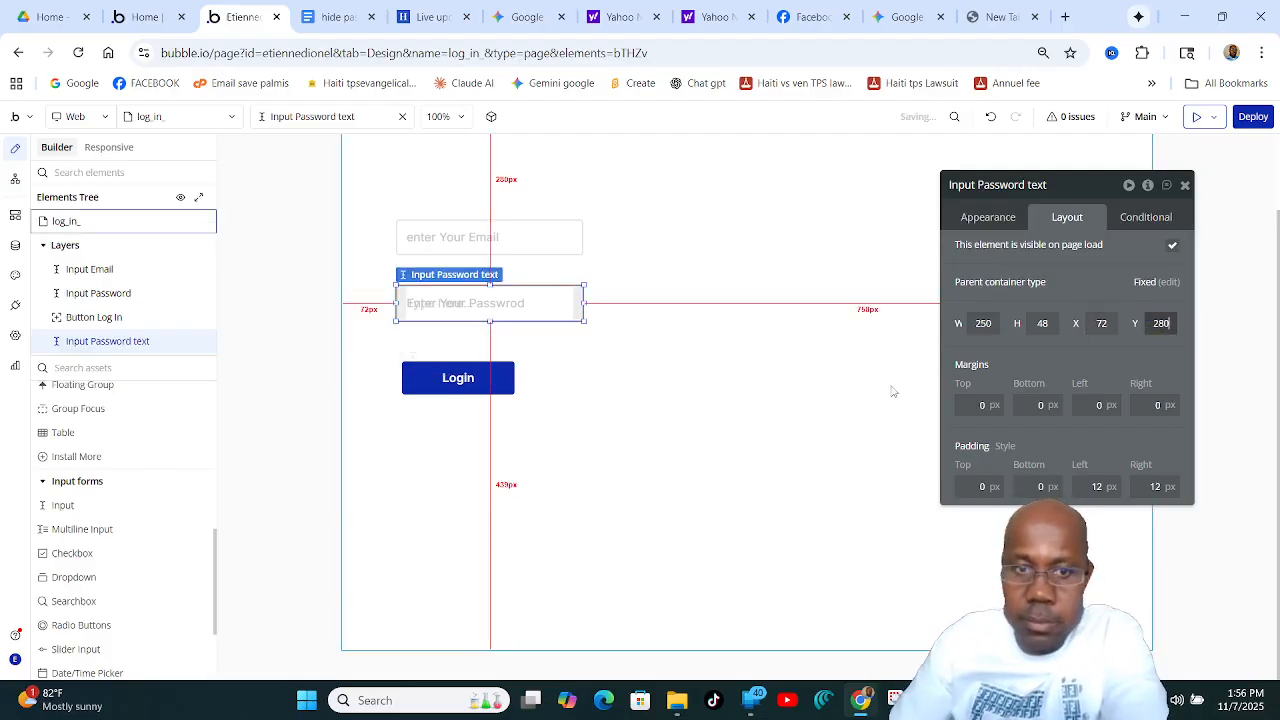
left_click(890, 391)
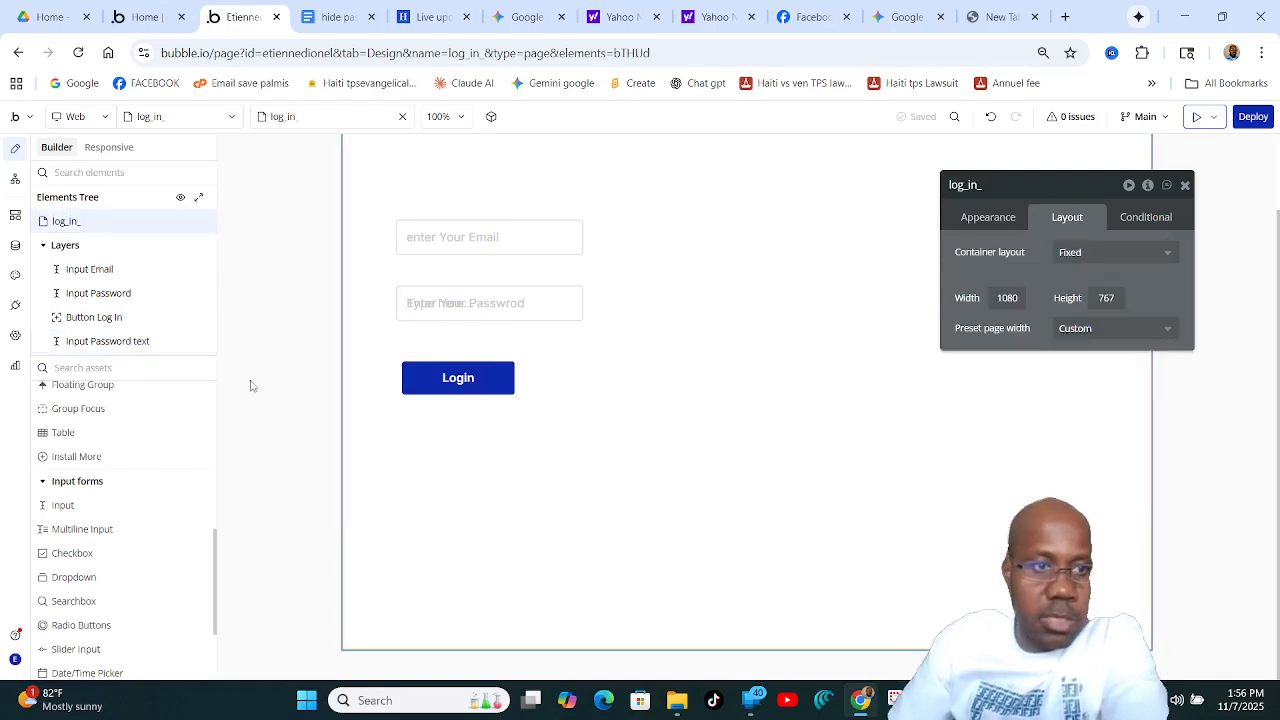
Reorder the layers so Input Password text sits directly below Input Password and above Button Log In.
left_click(110, 341)
left_click_drag(110, 341, 283, 336)
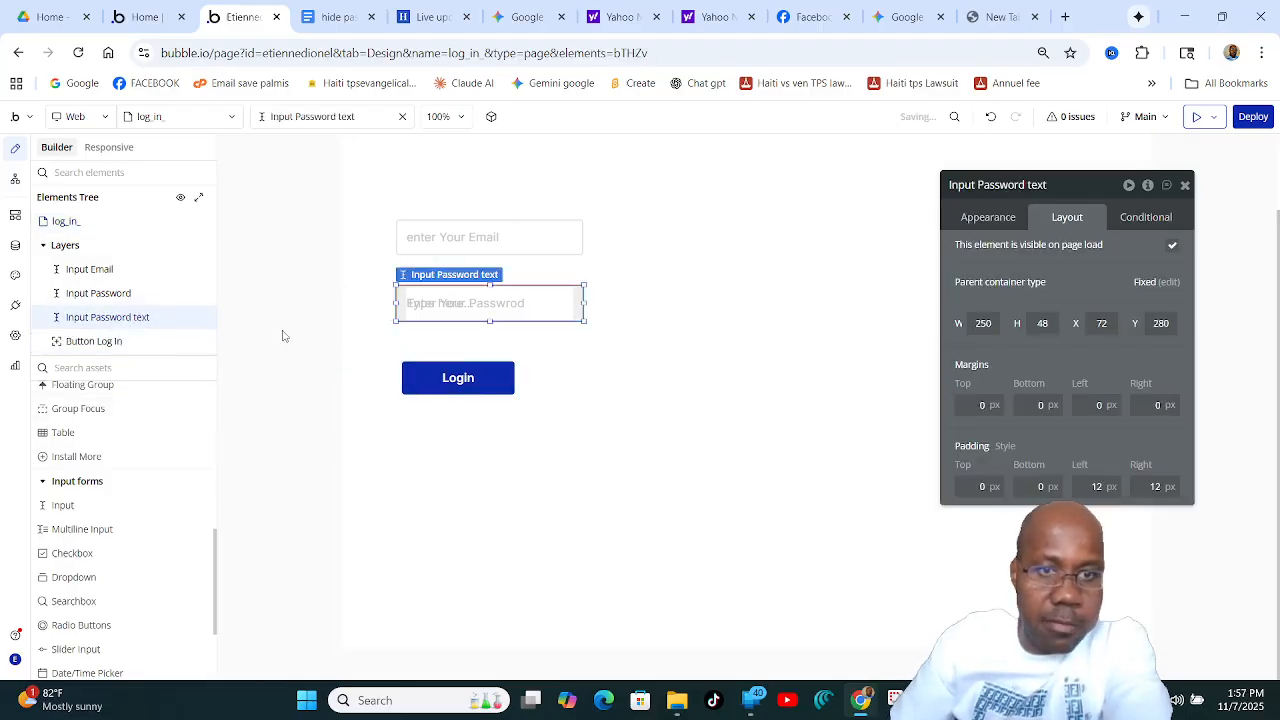
mouse_move(110, 321)
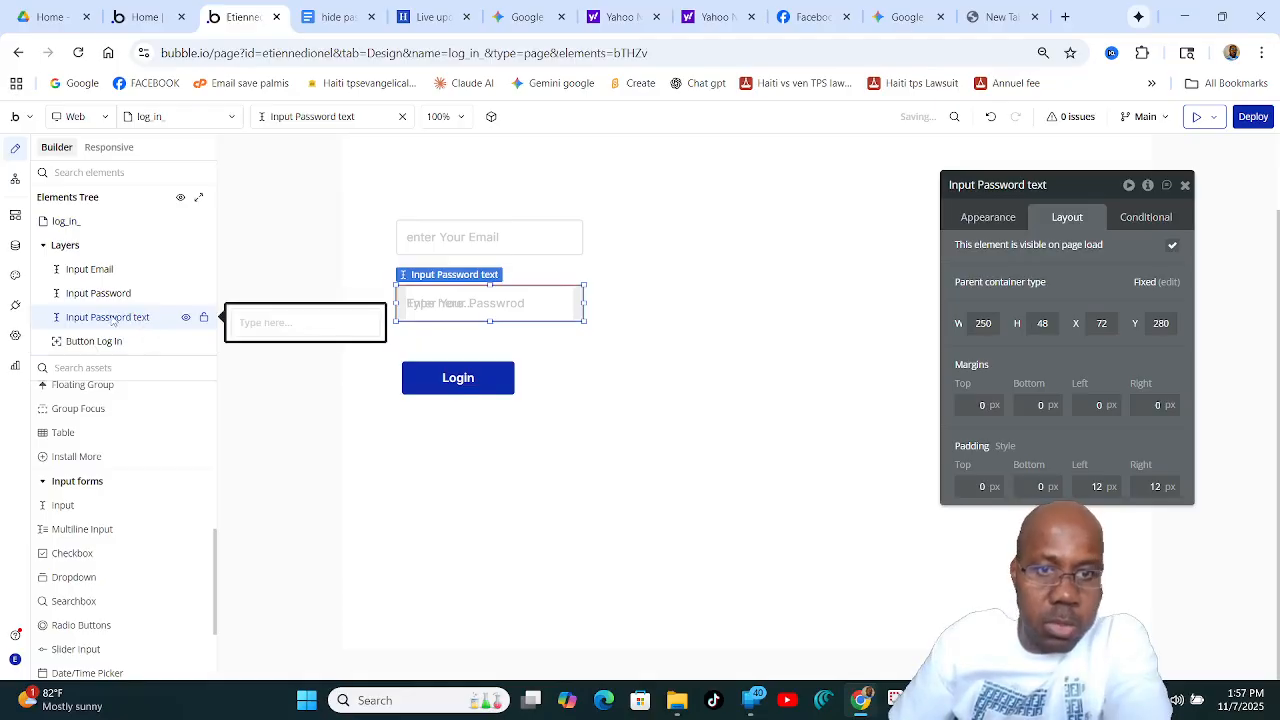
left_click(105, 295)
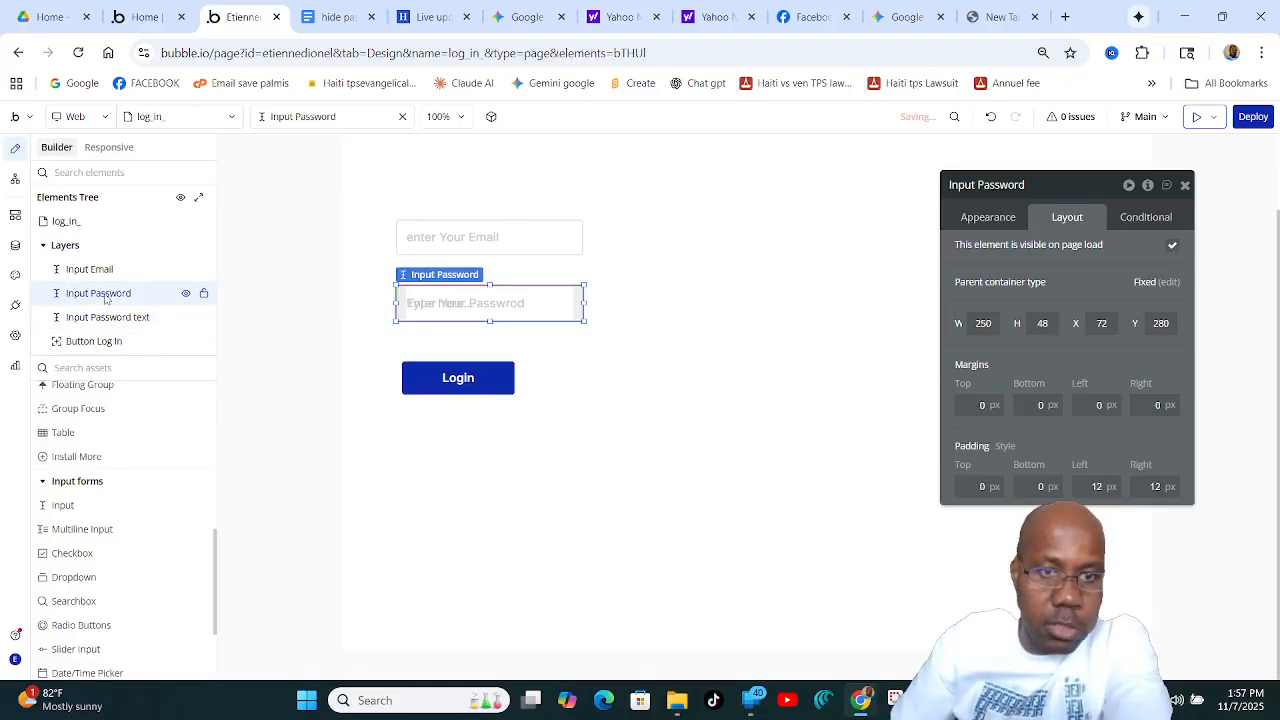
left_click_drag(138, 320, 133, 318)
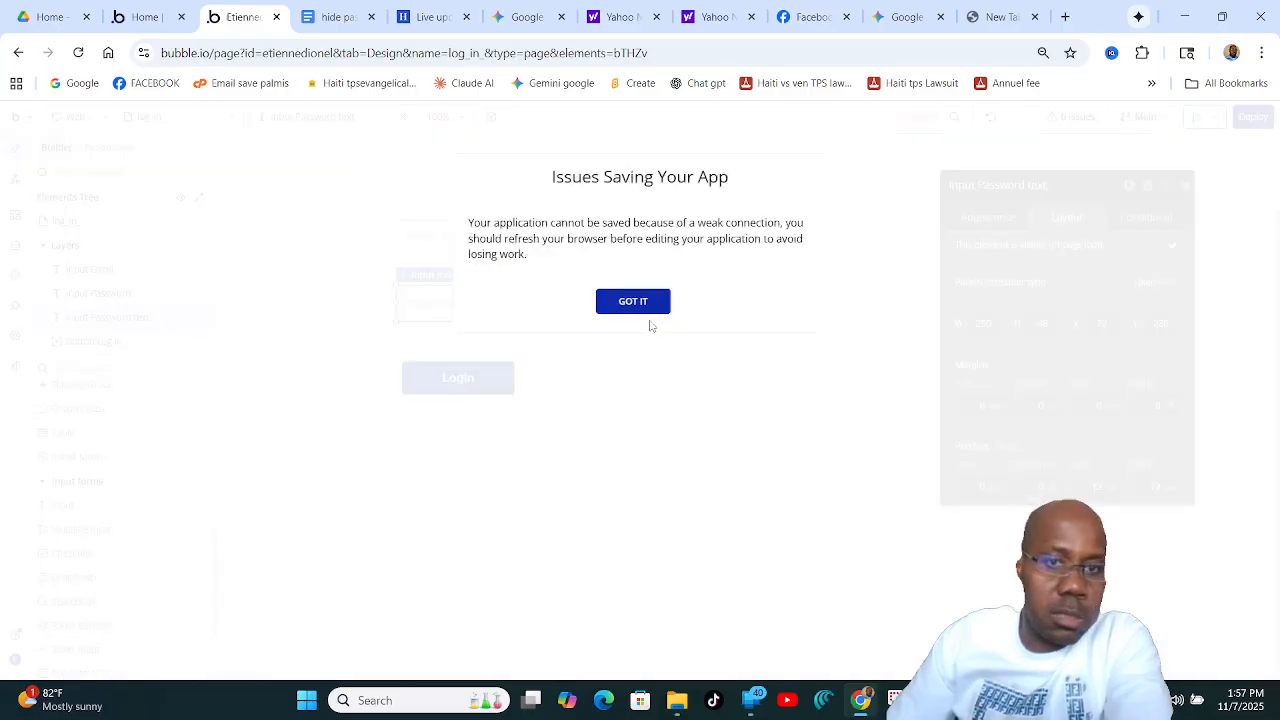
left_click(623, 305)
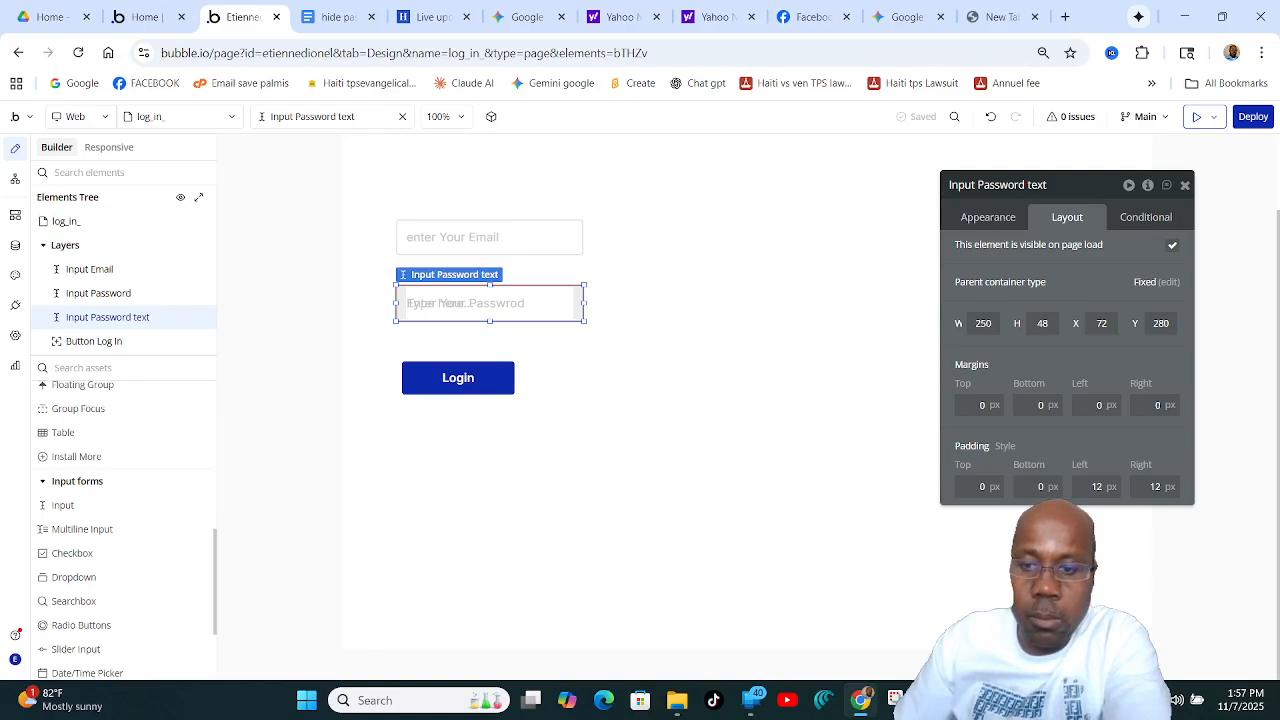
left_click(931, 700)
left_click(953, 507)
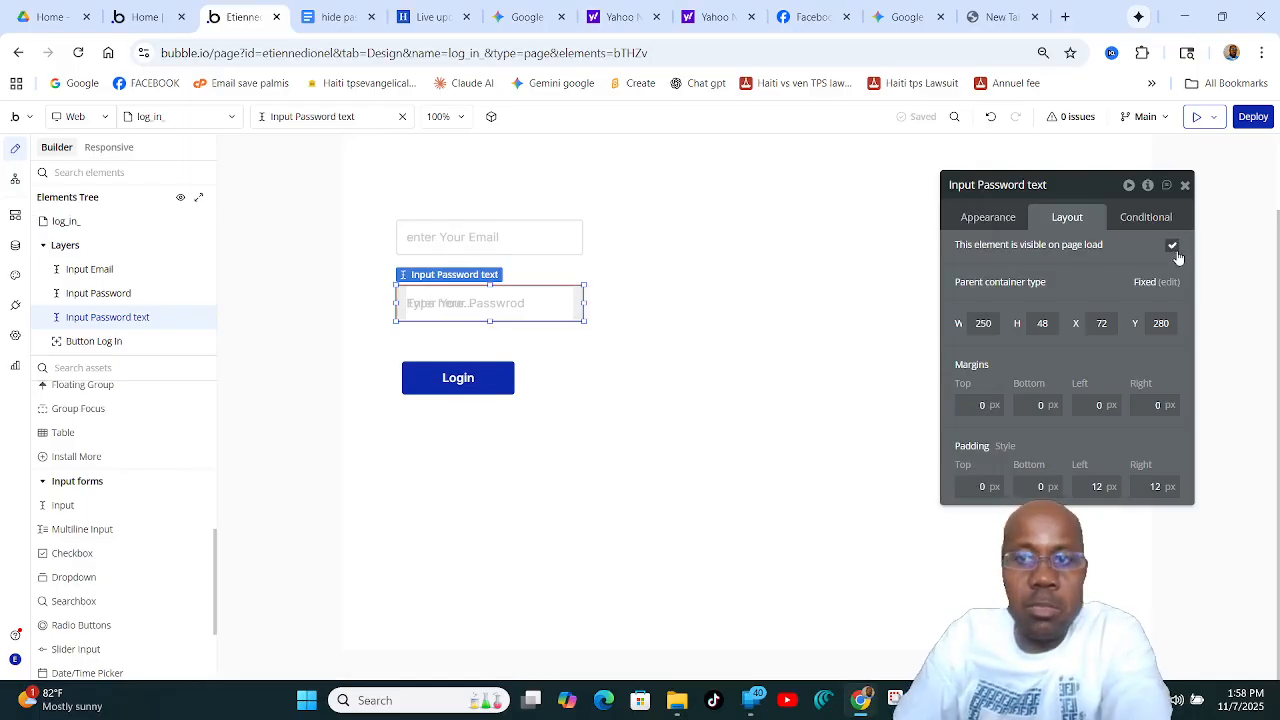
key("alt+Tab")
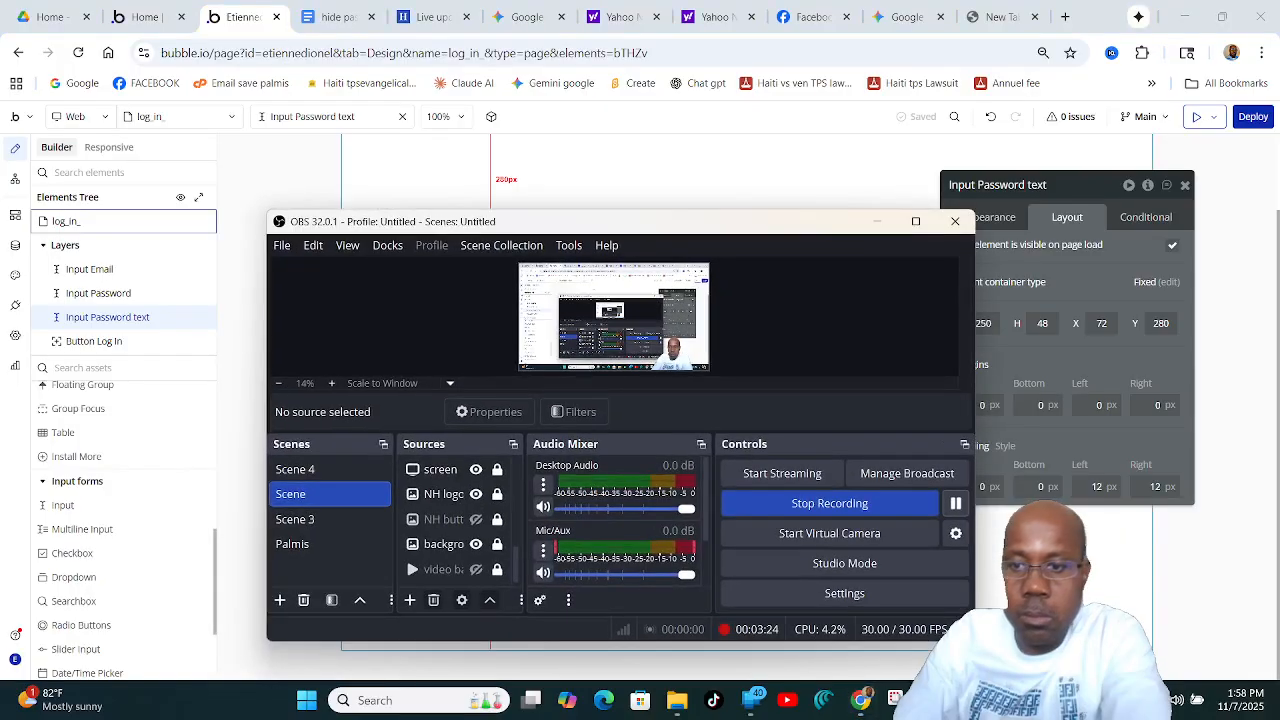
left_click(877, 222)
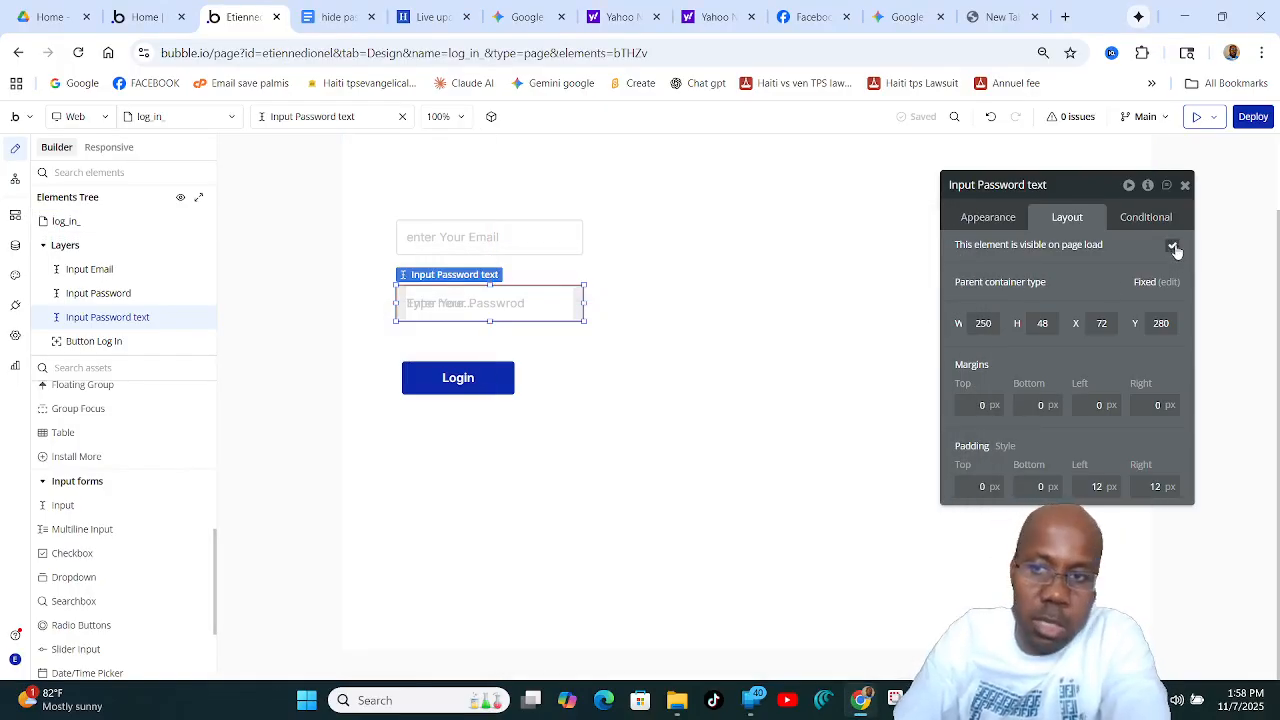
Turn off visibility on page load for the Input Password text element.
left_click(1173, 247)
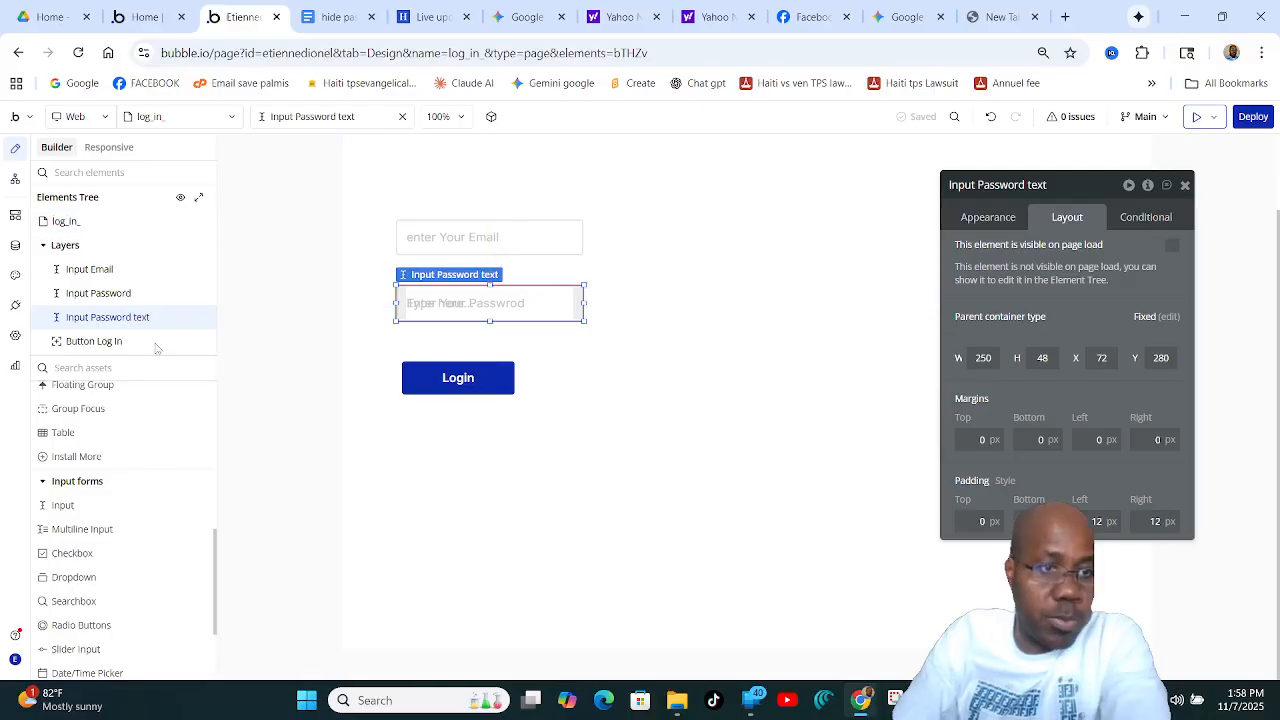
mouse_move(118, 327)
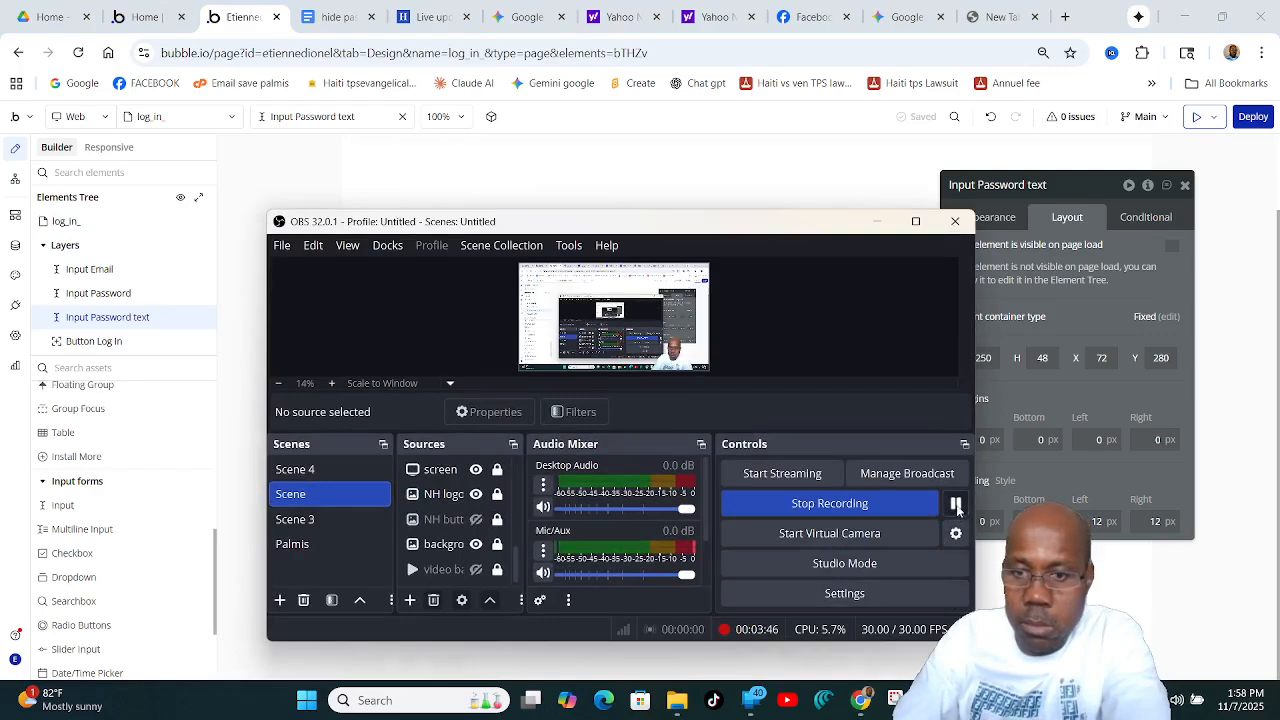
left_click(877, 221)
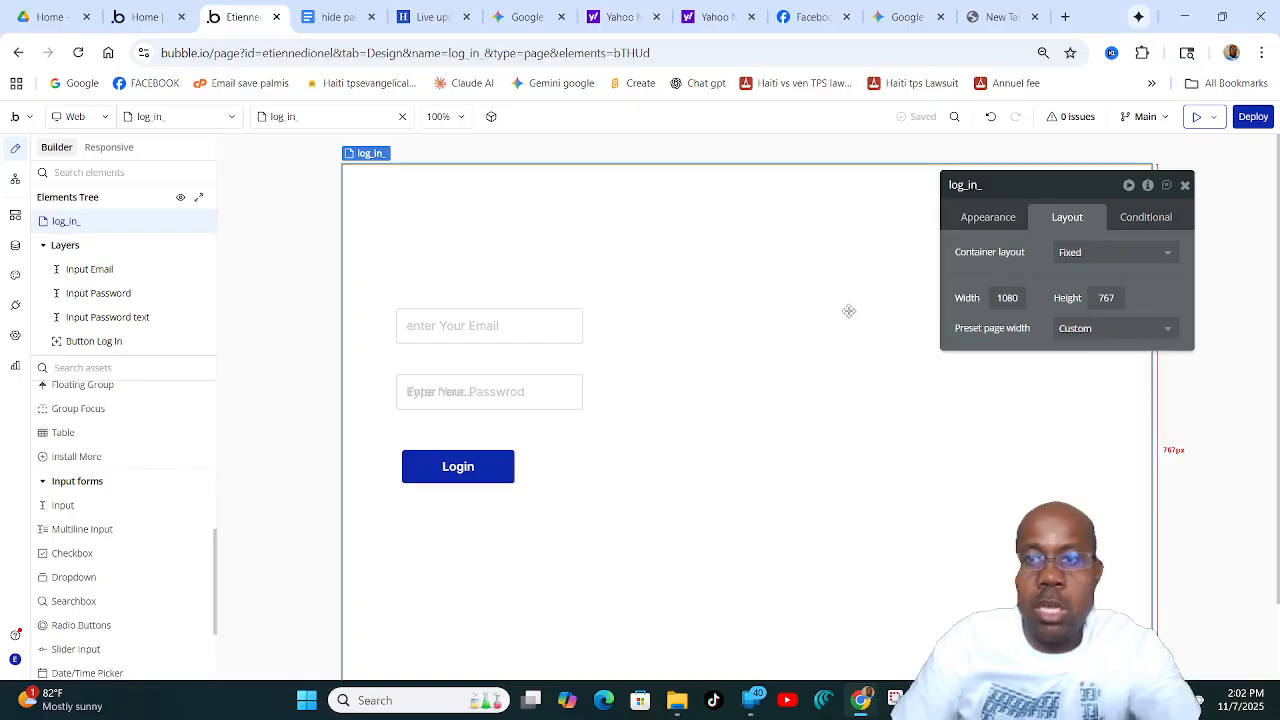
Create a custom state named PasswordValue of type text on the log_in_ page and close the element inspector.
left_click(1148, 186)
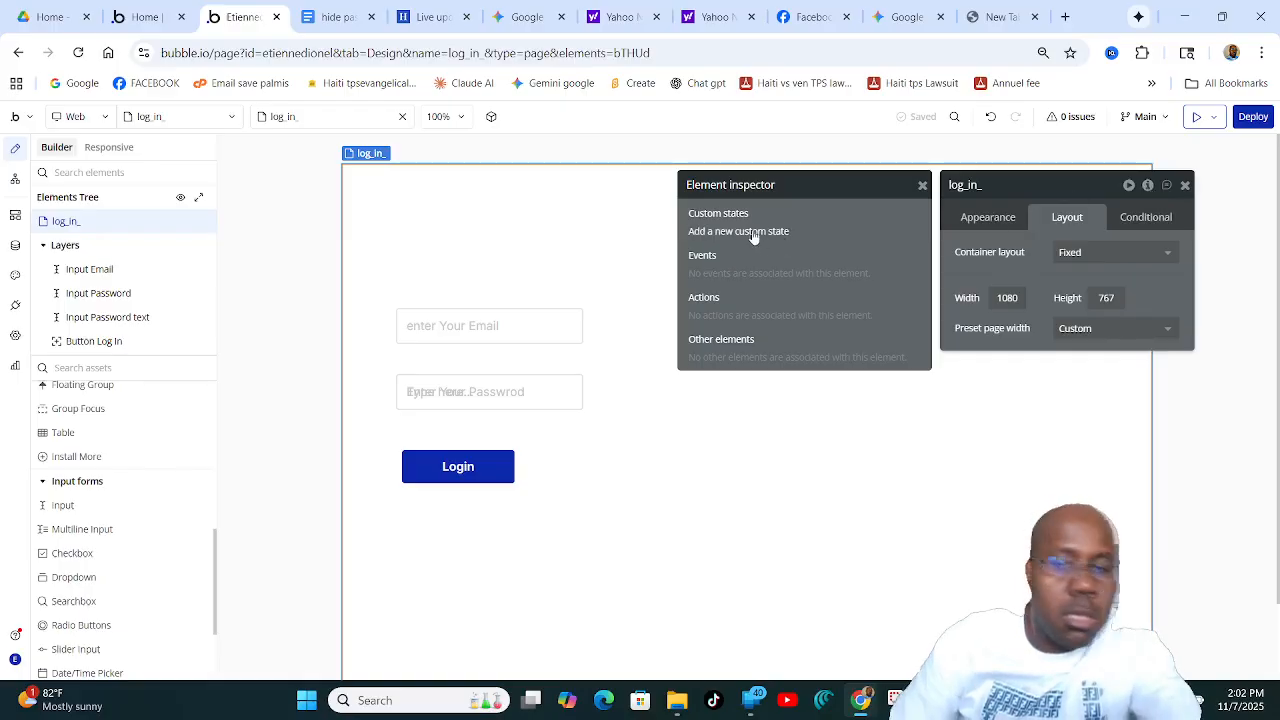
left_click(754, 233)
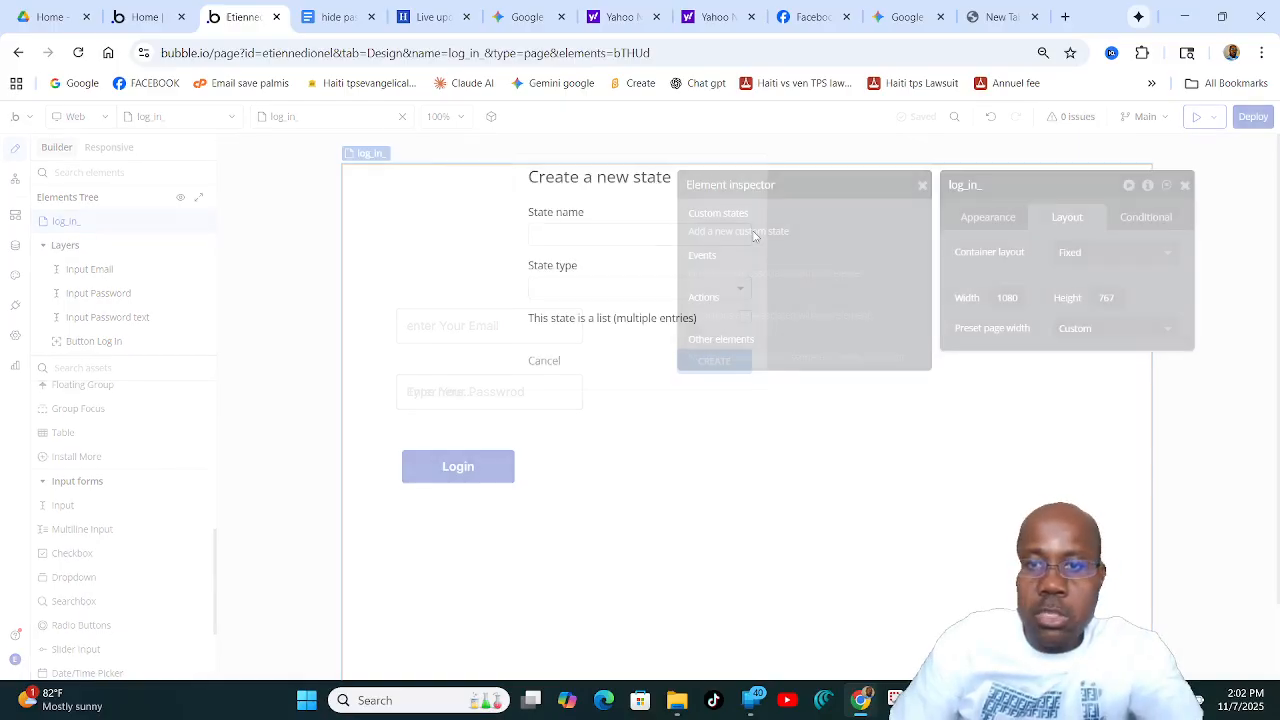
left_click(577, 239)
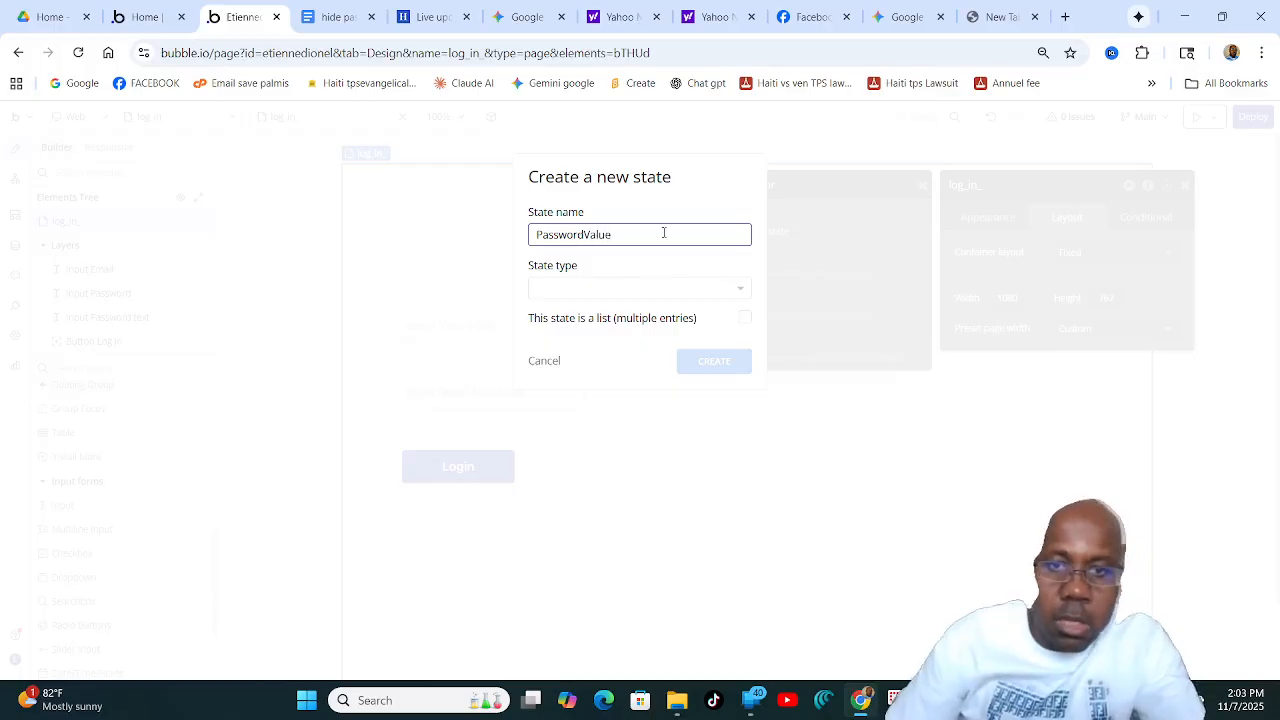
left_click(740, 290)
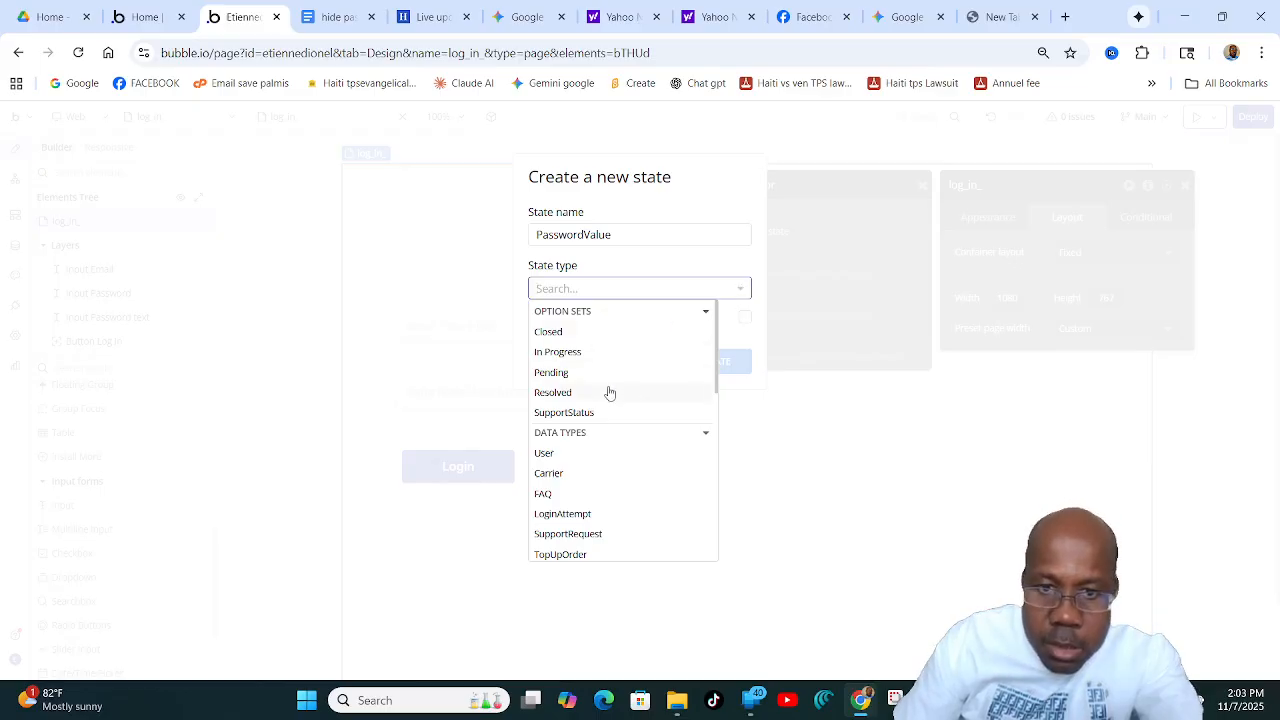
scroll(590, 380, "down", 3)
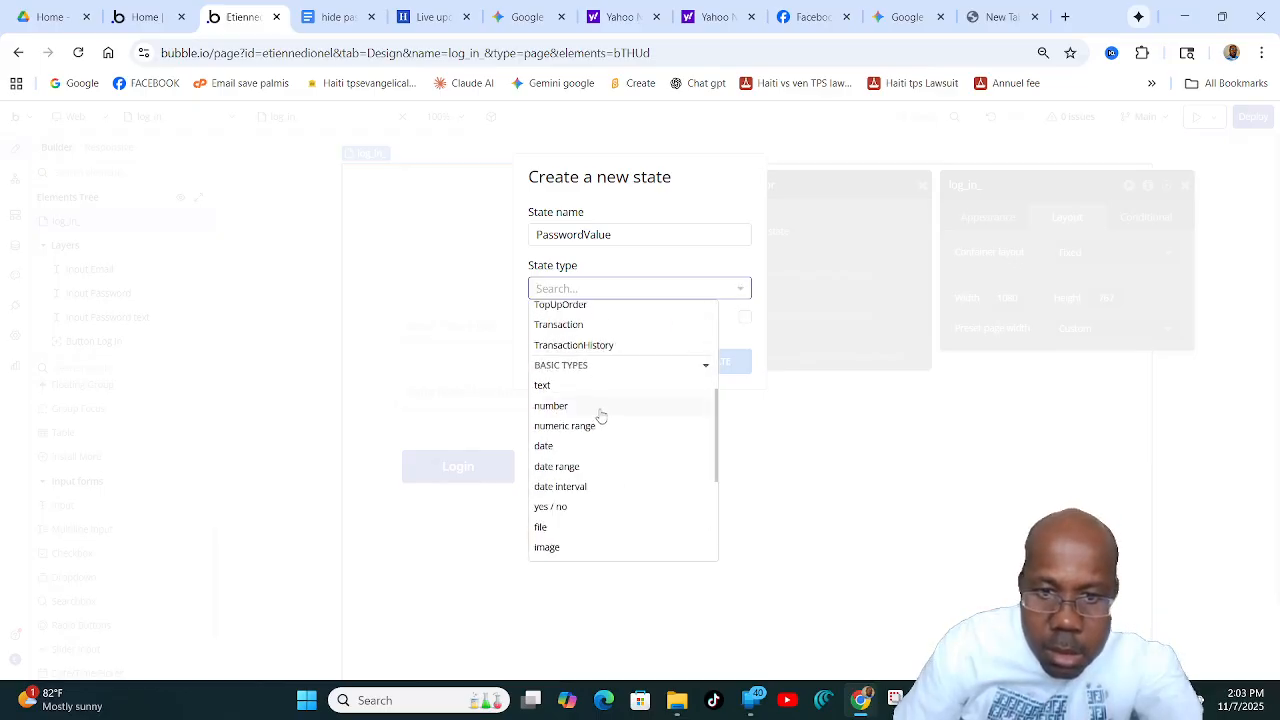
left_click(551, 387)
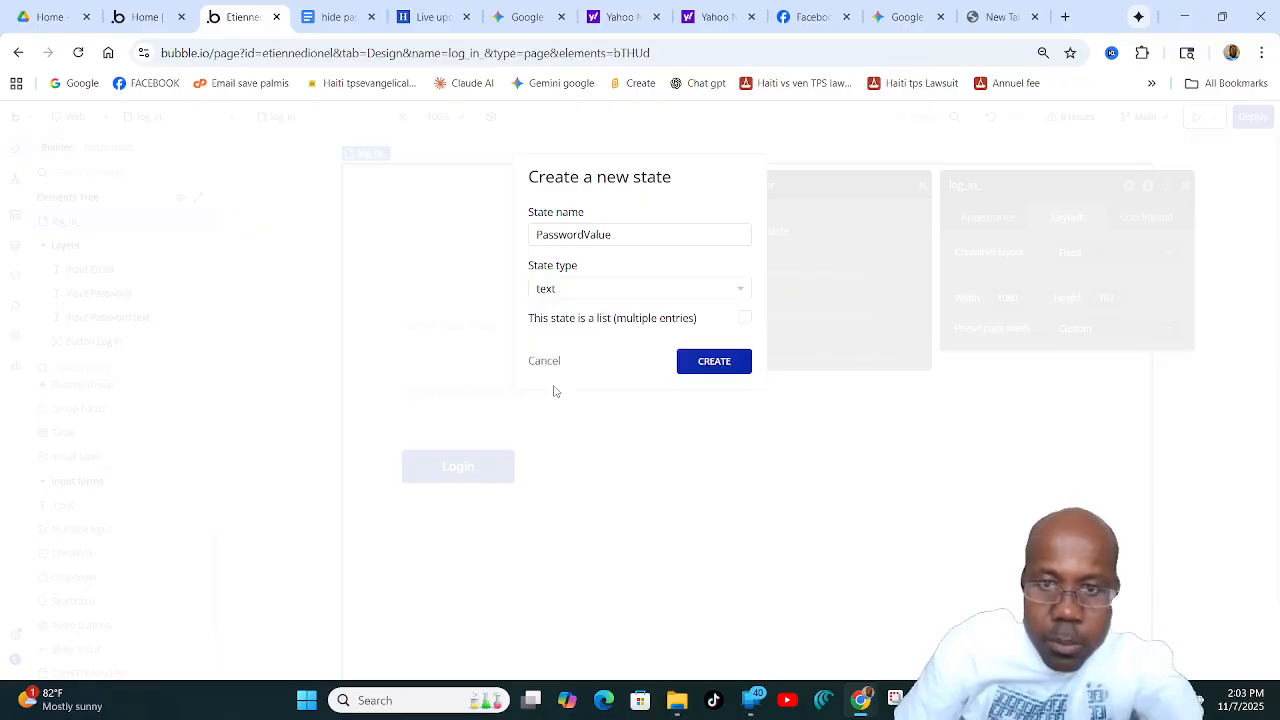
left_click(711, 362)
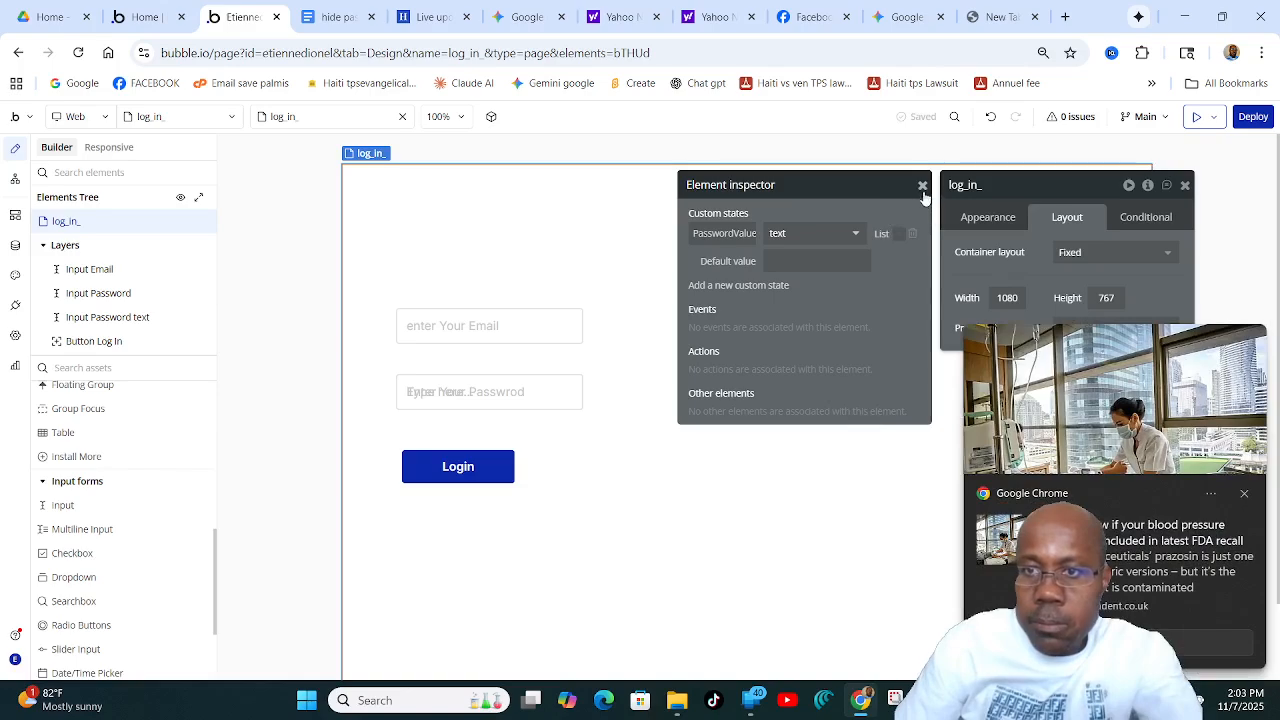
left_click_drag(920, 190, 922, 186)
left_click(1147, 185)
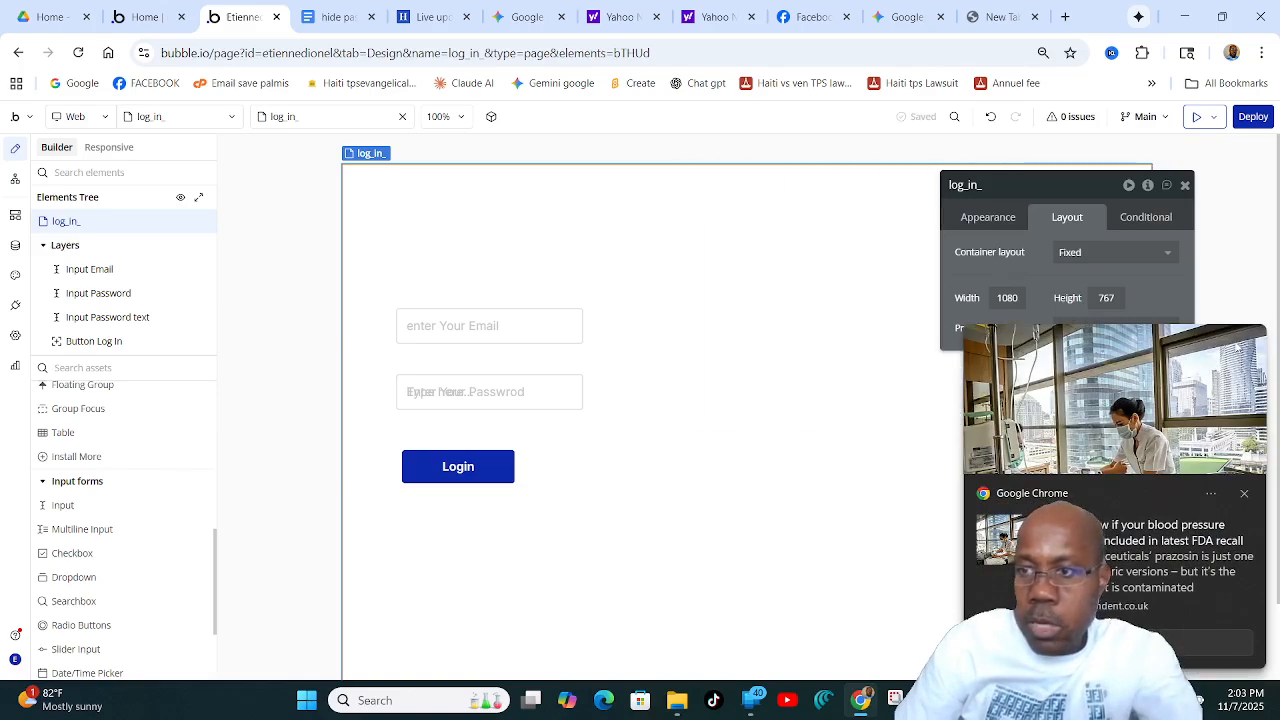
left_click(1246, 496)
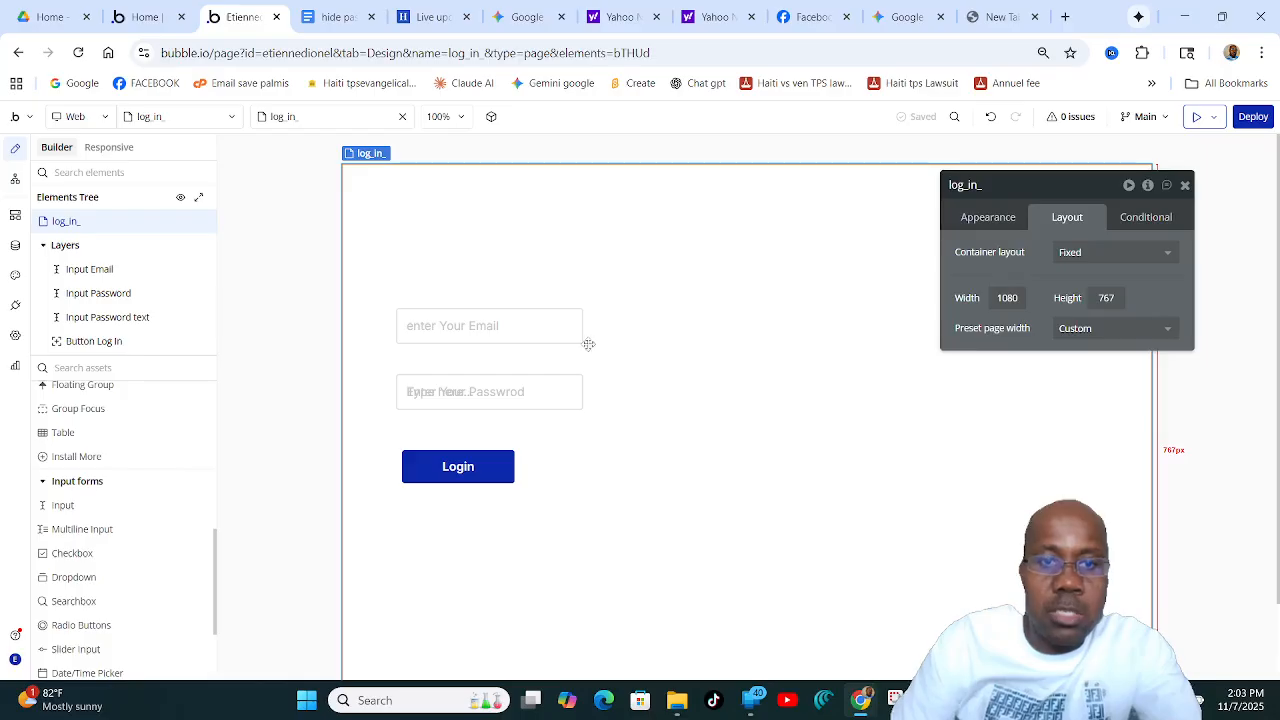
Look through the dynamic data sources available for the initial content of Input Password.
left_click(112, 296)
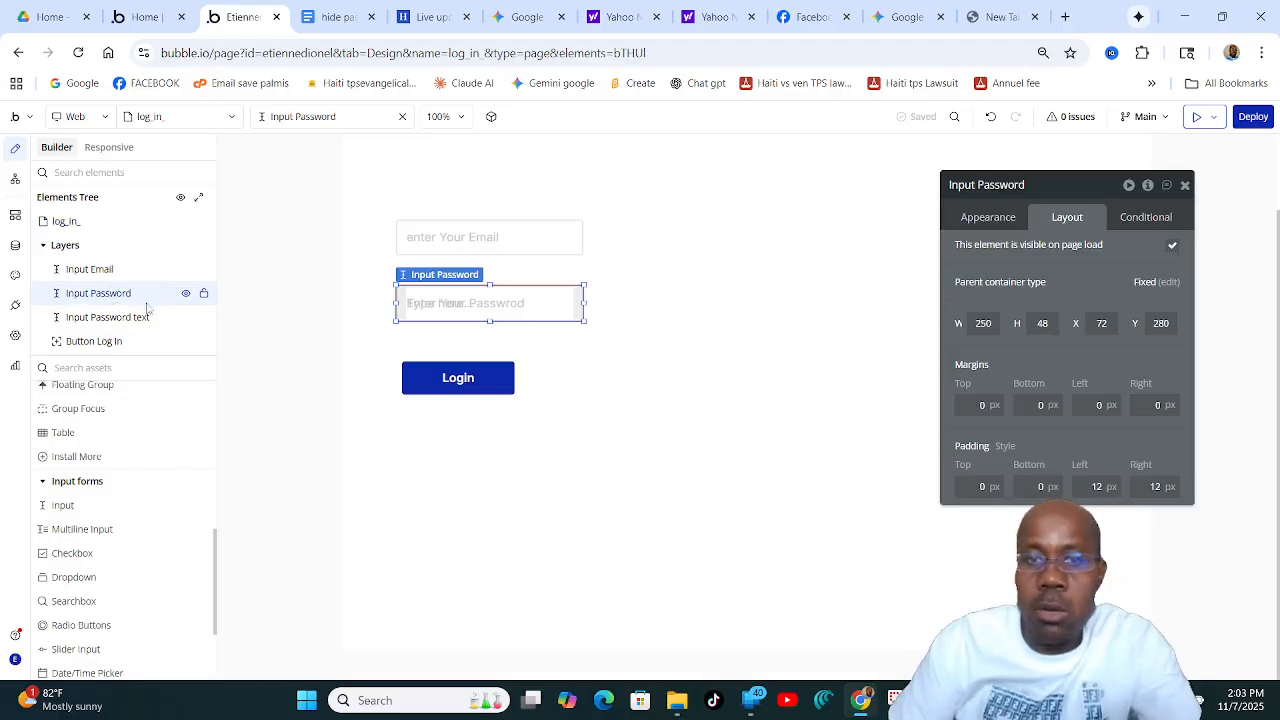
left_click(990, 220)
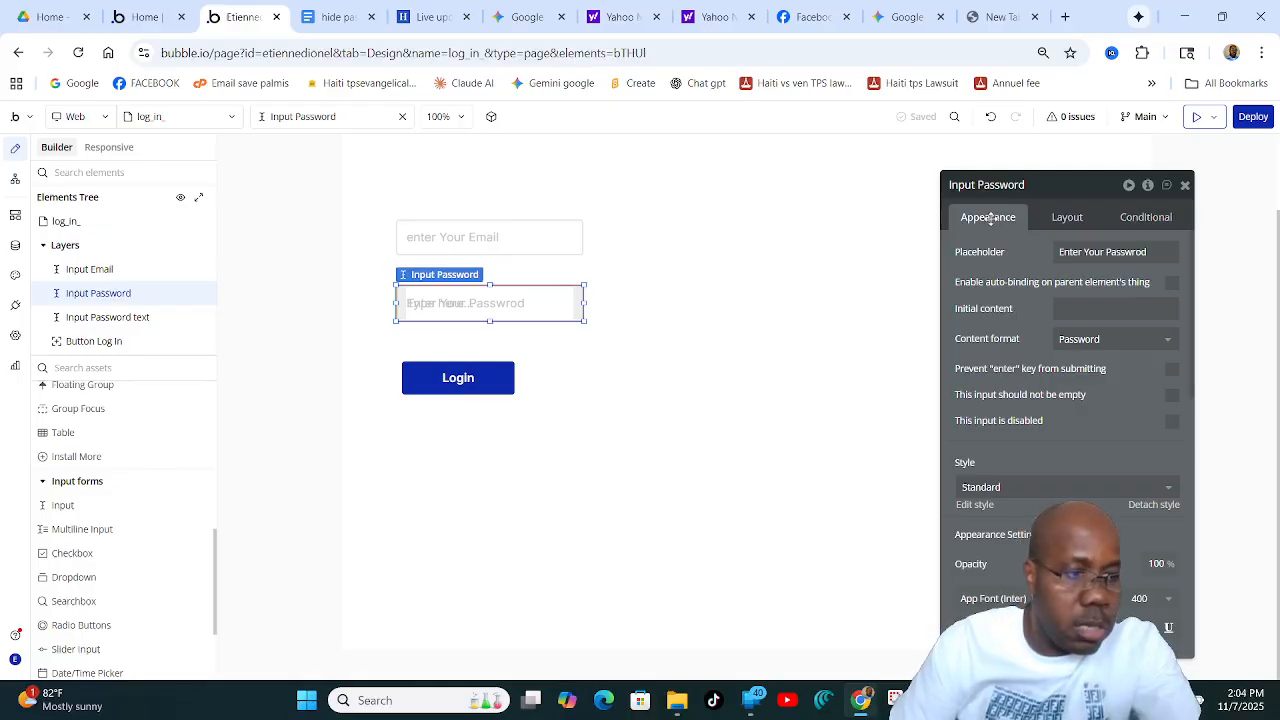
left_click(1076, 310)
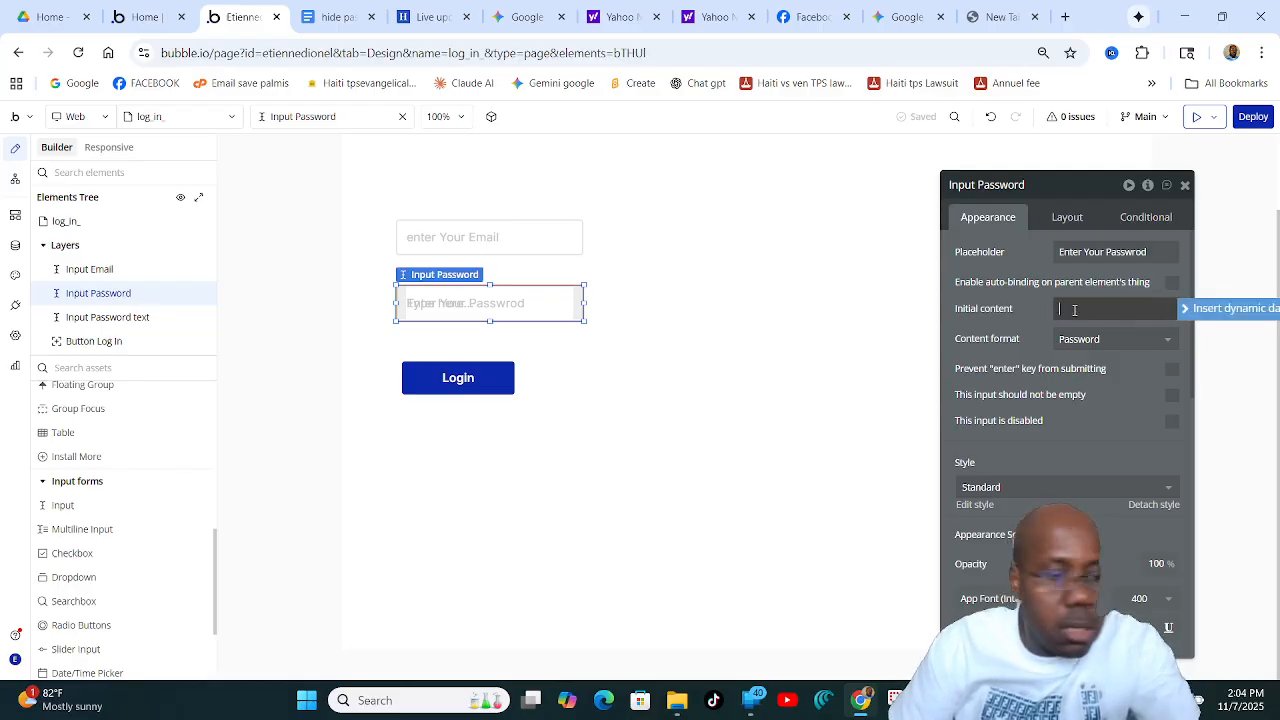
left_click(1190, 310)
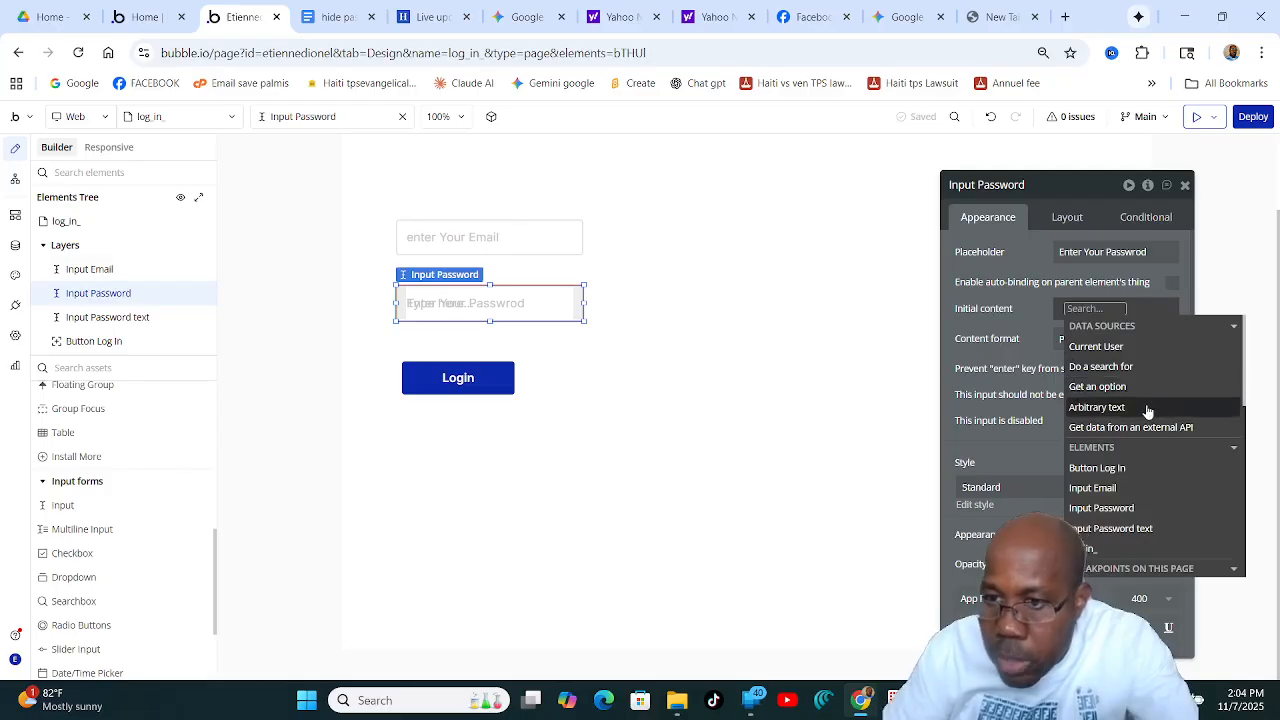
mouse_move(1145, 481)
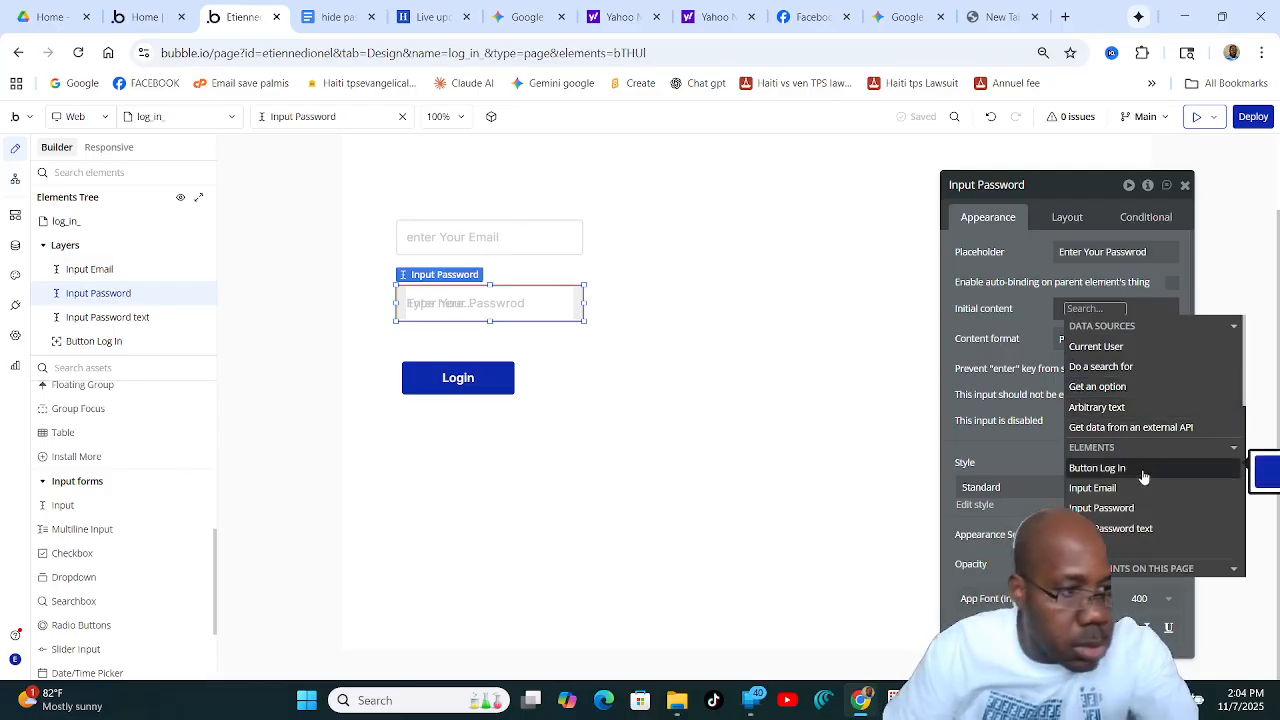
scroll(1136, 466, "down", 3)
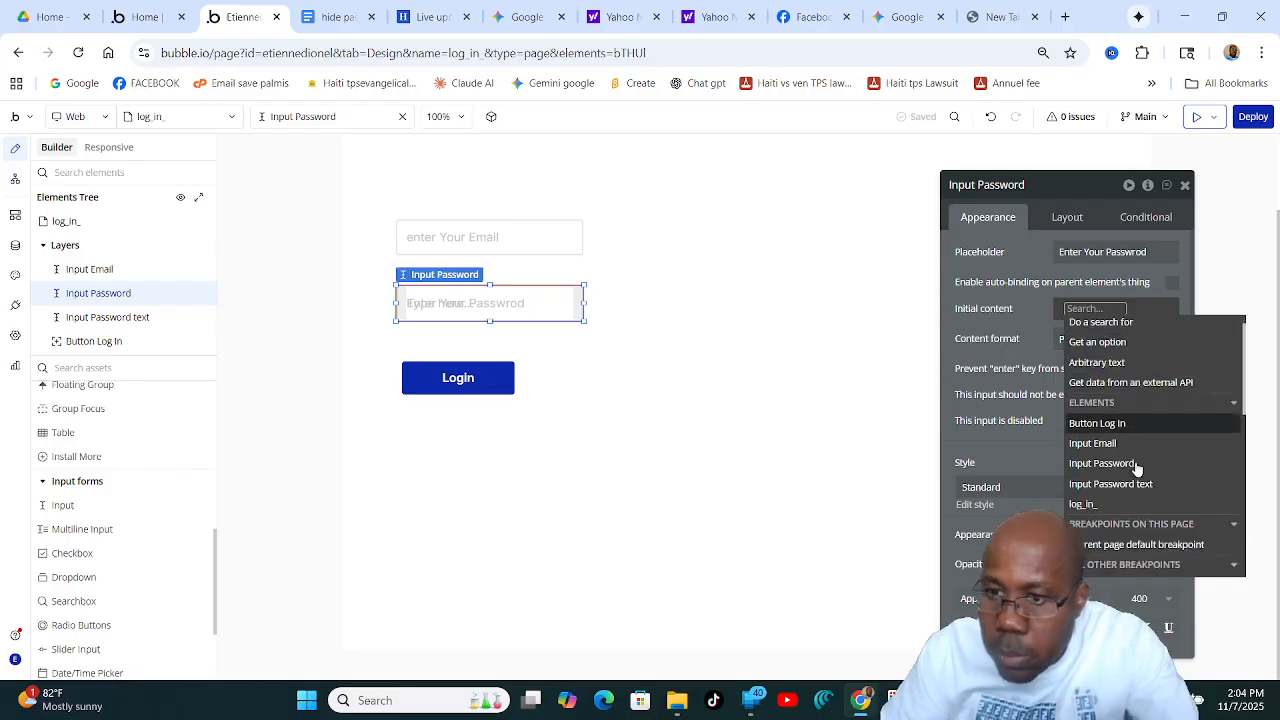
scroll(1134, 485, "down", 2)
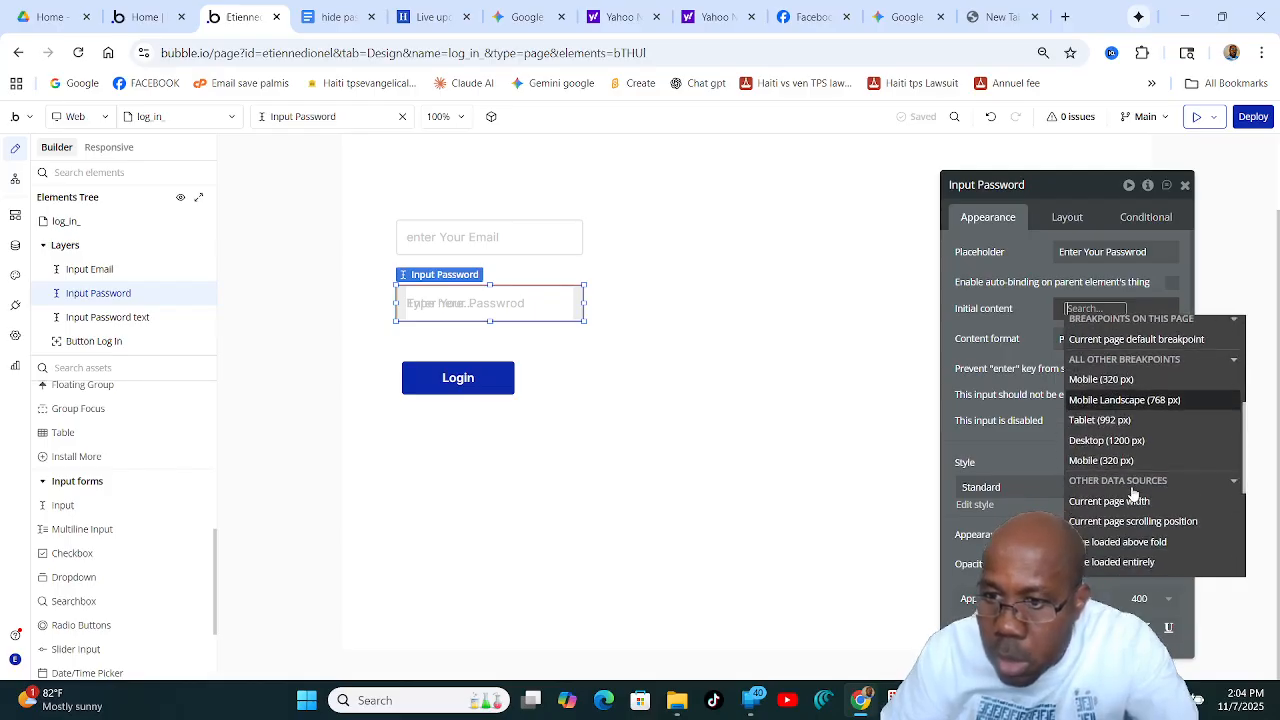
scroll(1133, 494, "down", 1)
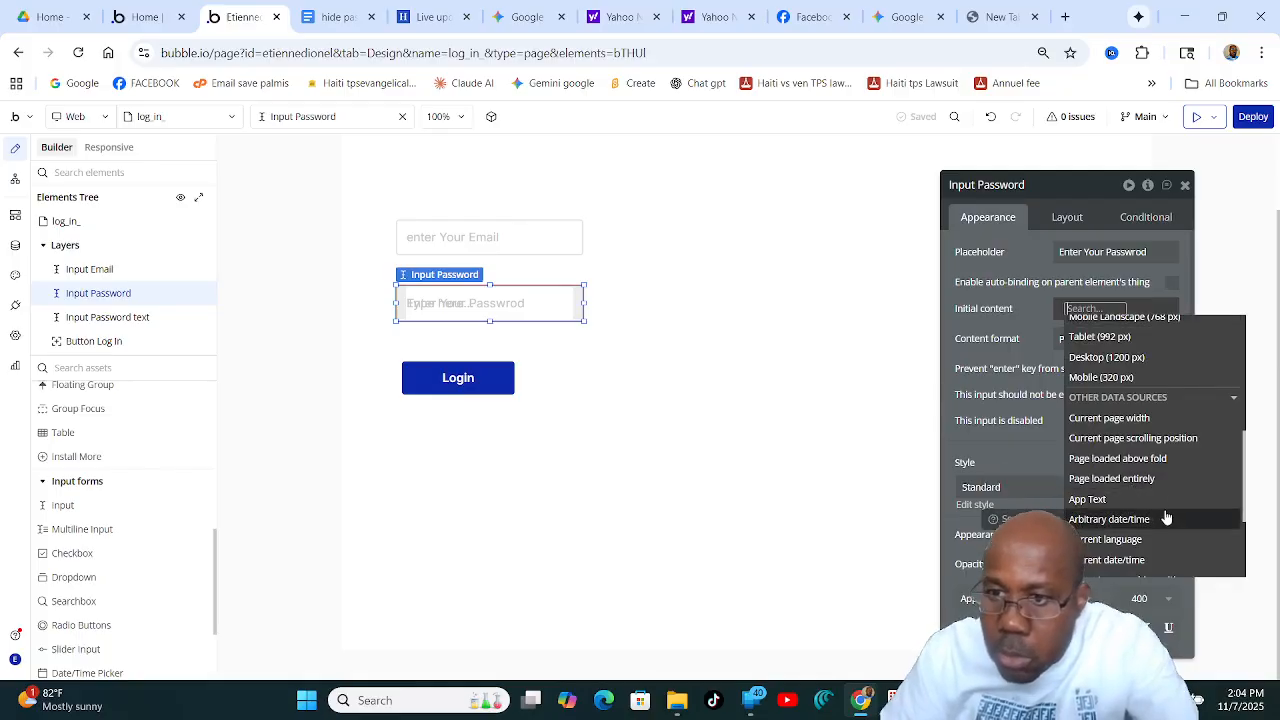
scroll(1162, 495, "down", 1)
scroll(1146, 478, "up", 3)
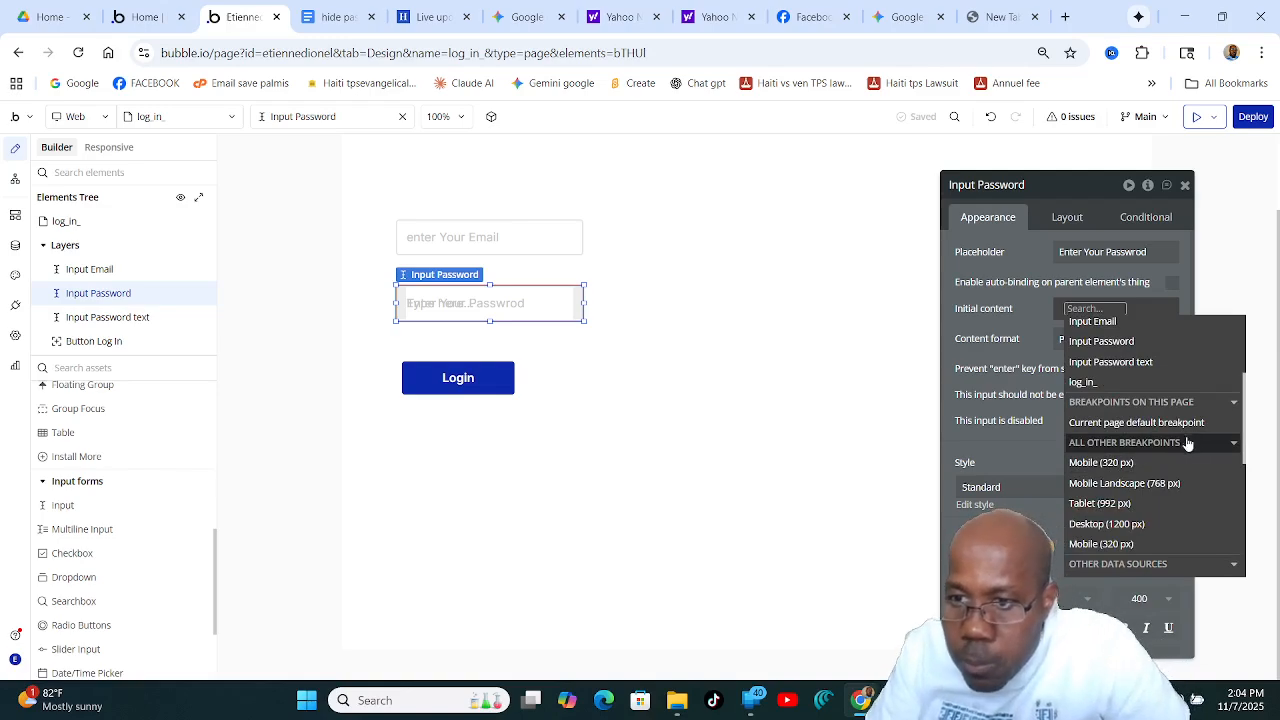
scroll(1146, 503, "down", 3)
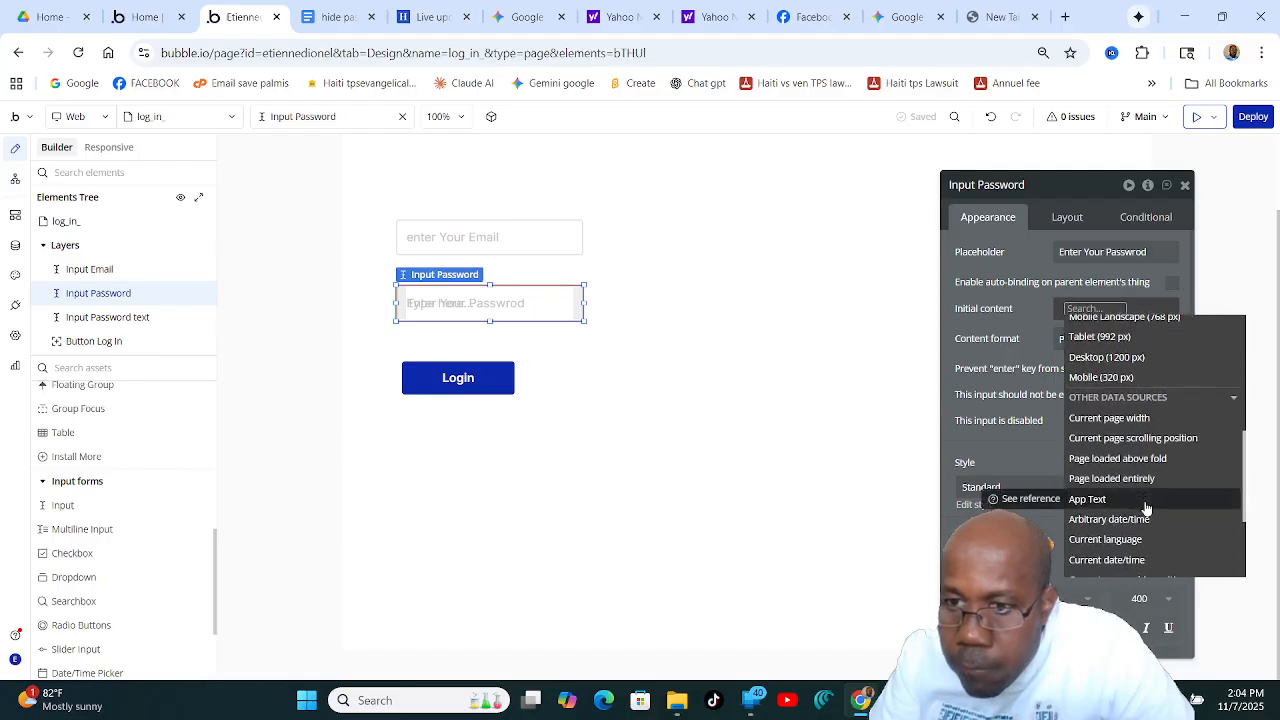
scroll(1144, 510, "down", 2)
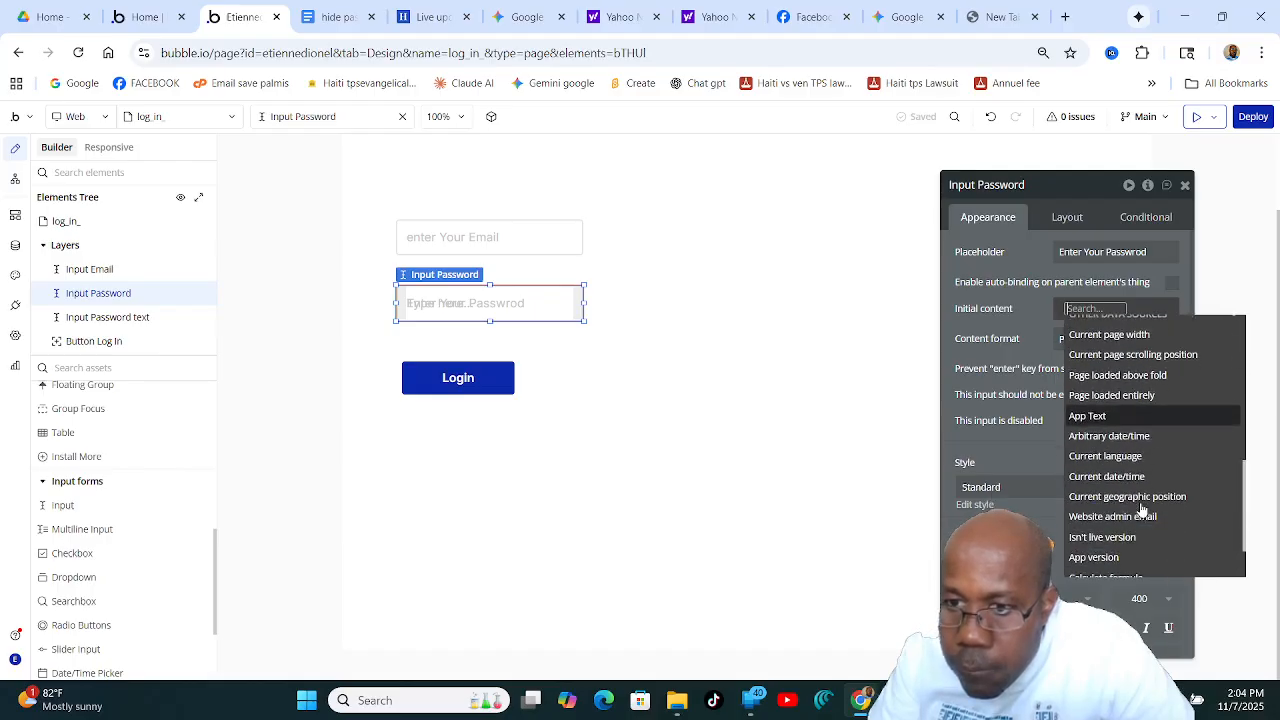
scroll(1142, 510, "down", 2)
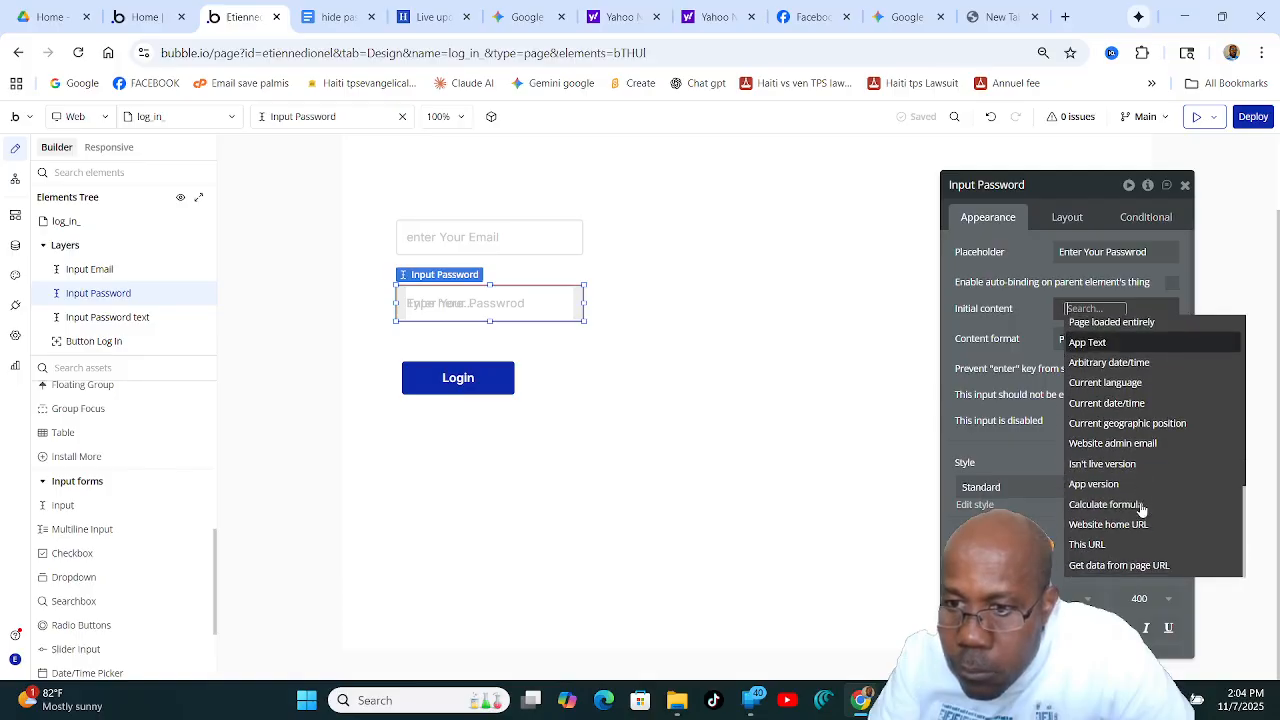
scroll(1142, 511, "up", 2)
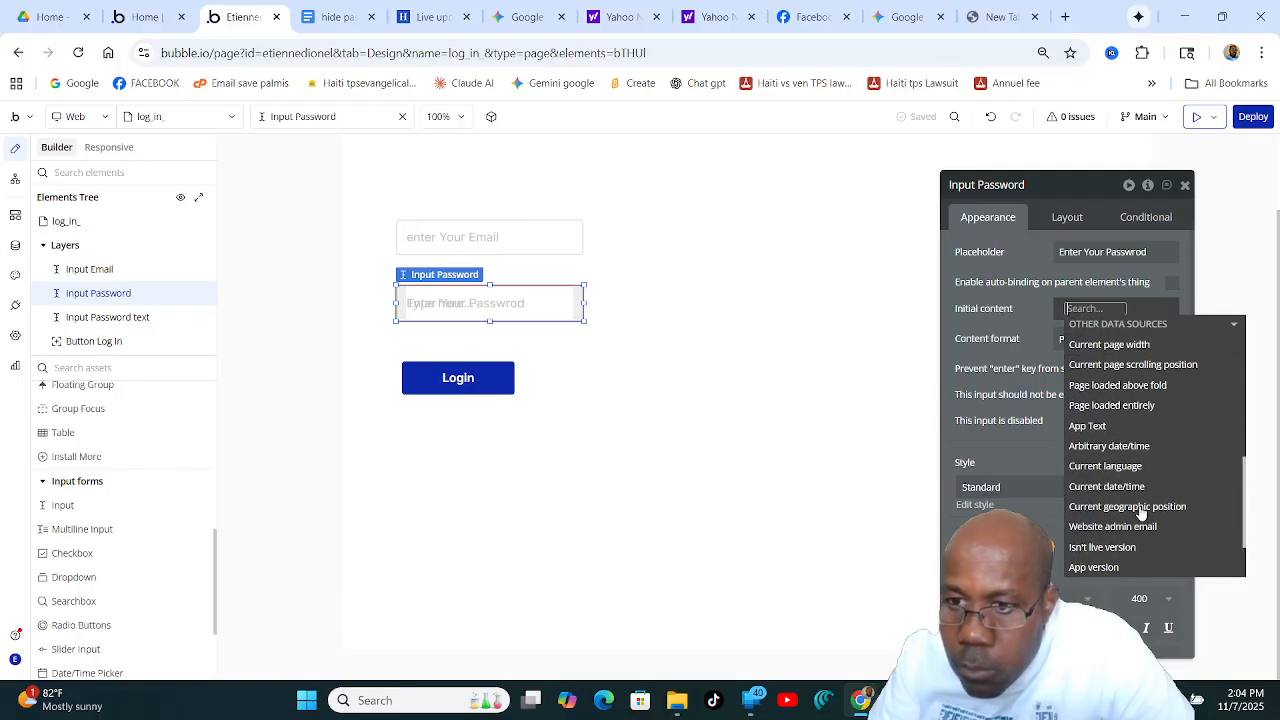
left_click(882, 700)
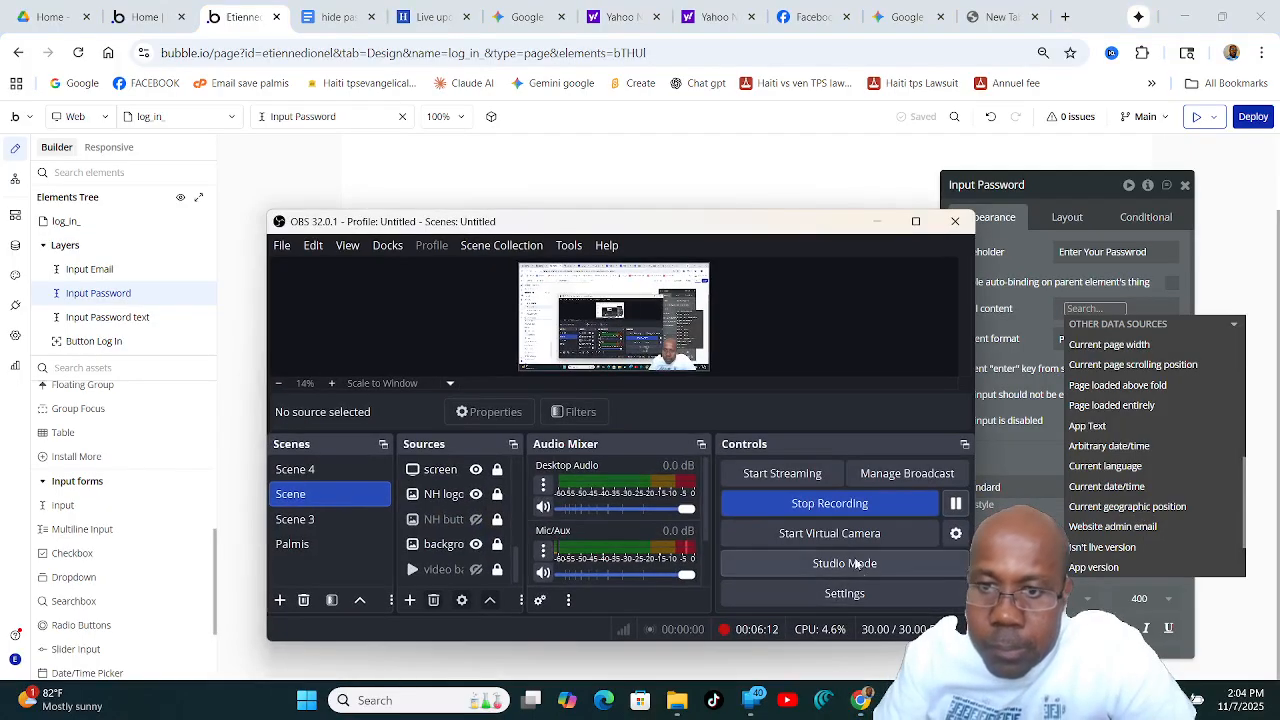
left_click(956, 503)
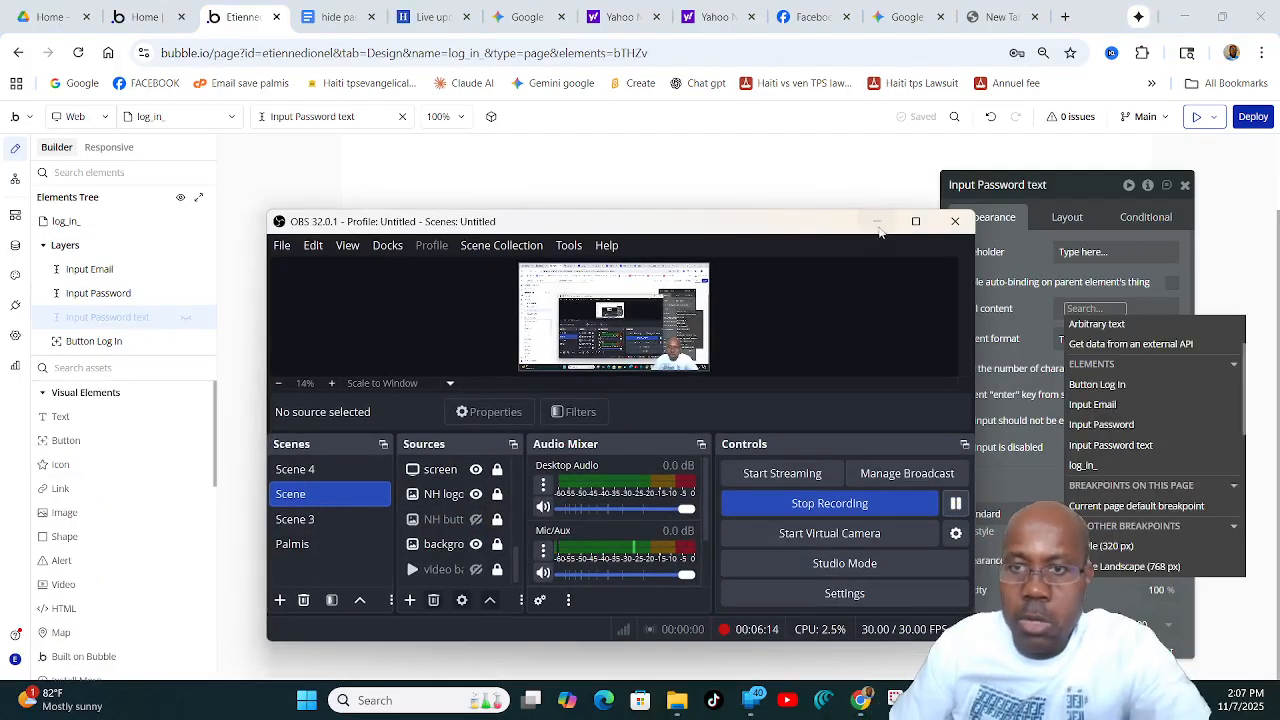
left_click(877, 221)
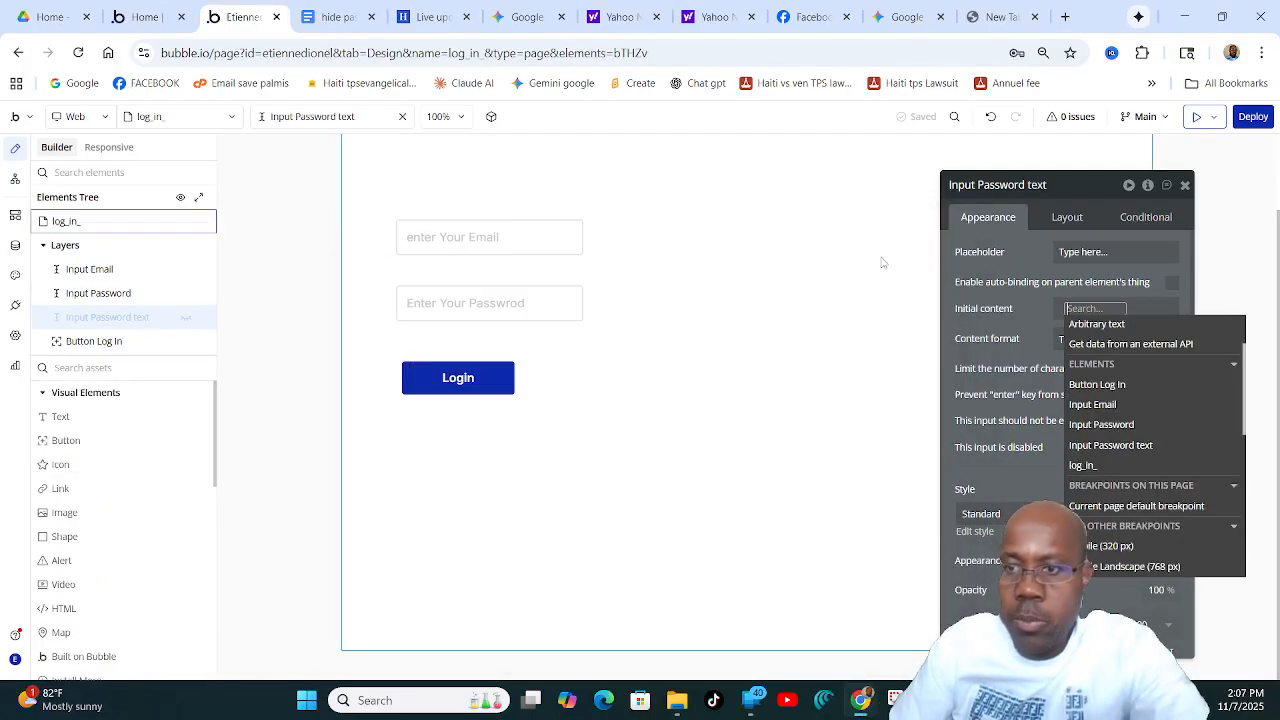
Set the initial content of Input Password text to log_in_'s PasswordValue.
left_click(1088, 465)
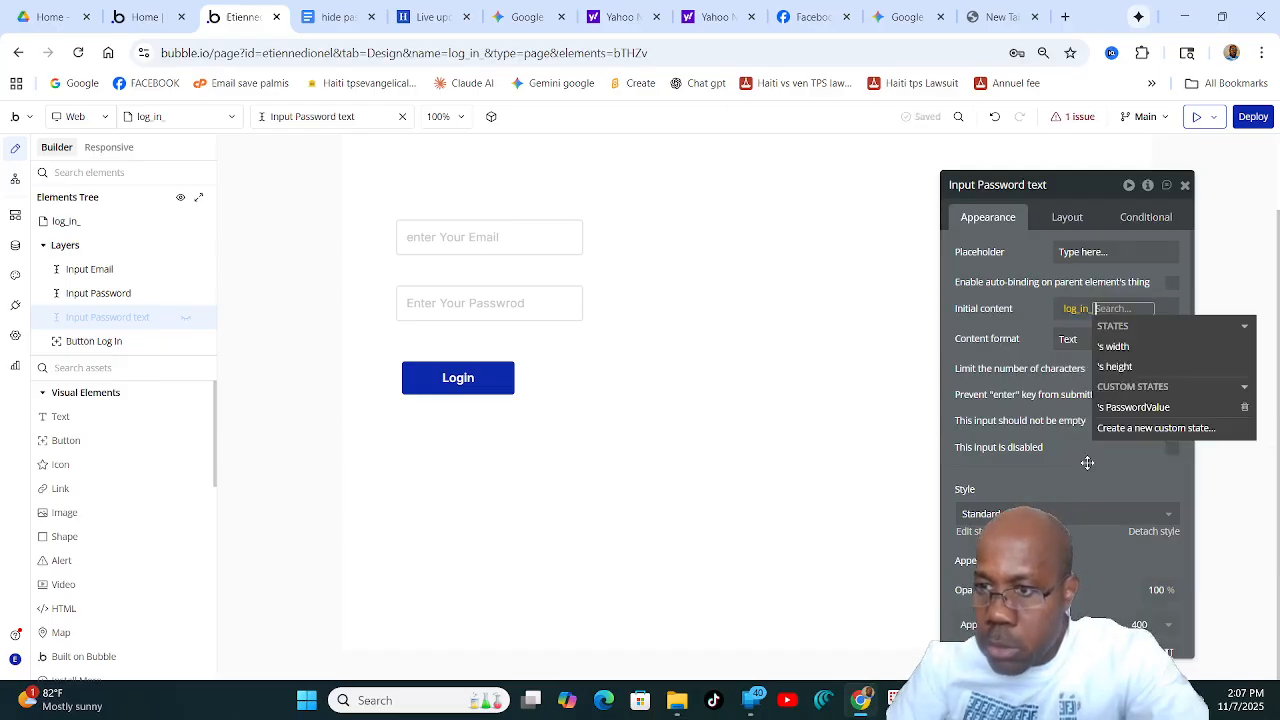
left_click(1135, 407)
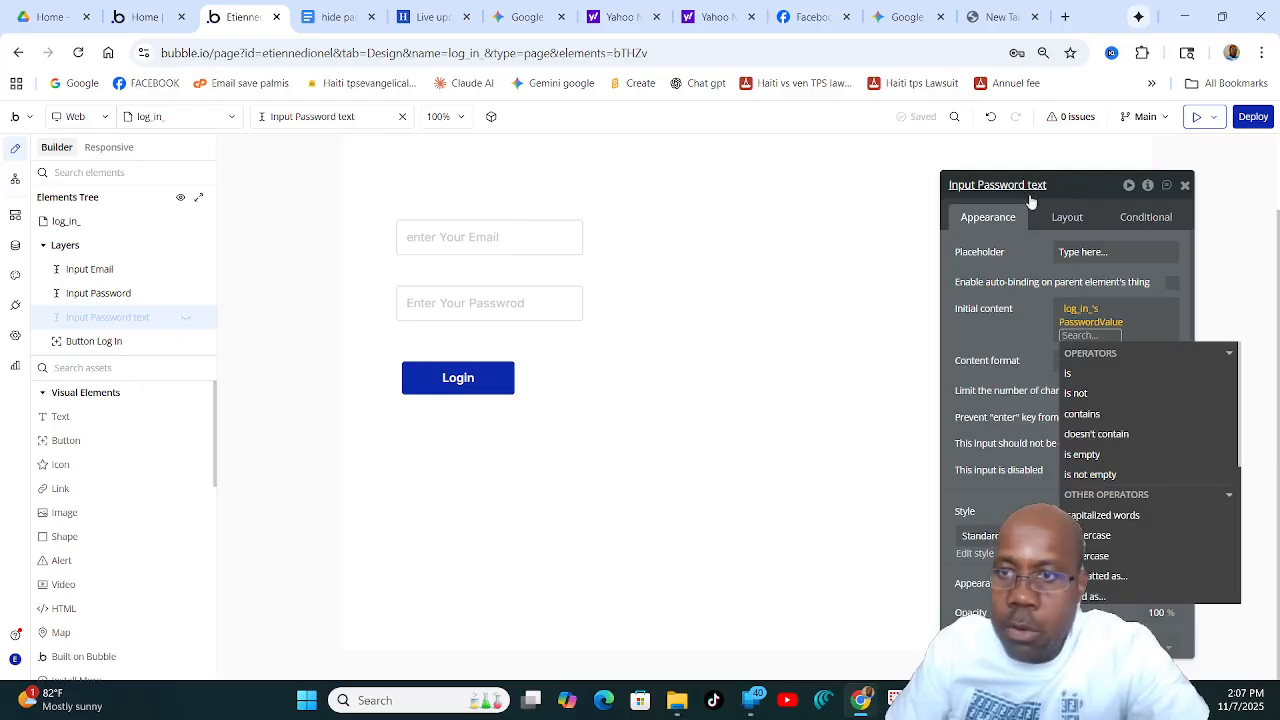
left_click(1090, 182)
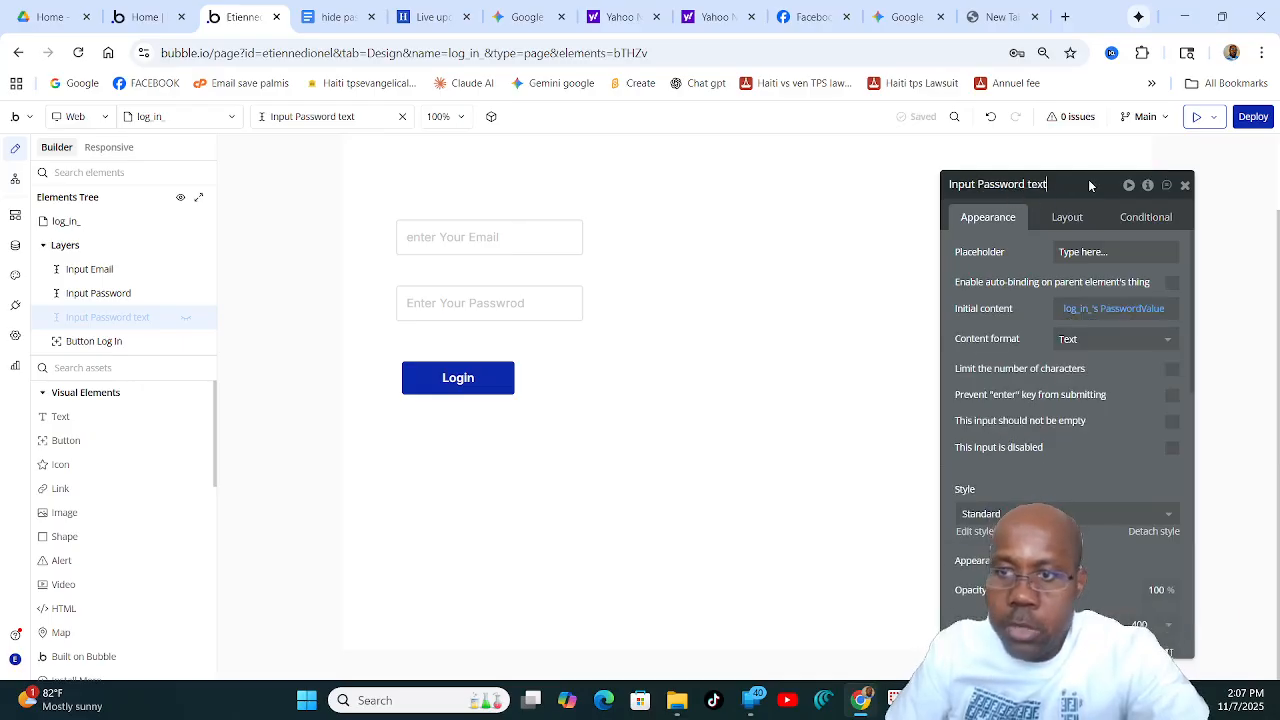
Set the initial content of the Input Password field to the dynamic value log_in_'s PasswordValue.
left_click(101, 294)
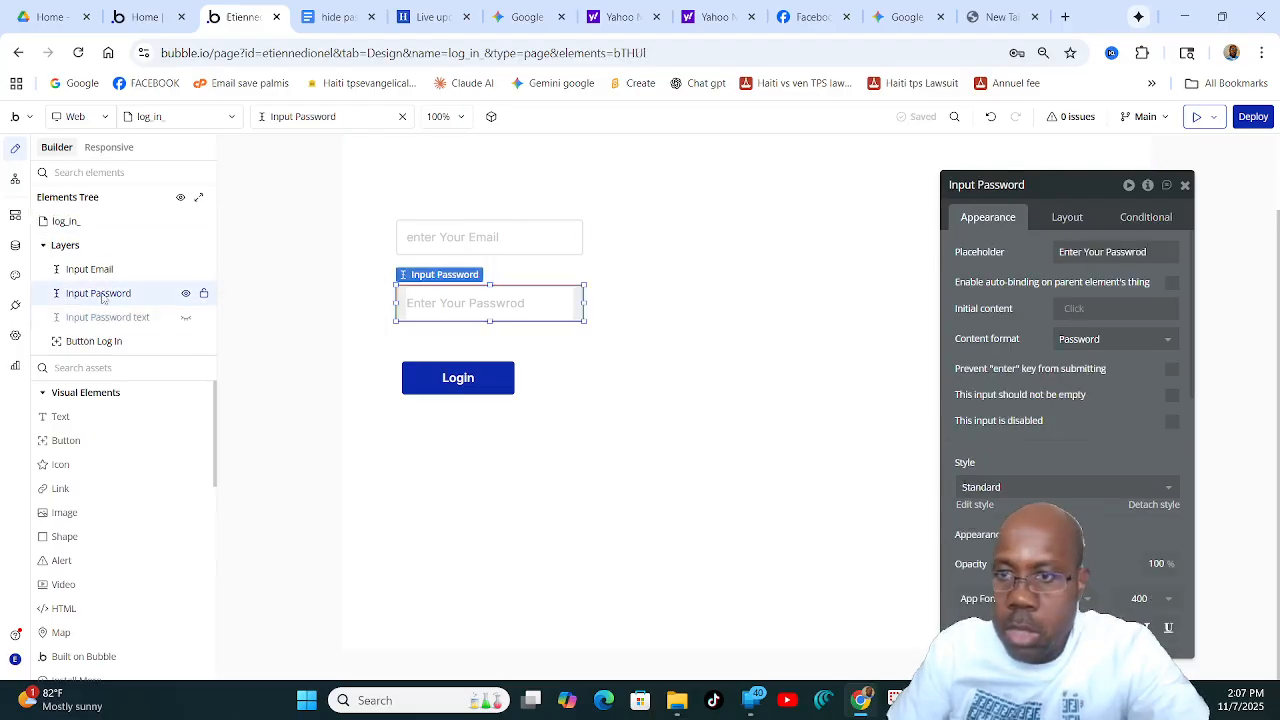
left_click(1070, 309)
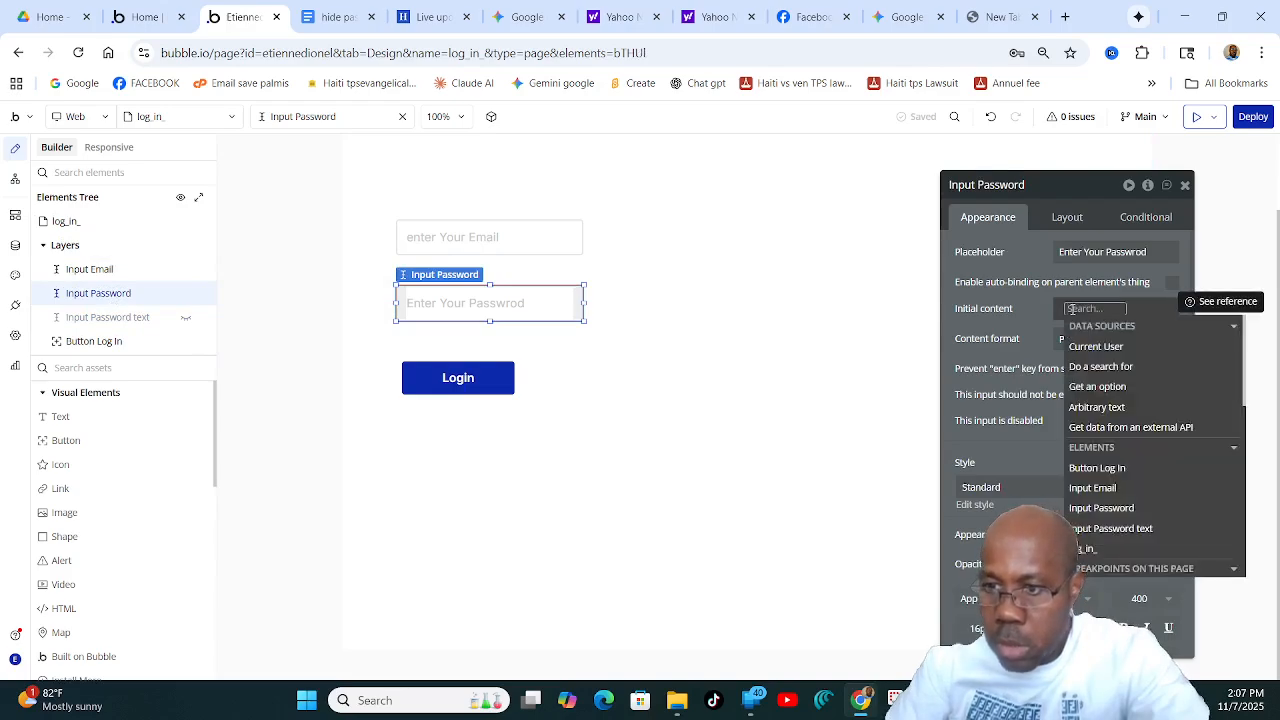
left_click(1089, 552)
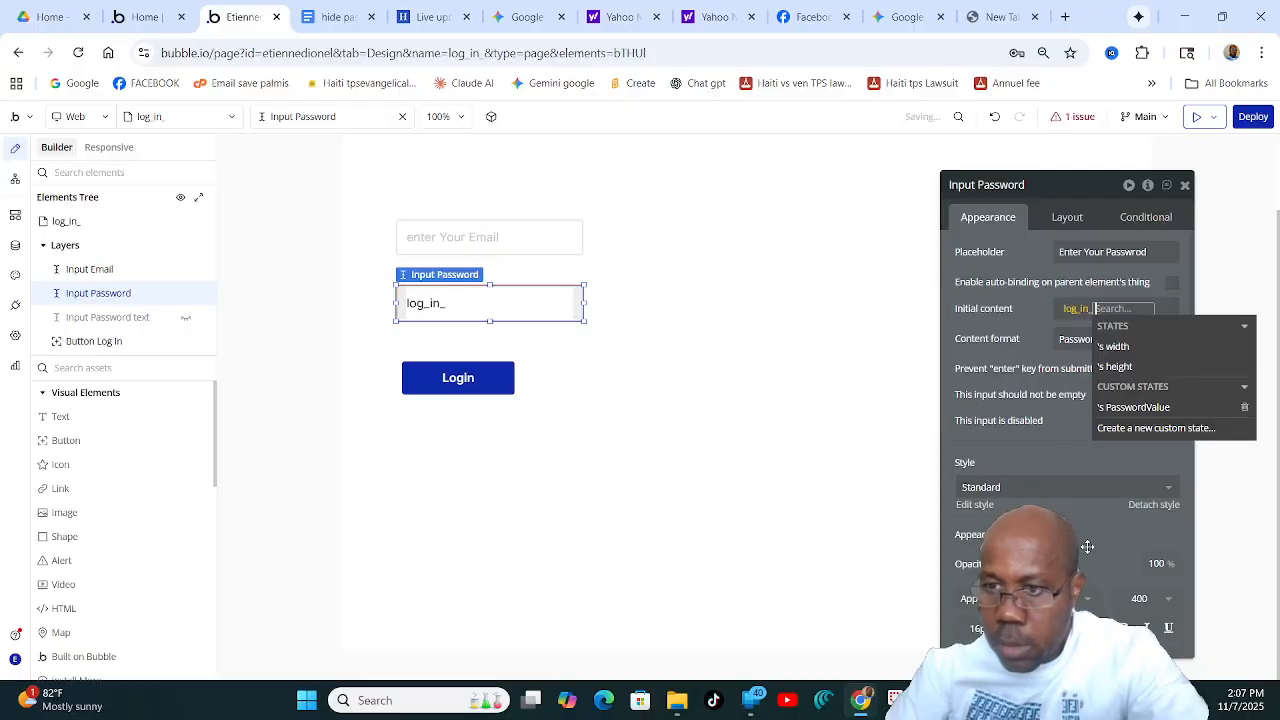
left_click(1140, 407)
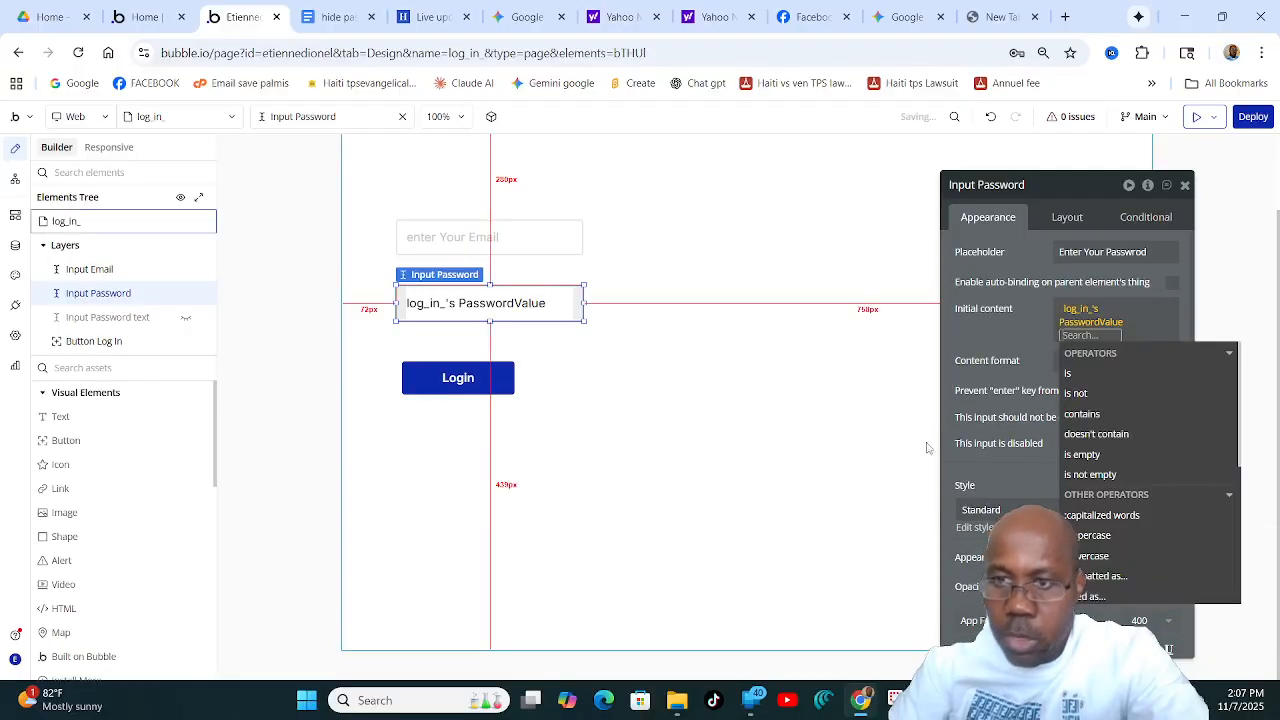
left_click(1068, 186)
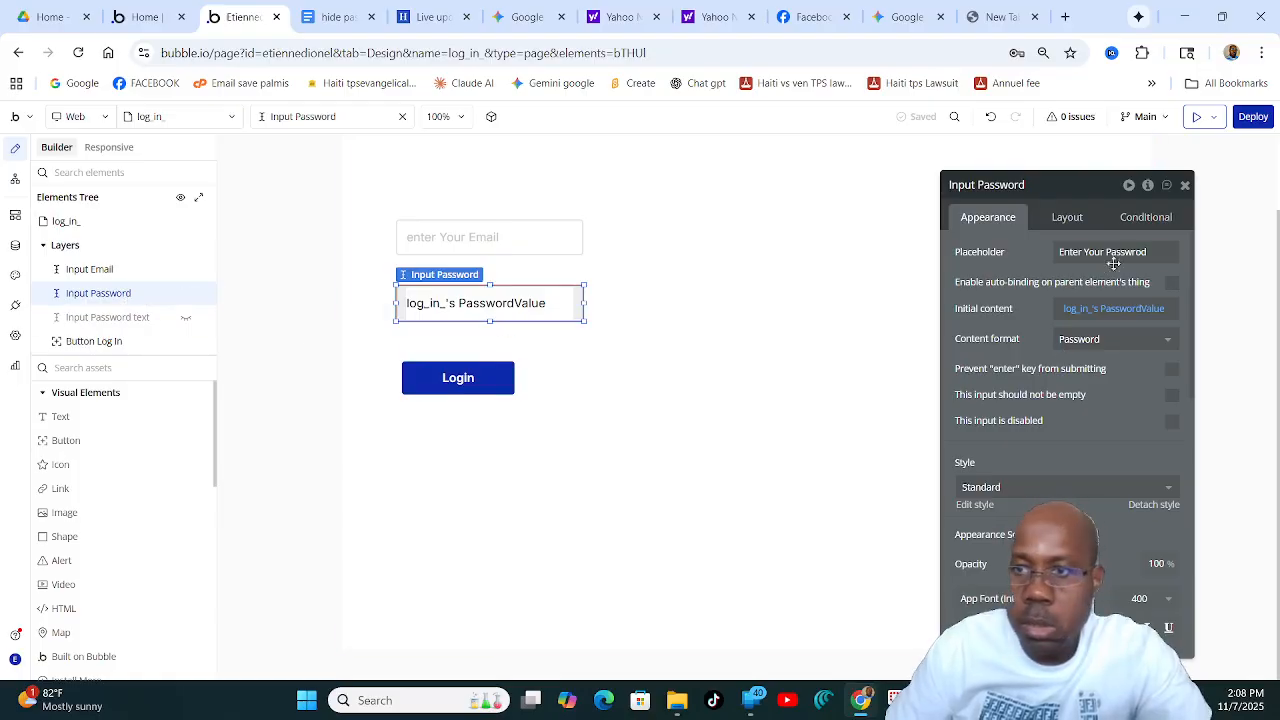
left_click(1066, 218)
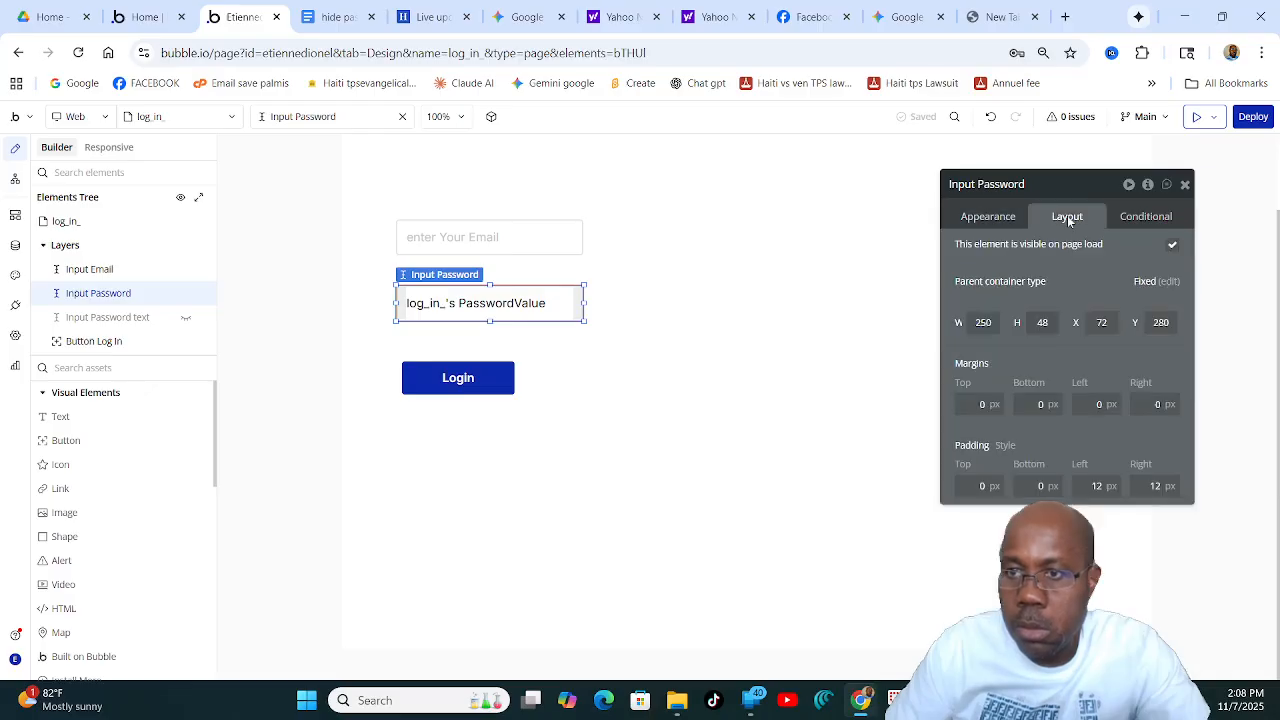
left_click(984, 218)
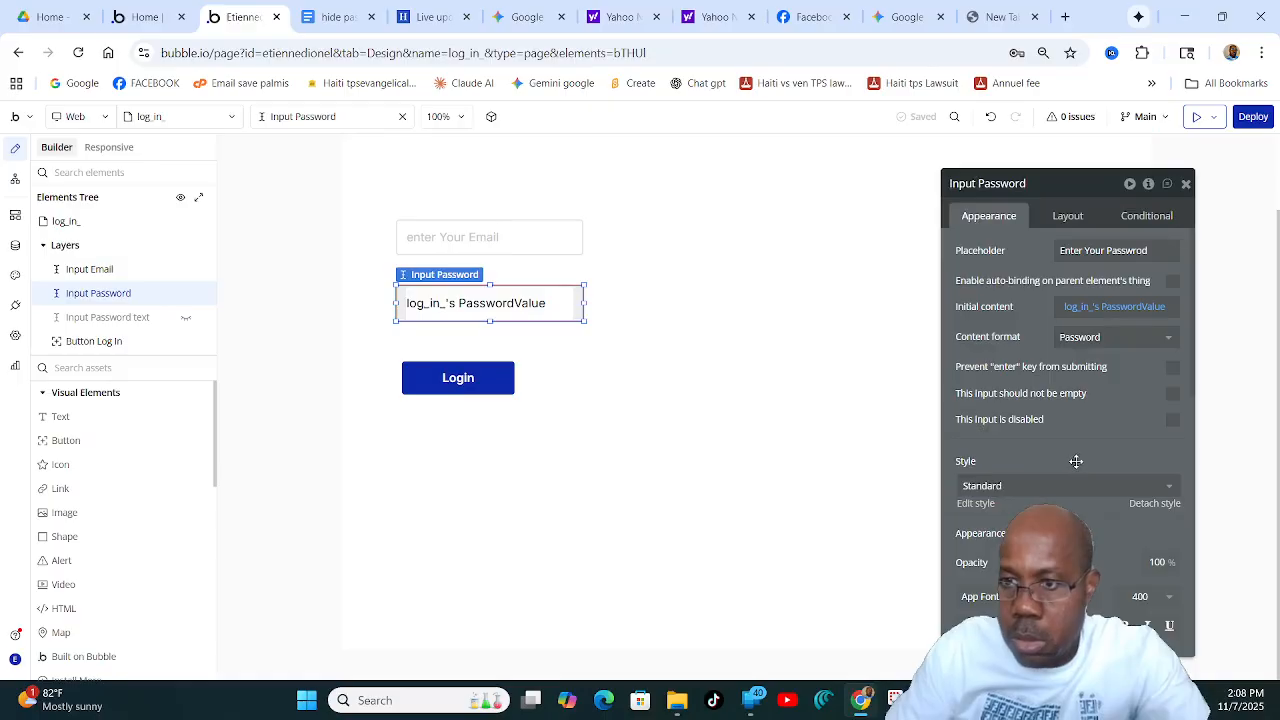
scroll(1076, 461, "down", 2)
scroll(1076, 461, "down", 1)
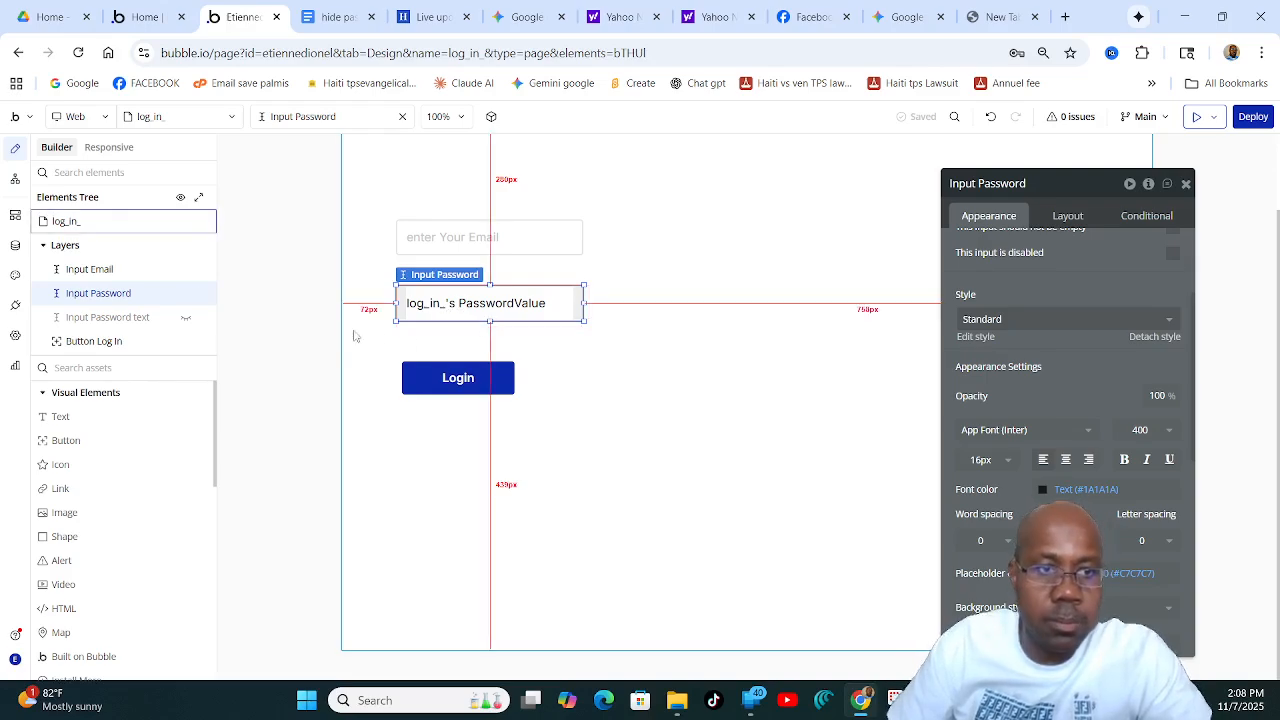
mouse_move(183, 318)
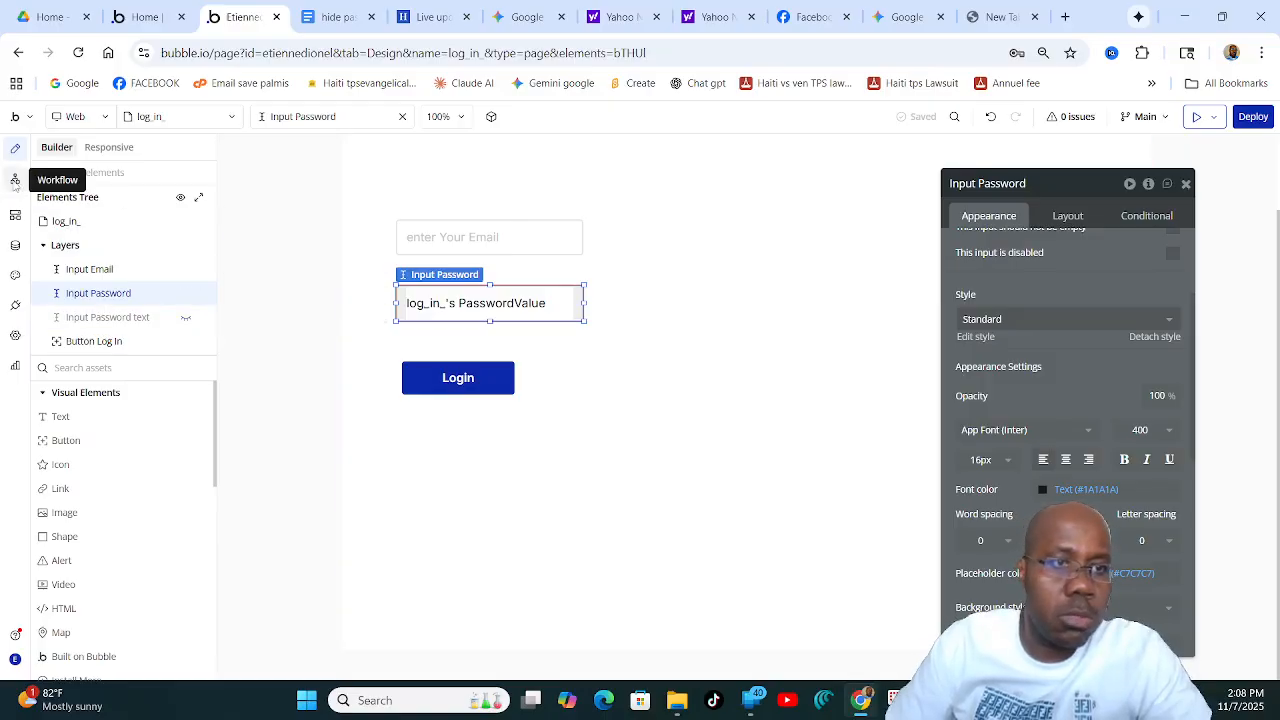
left_click(15, 180)
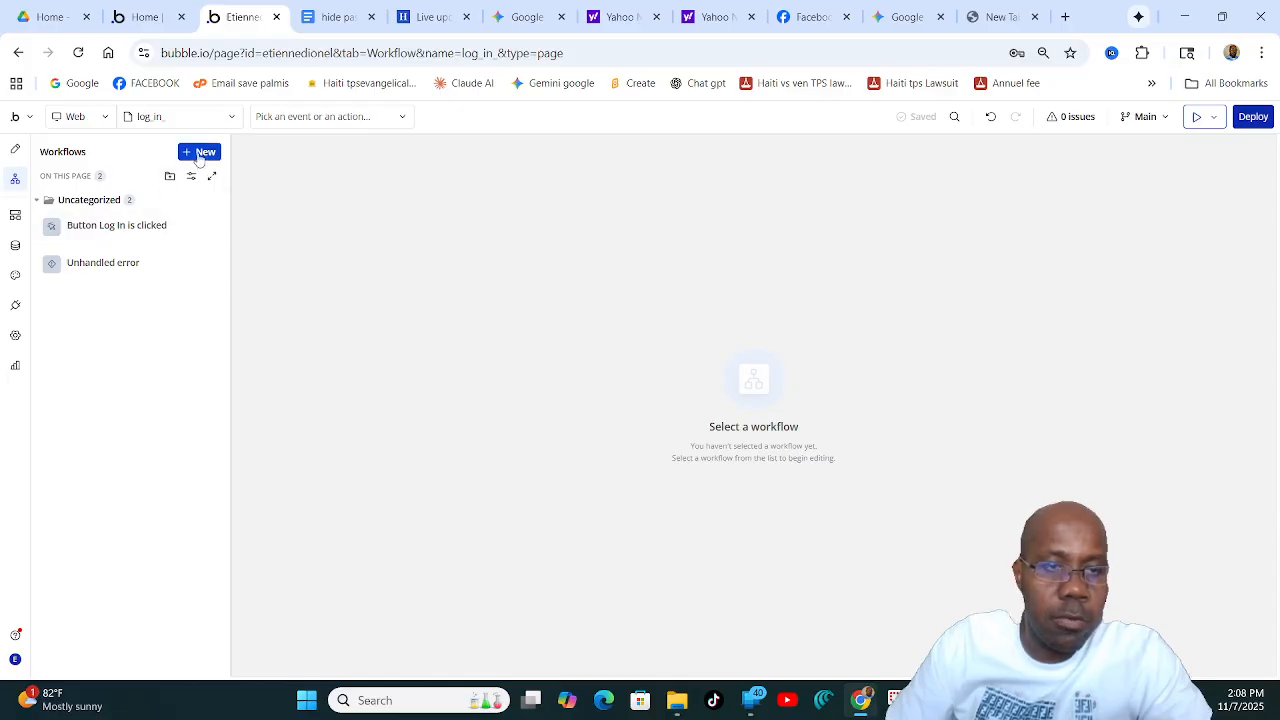
left_click(199, 153)
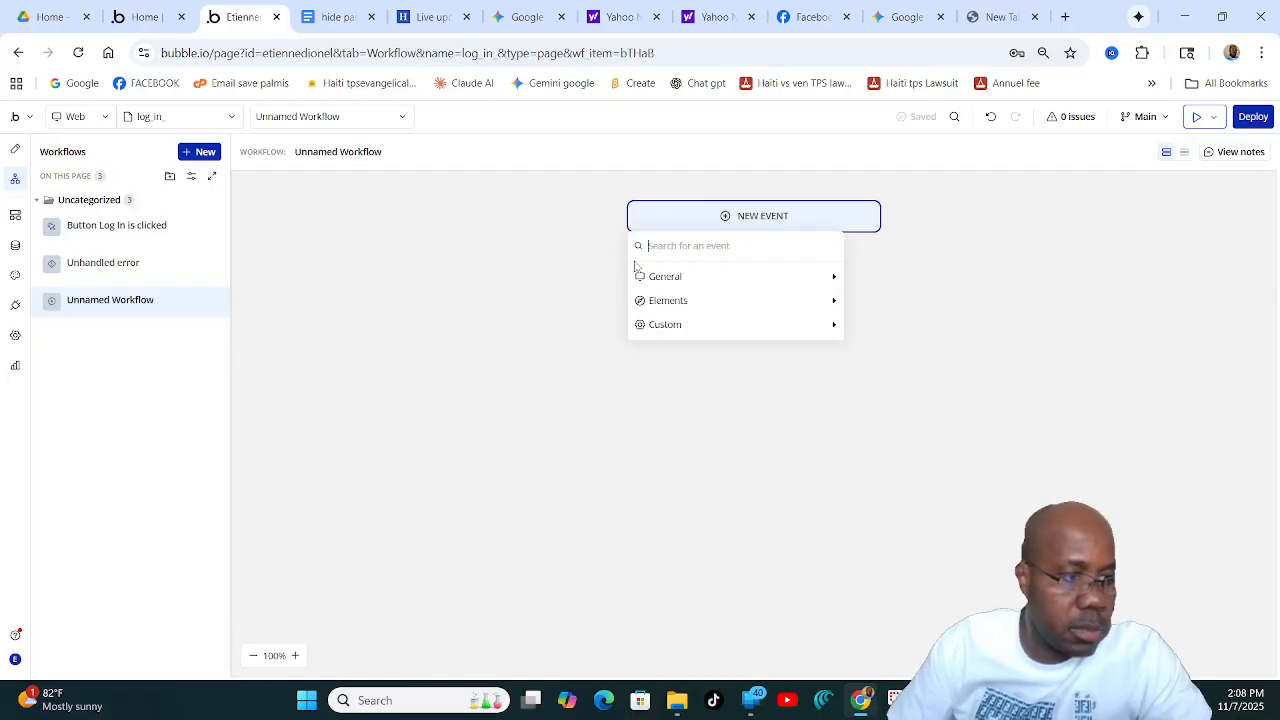
mouse_move(686, 277)
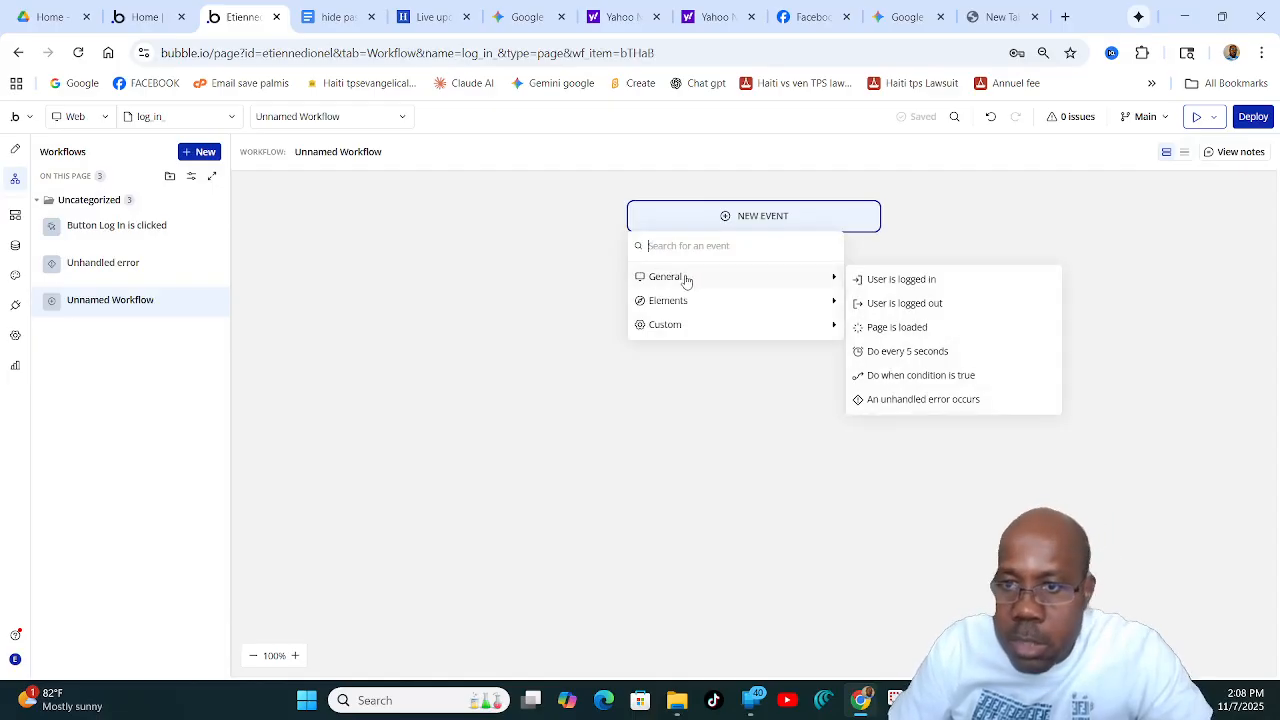
mouse_move(689, 303)
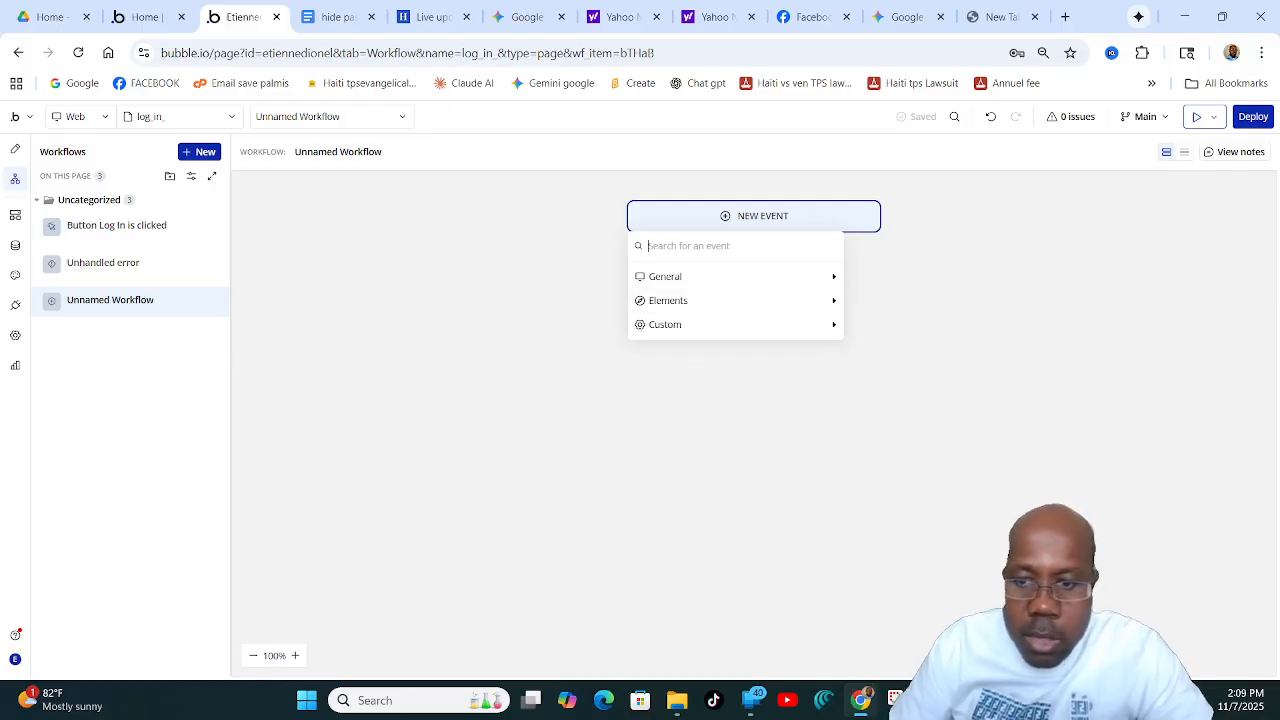
left_click(895, 700)
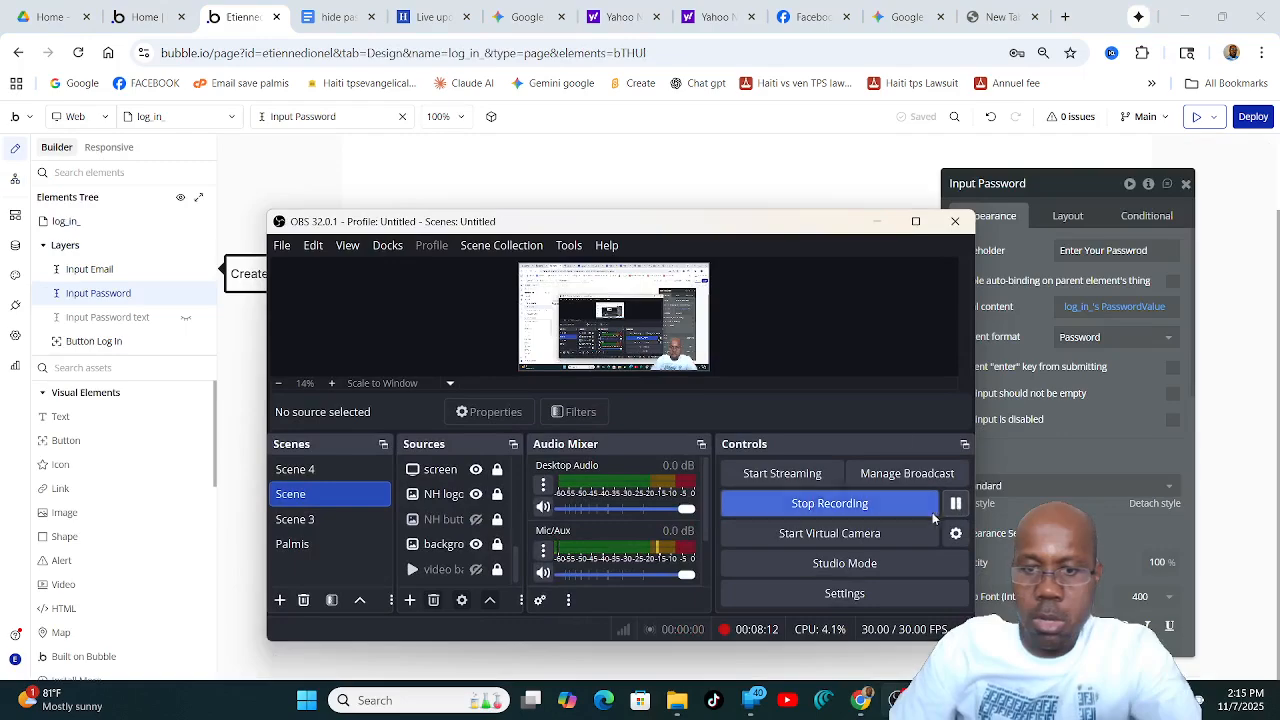
left_click(875, 222)
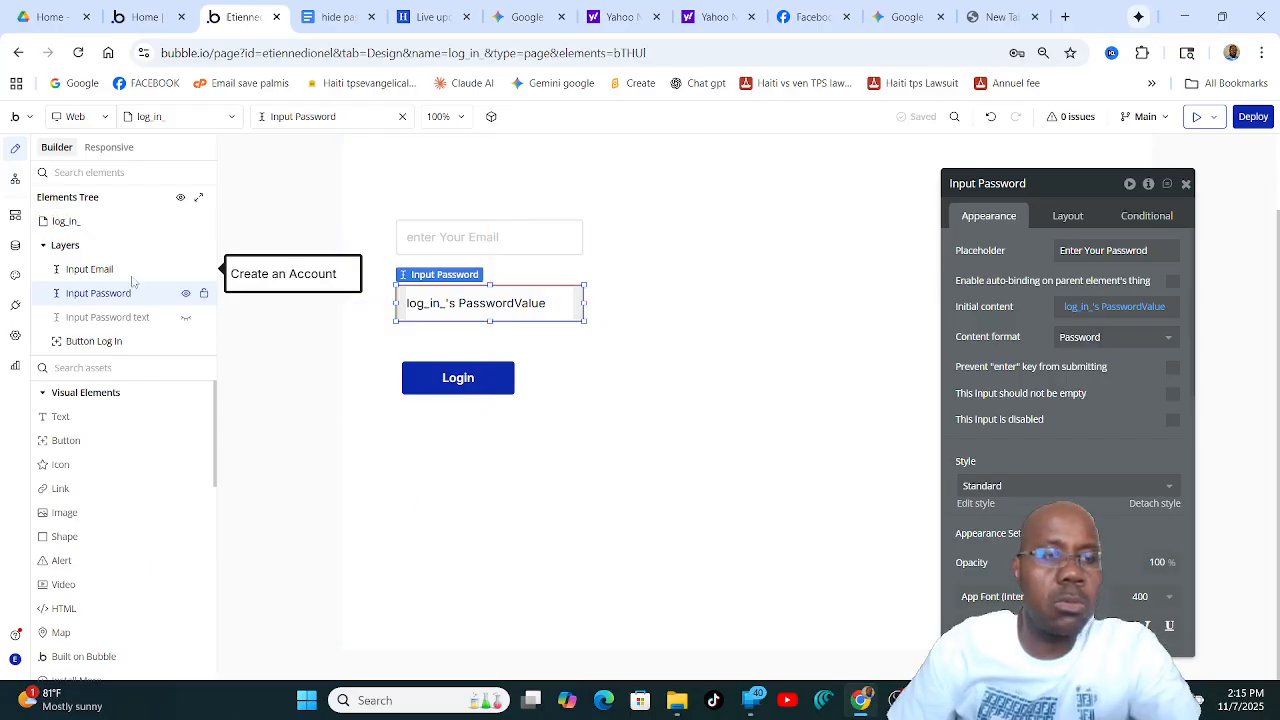
Create a workflow on the log_in_ page triggered when the value of Input Password text is changed.
left_click(15, 184)
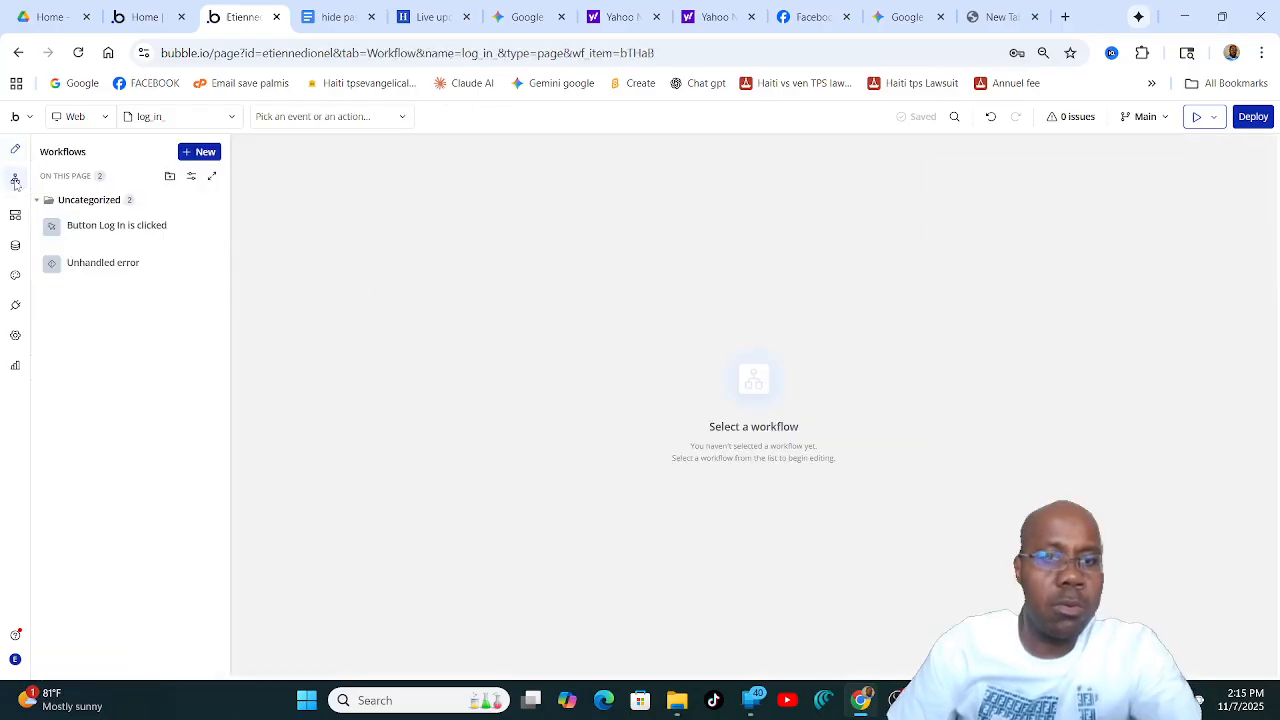
left_click(190, 156)
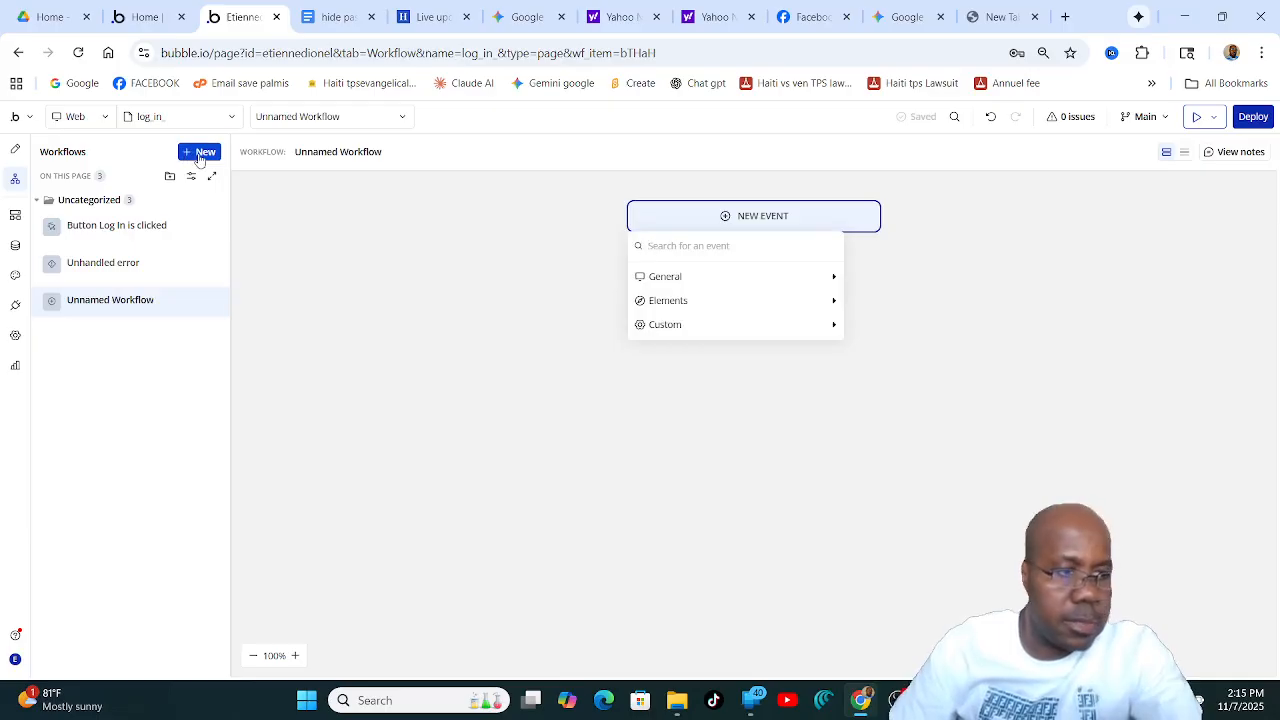
mouse_move(704, 282)
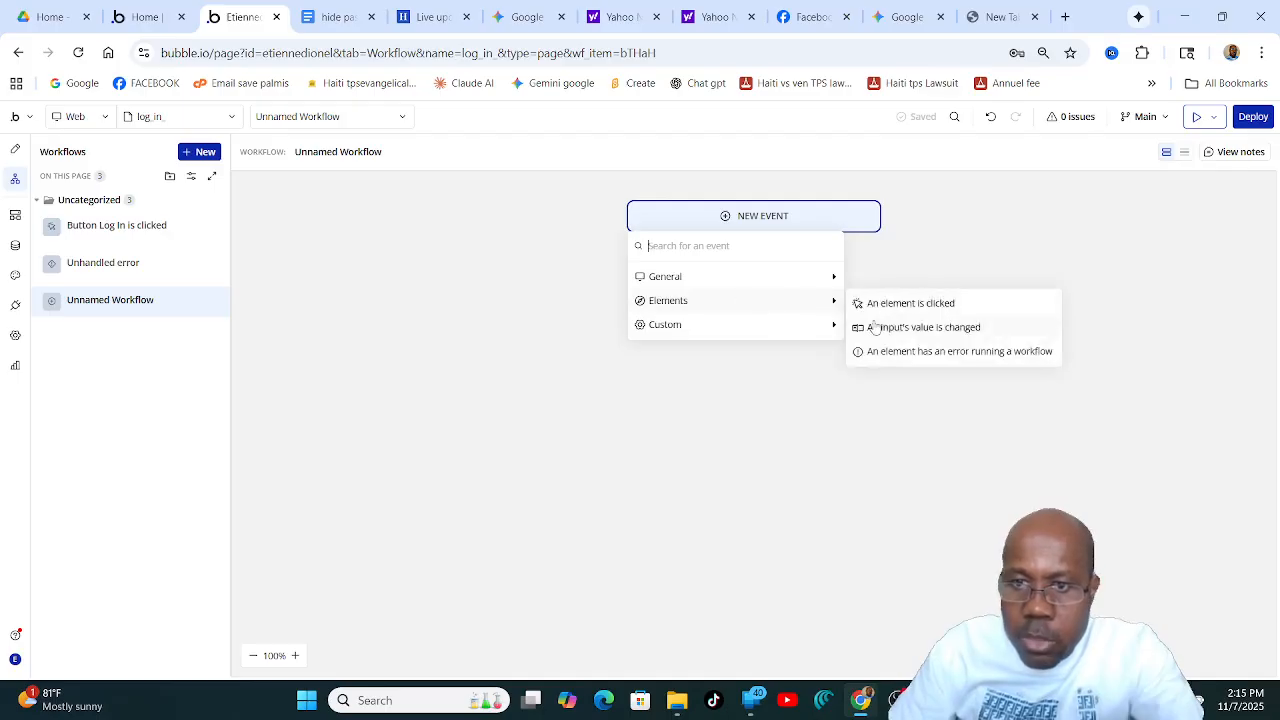
mouse_move(915, 338)
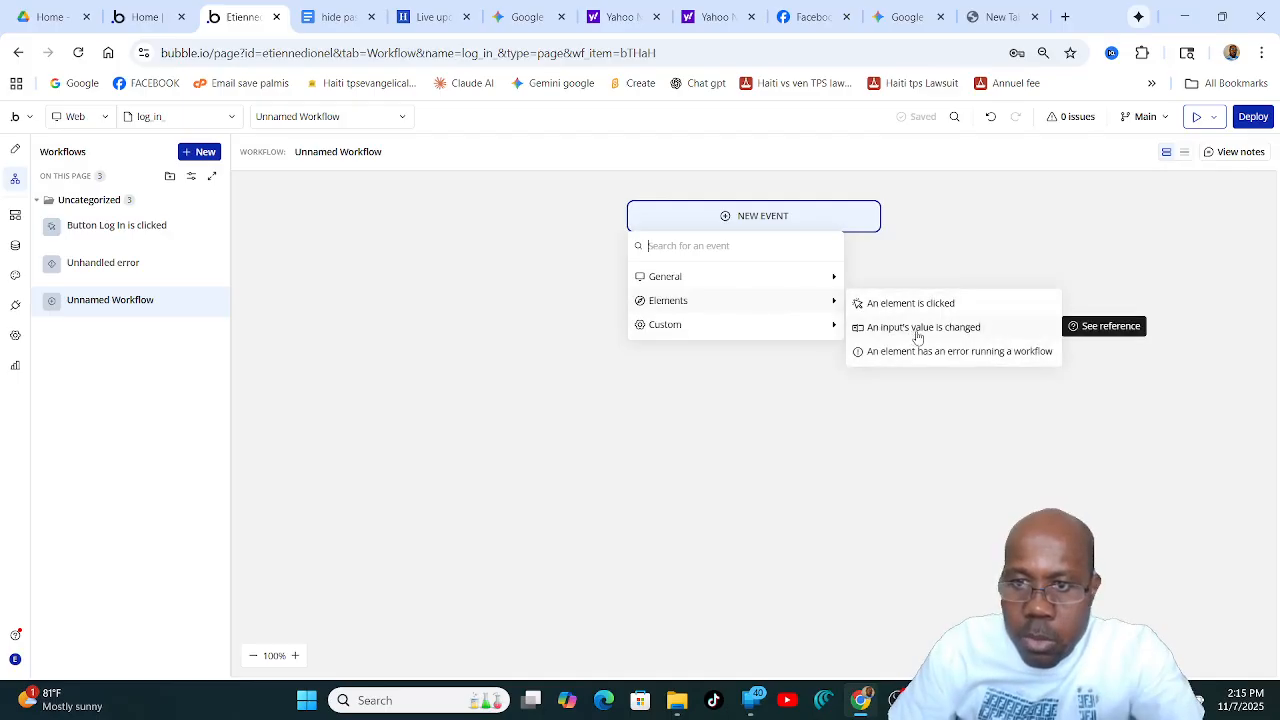
left_click(923, 335)
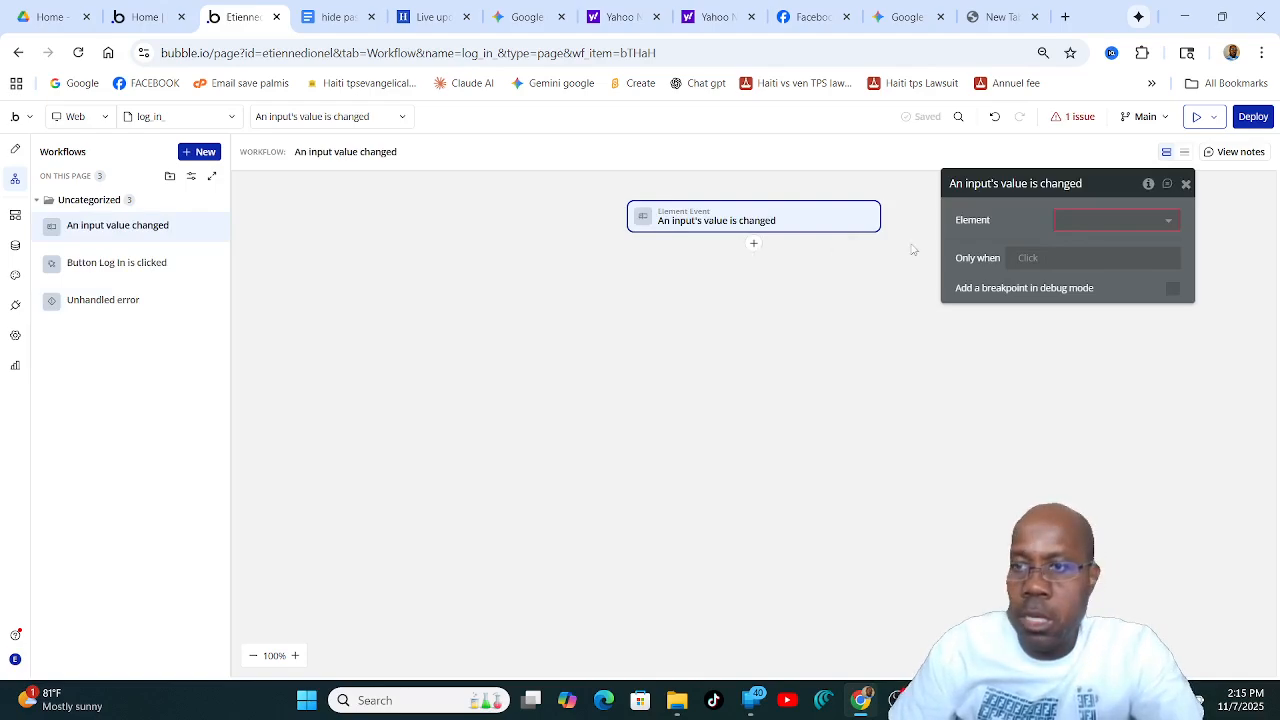
left_click(1168, 224)
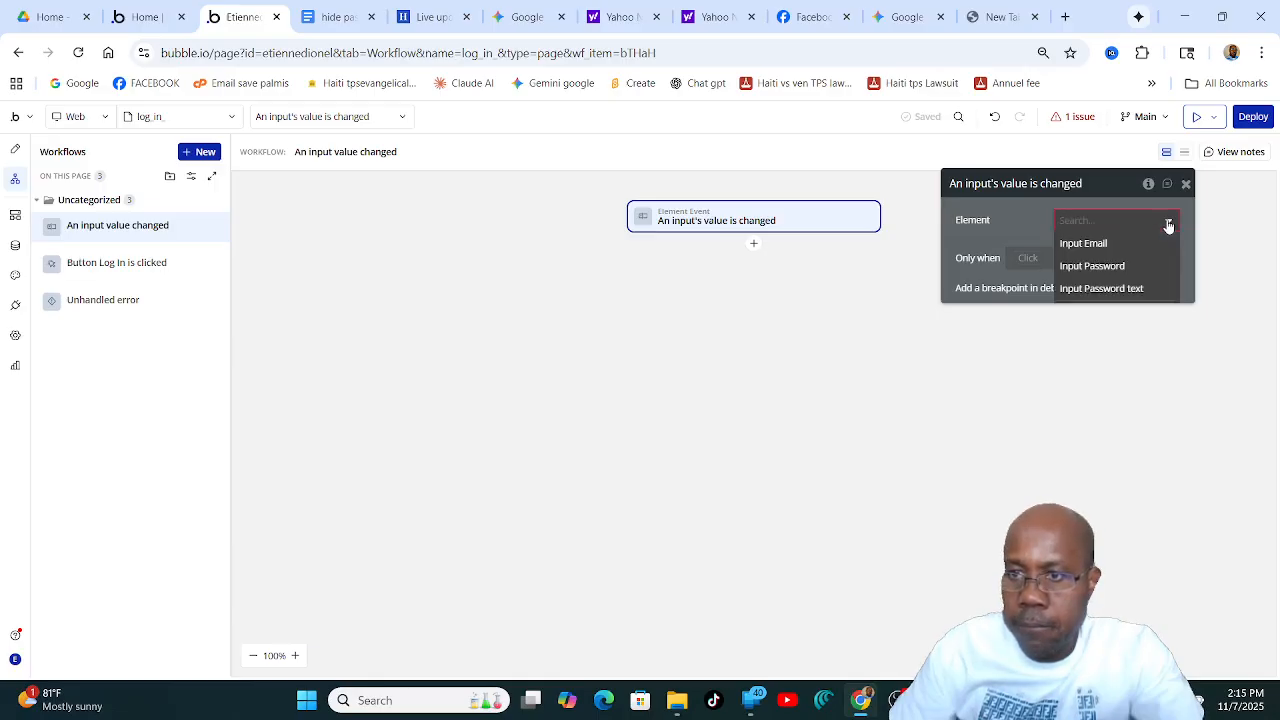
left_click(1132, 289)
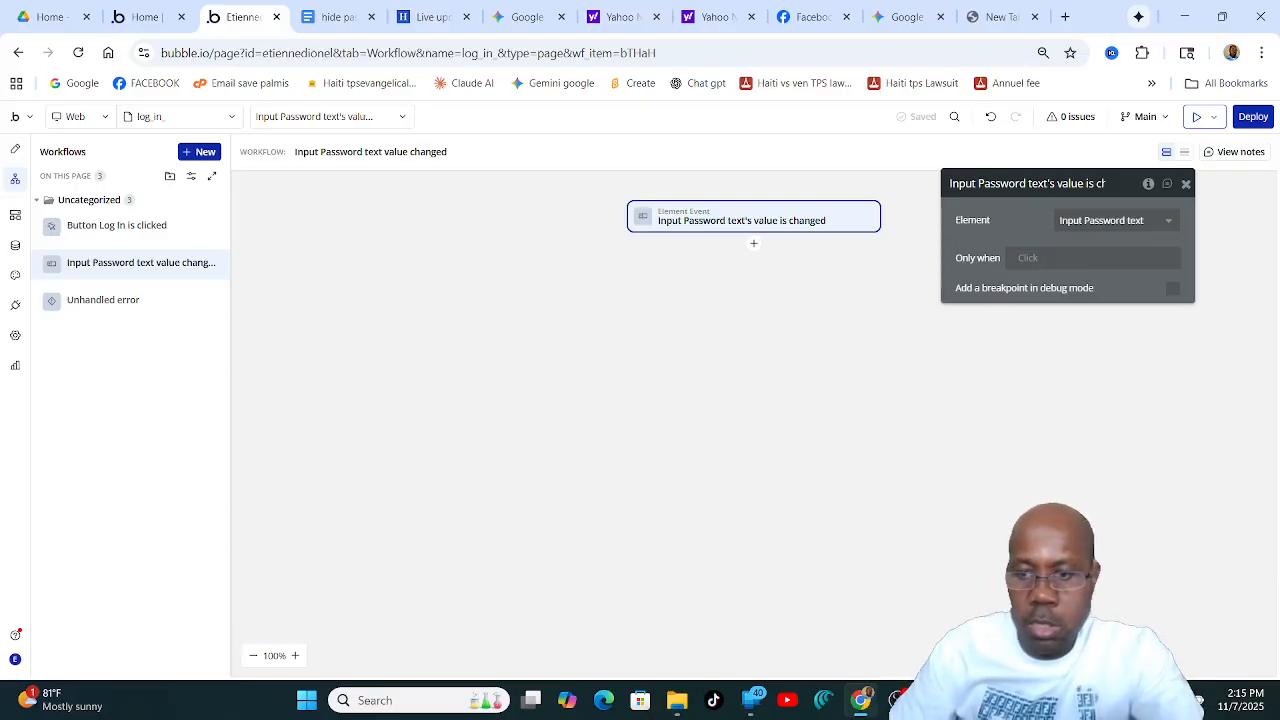
Consult the pic 1 reference image in Paint and add a Set state of an element action to the Input Password text workflow.
mouse_move(823, 700)
left_click(640, 610)
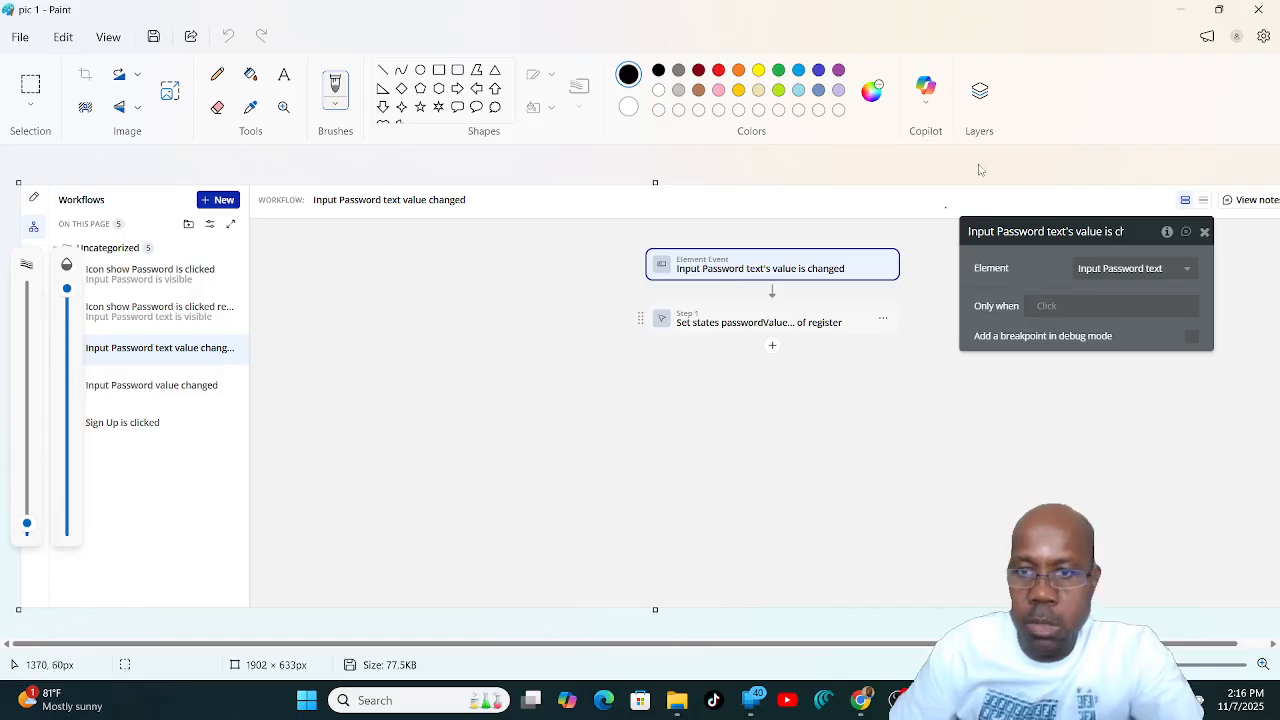
left_click(1180, 9)
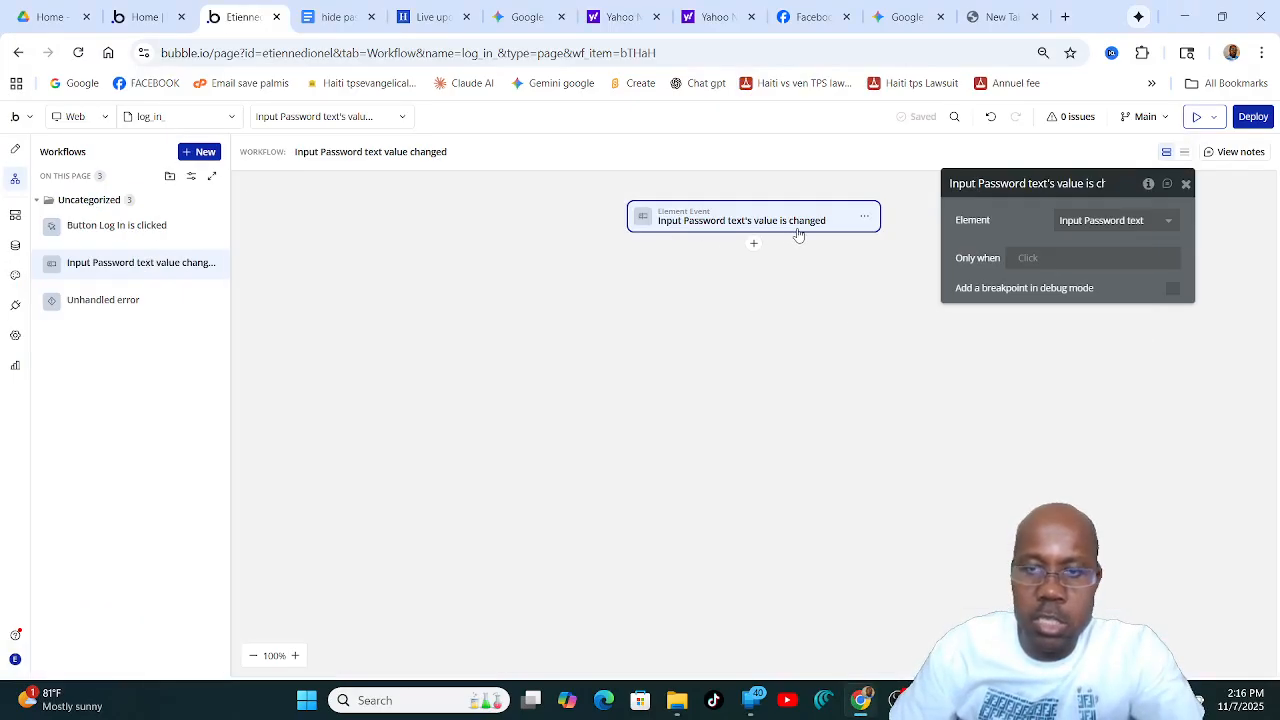
left_click(754, 246)
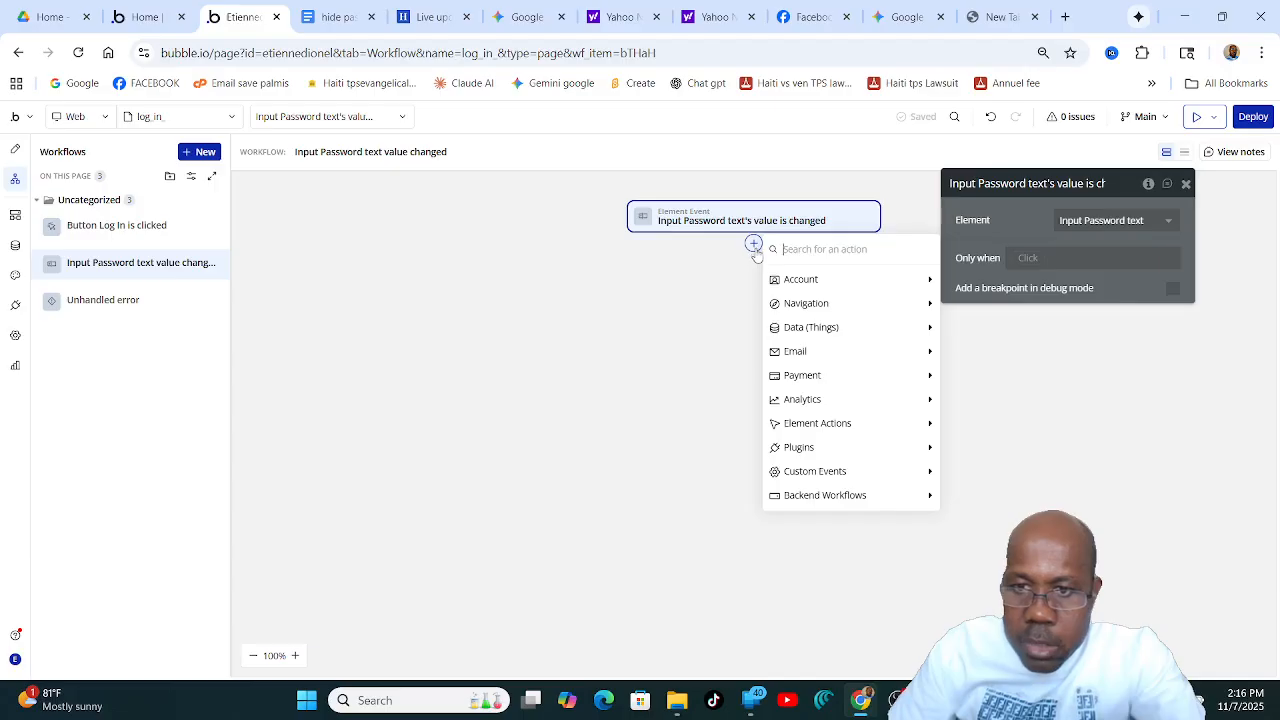
mouse_move(818, 427)
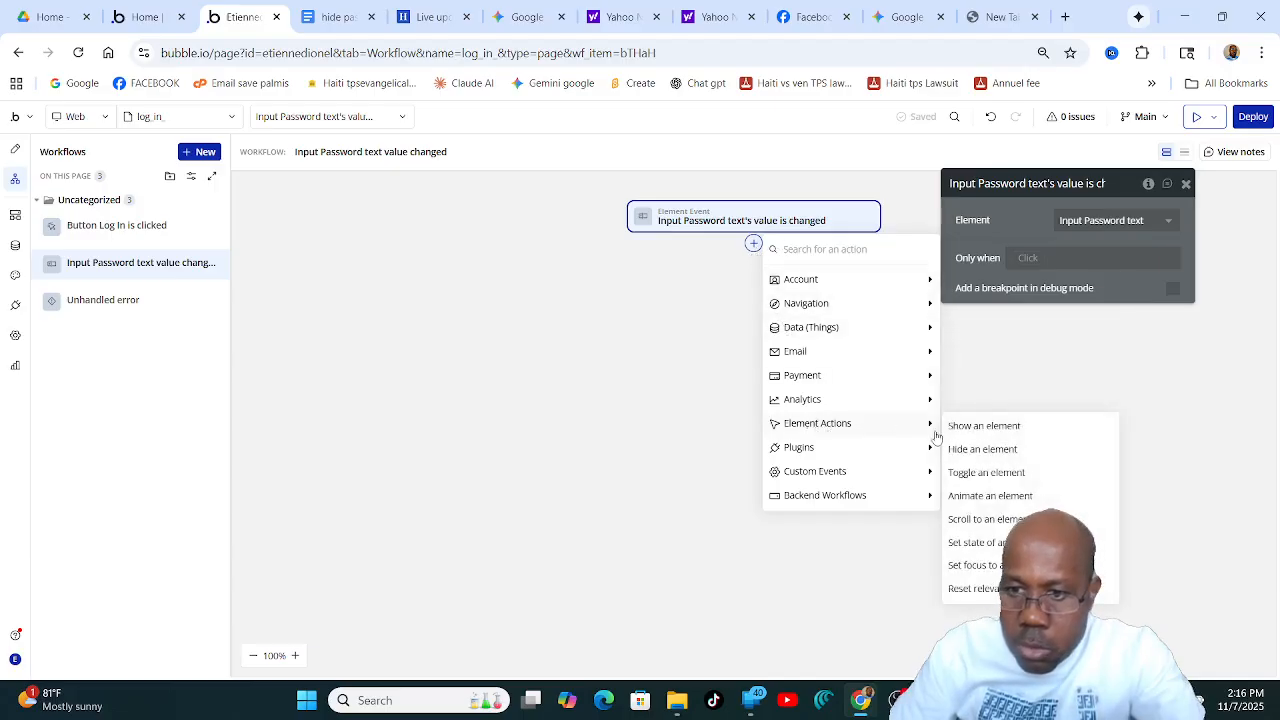
left_click(1000, 543)
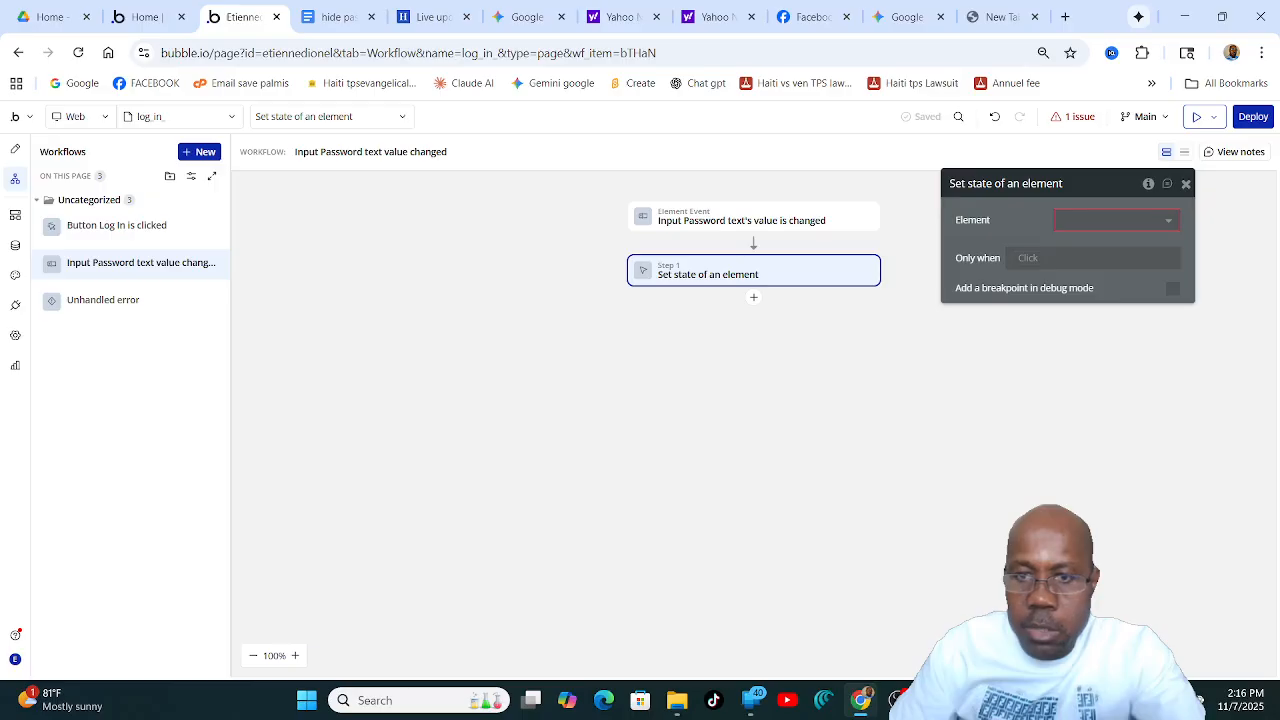
Consult the pic 2 reference image in Paint and set the Set state action's element to log_in_.
left_click(900, 700)
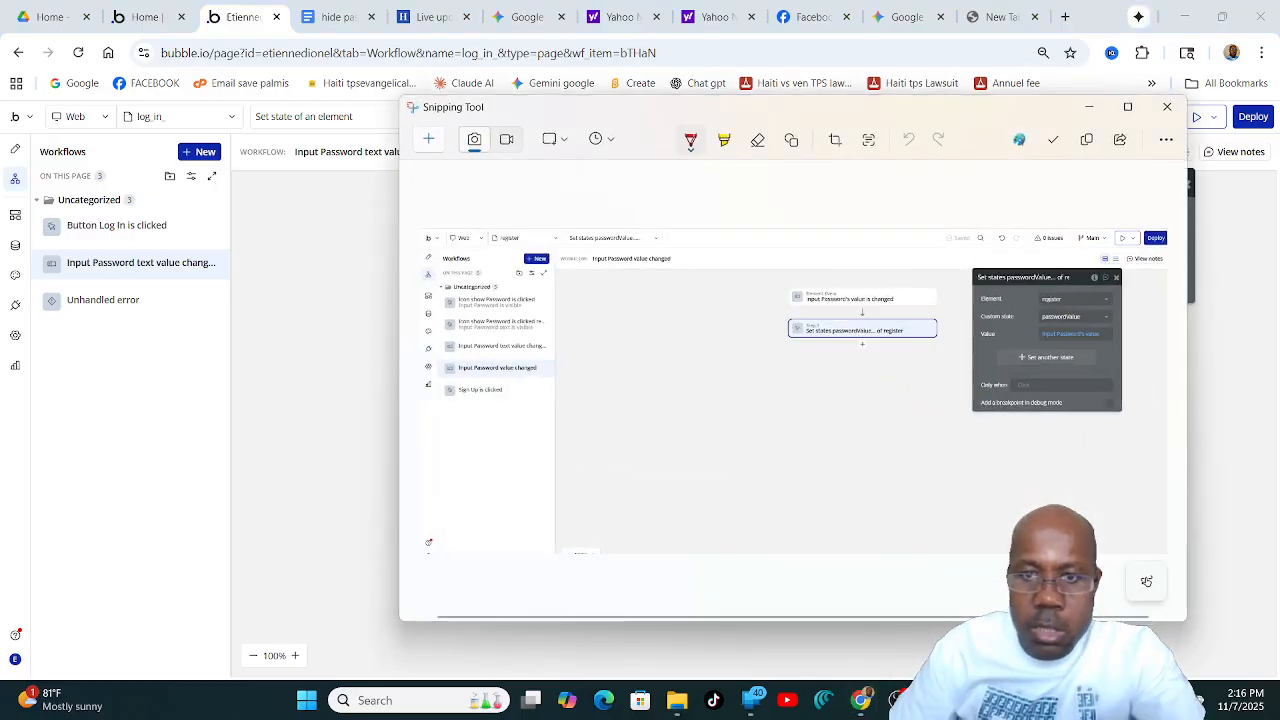
left_click(1089, 106)
mouse_move(898, 700)
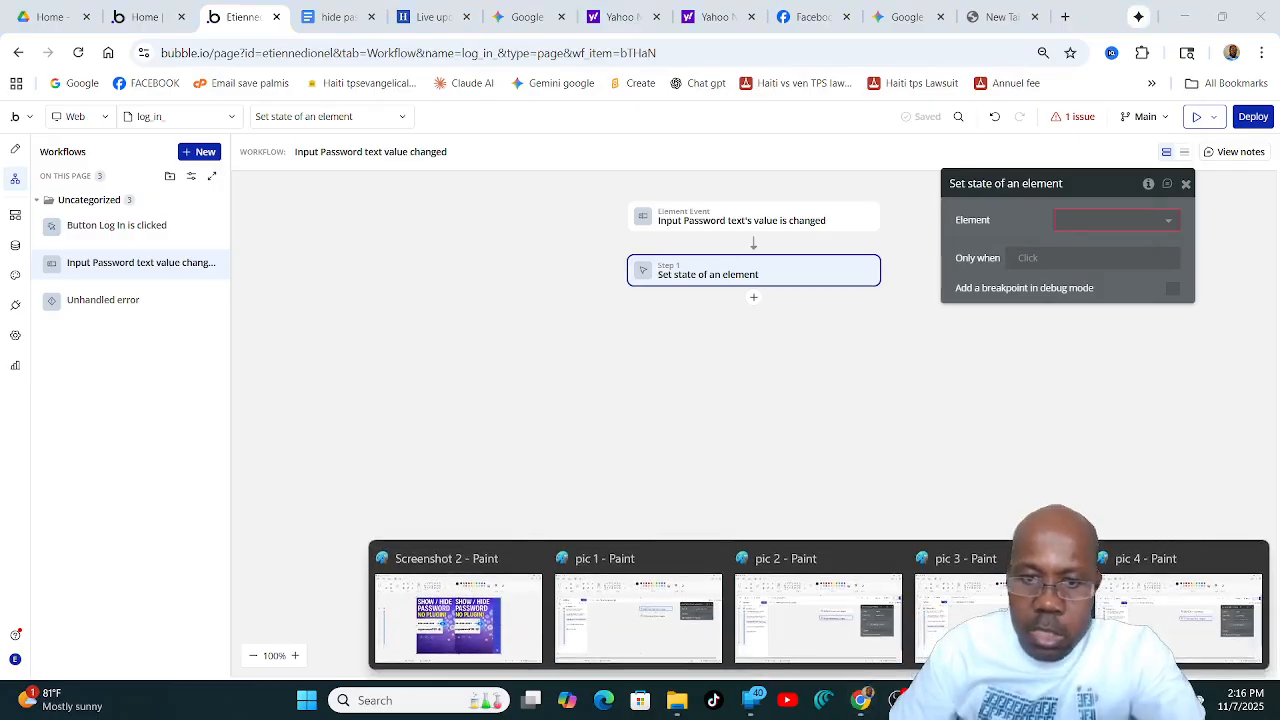
left_click(790, 618)
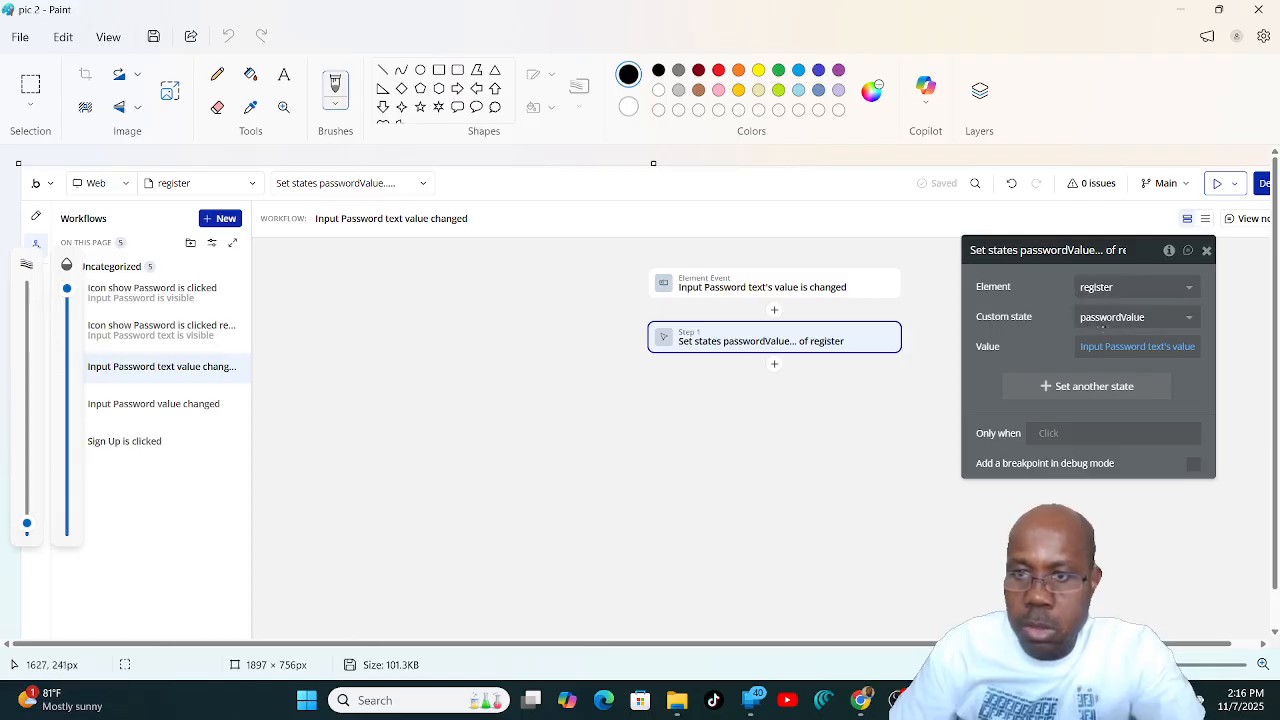
left_click(1178, 12)
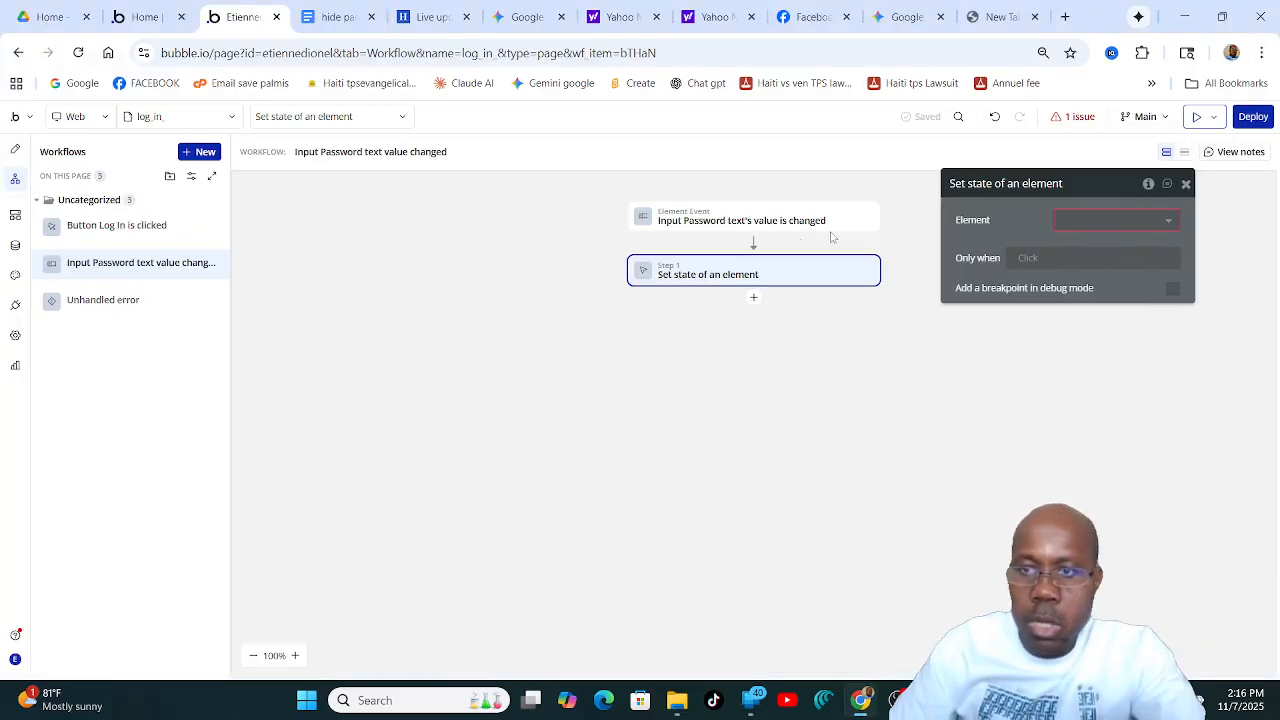
left_click(1168, 221)
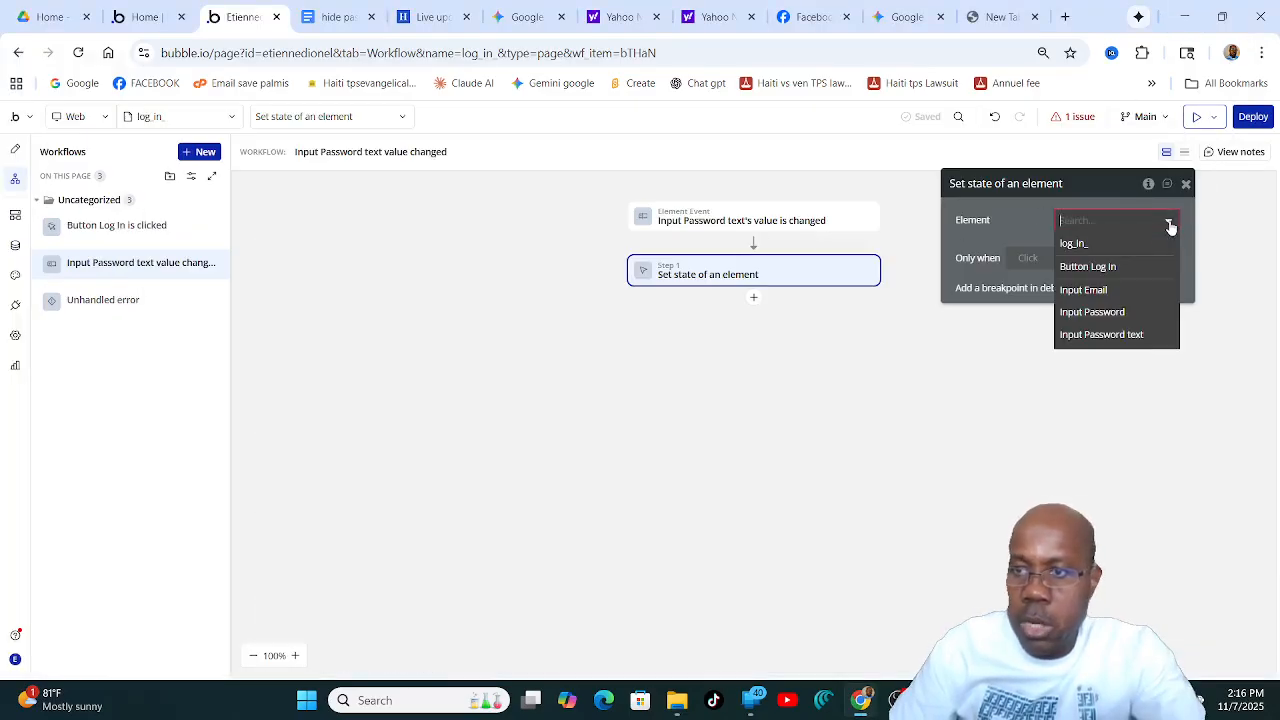
left_click(1097, 245)
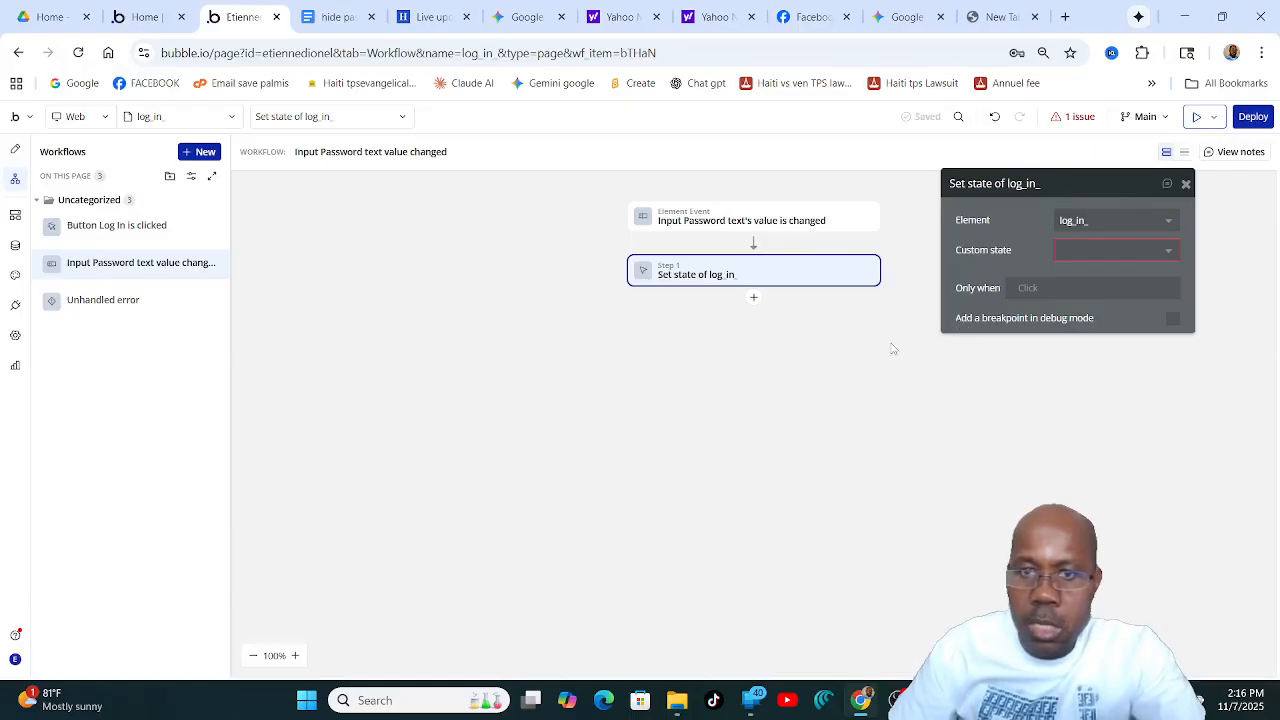
Recheck the pic 2 reference image in Paint and choose PasswordValue as the custom state for the log_in_ action.
mouse_move(897, 700)
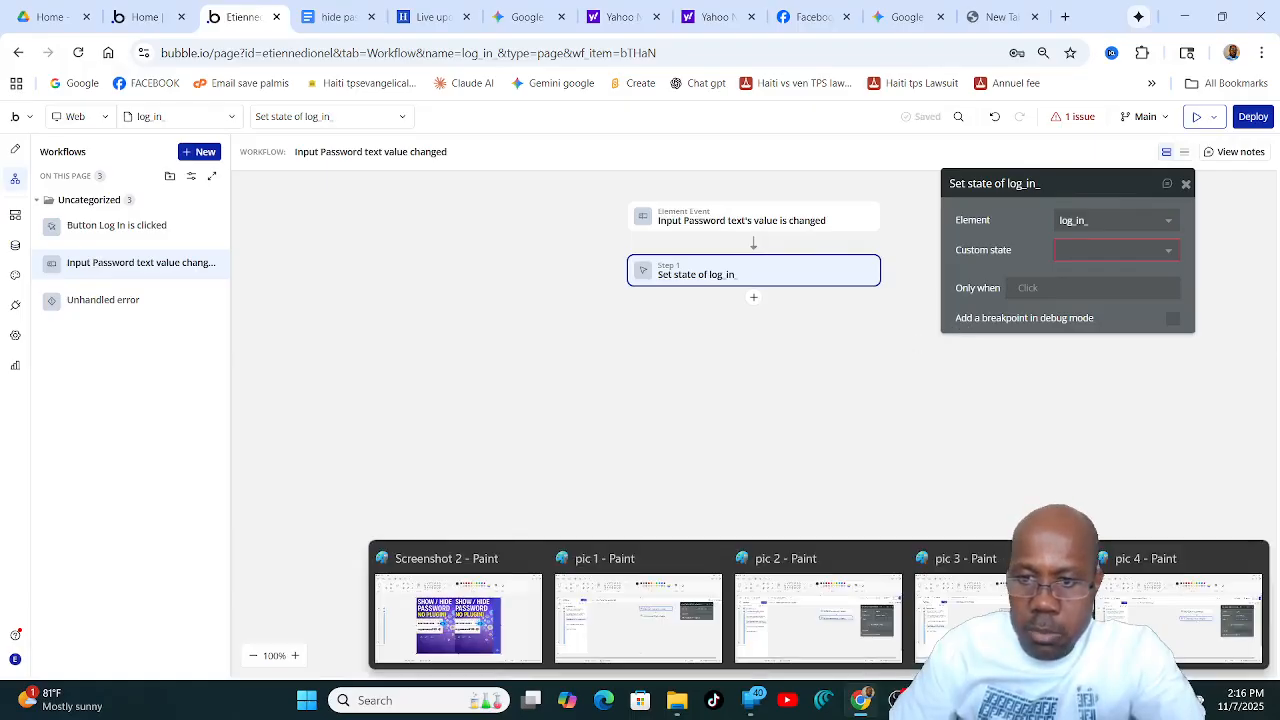
left_click(835, 625)
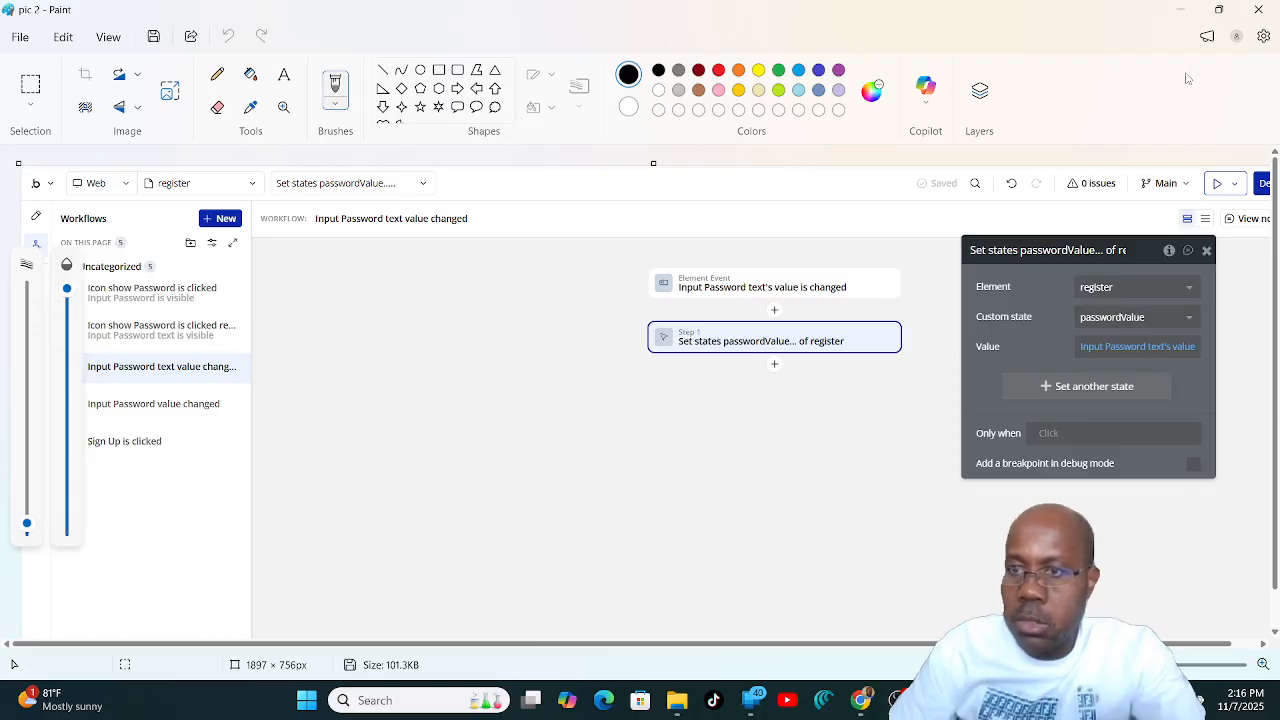
left_click(1180, 9)
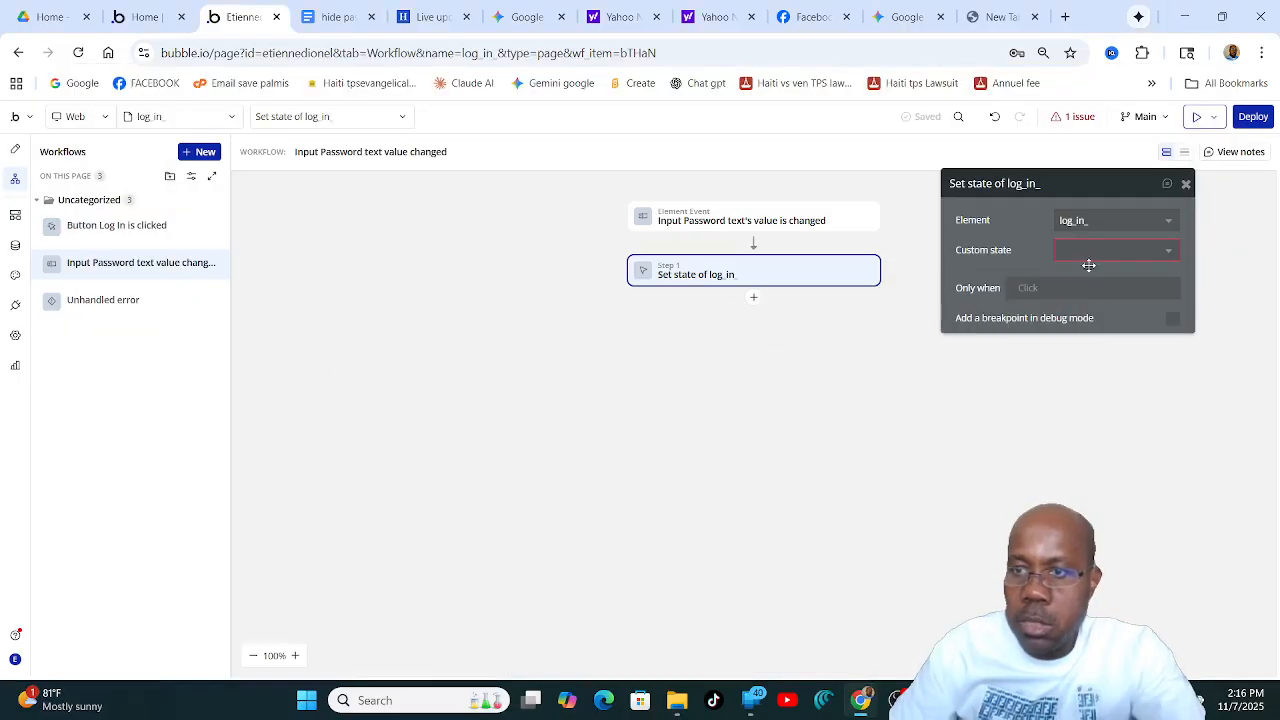
left_click(1169, 254)
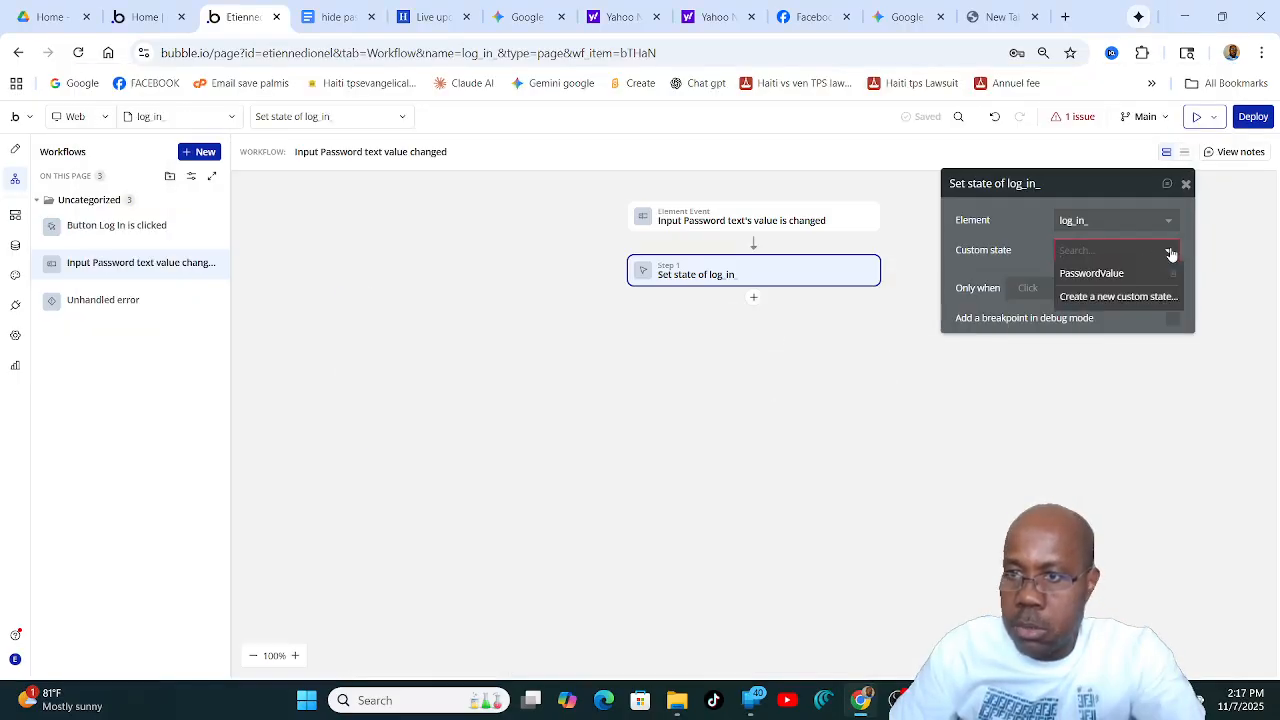
left_click(1120, 275)
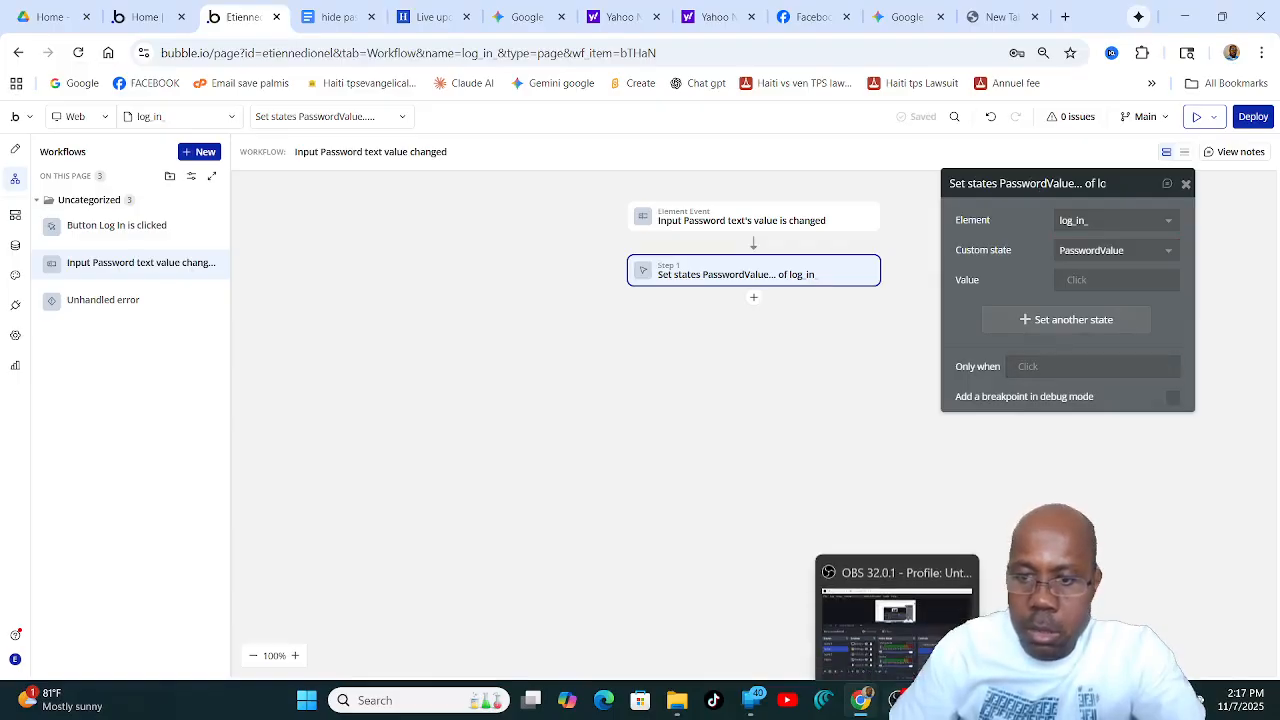
Consult the pic 2 reference image in Paint and set the log_in_ action's PasswordValue state to Input Password text's value.
mouse_move(930, 700)
left_click(830, 662)
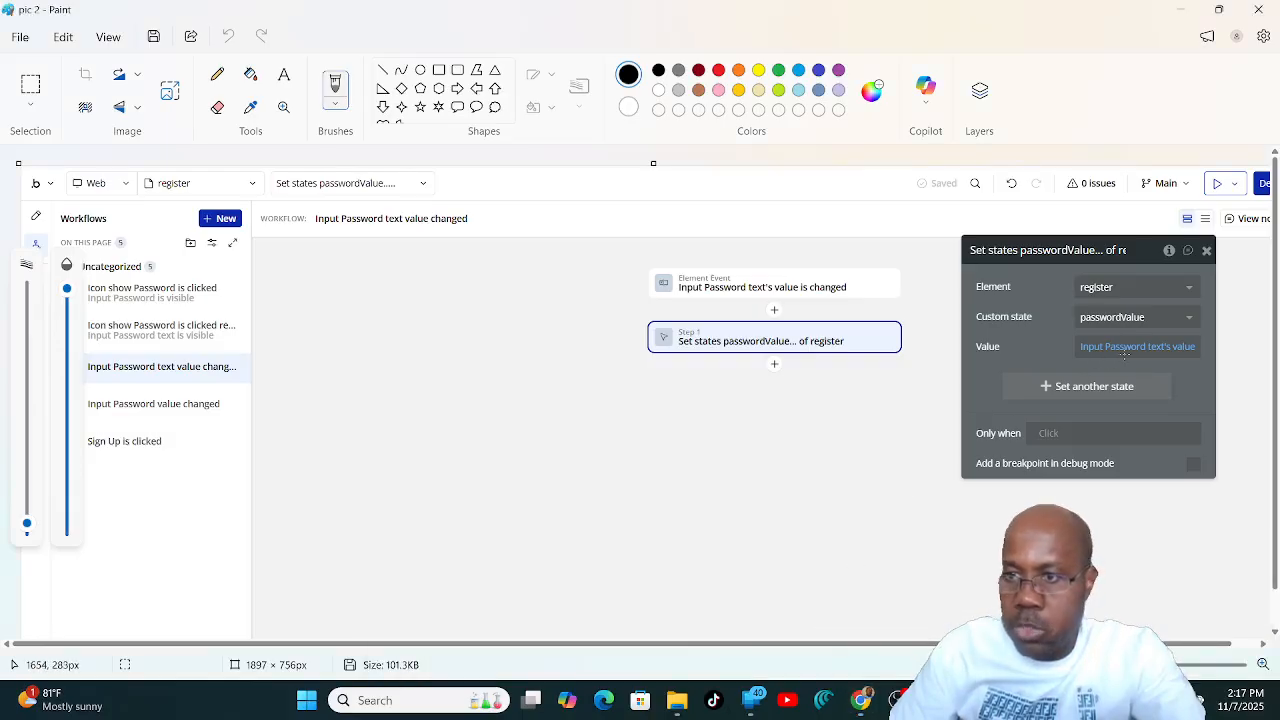
left_click(1181, 15)
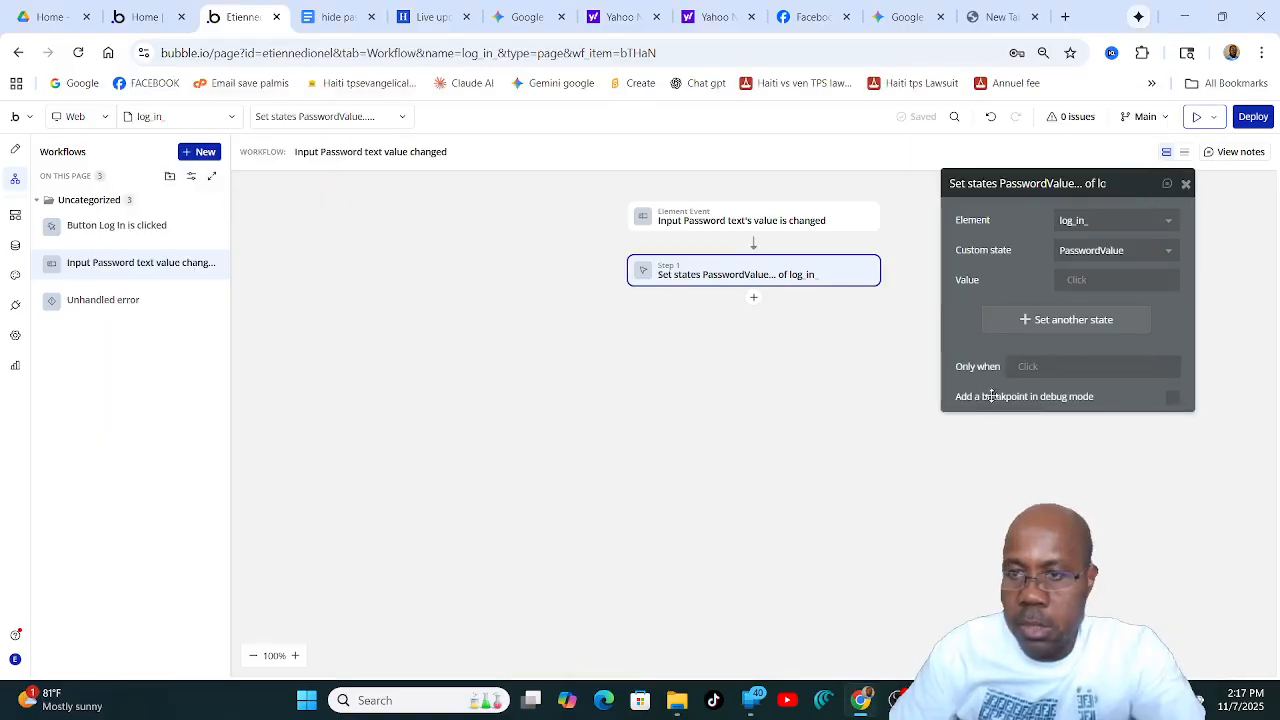
left_click(1076, 283)
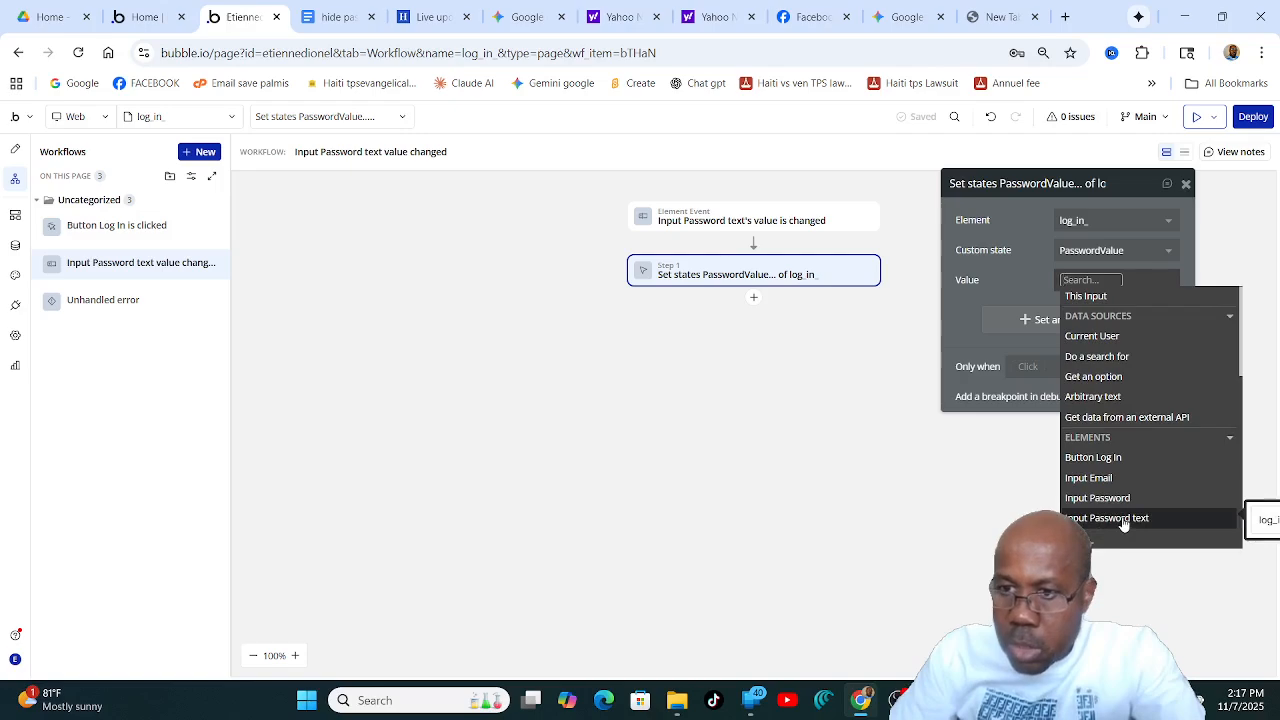
left_click(1123, 518)
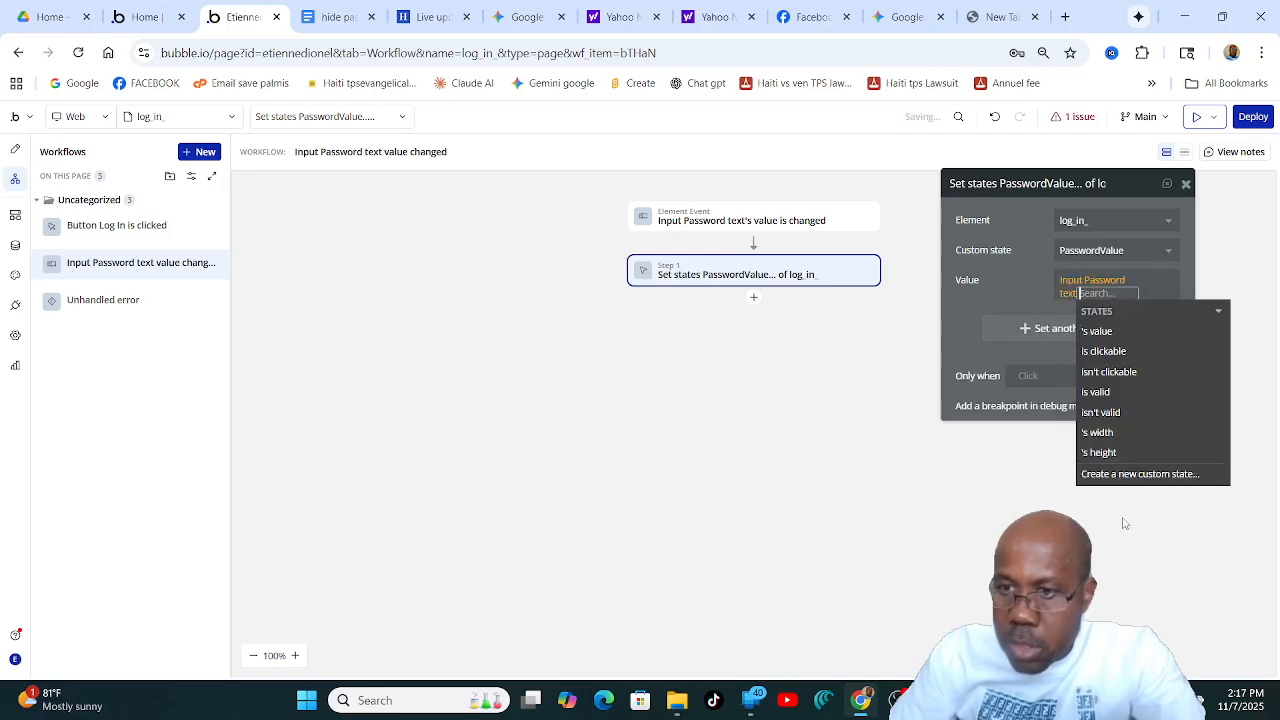
left_click(1096, 334)
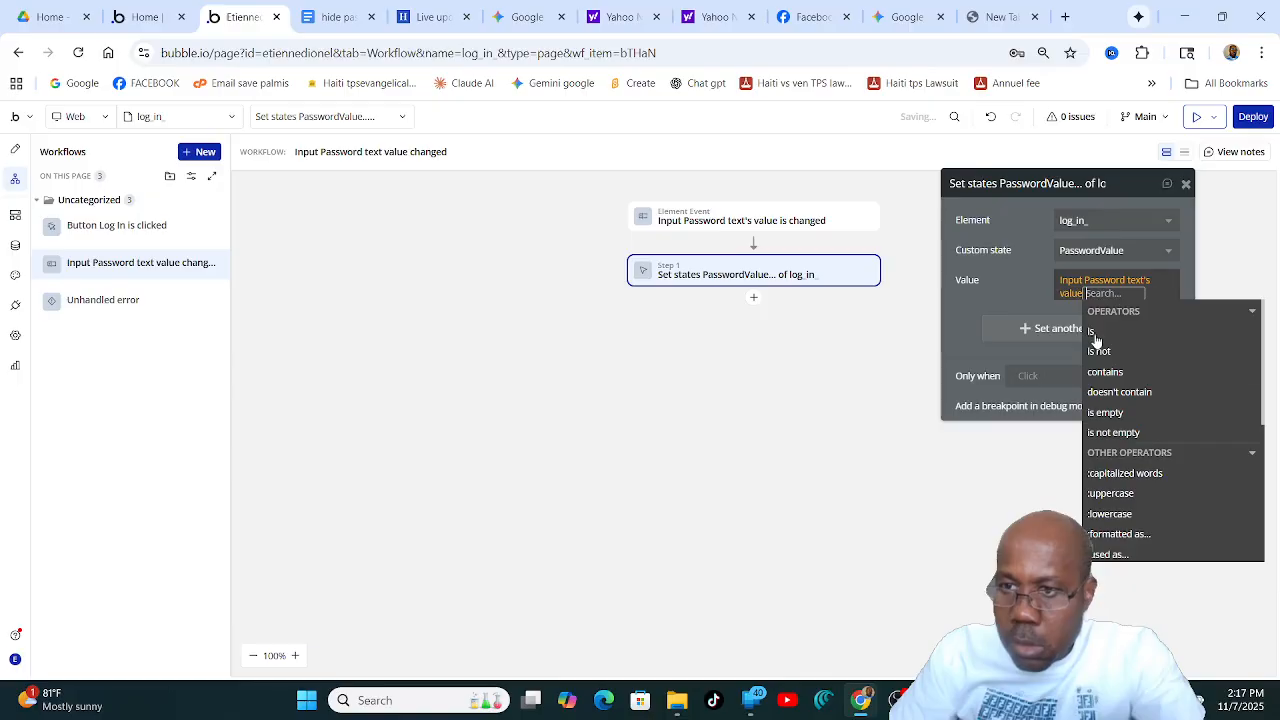
left_click(1023, 216)
Recheck the finished action against the pic 2 reference image in Paint, and close the pic 2 and pic 1 images.
mouse_move(897, 700)
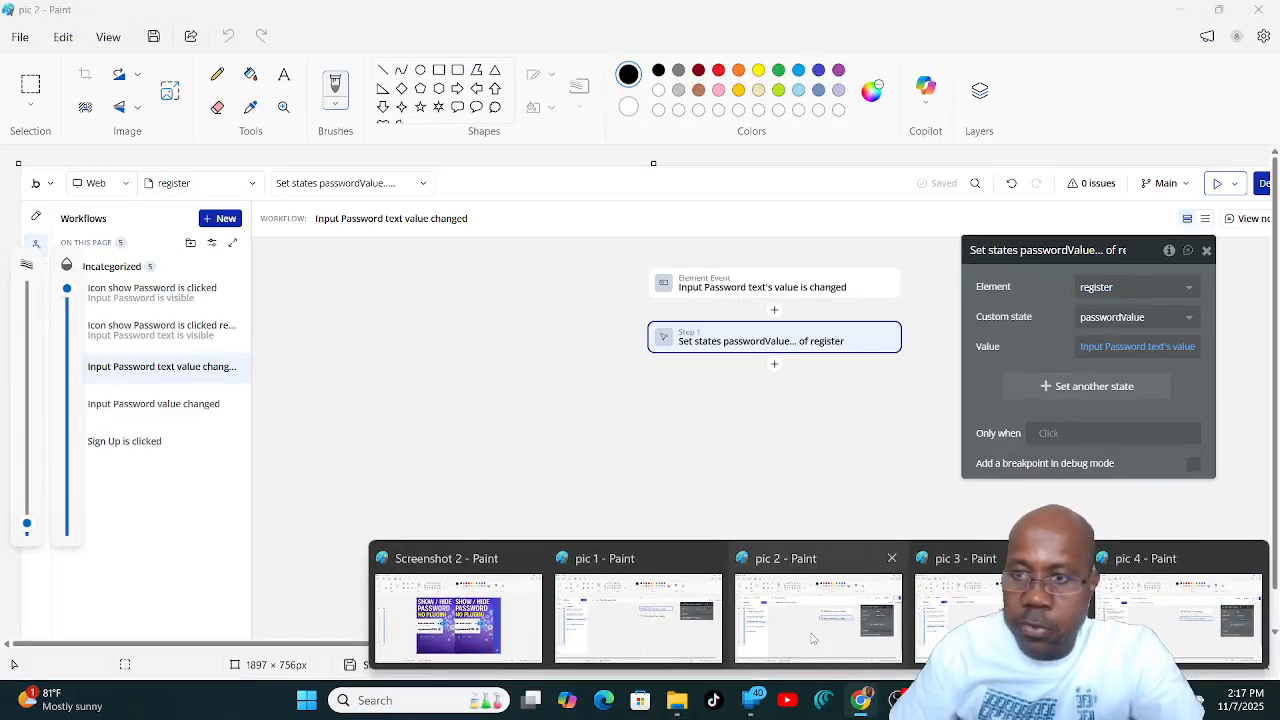
left_click(818, 618)
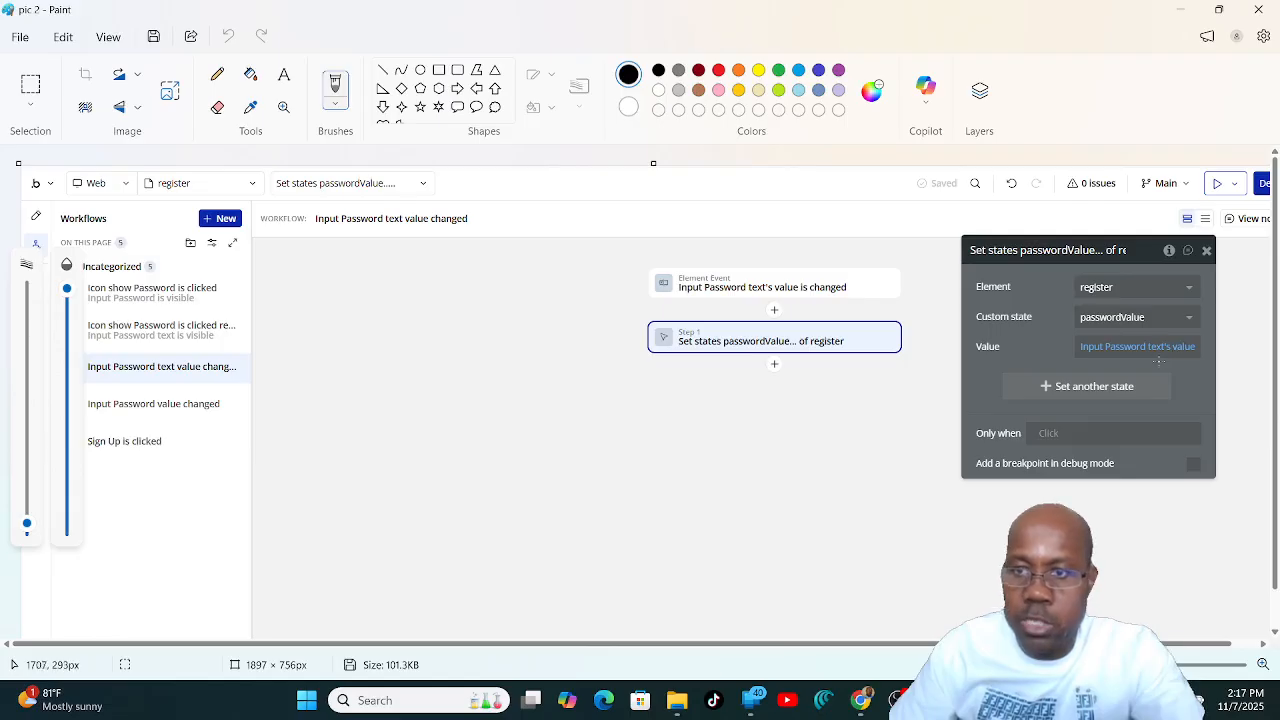
left_click(1261, 12)
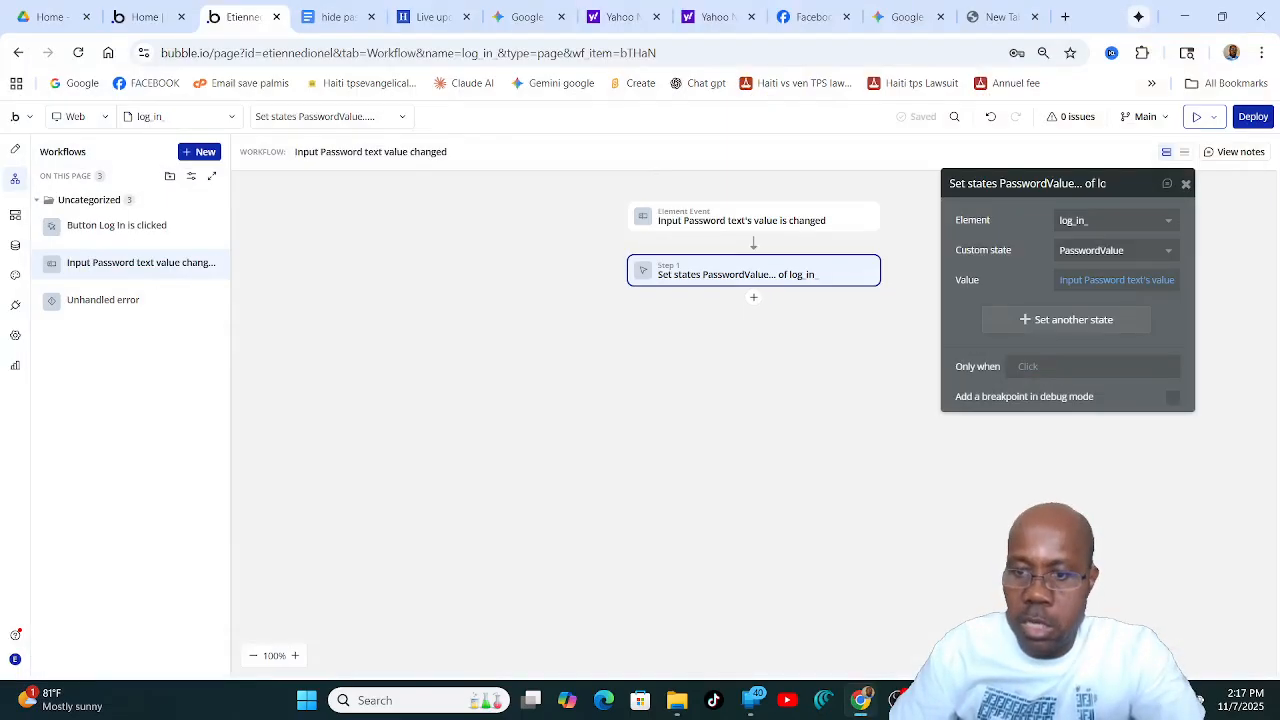
mouse_move(857, 683)
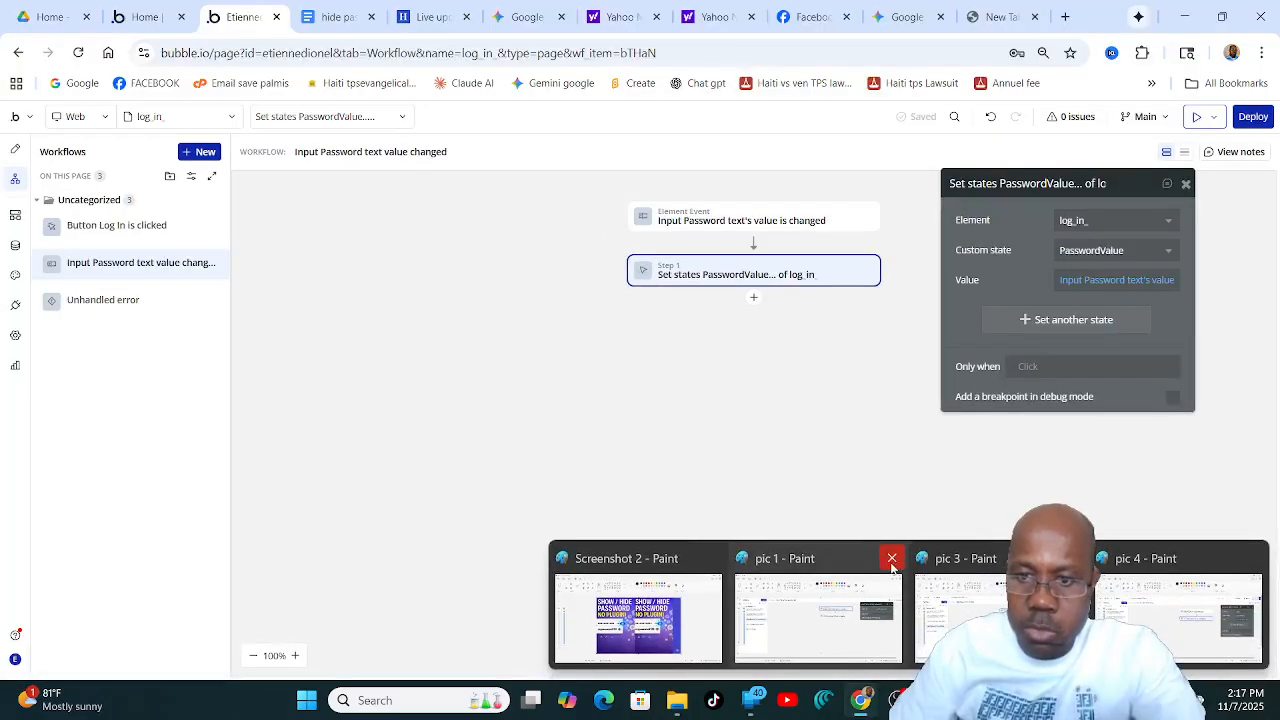
left_click(891, 558)
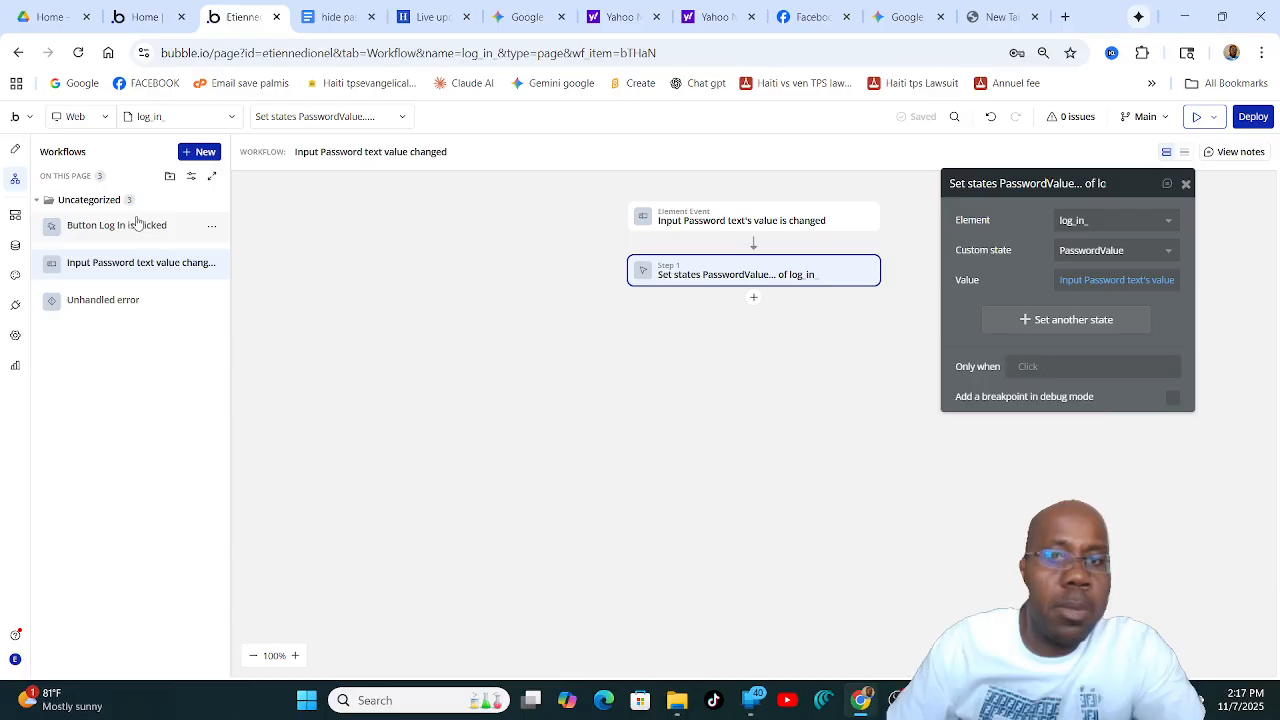
Create a workflow on the log_in_ page triggered when the value of Input Password is changed.
left_click(202, 154)
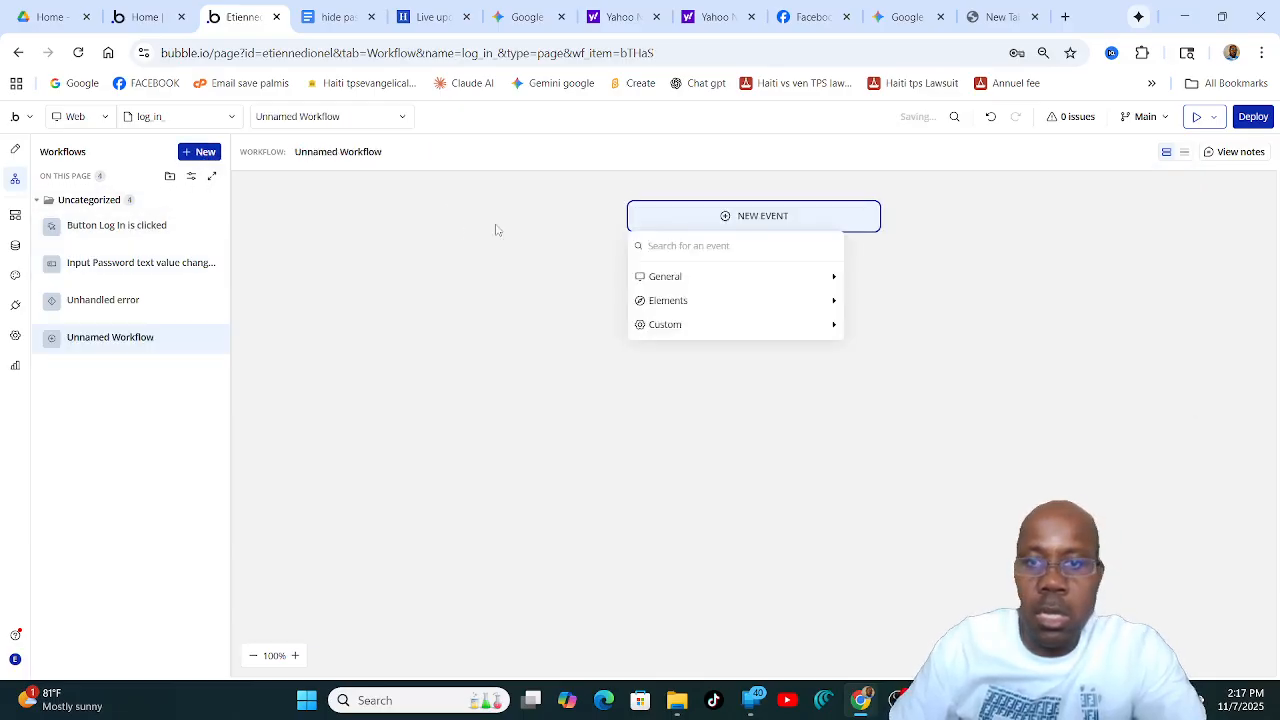
mouse_move(667, 280)
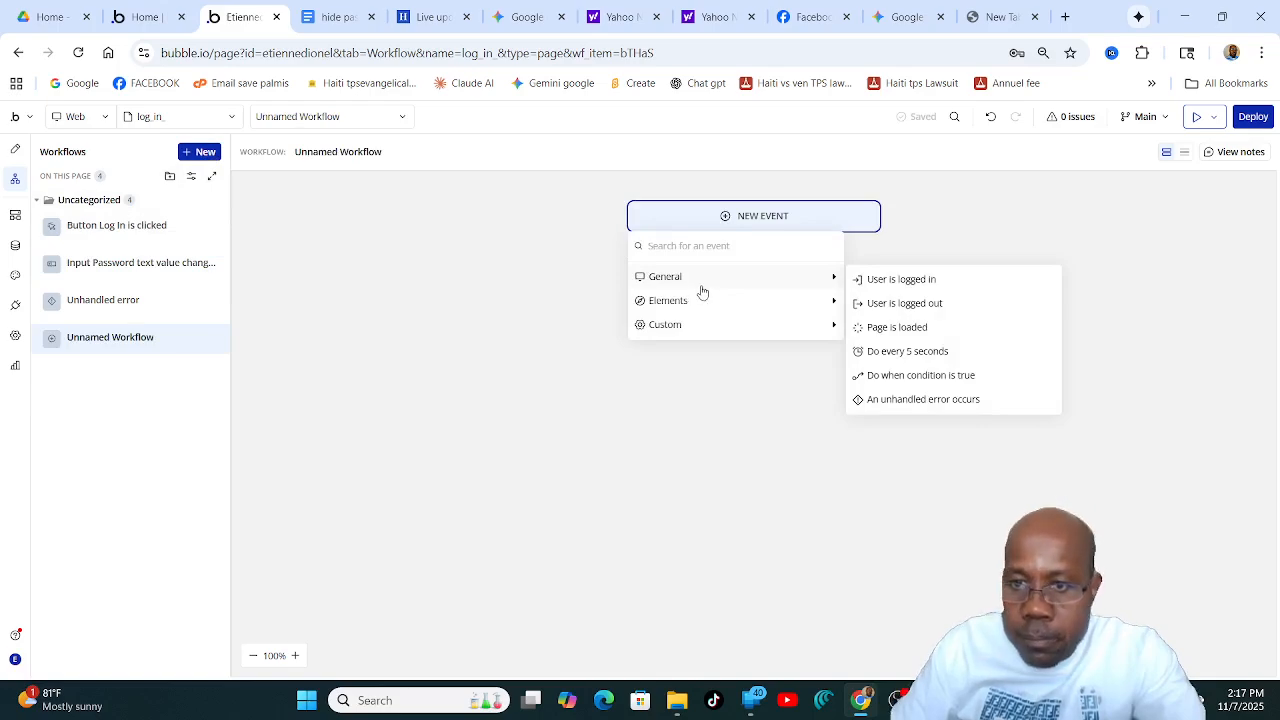
mouse_move(703, 305)
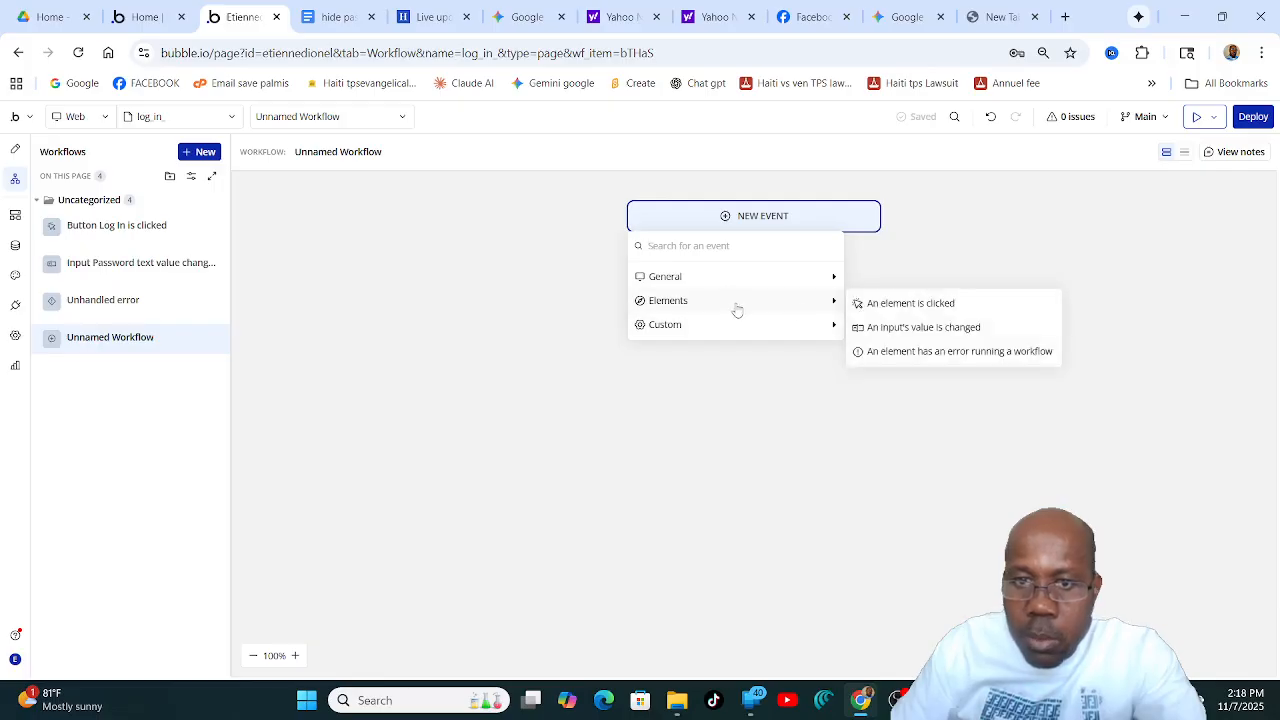
left_click(936, 328)
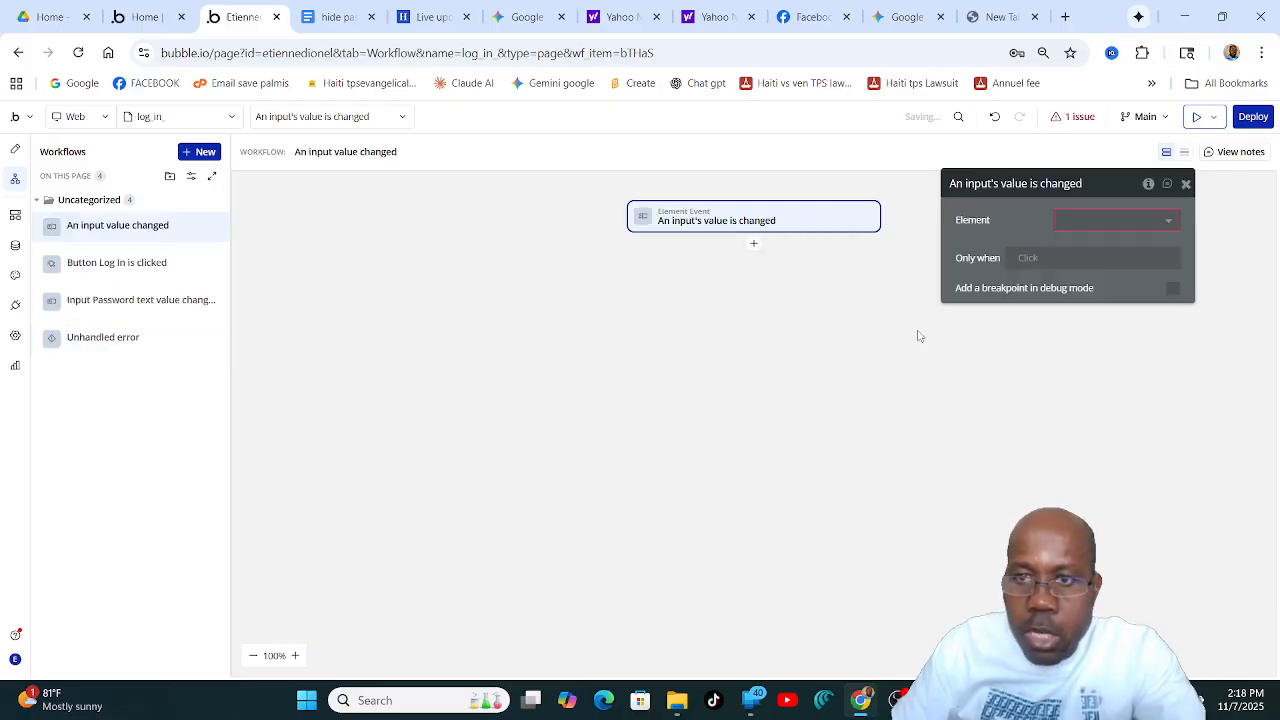
left_click(1167, 221)
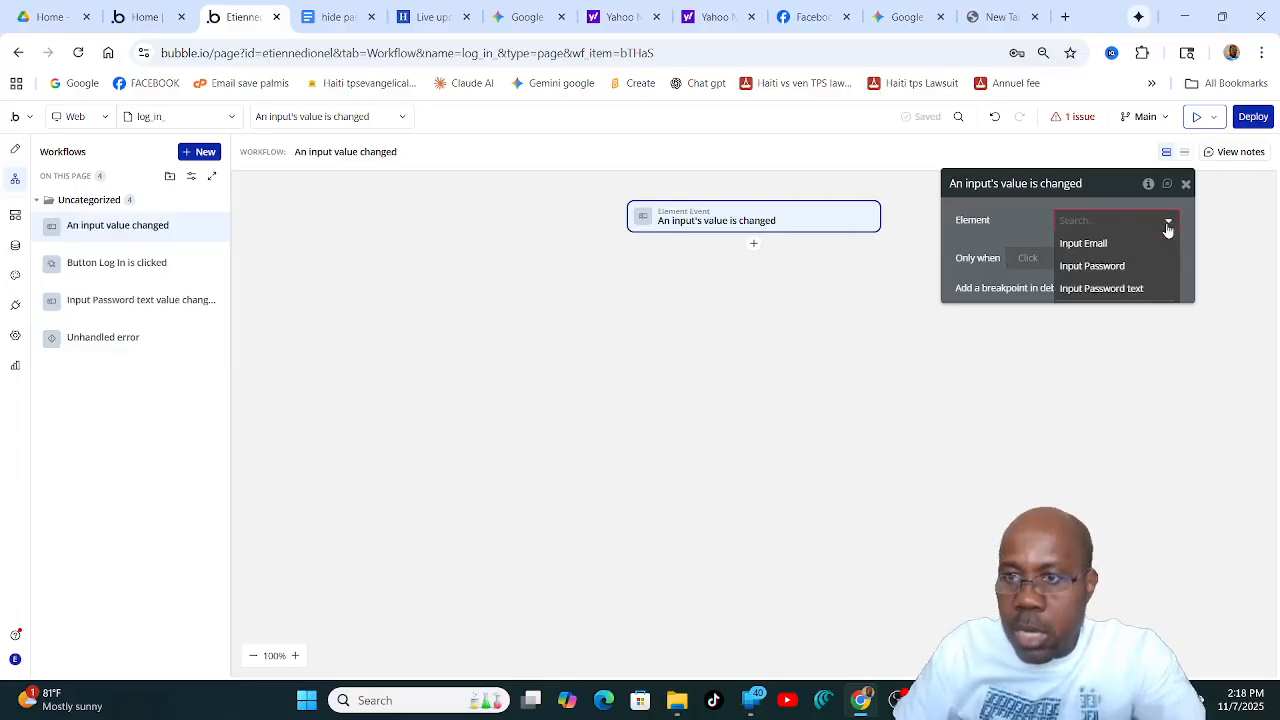
left_click(1092, 266)
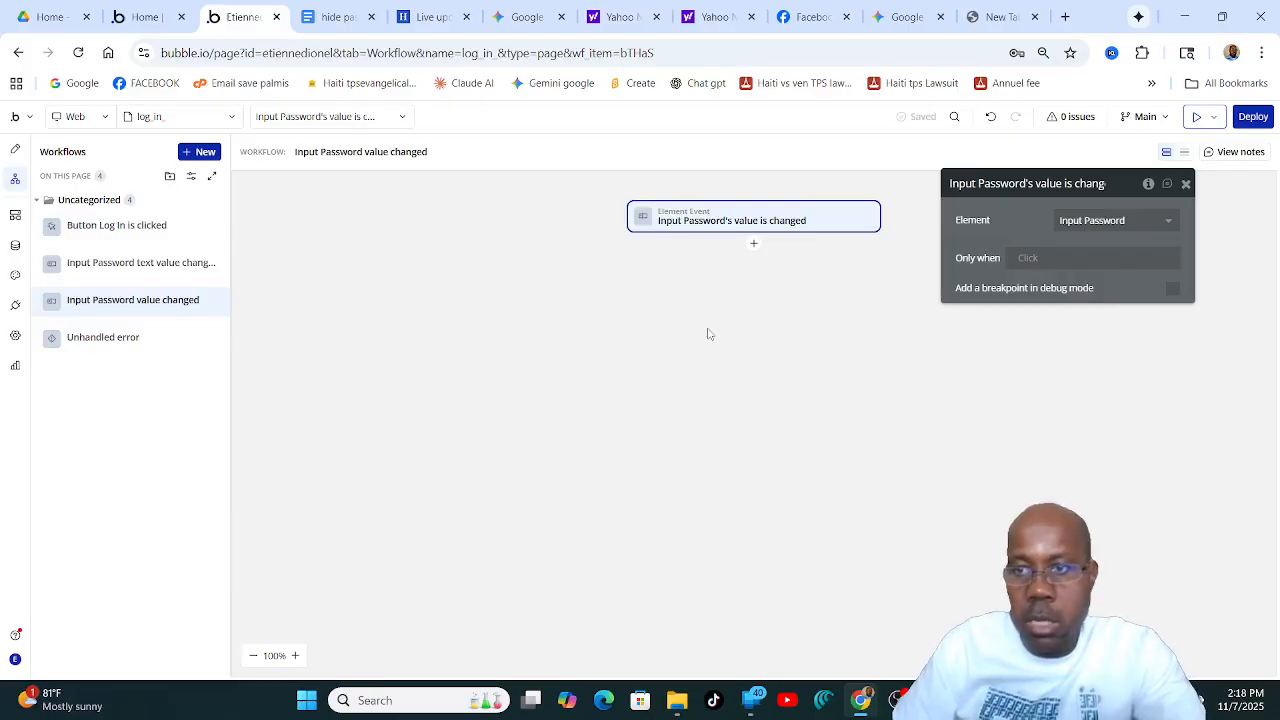
Check the new event against the pic 3 reference image in Paint, close that image and consult pic 4.
mouse_move(823, 700)
left_click(849, 614)
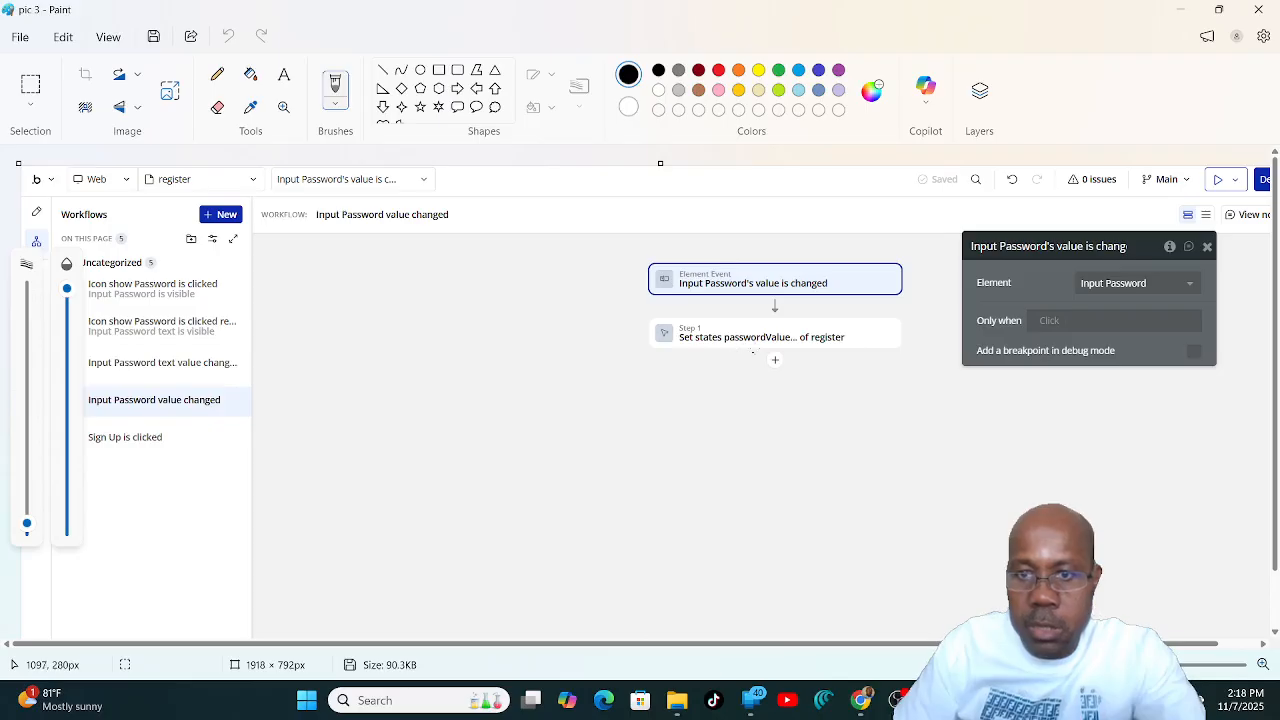
left_click(1258, 9)
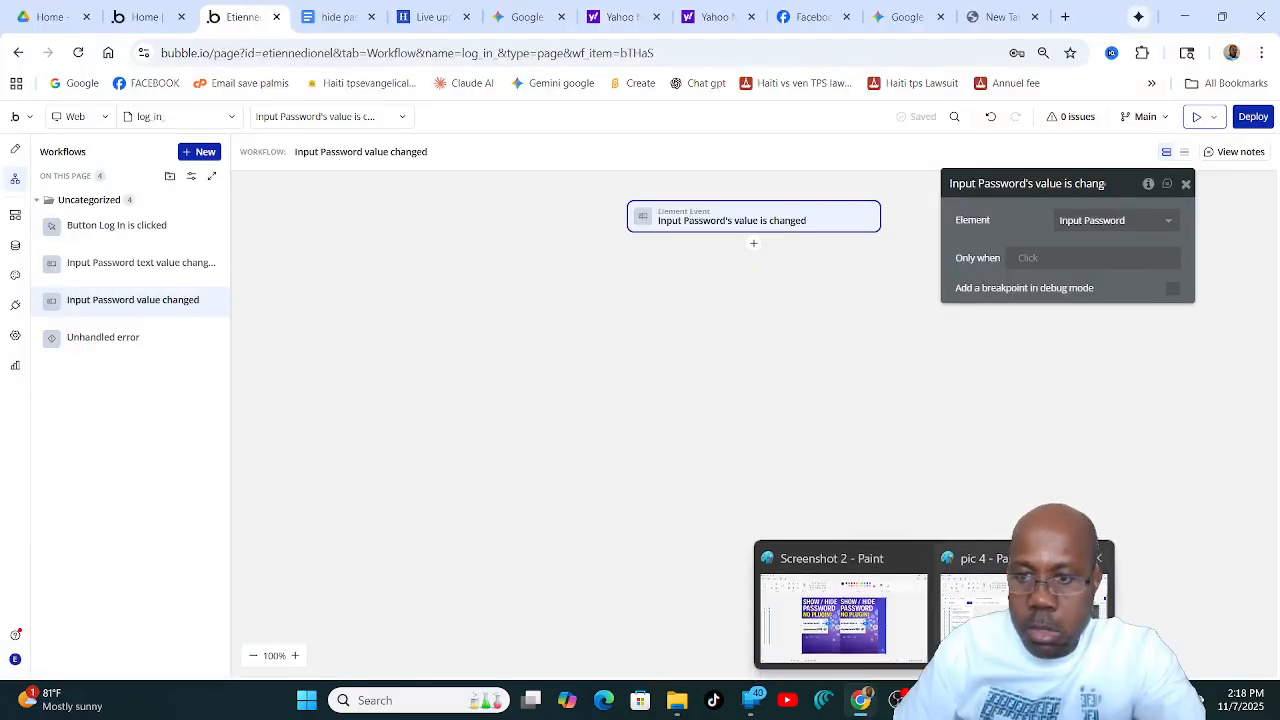
left_click(1030, 615)
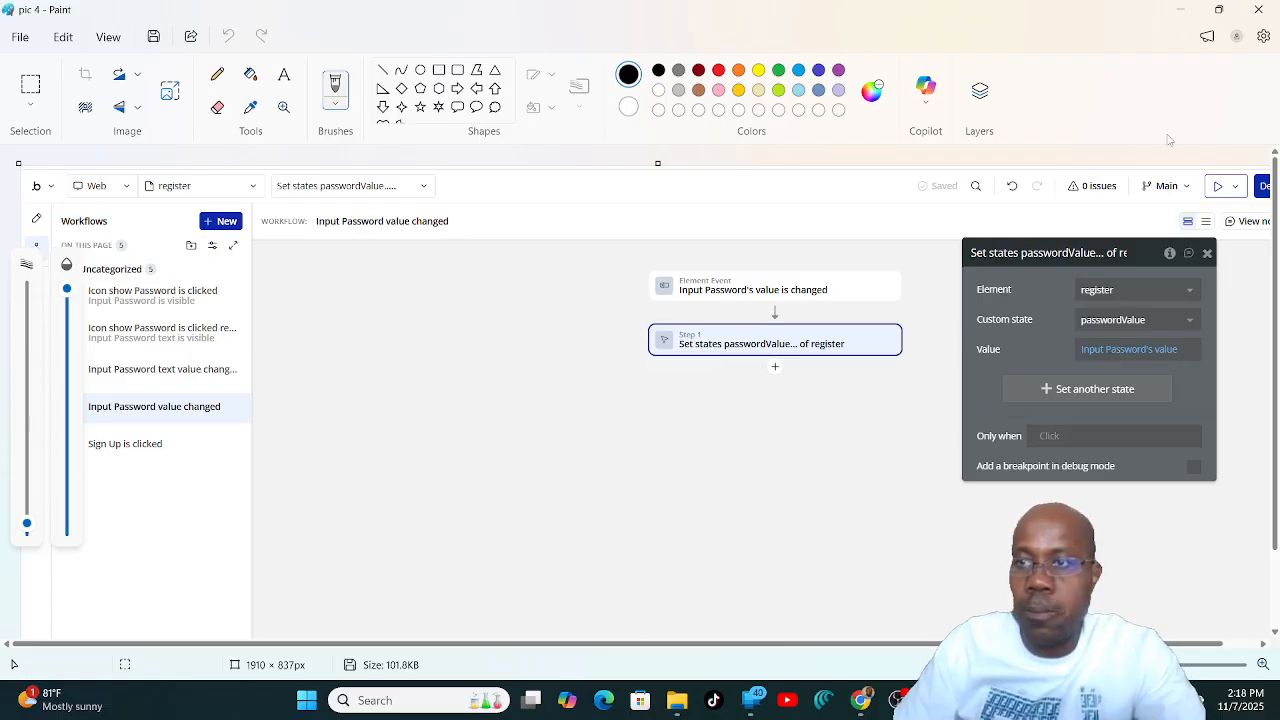
left_click(1183, 12)
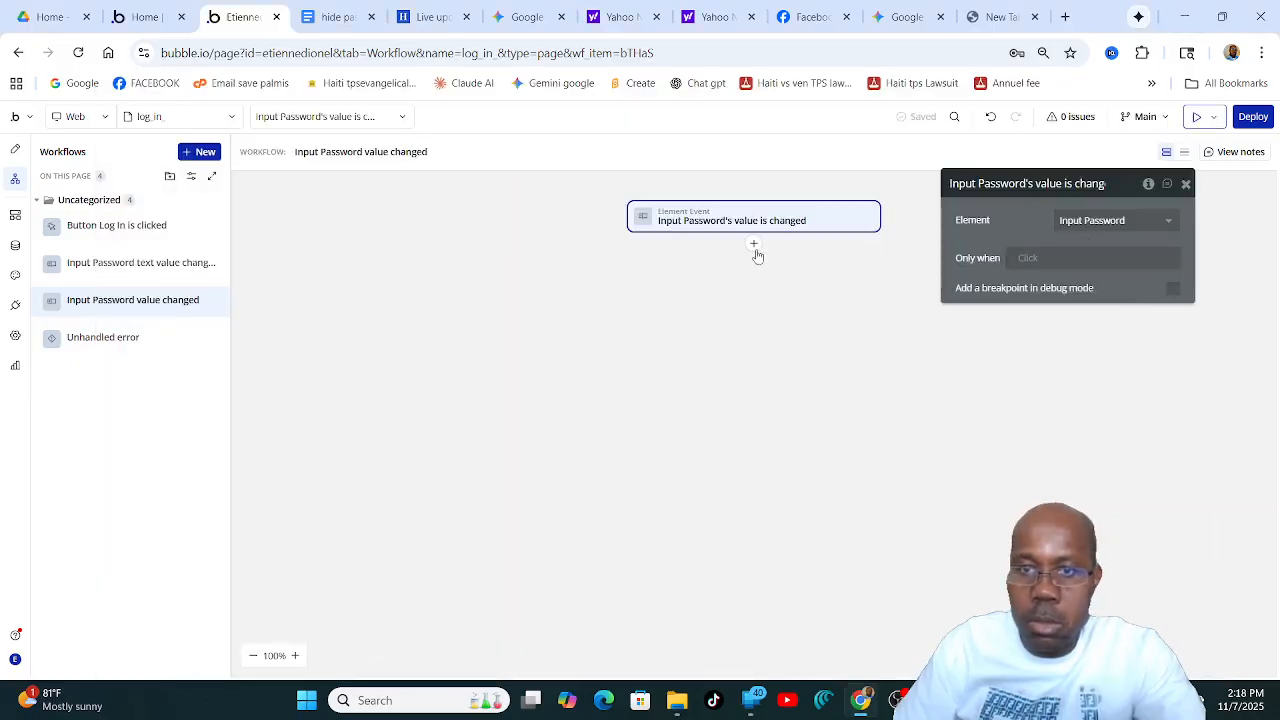
Recheck the pic 4 reference image in Paint and add a Set state of an element action to the Input Password workflow.
mouse_move(933, 700)
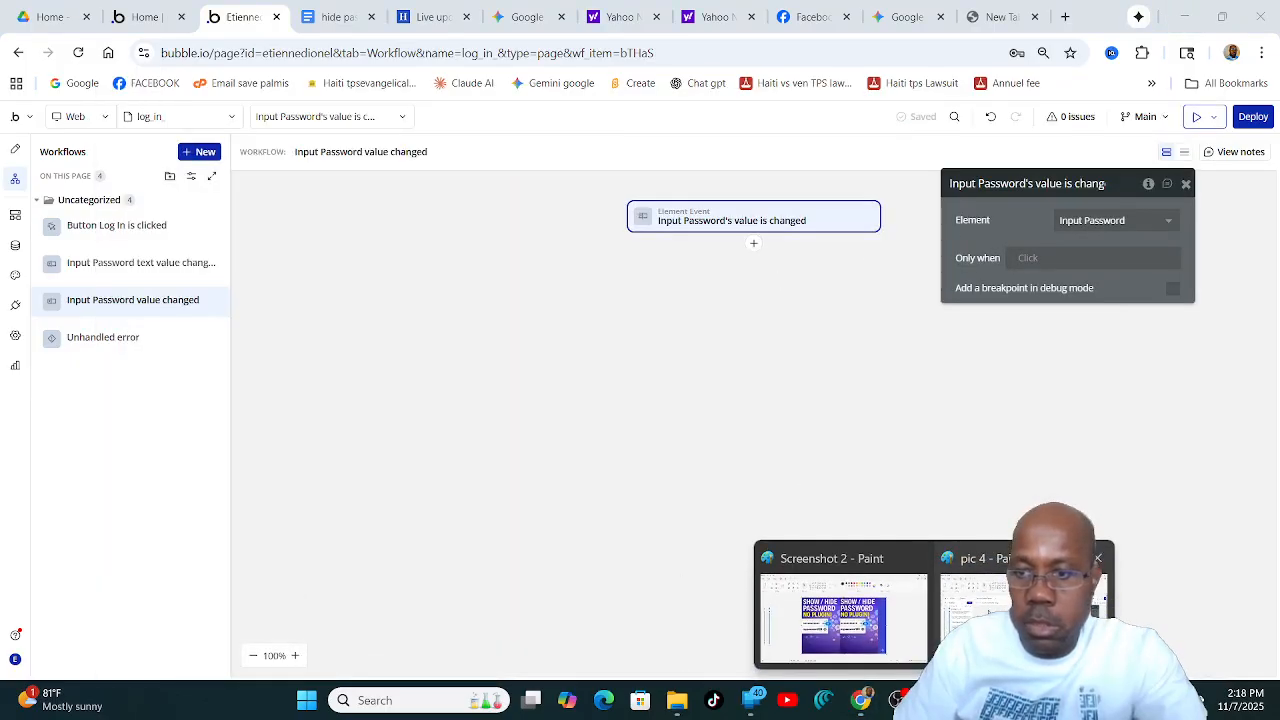
left_click(1035, 600)
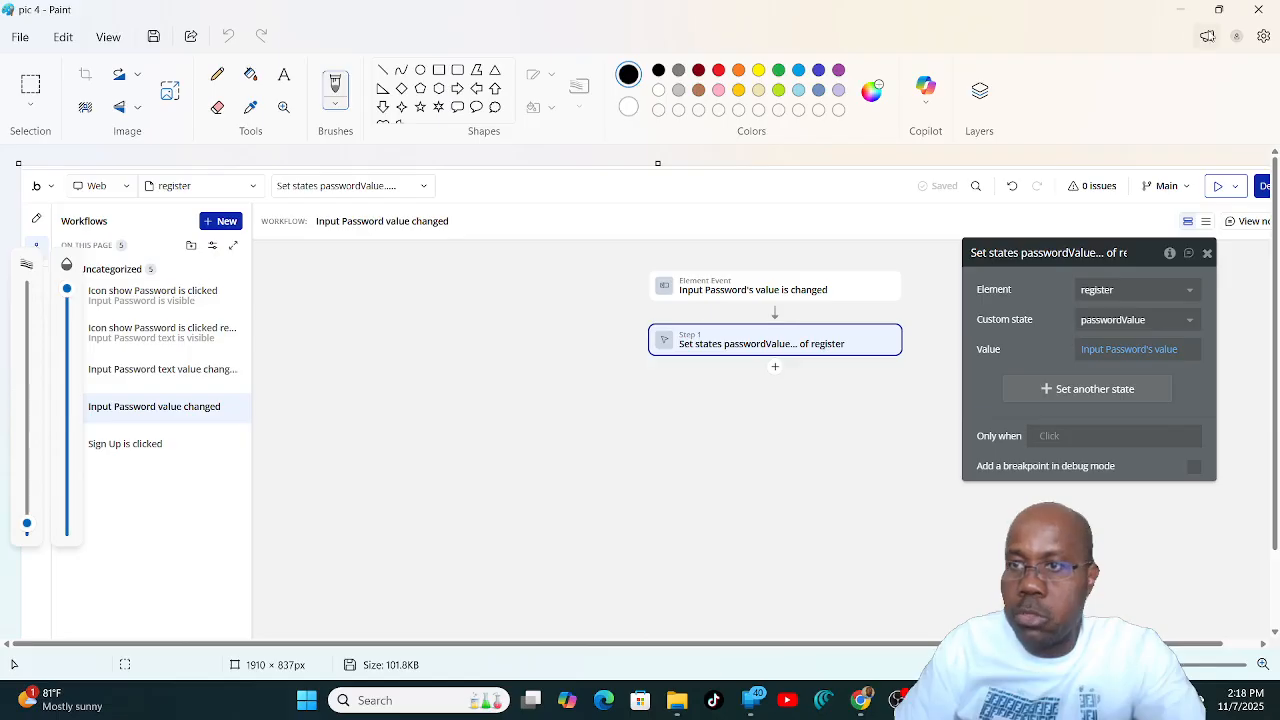
left_click(1181, 10)
left_click(754, 246)
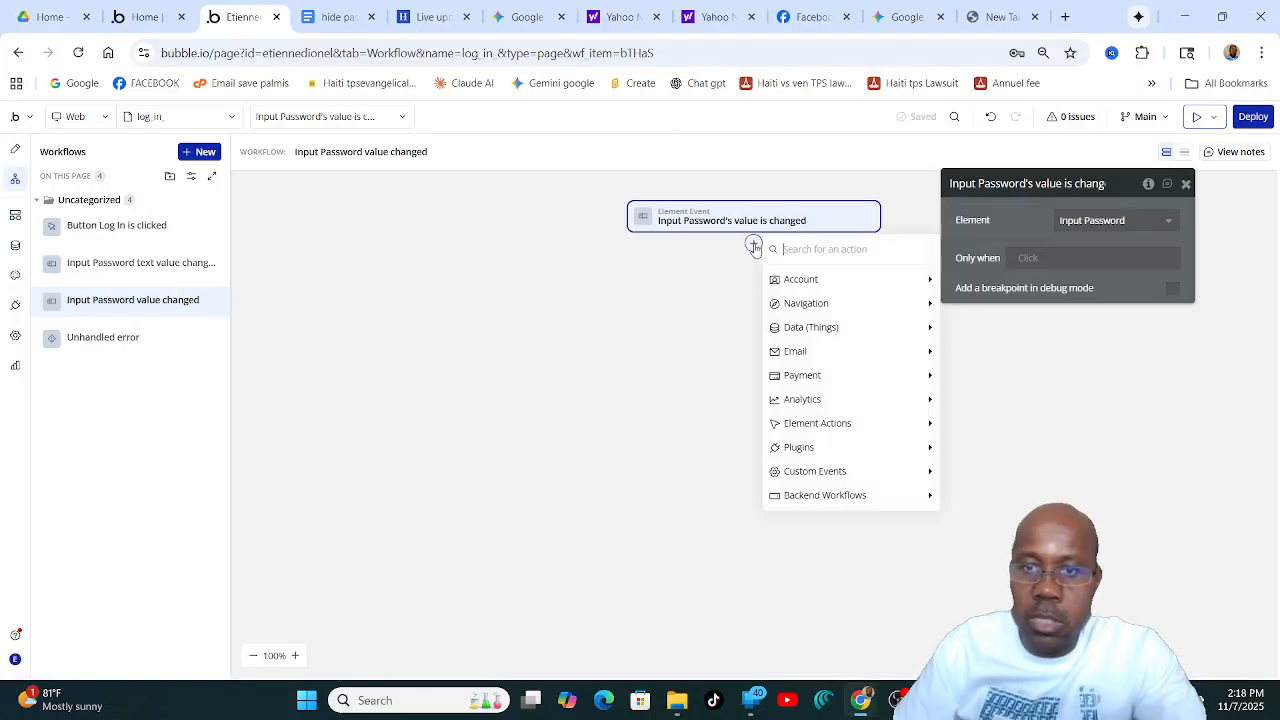
mouse_move(808, 379)
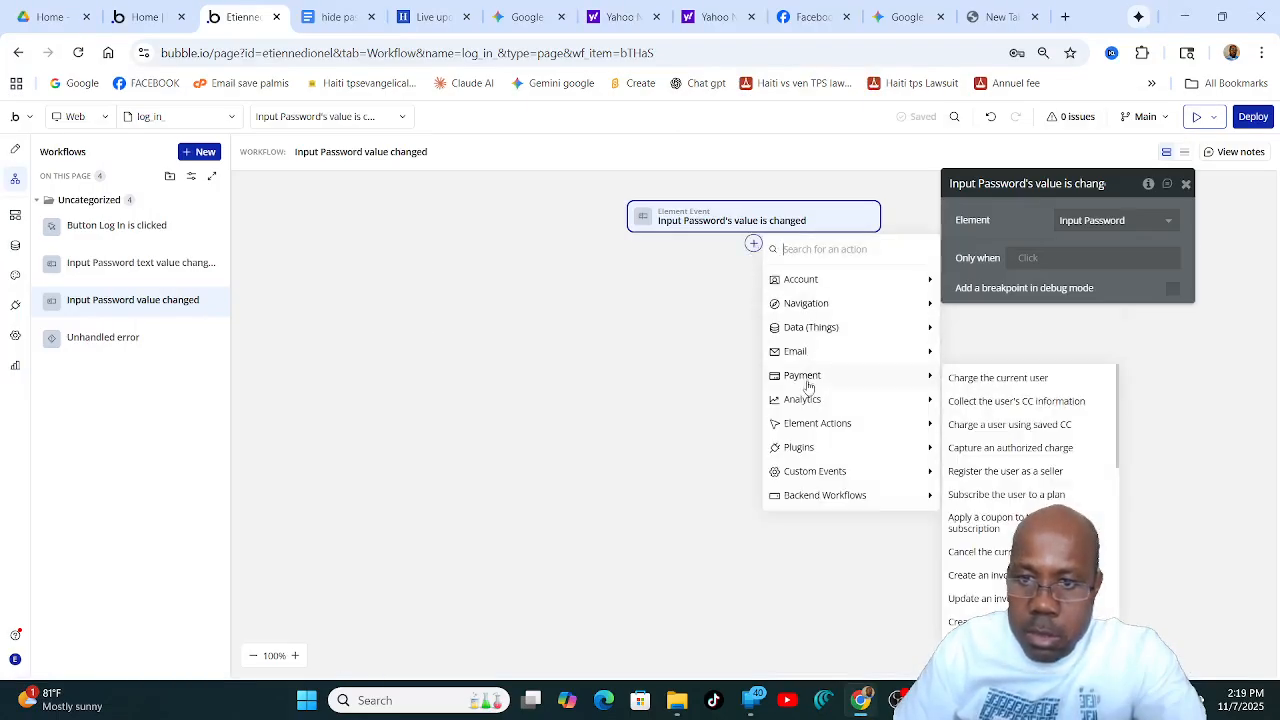
mouse_move(812, 425)
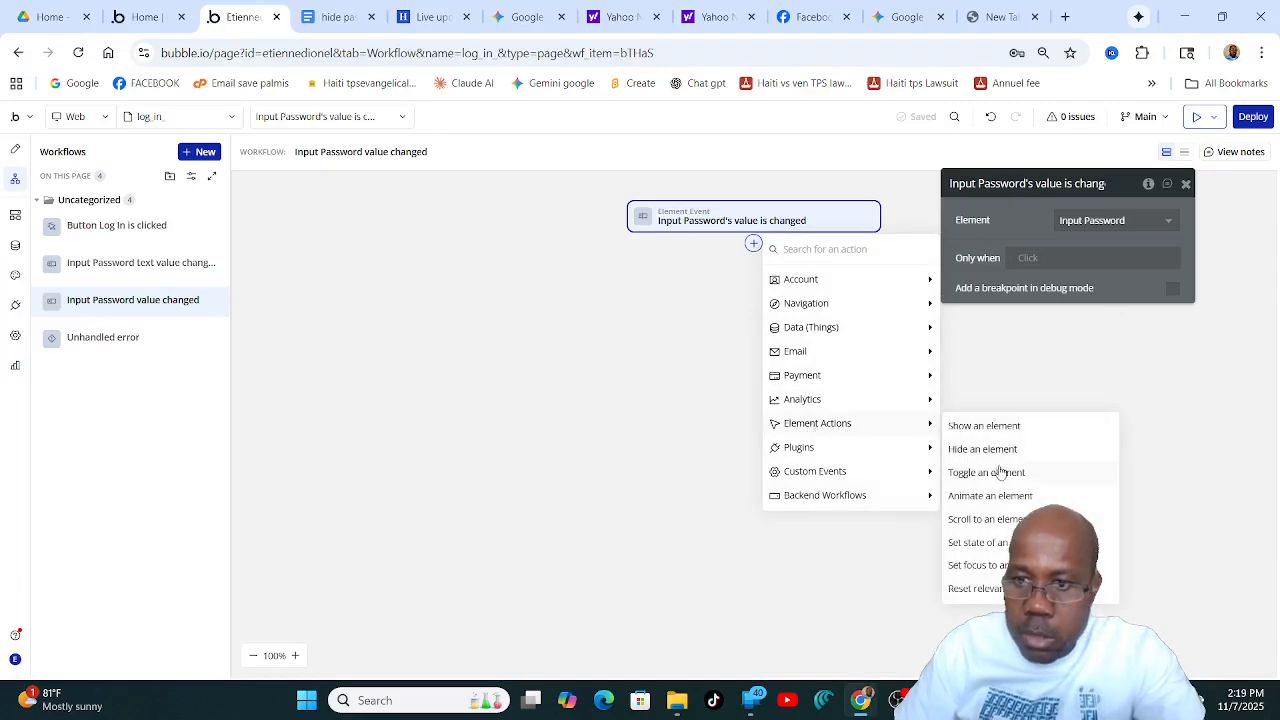
left_click(995, 543)
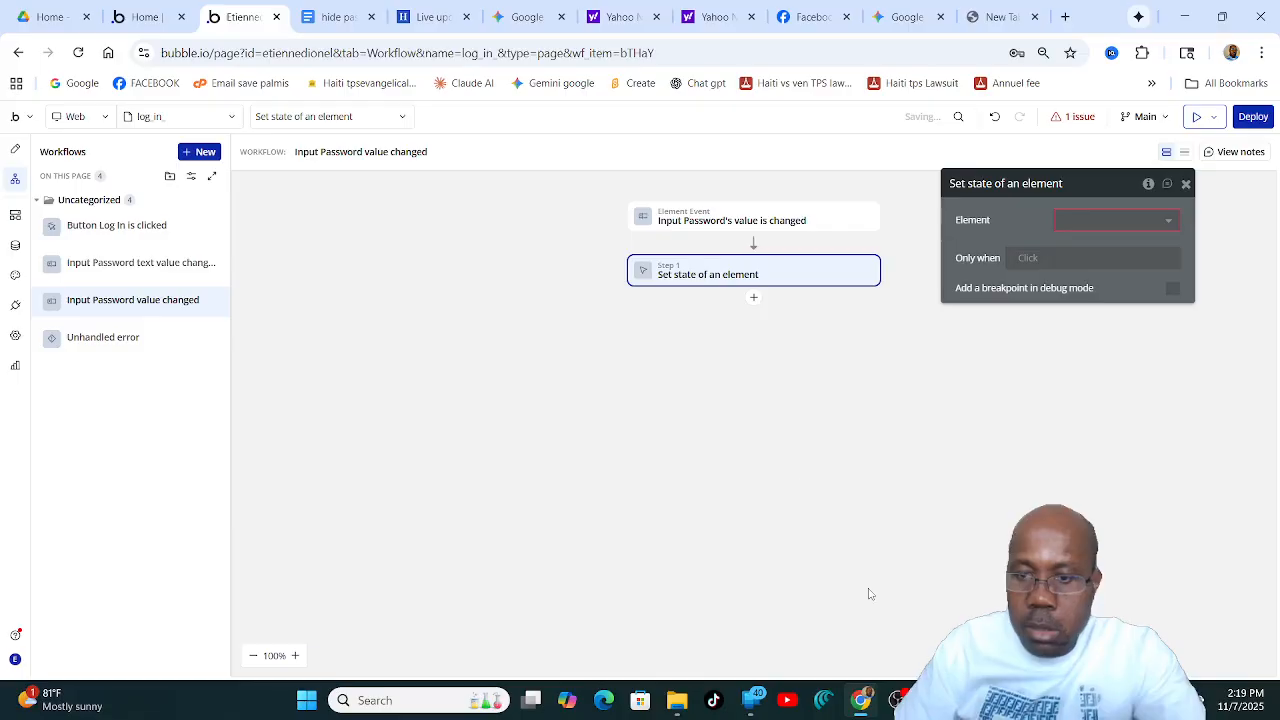
Consult pic 4 in Paint and set the action's element to log_in_ with PasswordValue as the custom state.
left_click(946, 634)
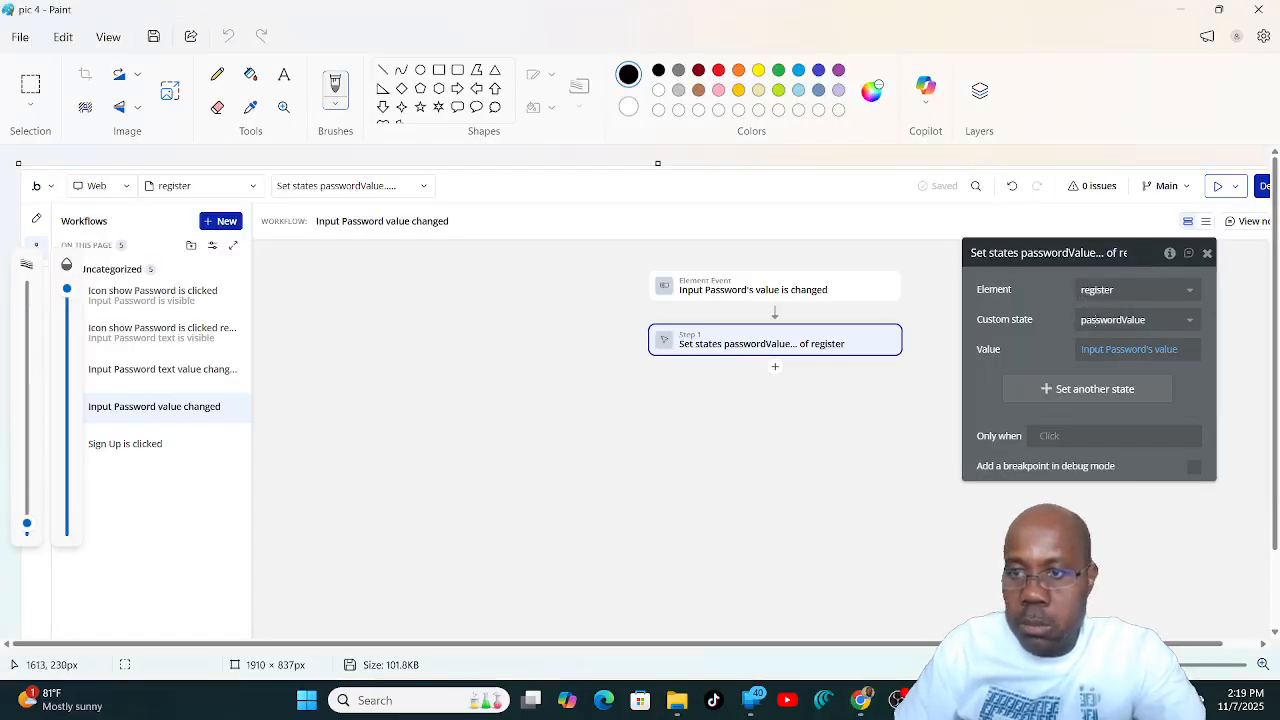
left_click(1180, 9)
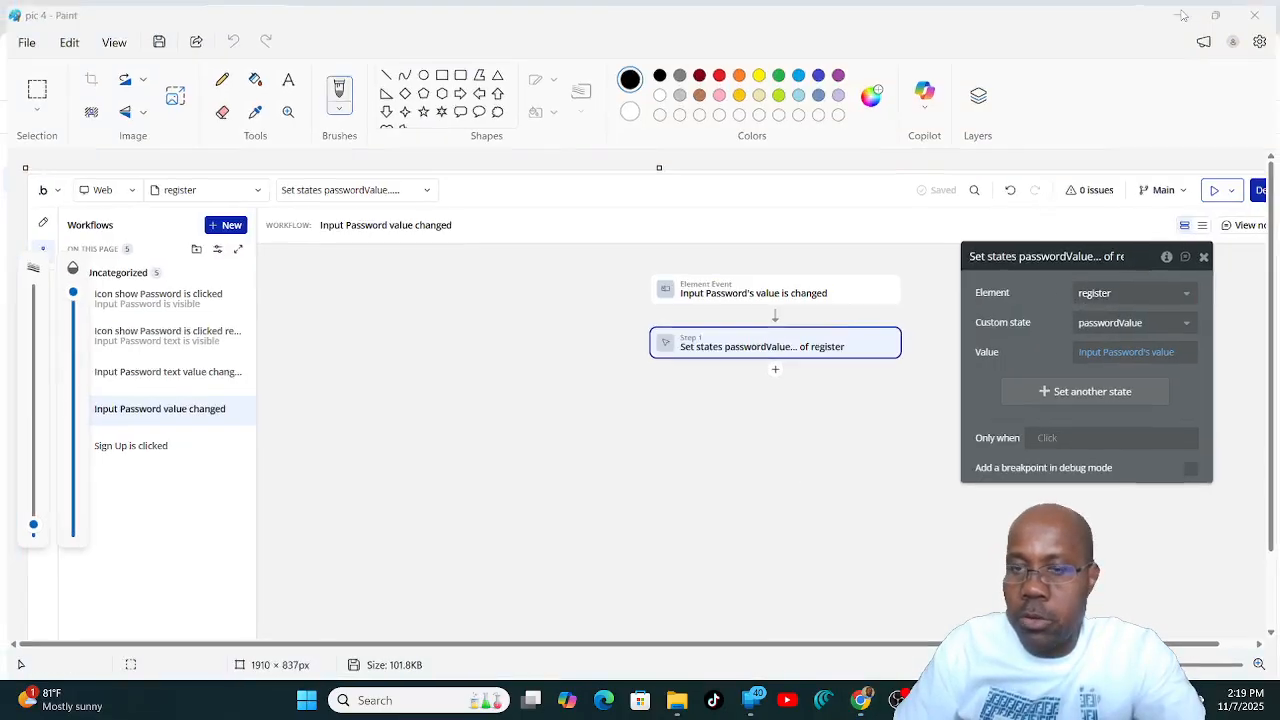
left_click(1167, 226)
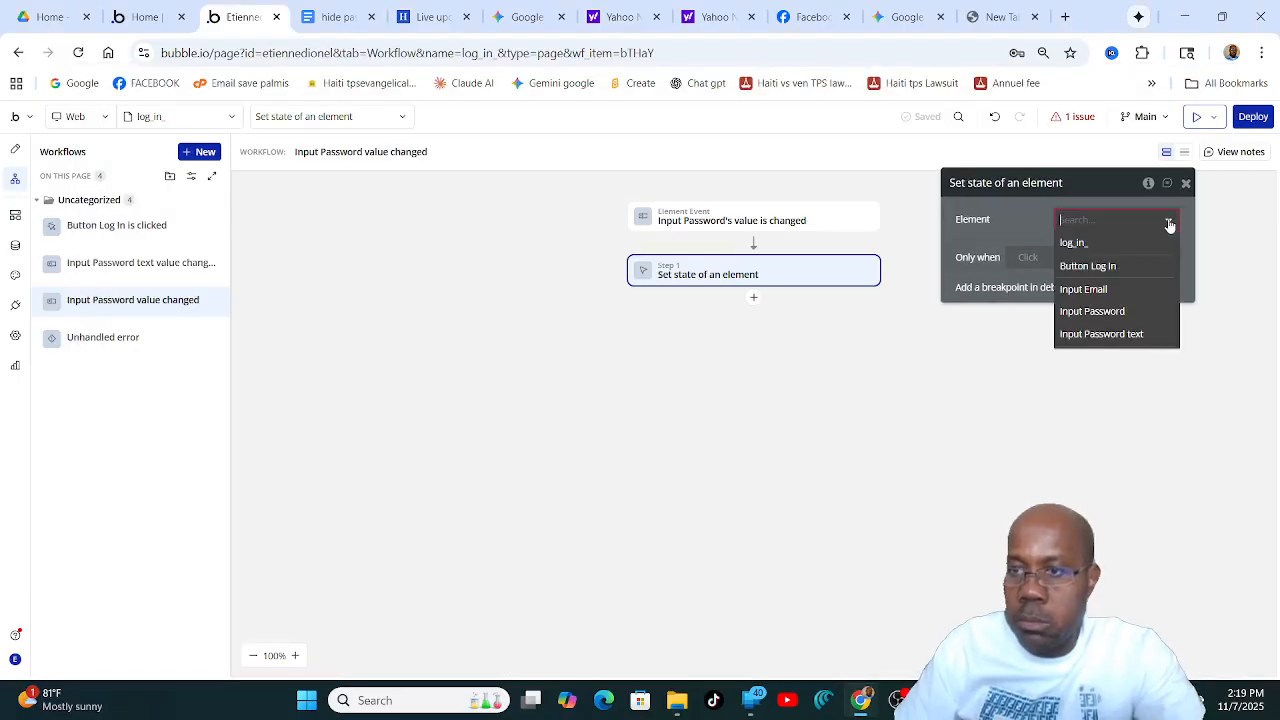
left_click(1094, 250)
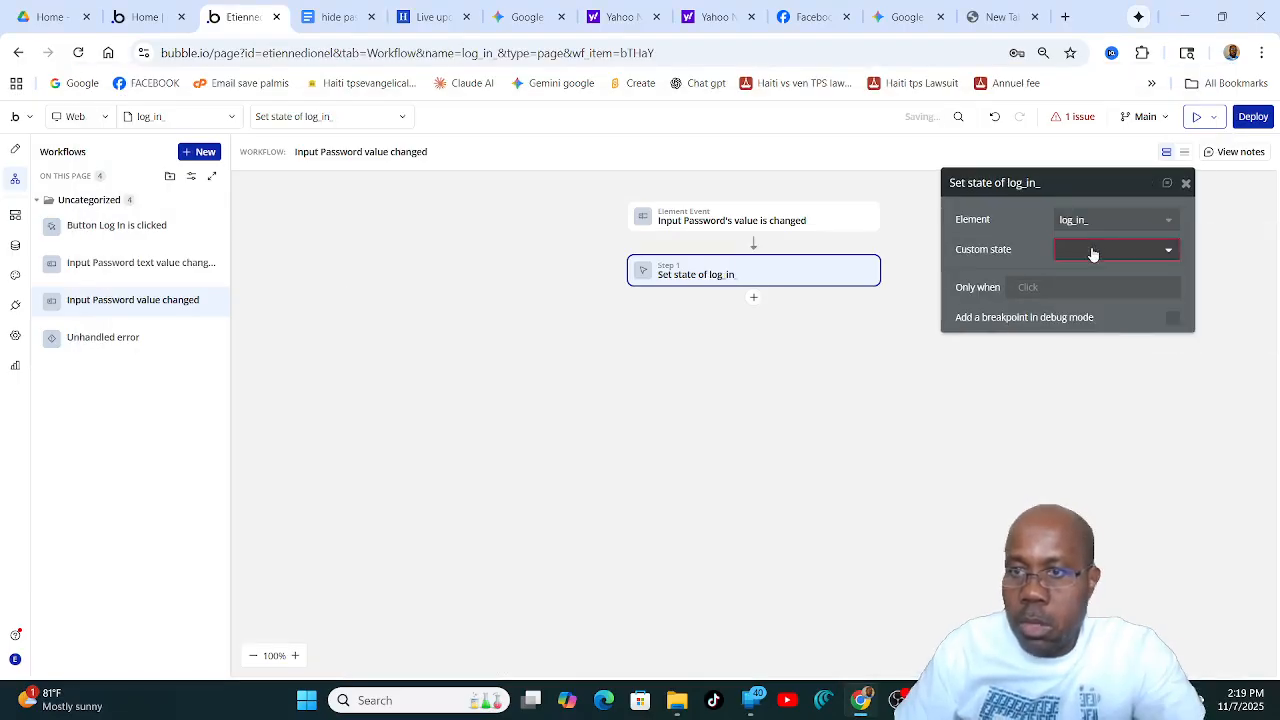
left_click(1168, 254)
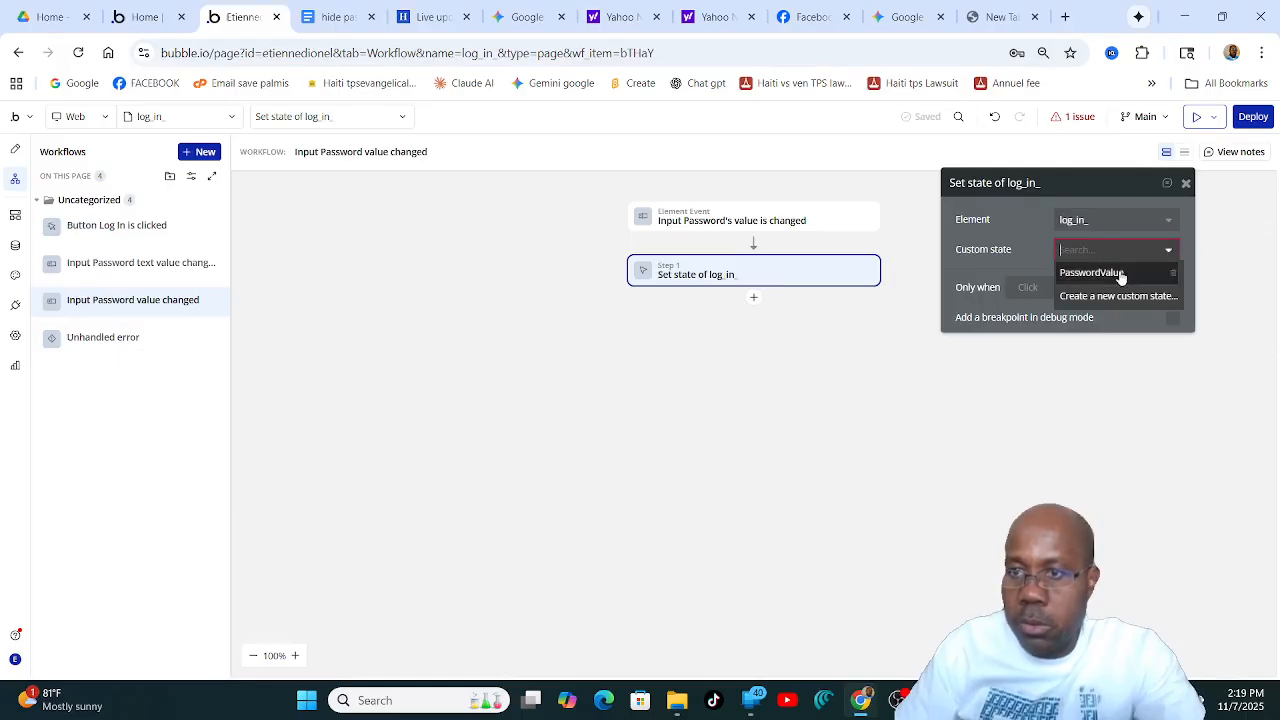
left_click(1120, 272)
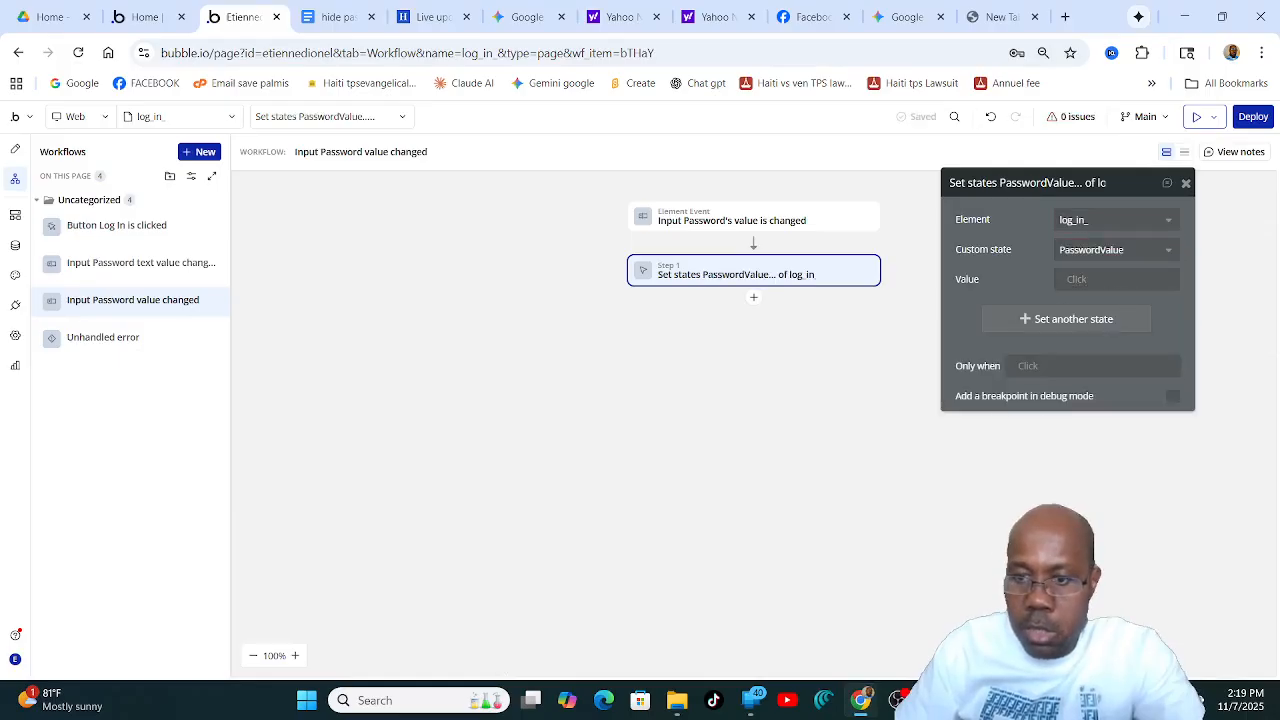
key("Print")
left_click(1146, 581)
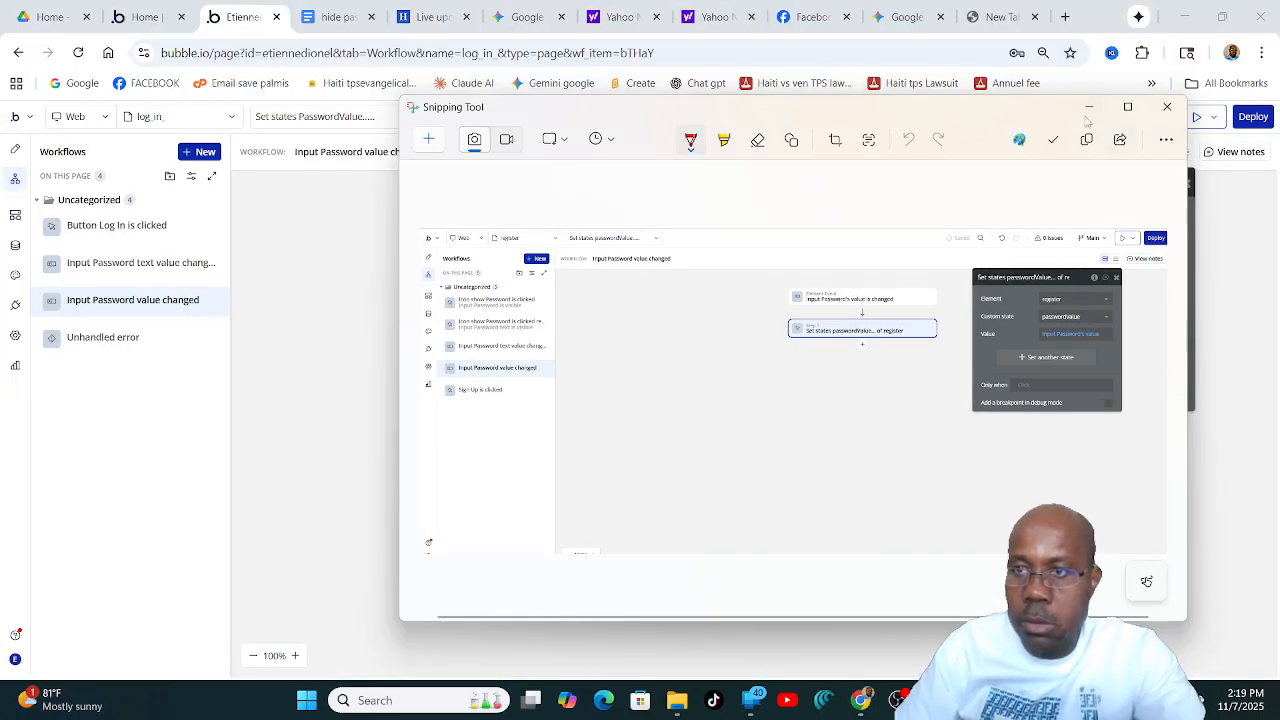
left_click(1089, 107)
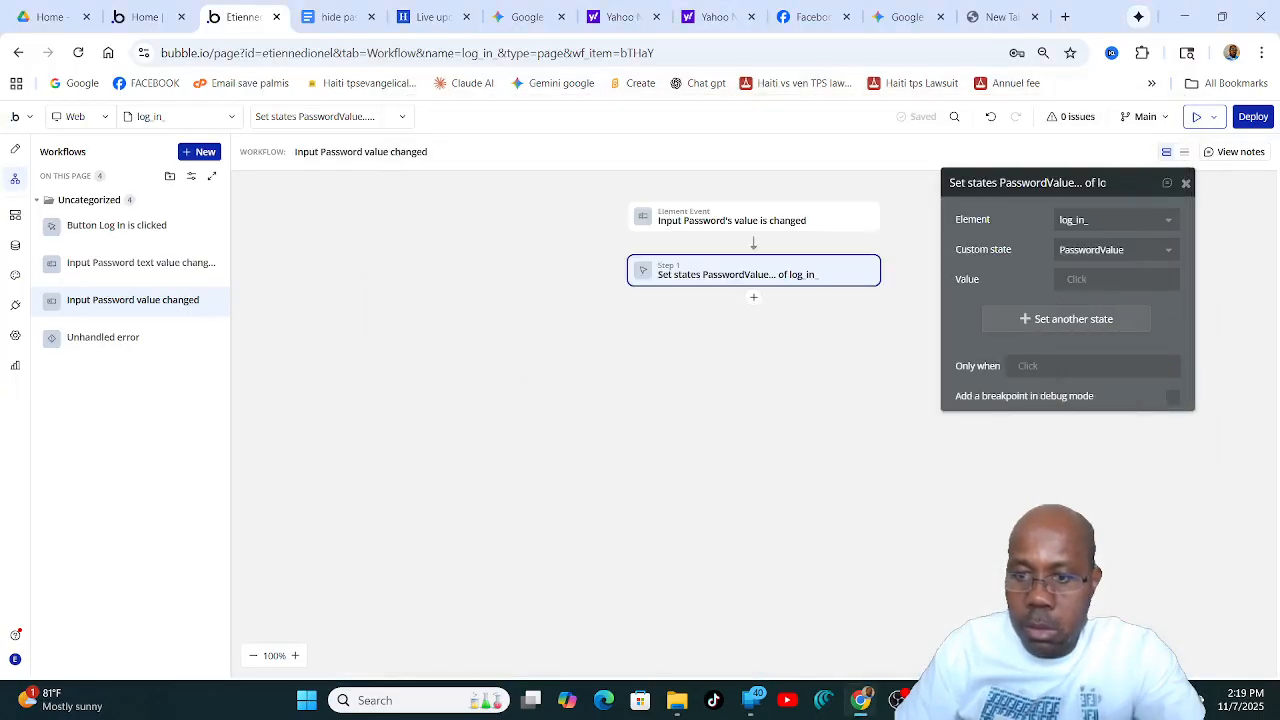
Consult pic 4 in Paint and set the PasswordValue state's value to Input Password's value in the Input Password workflow.
mouse_move(900, 700)
left_click(1010, 605)
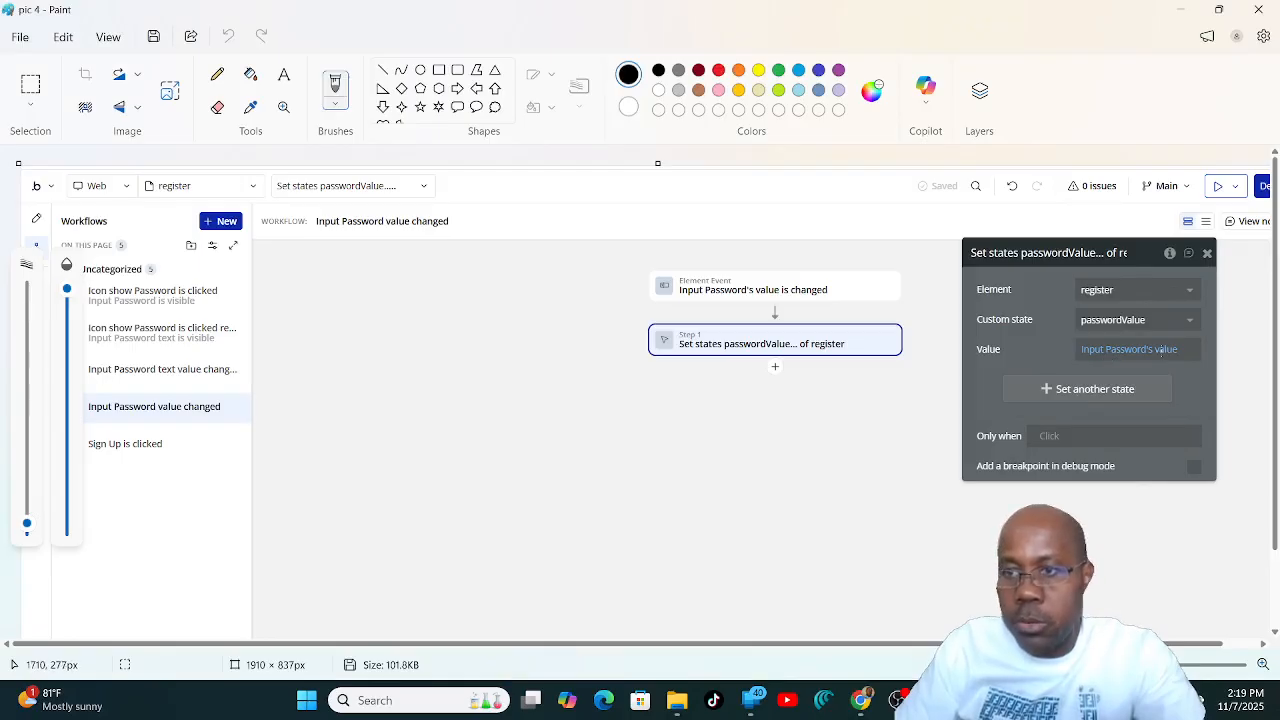
left_click(1183, 15)
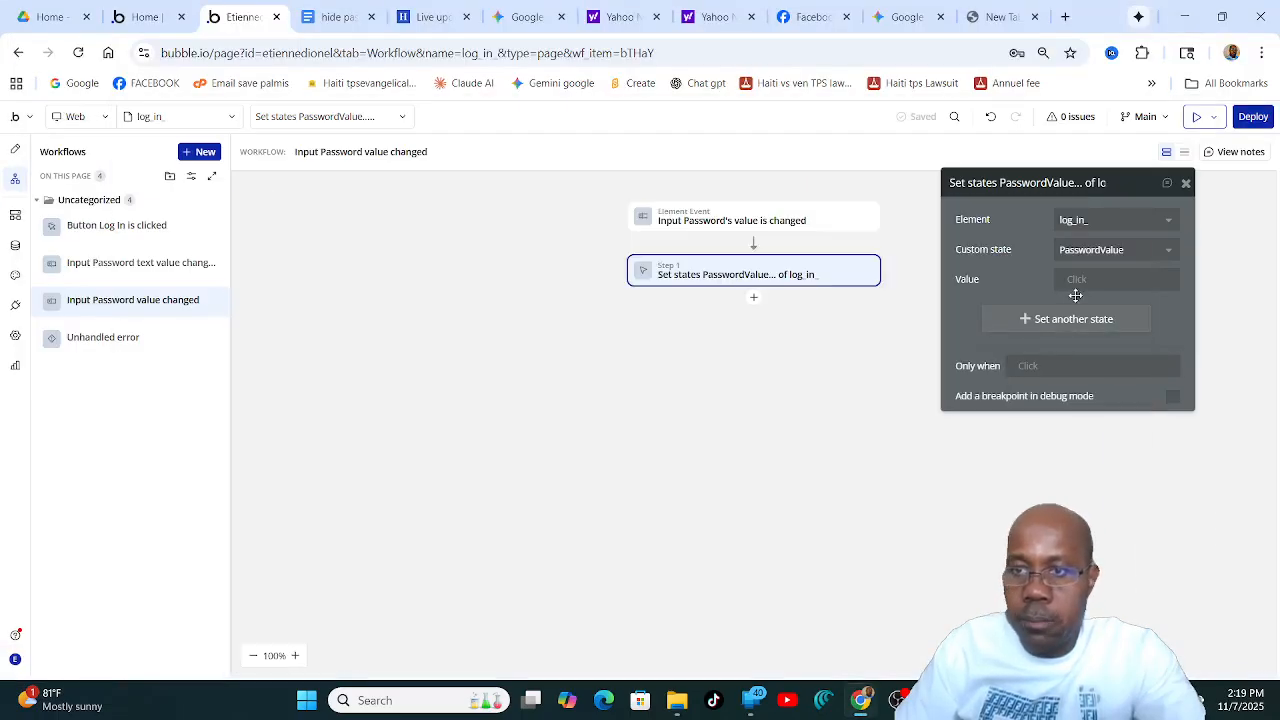
left_click(1078, 281)
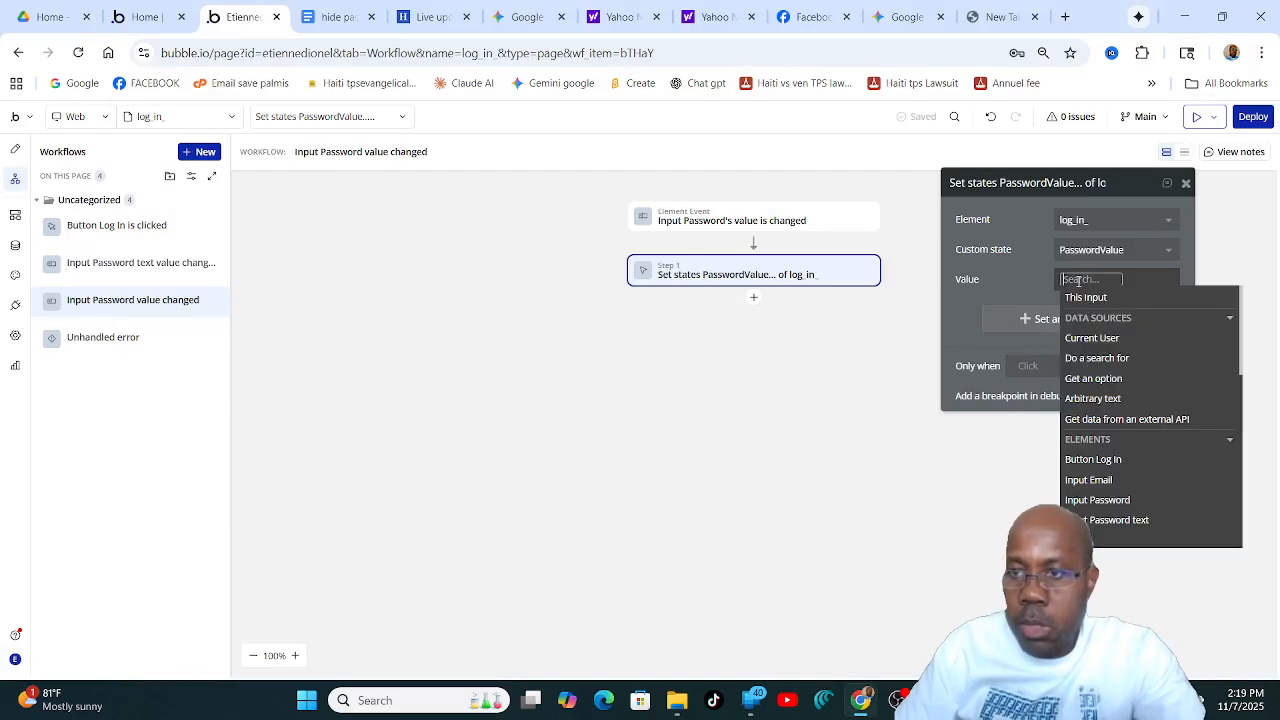
left_click(1123, 500)
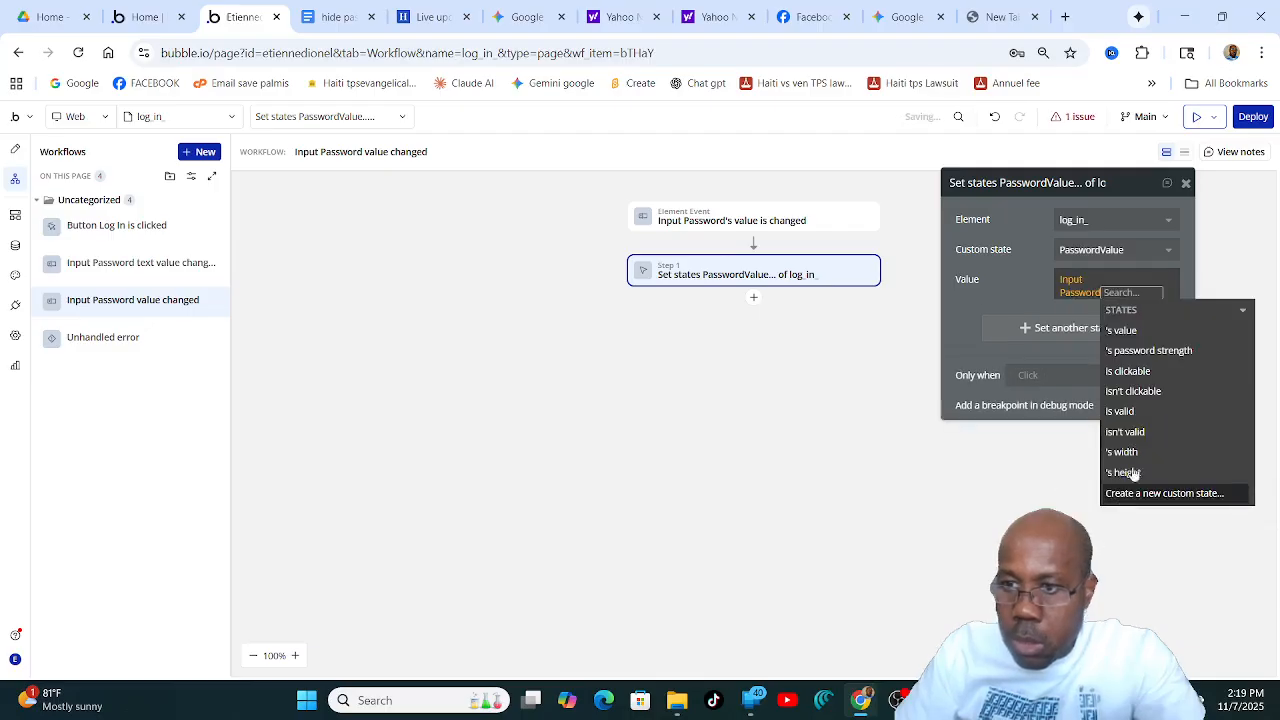
left_click(1121, 330)
left_click(765, 490)
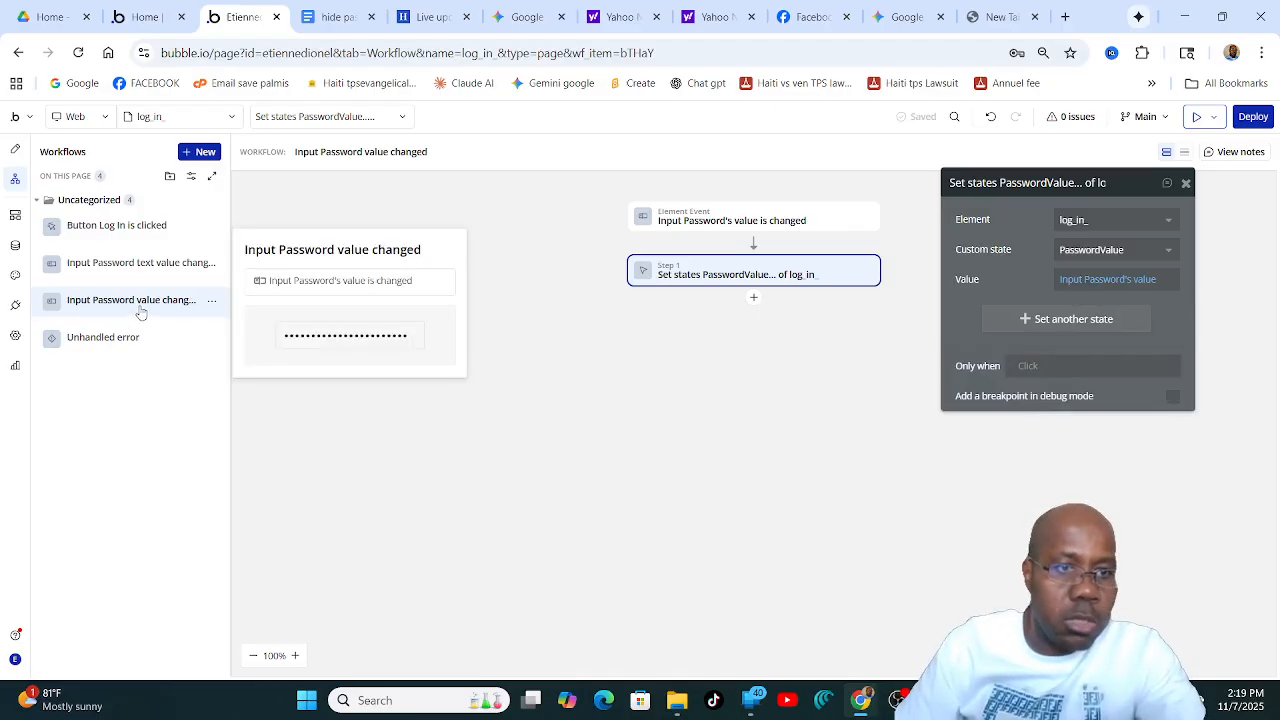
Review the Input Password text workflow and its action, plus the initial content and layout settings of the two overlapping password inputs.
left_click(147, 266)
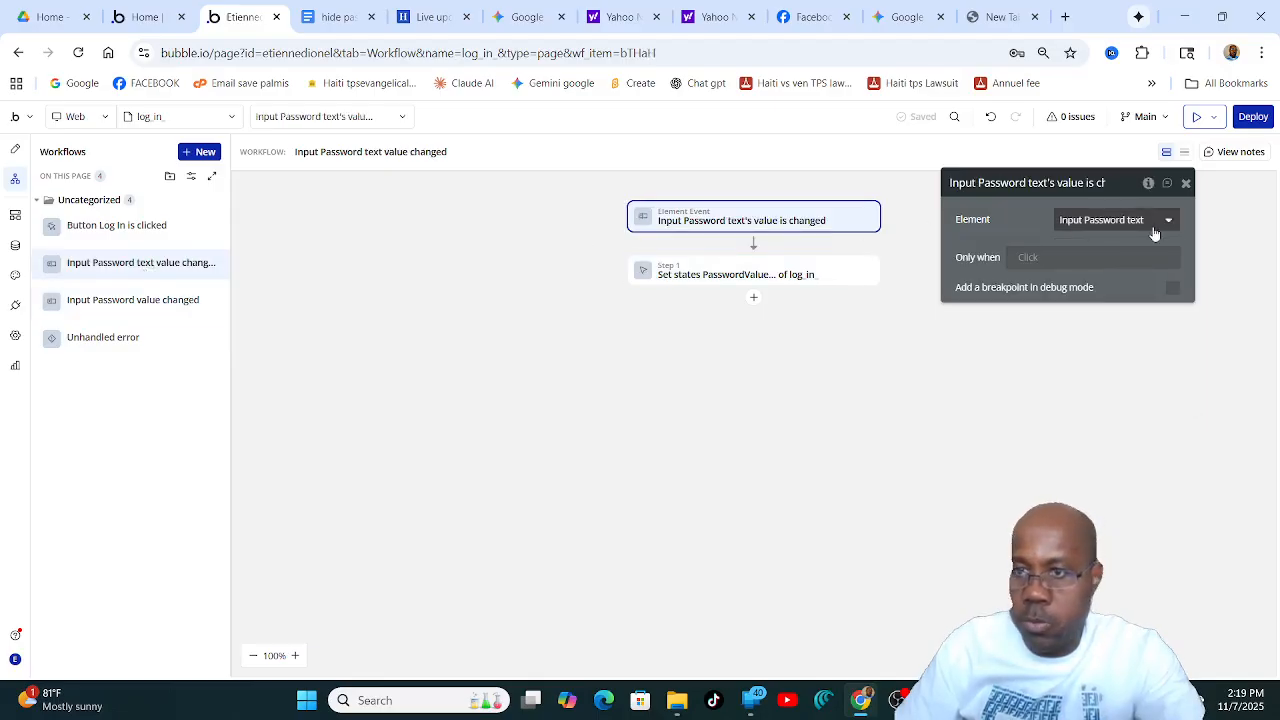
left_click(754, 276)
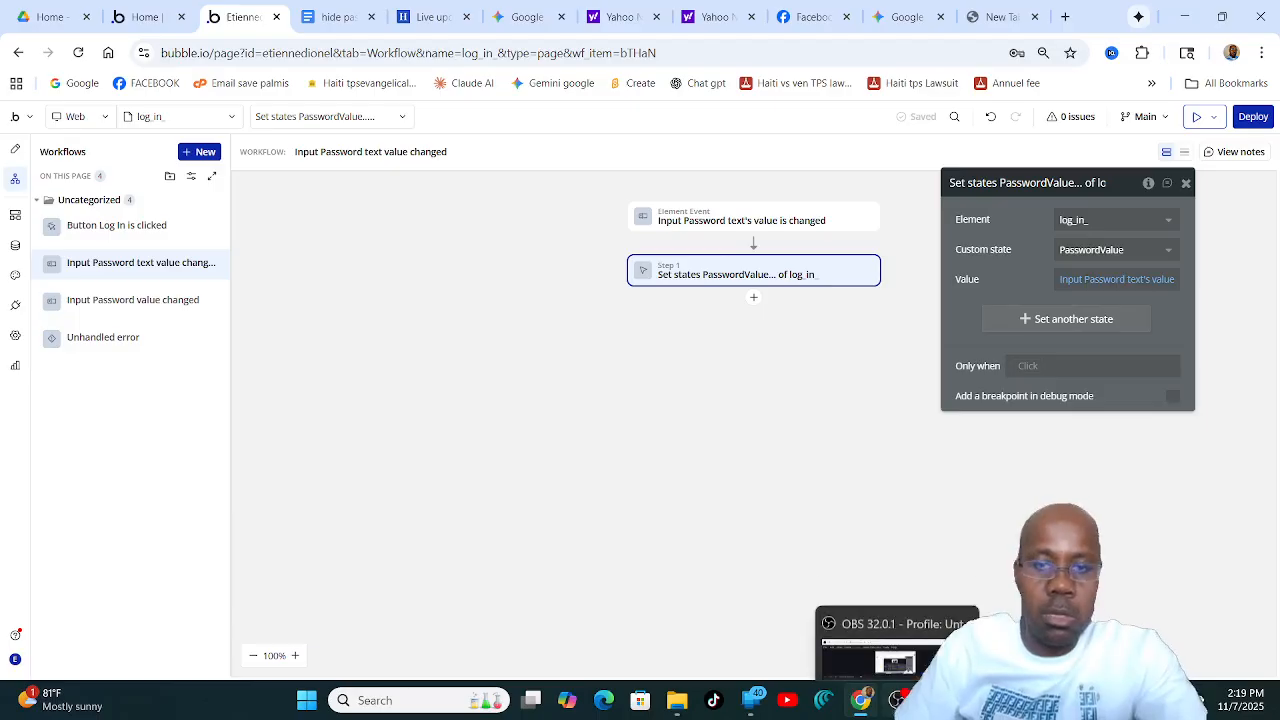
left_click(13, 150)
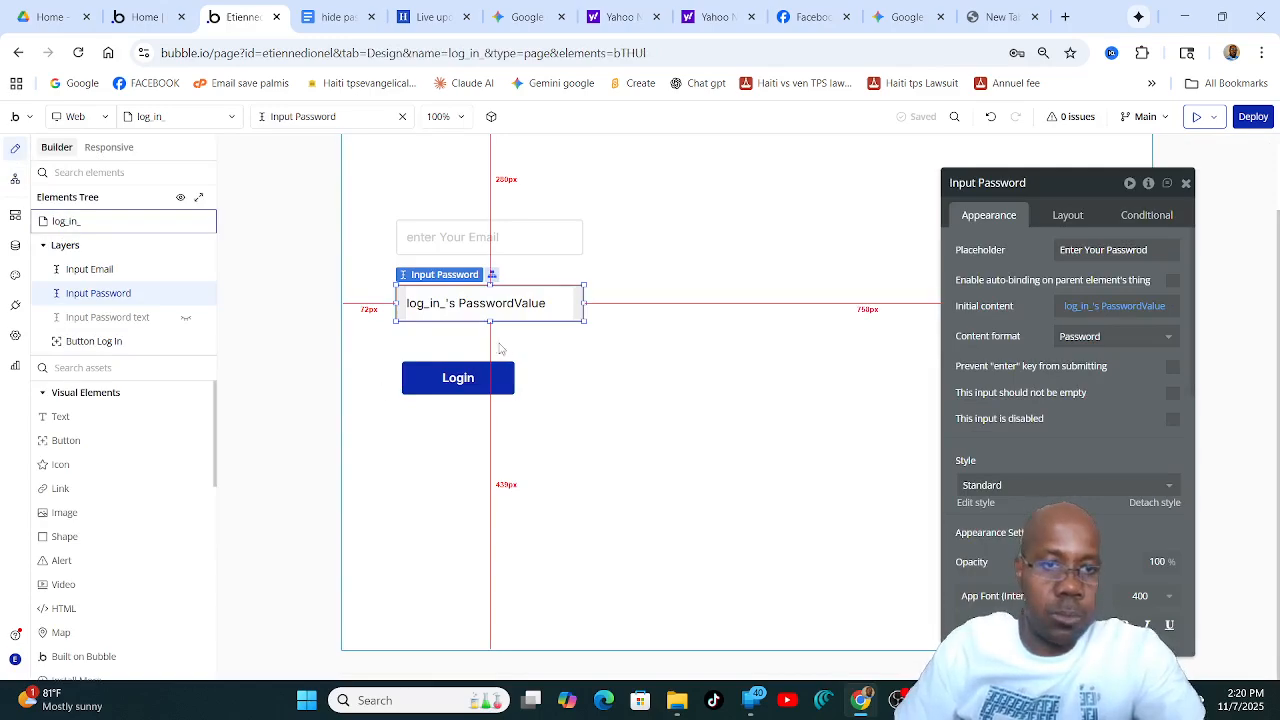
left_click(102, 293)
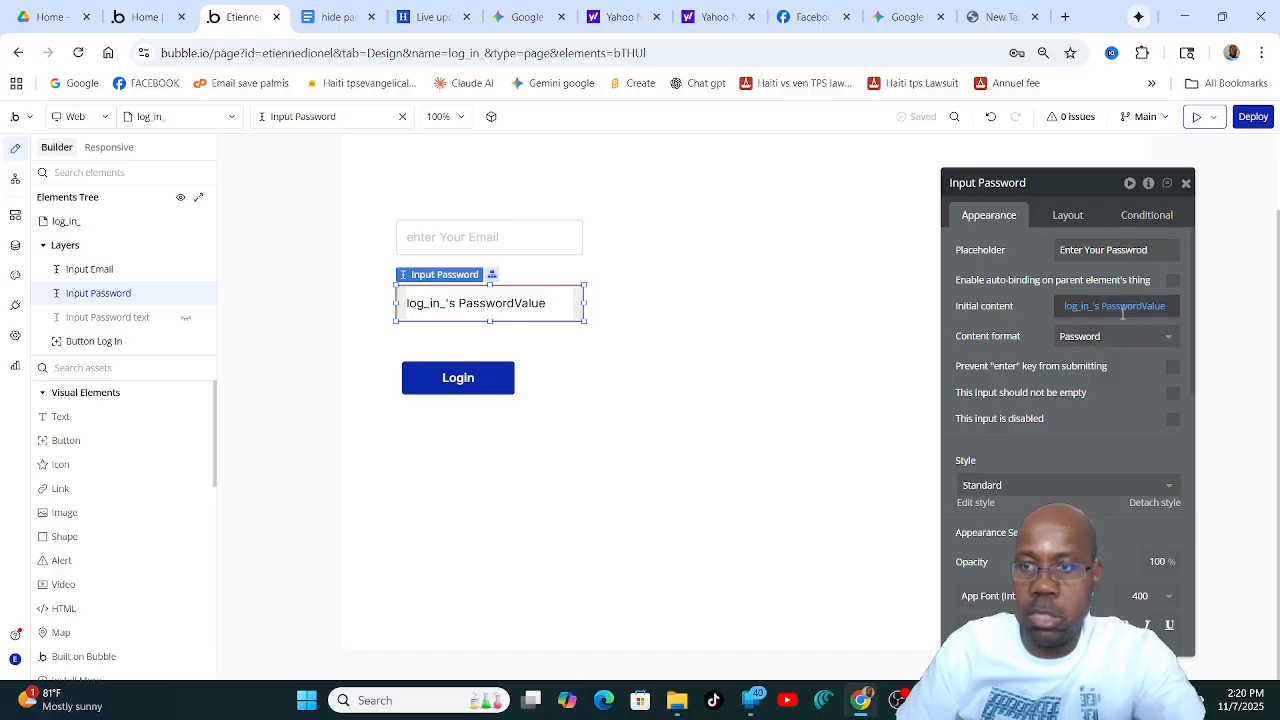
left_click(116, 320)
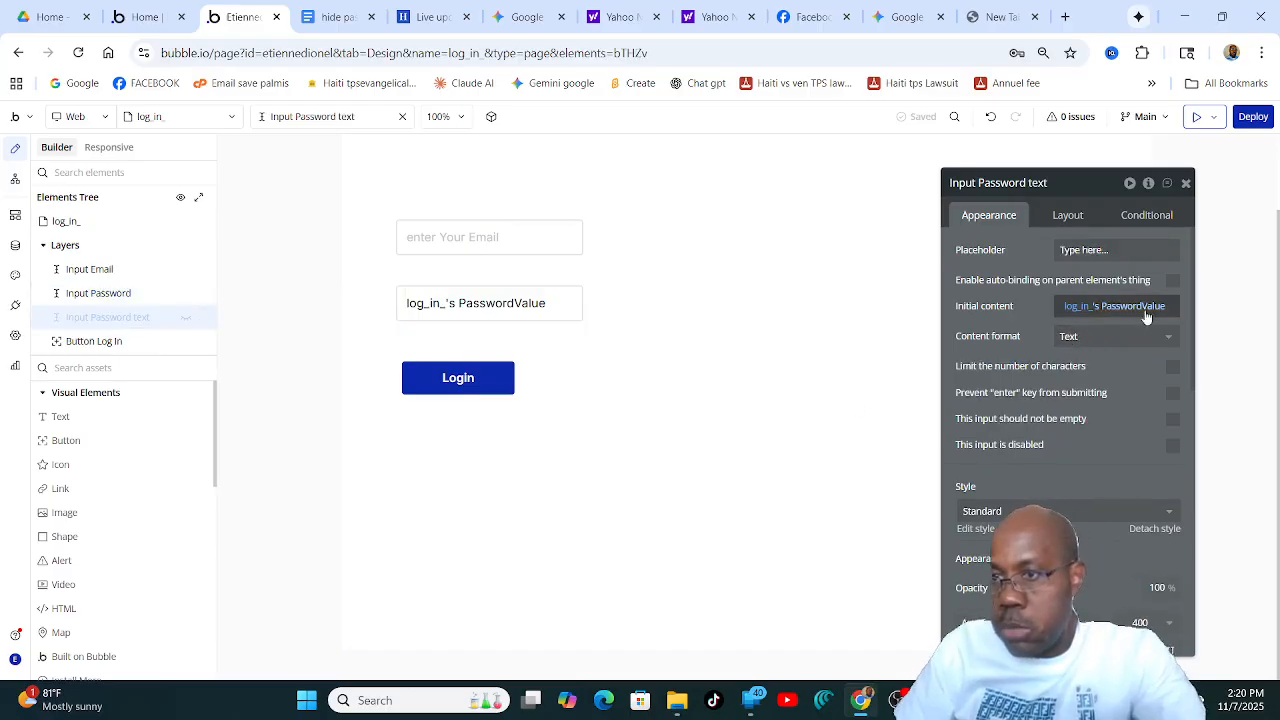
left_click(1066, 212)
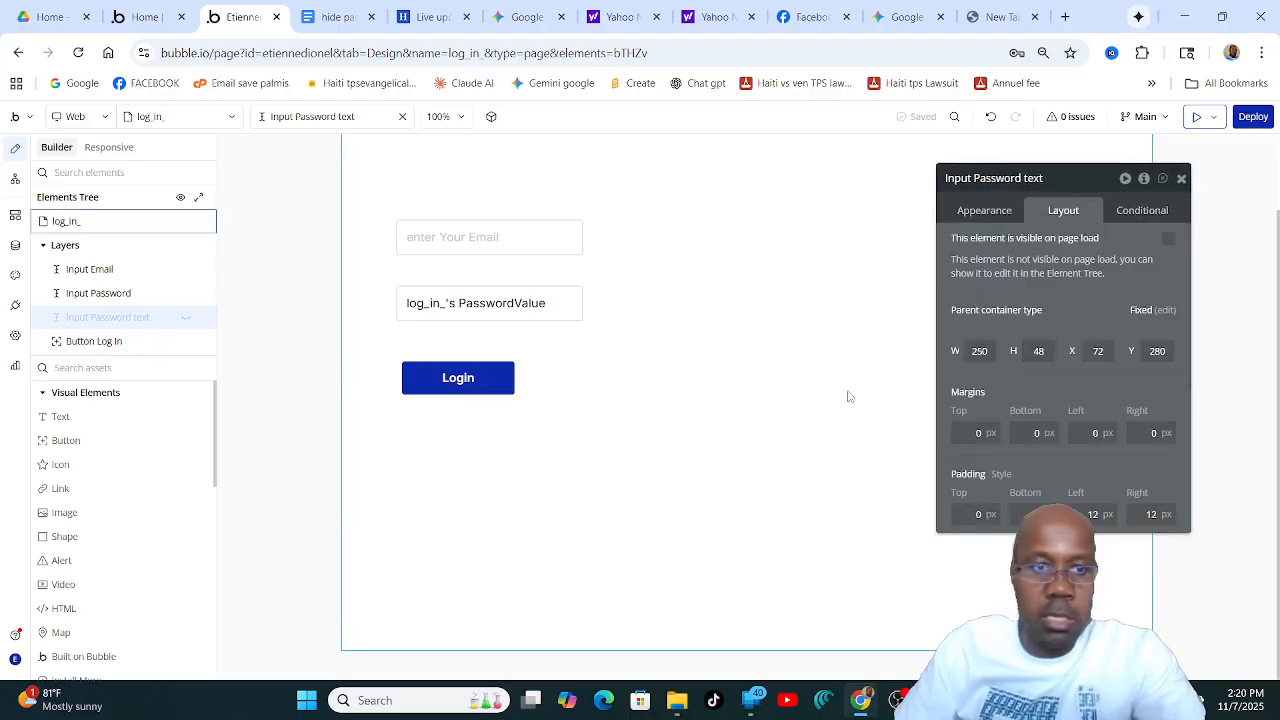
left_click(88, 293)
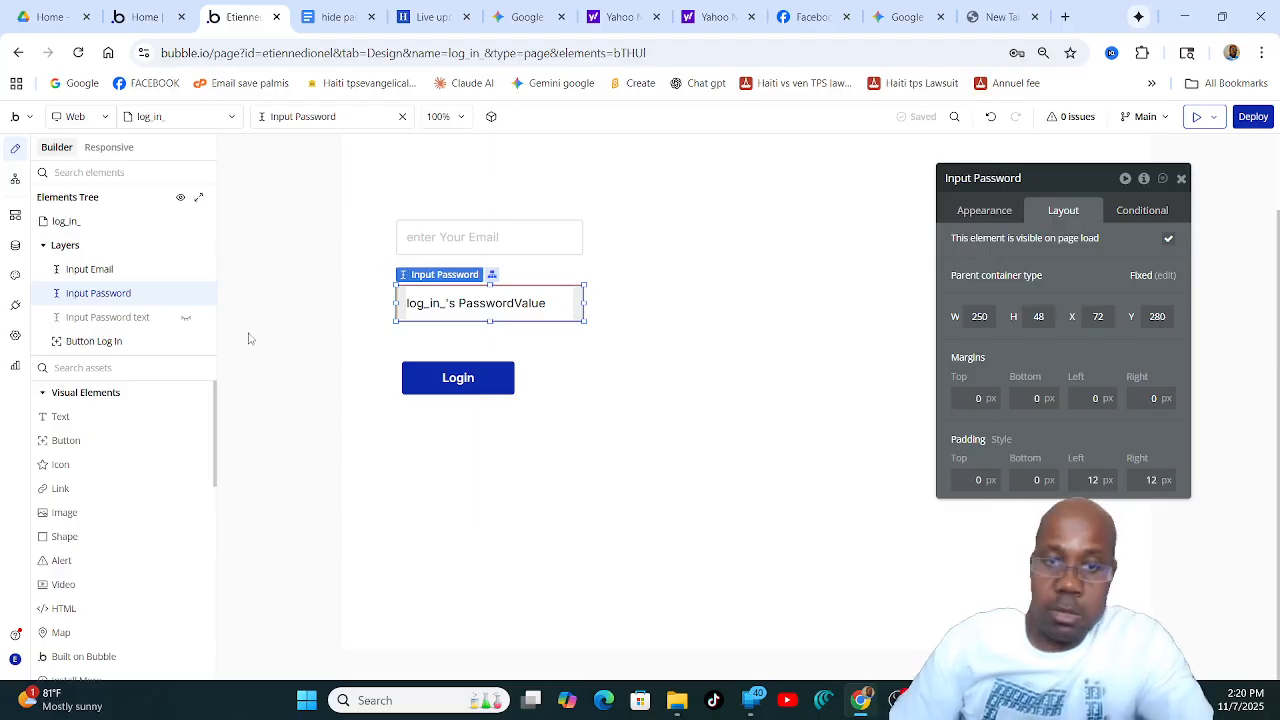
left_click_drag(491, 273, 491, 273)
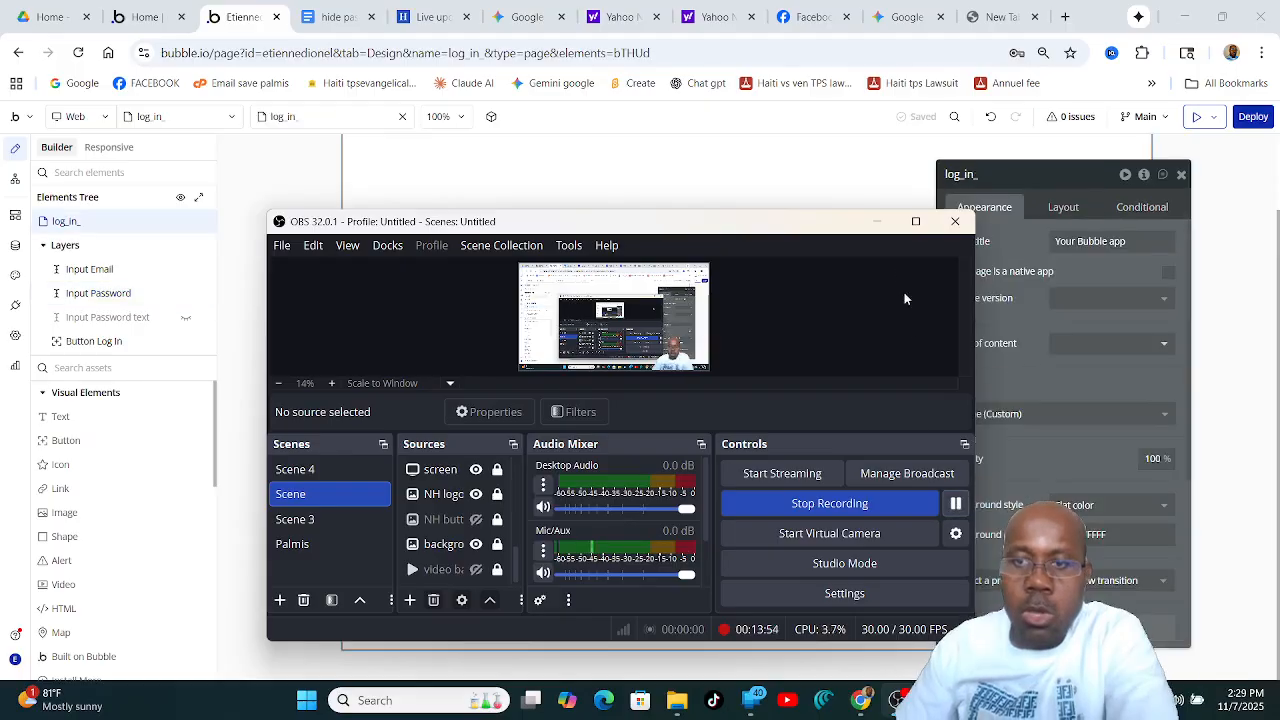
Add an icon beside Input Password, choose the Remove_red_eye symbol by searching "eye", and align it with the input.
left_click(880, 227)
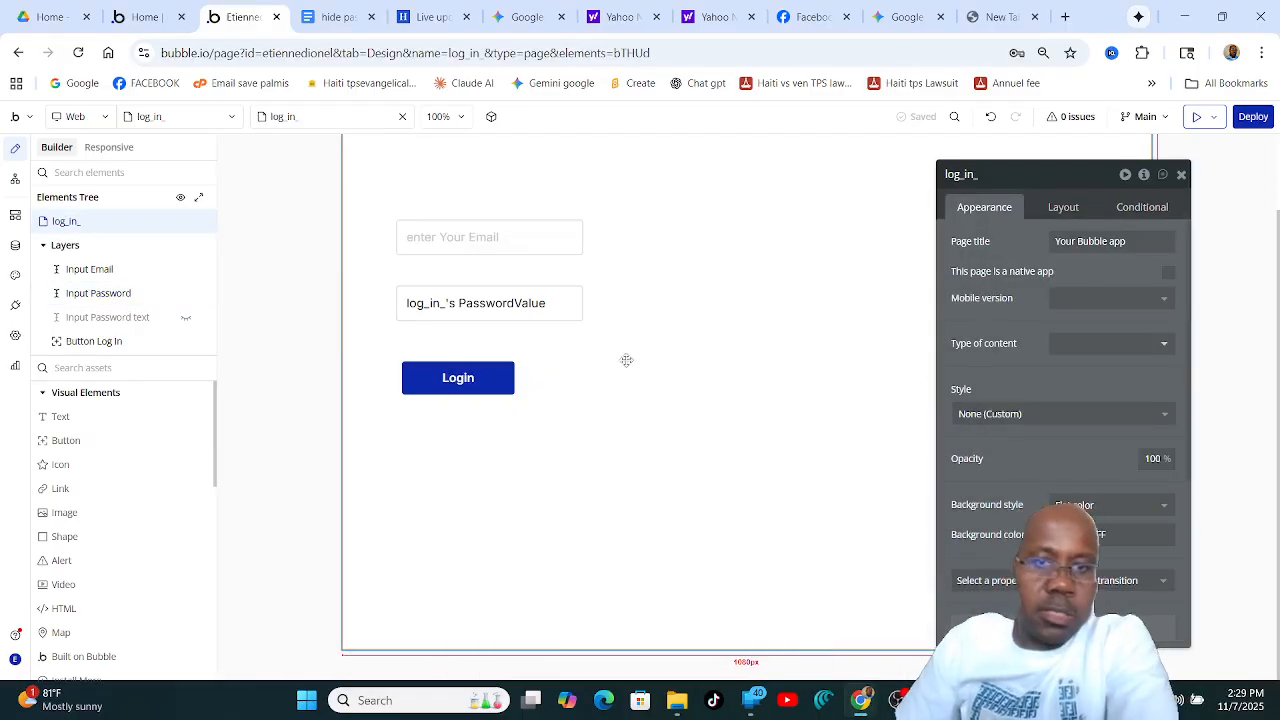
left_click(77, 470)
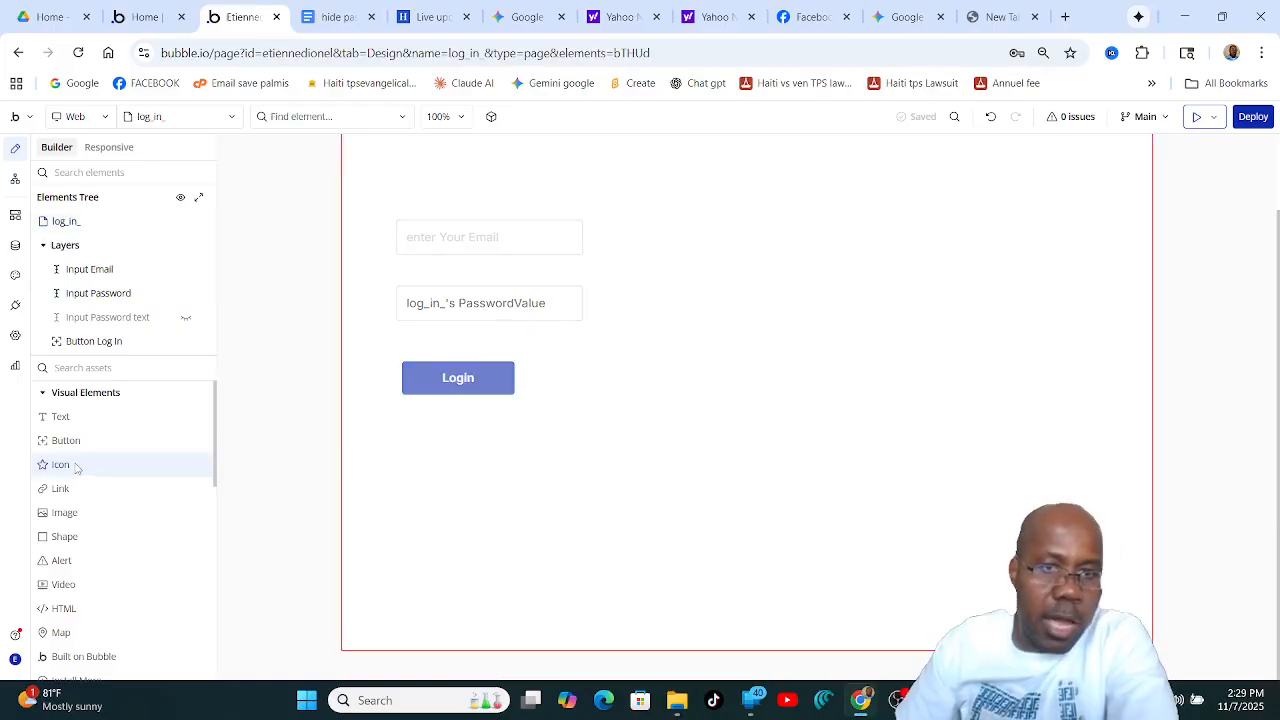
left_click(620, 295)
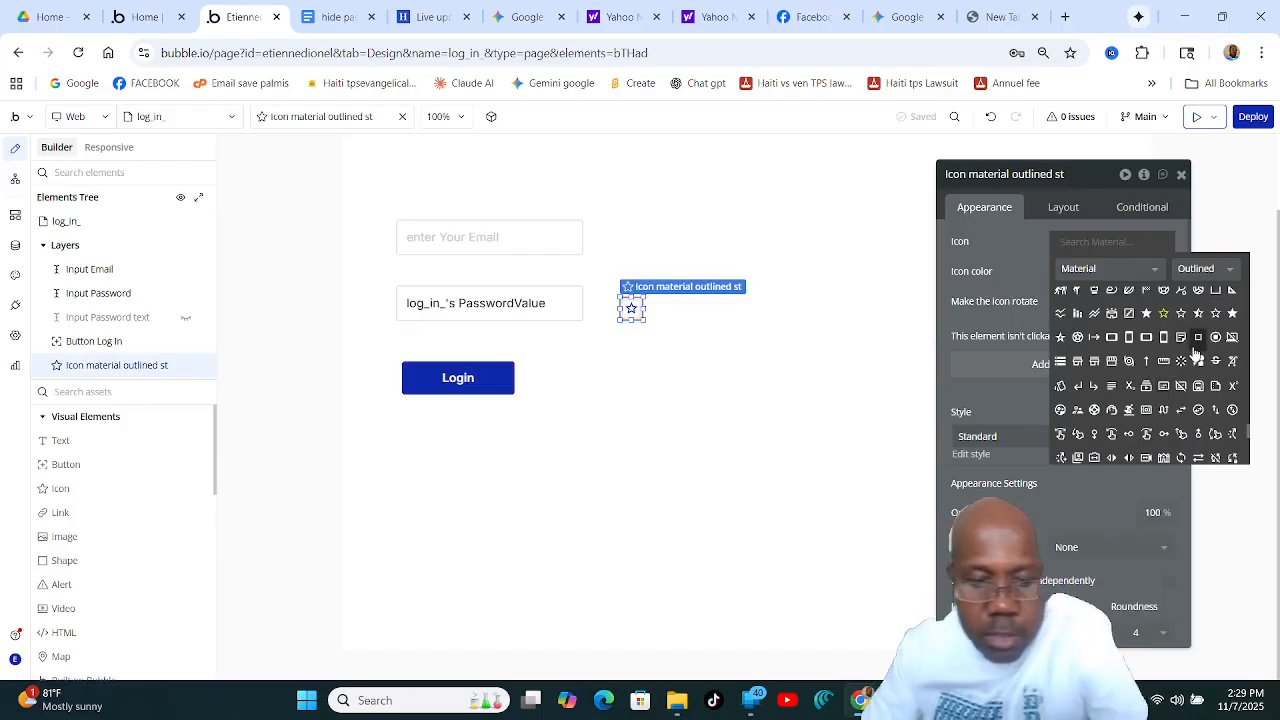
type("ey")
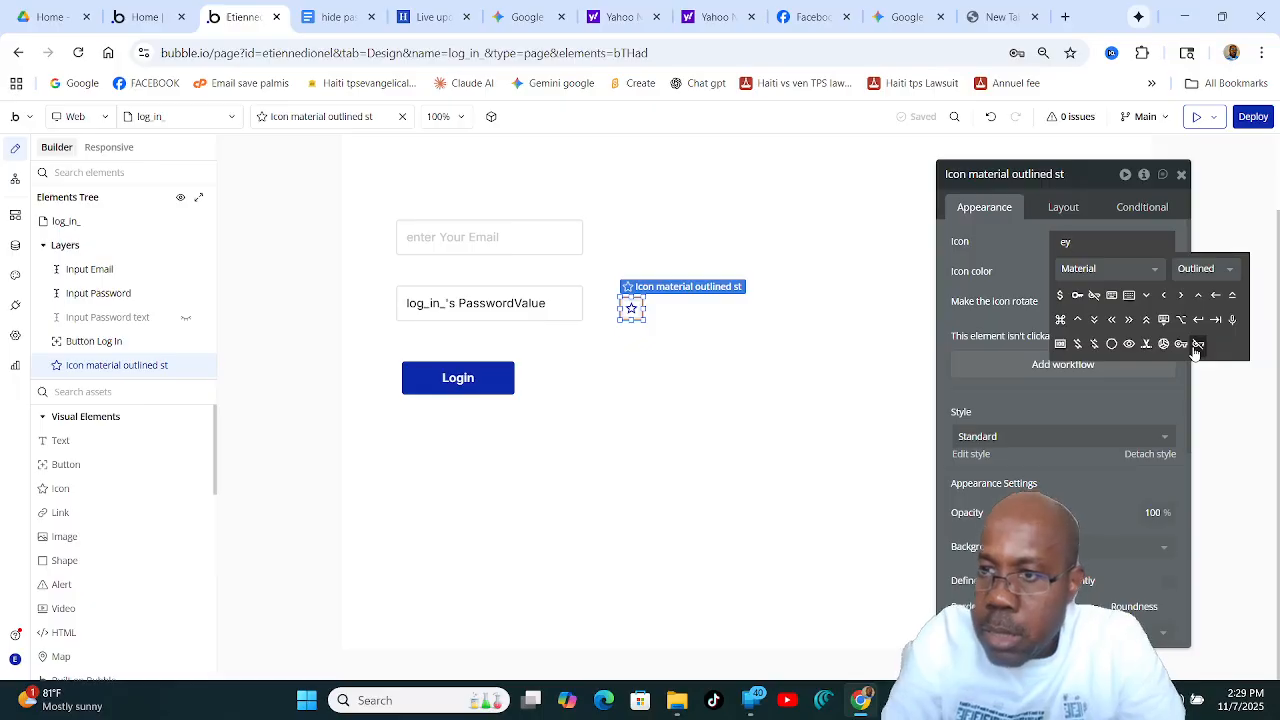
type("e")
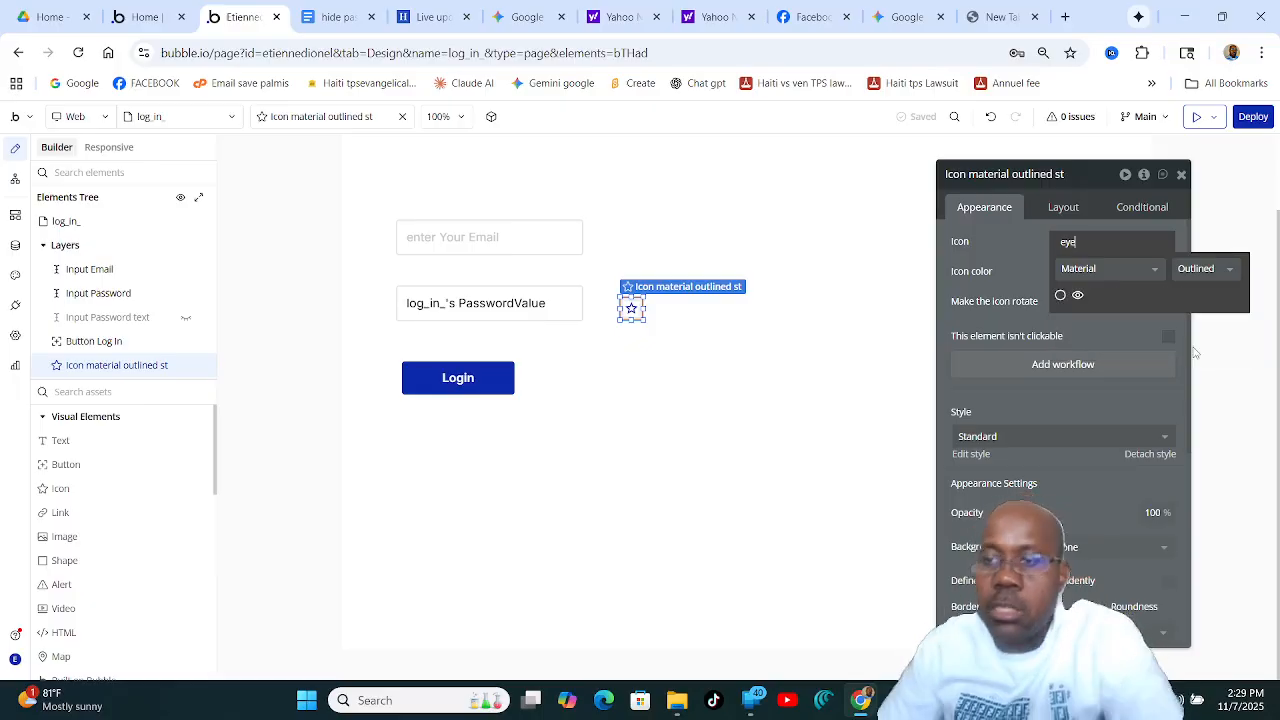
left_click(1078, 298)
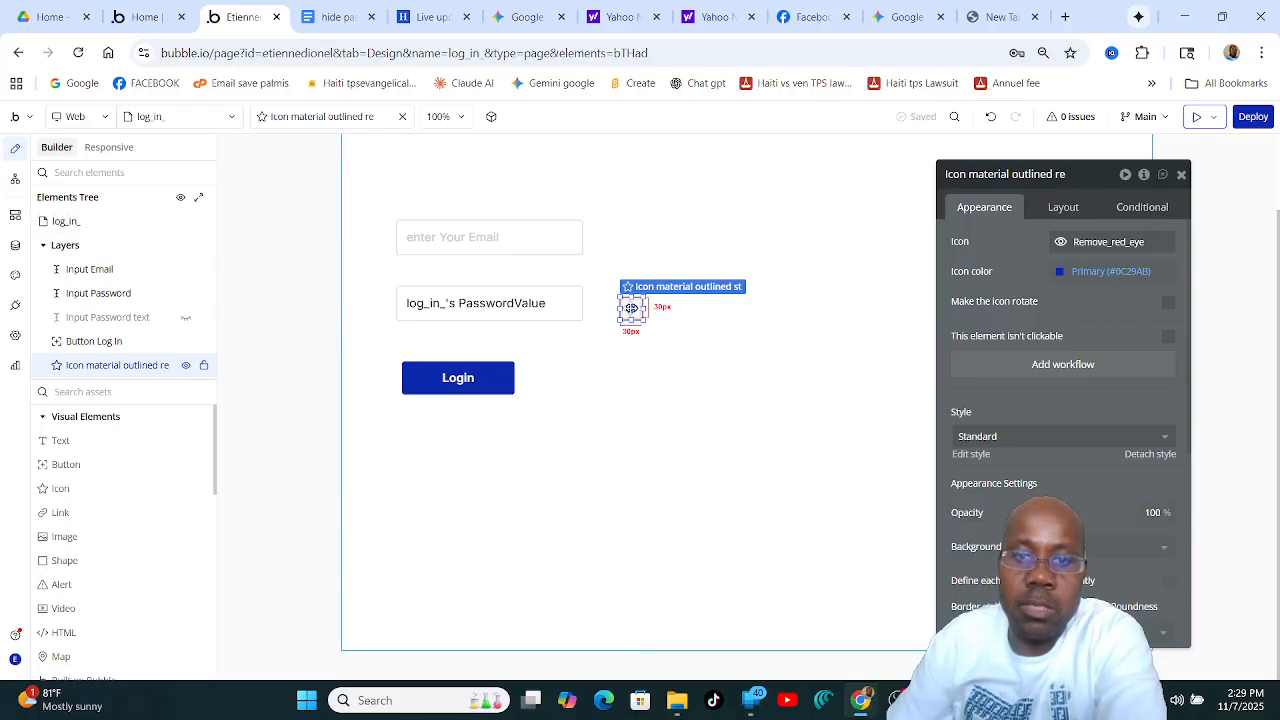
left_click_drag(631, 308, 630, 303)
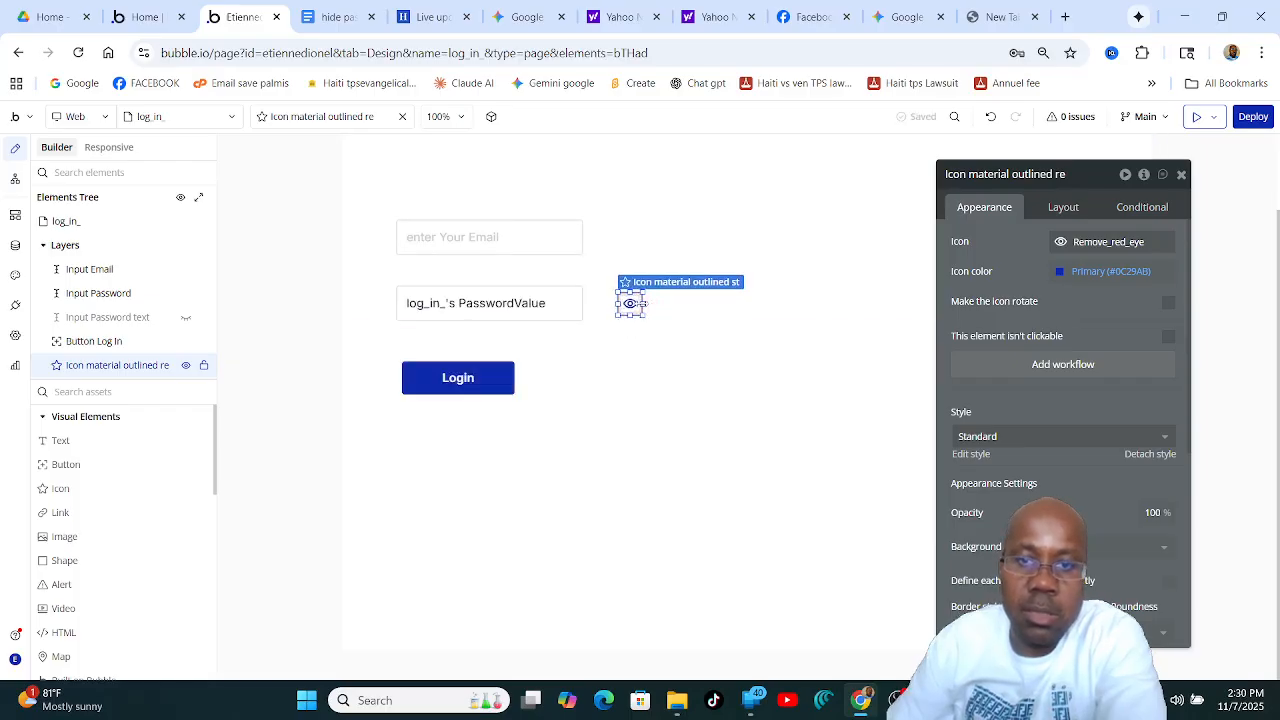
Consult pic 1 in Paint and define a condition on the eye icon for when Input Password text is visible.
left_click(1141, 209)
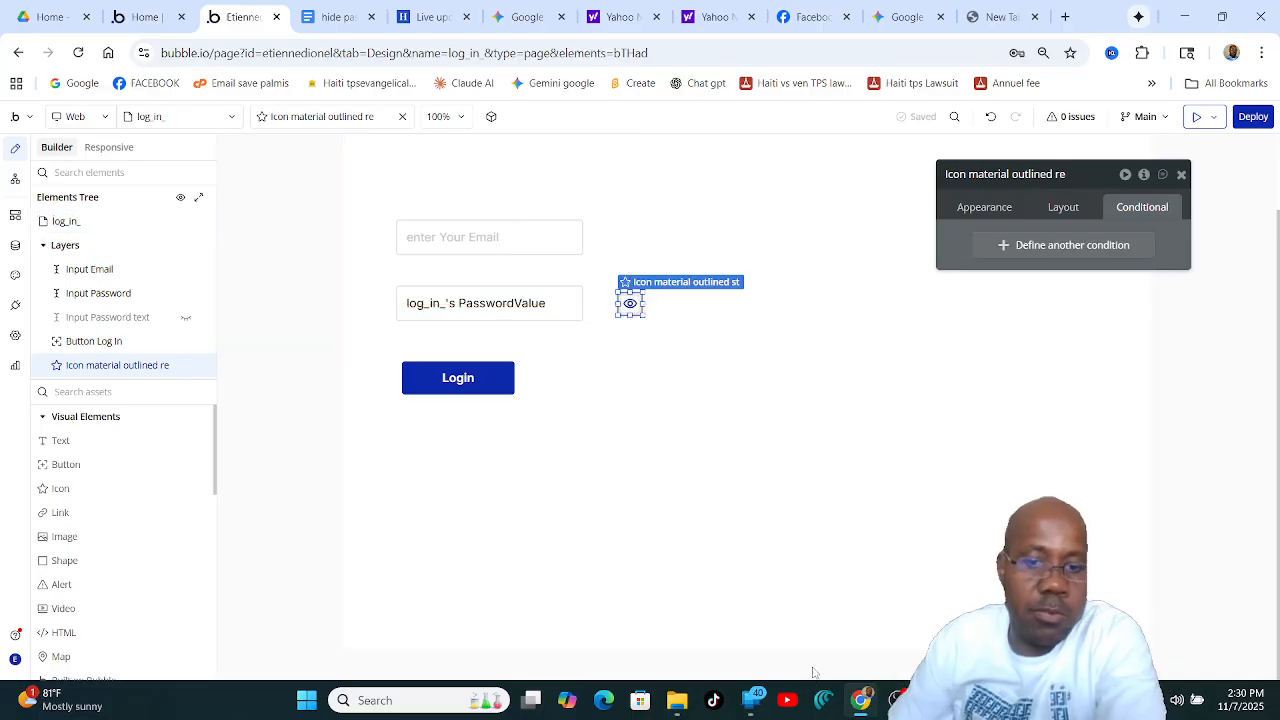
mouse_move(898, 700)
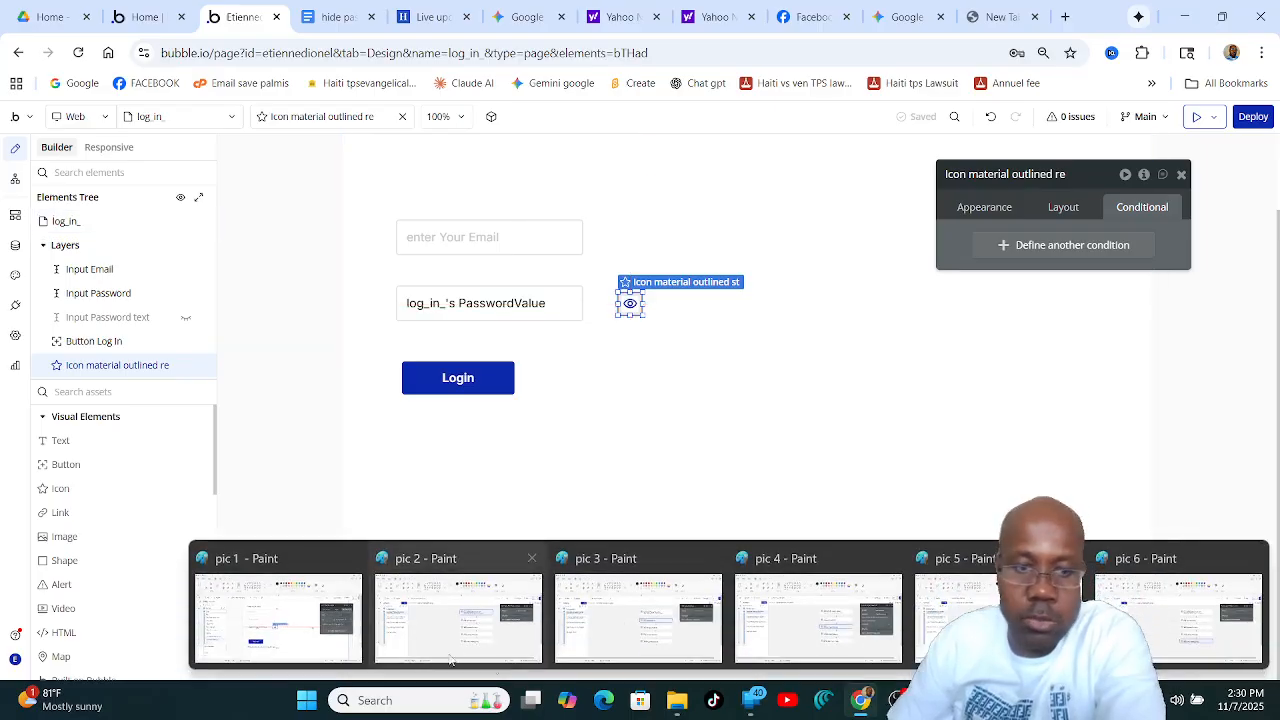
left_click(297, 610)
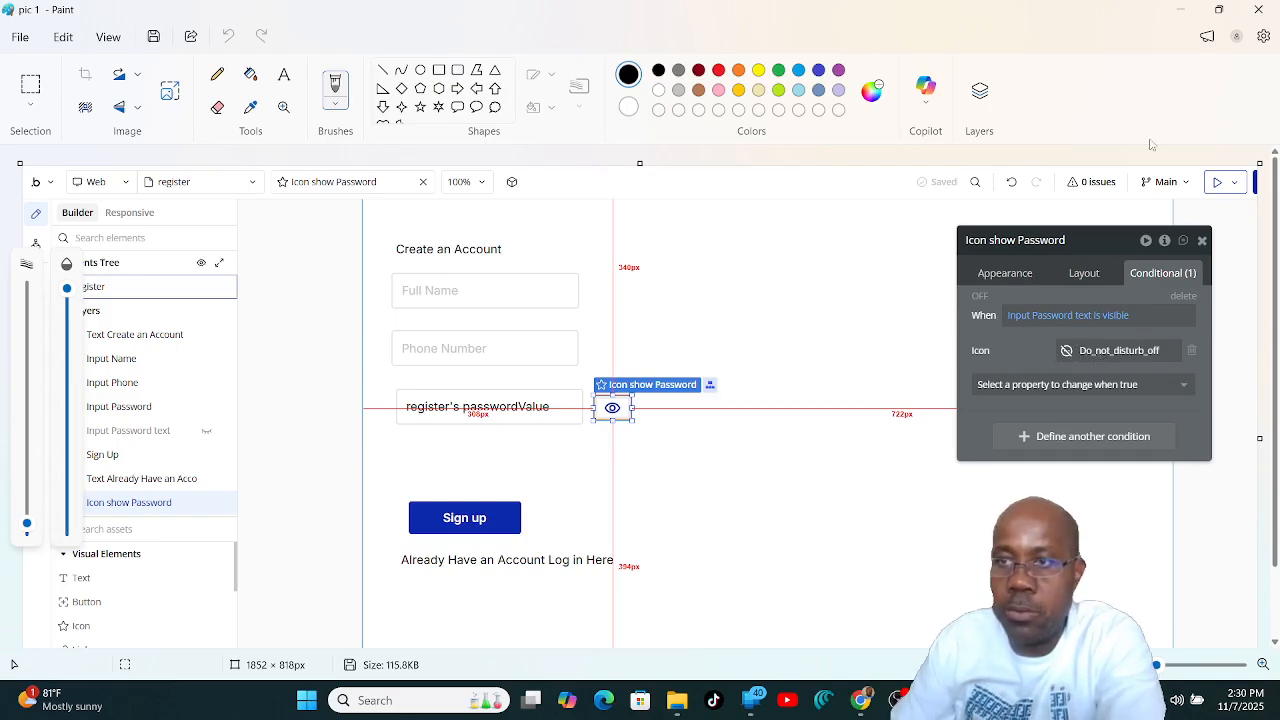
left_click(1185, 12)
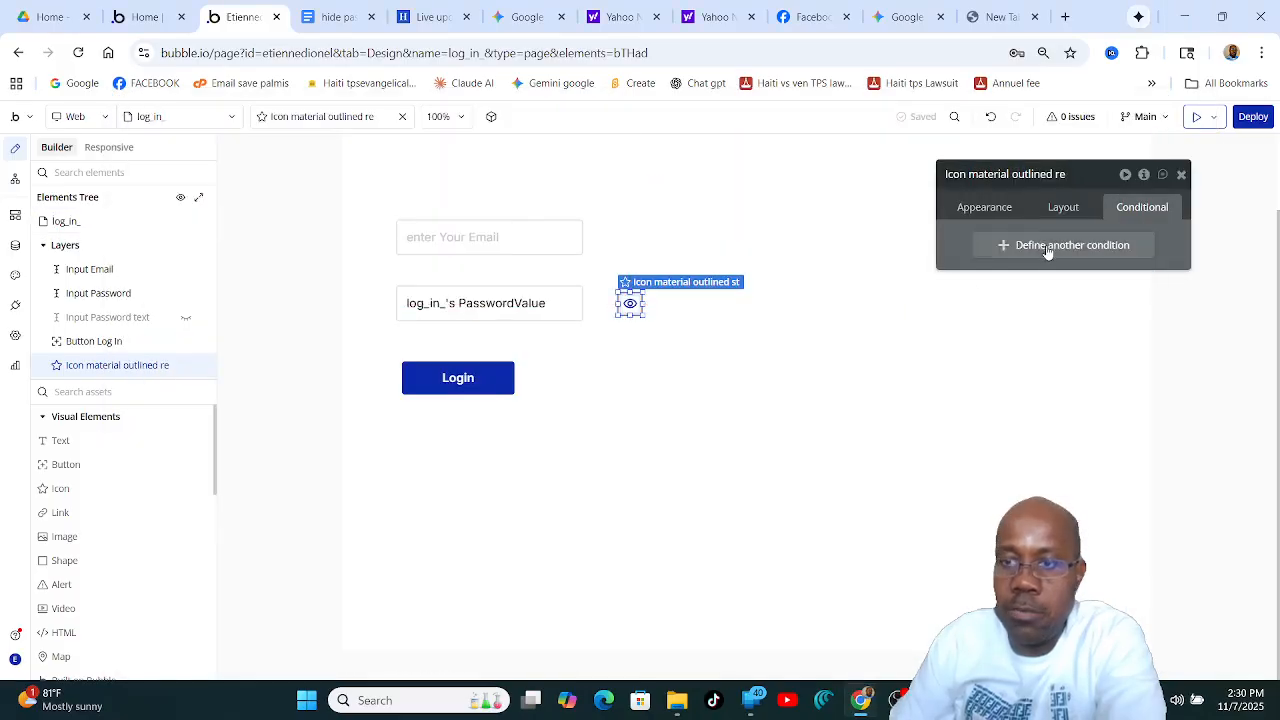
left_click(1048, 250)
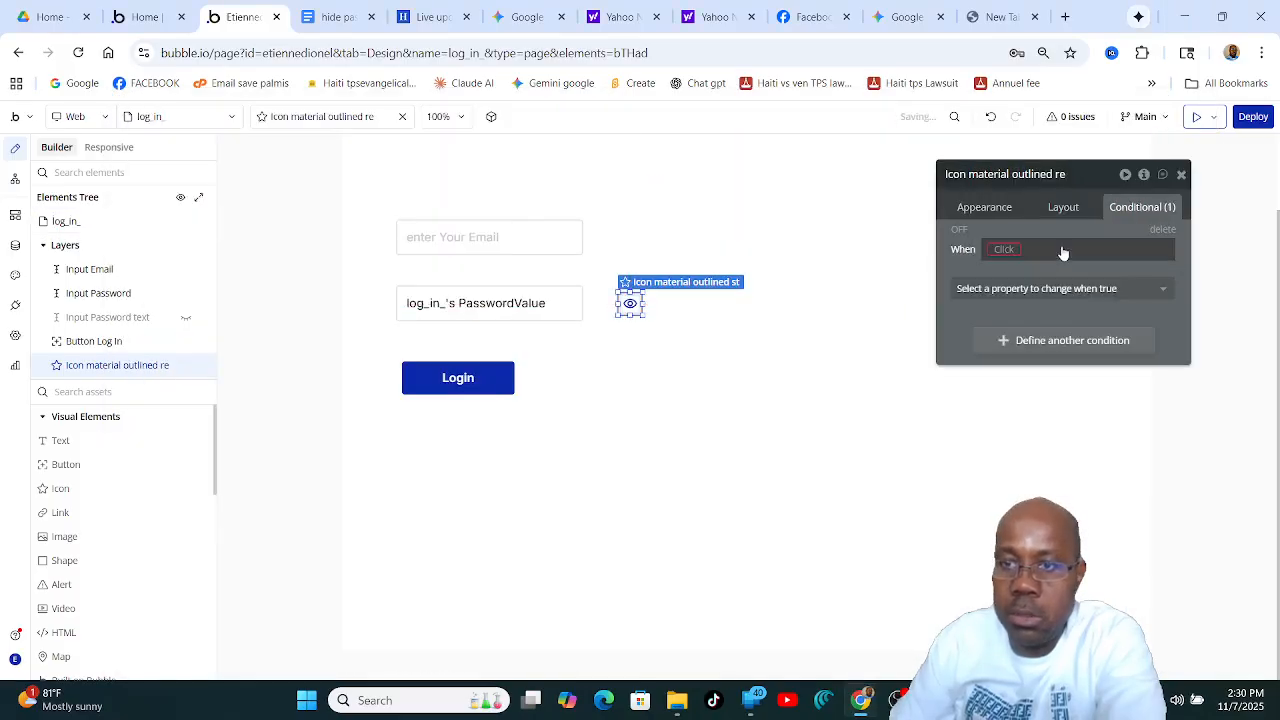
left_click(1004, 250)
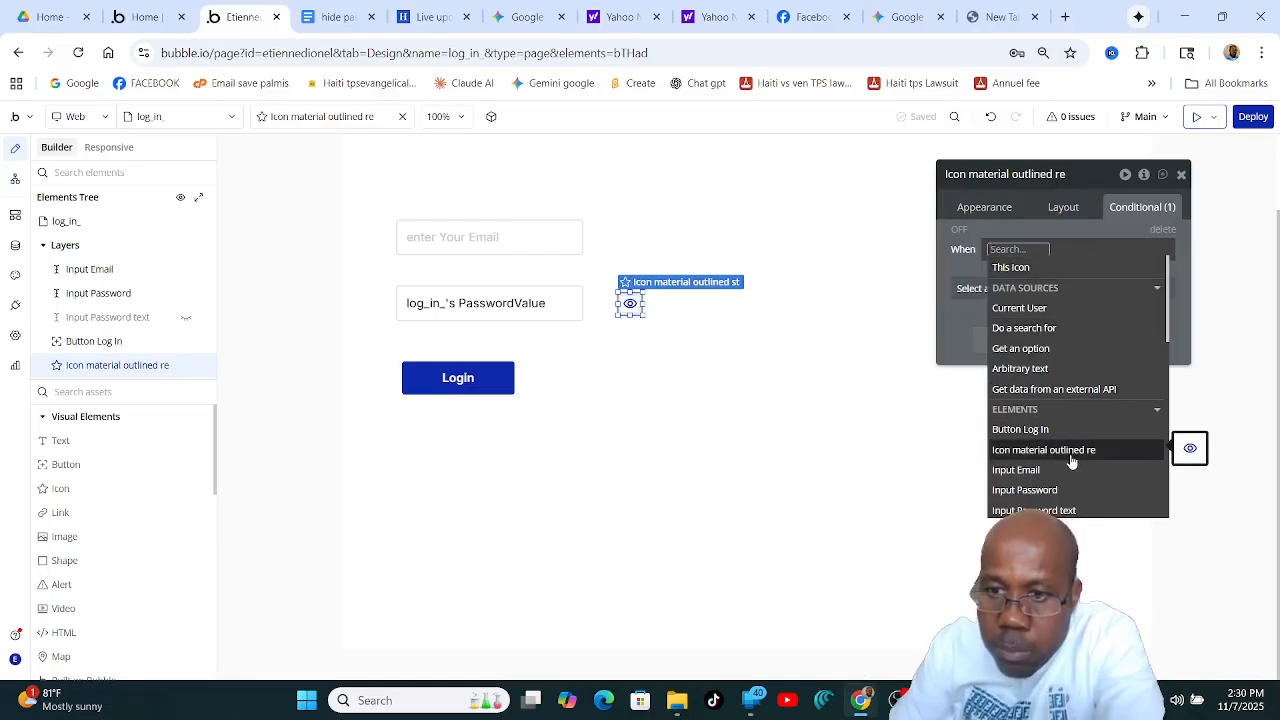
left_click(1034, 508)
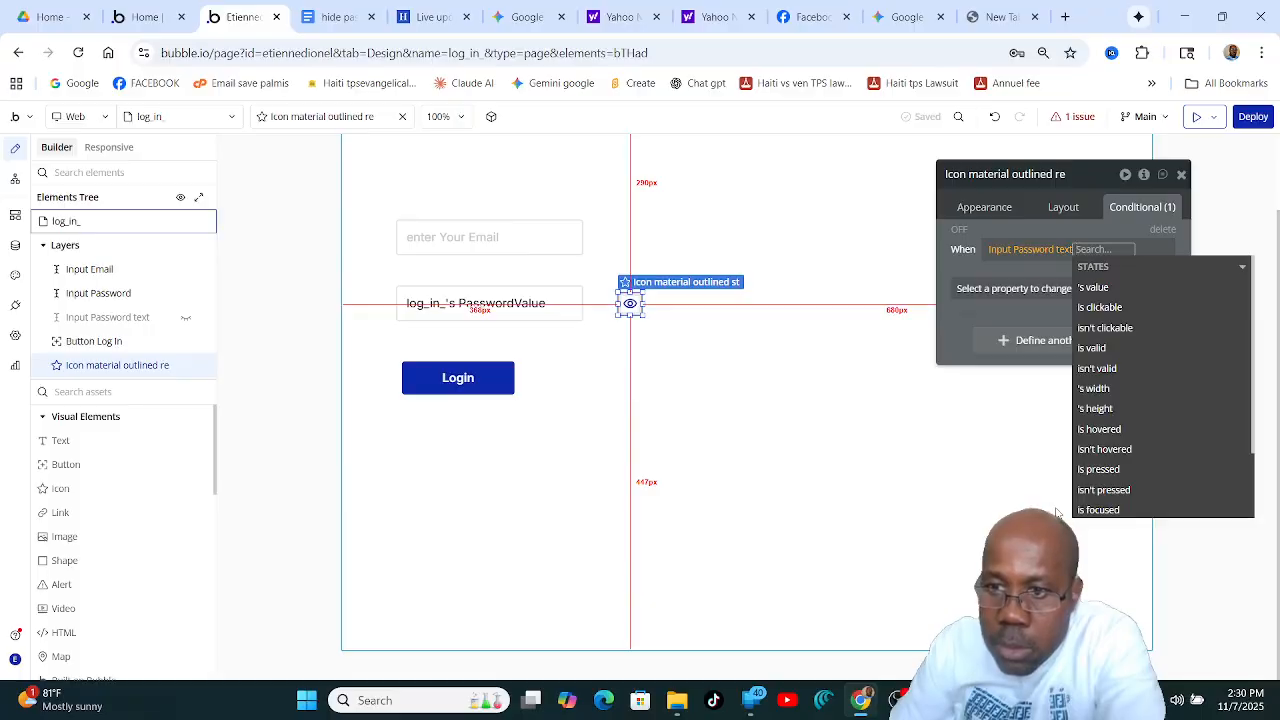
scroll(1130, 470, "down", 3)
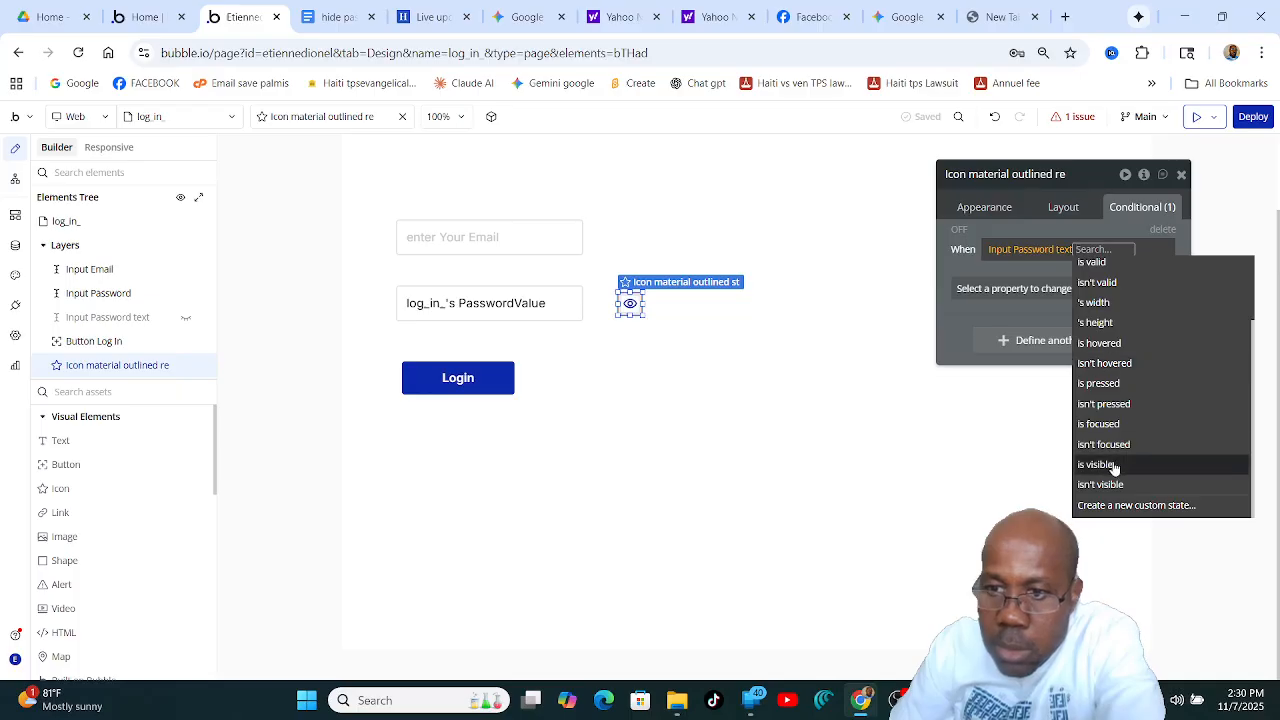
left_click(1097, 464)
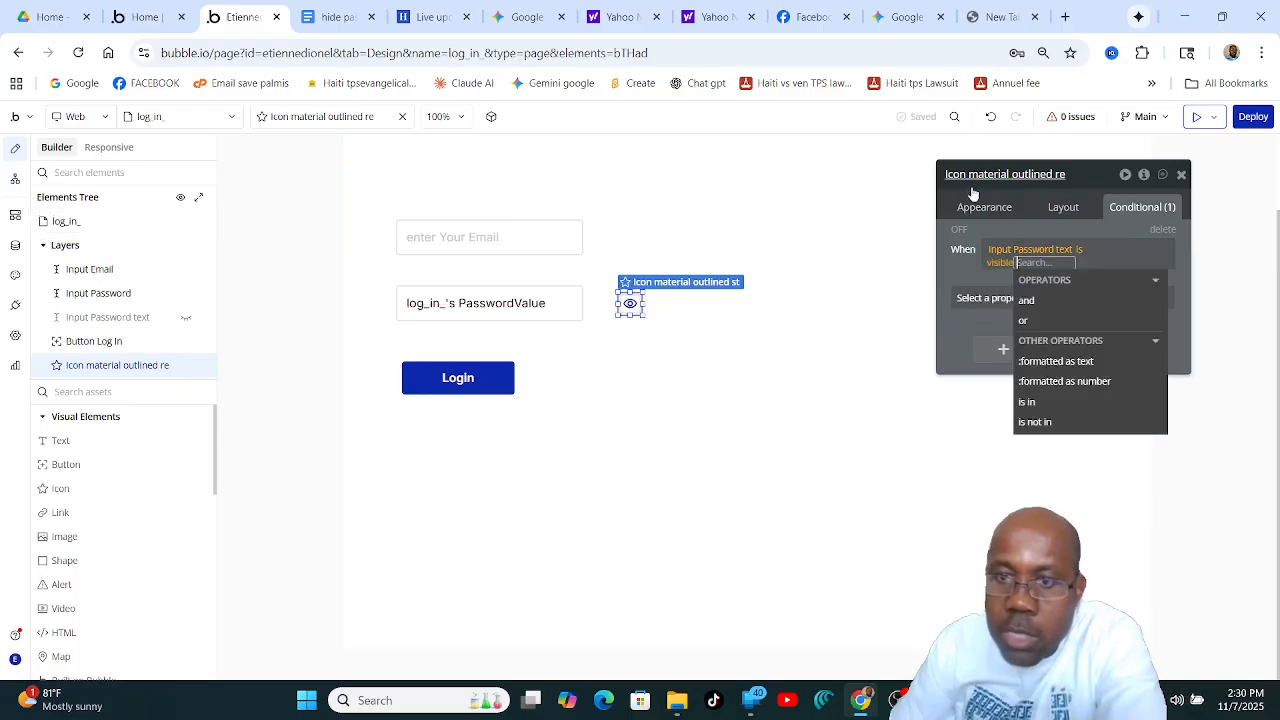
Consult pic 1 in Paint and add Icon as the property to change when Input Password text is visible.
mouse_move(733, 666)
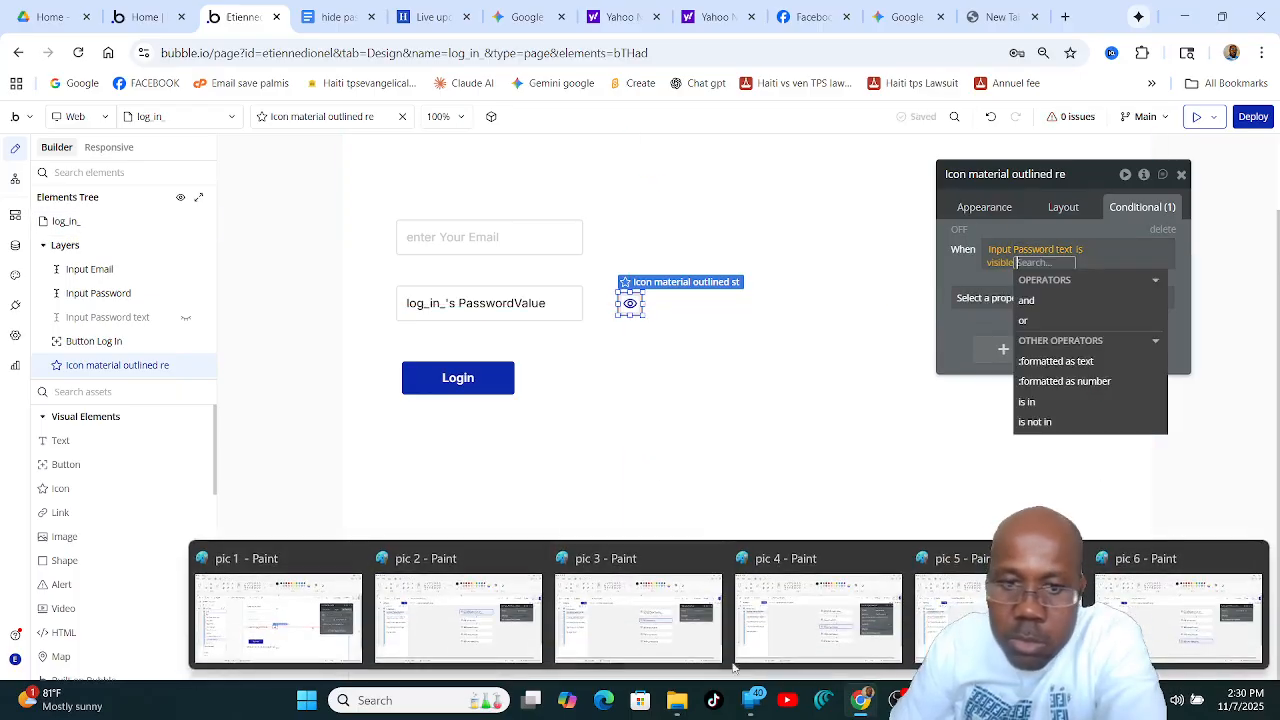
left_click(280, 615)
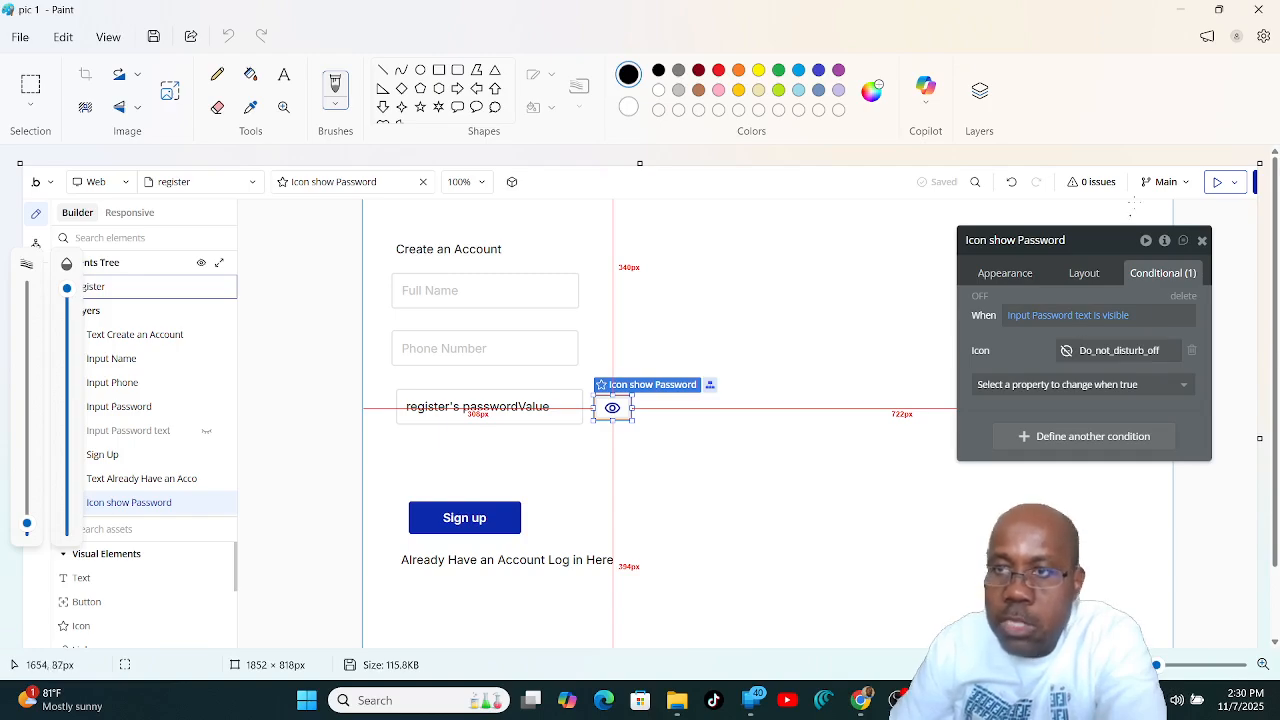
left_click(860, 700)
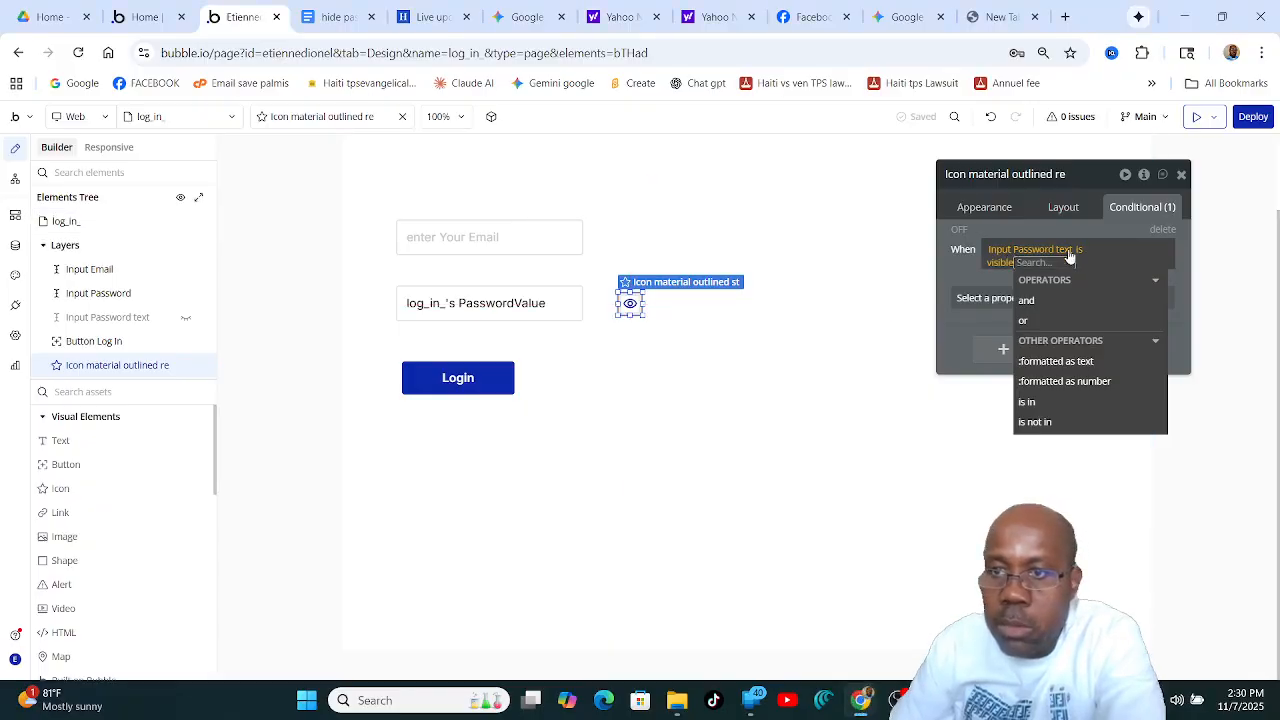
left_click_drag(955, 274, 959, 272)
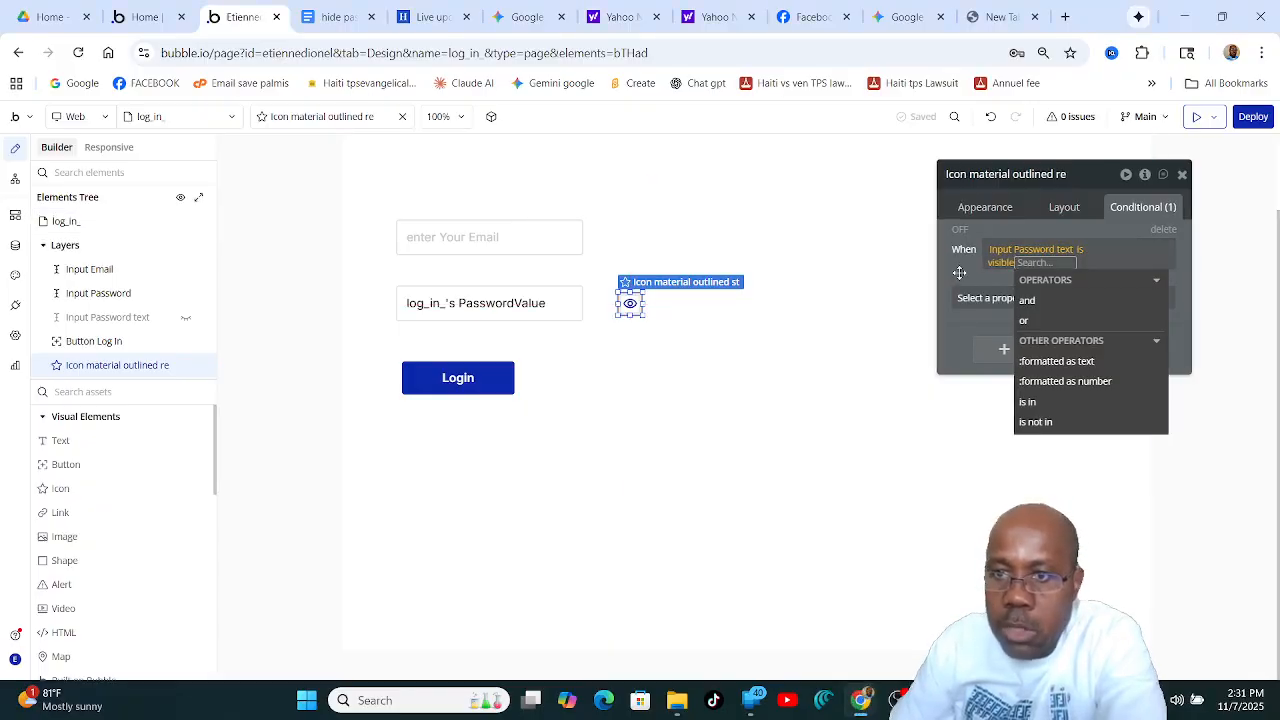
left_click(959, 272)
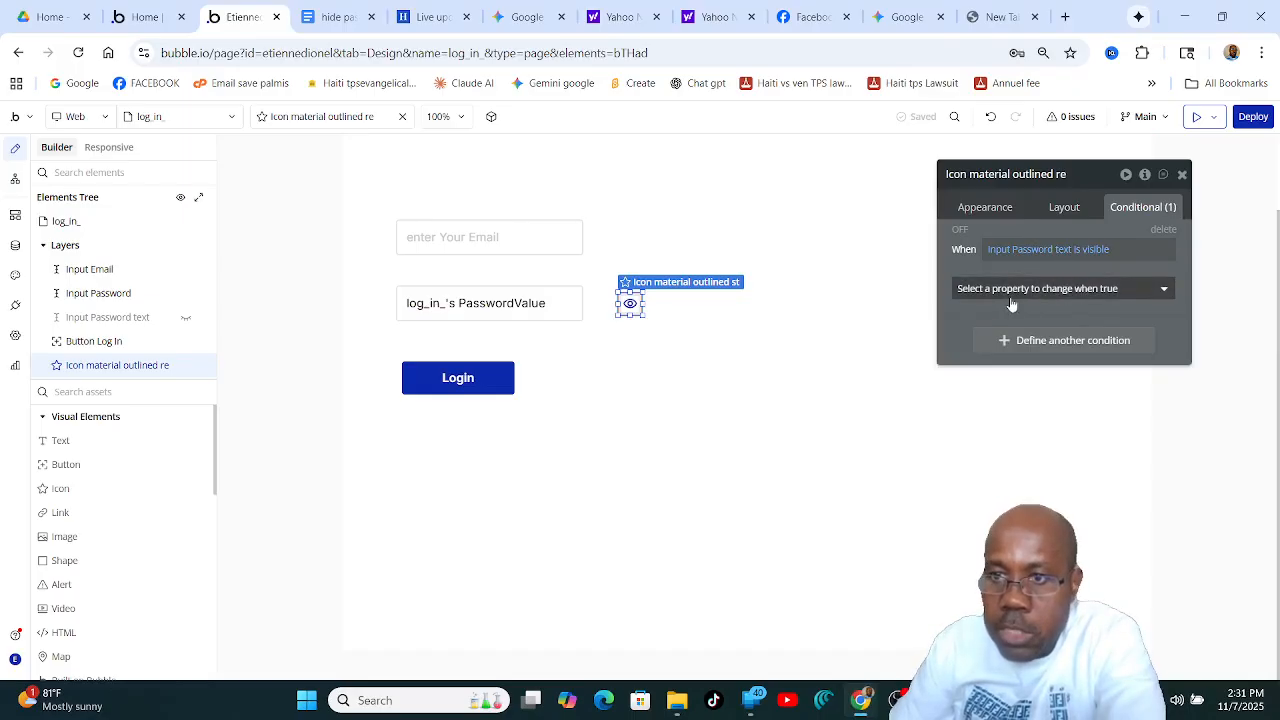
left_click(1165, 293)
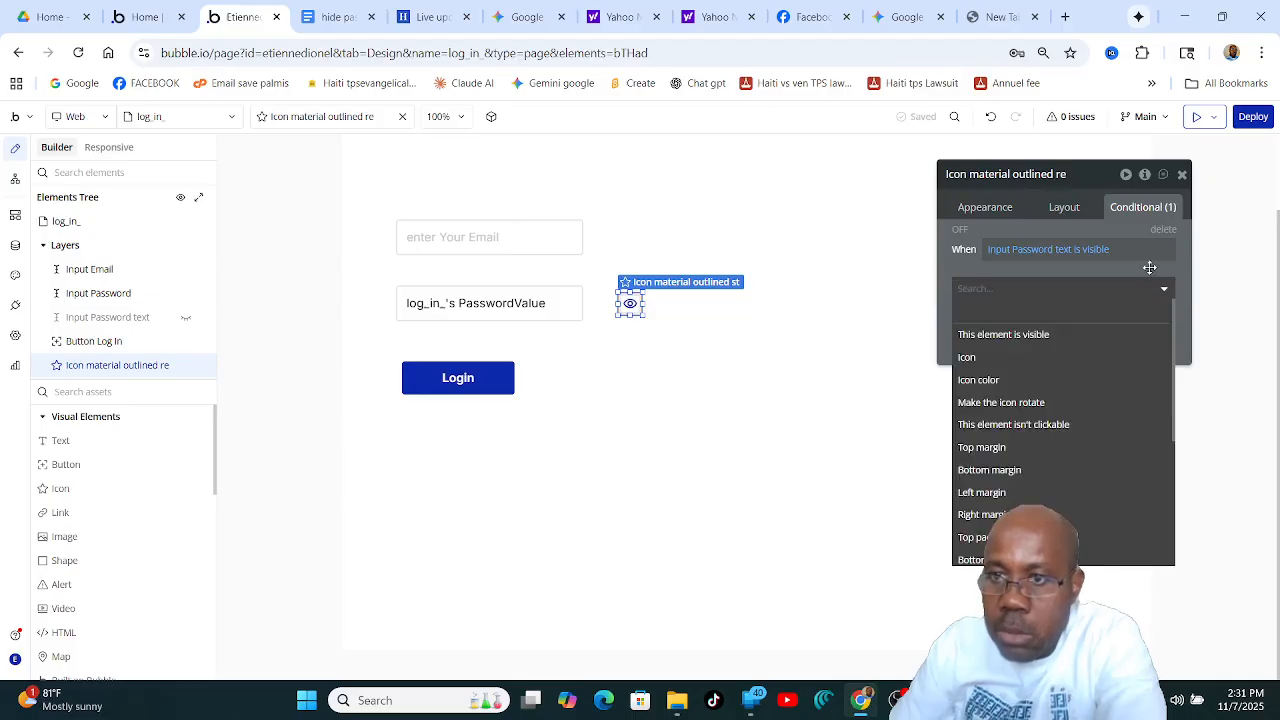
left_click(1150, 267)
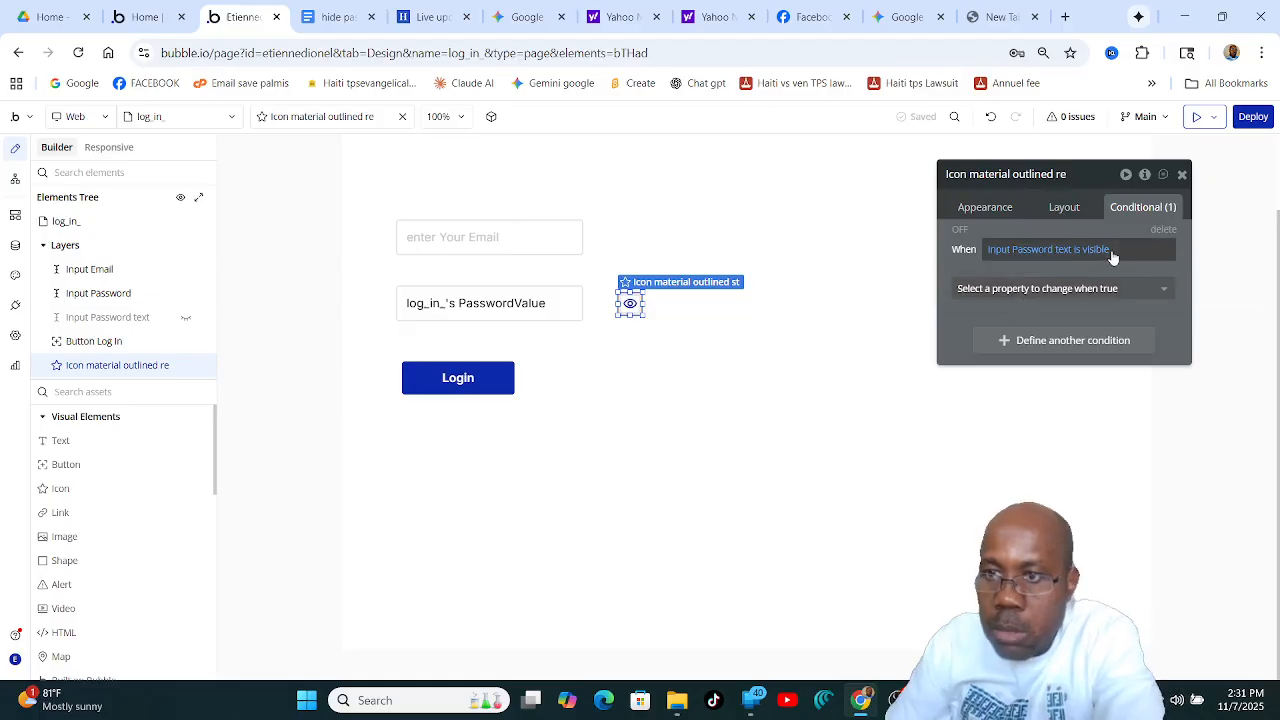
left_click(1075, 288)
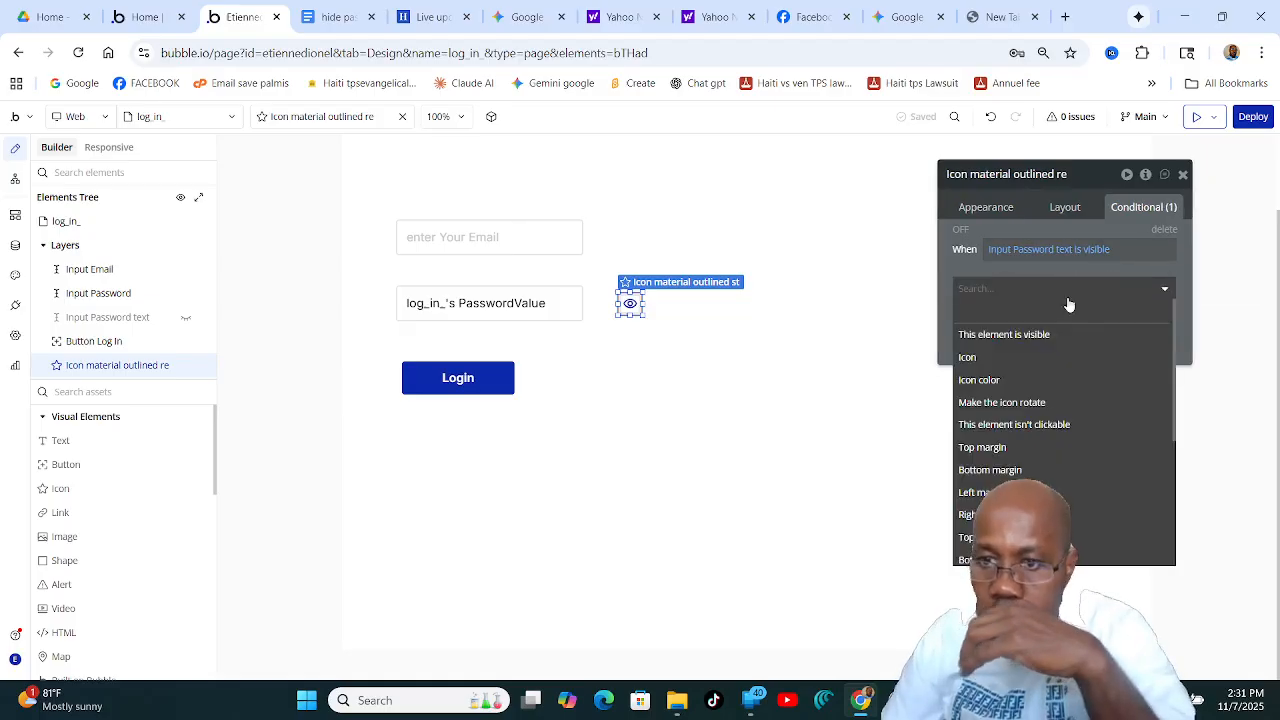
left_click(967, 359)
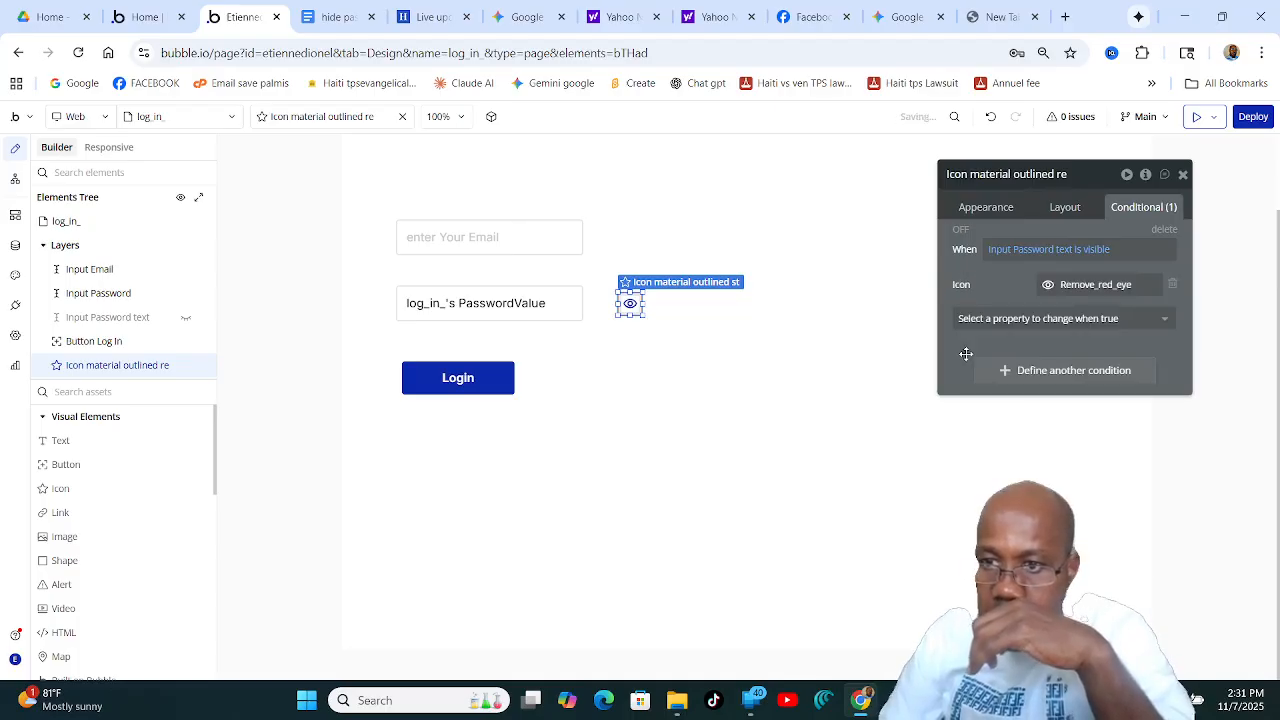
Try Report_off as the condition's icon and compare it with pic 1 in Paint.
left_click(1084, 287)
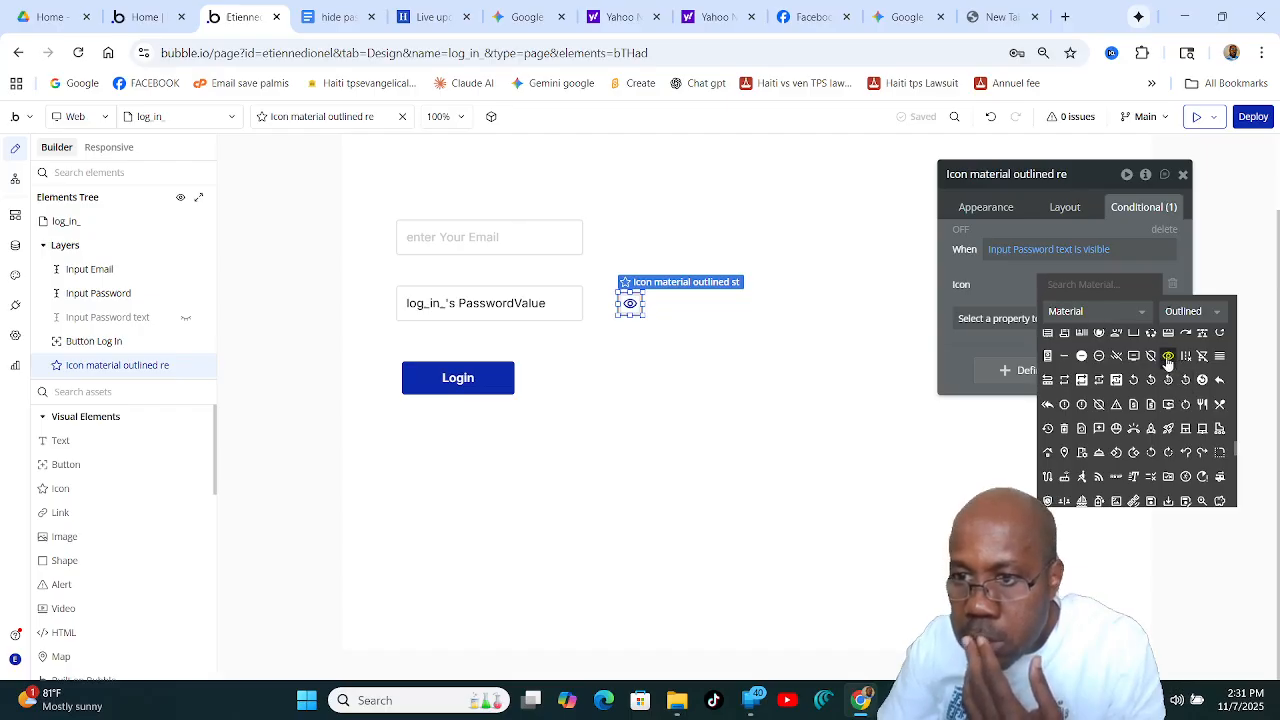
left_click(1099, 406)
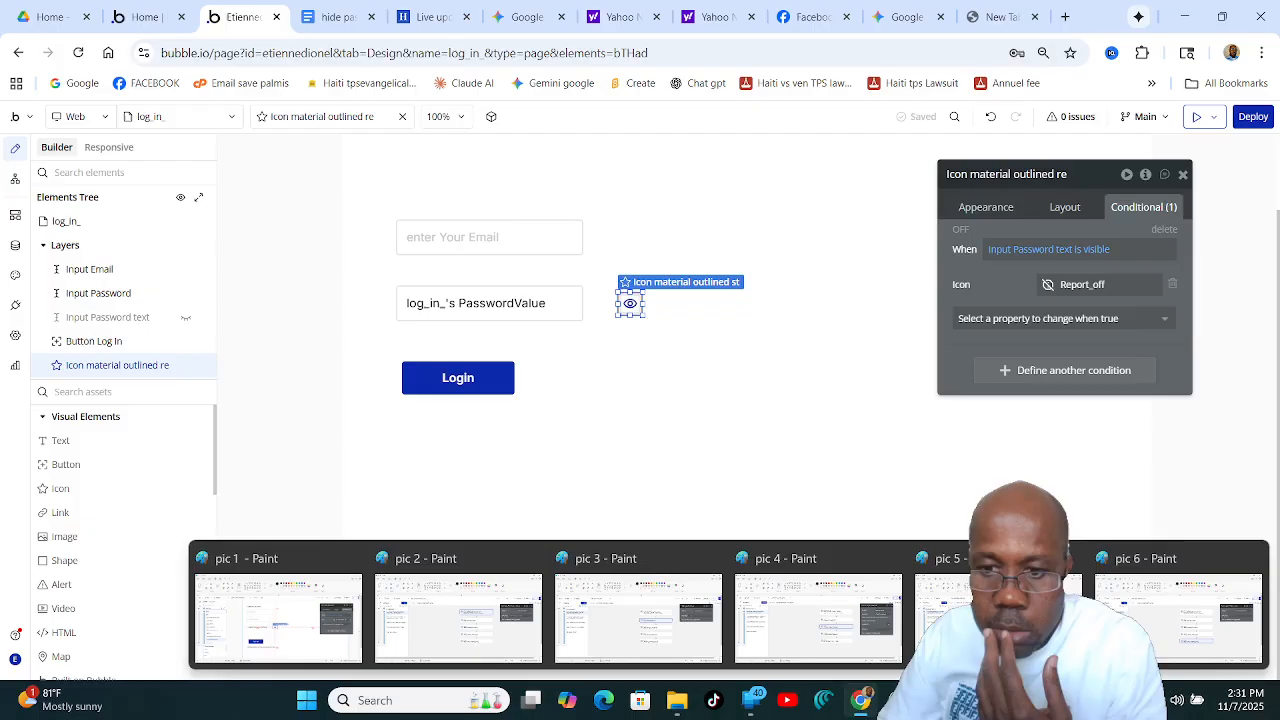
mouse_move(430, 643)
left_click(278, 618)
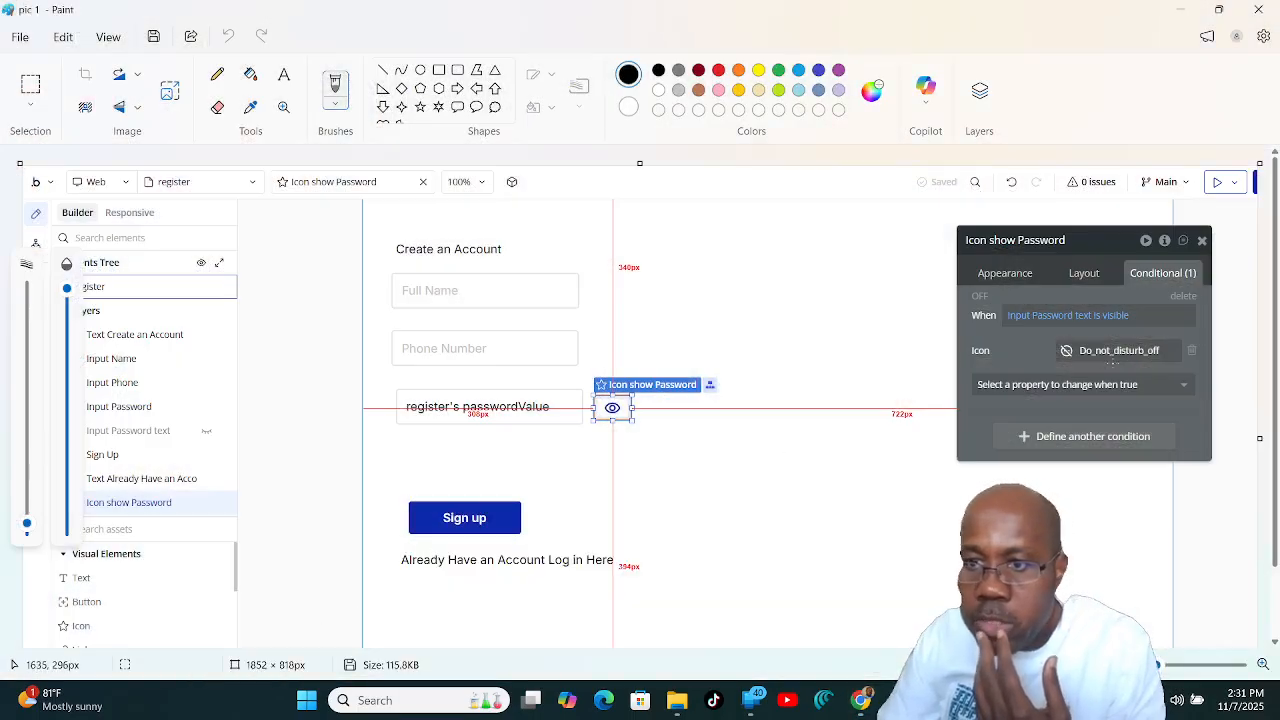
left_click(862, 705)
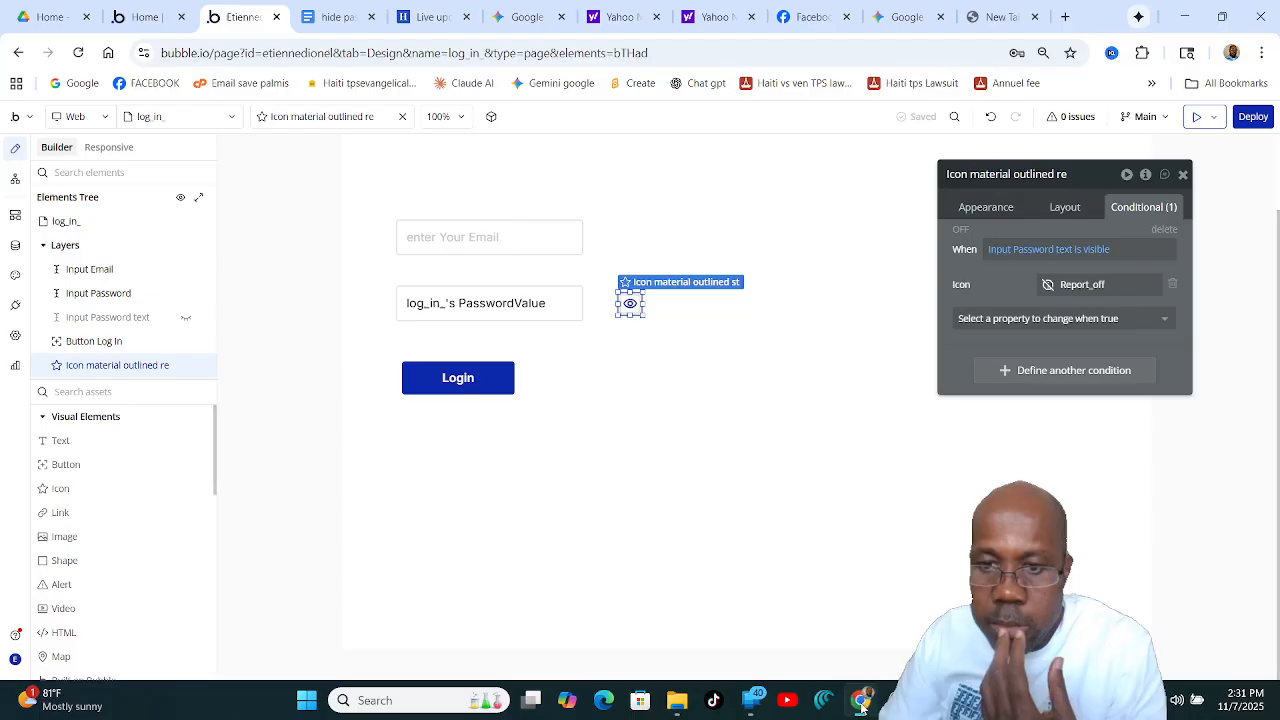
Search the outlined Material icons for "eye", "do" and "hid", and set the condition's icon to Hide_source.
left_click(1068, 285)
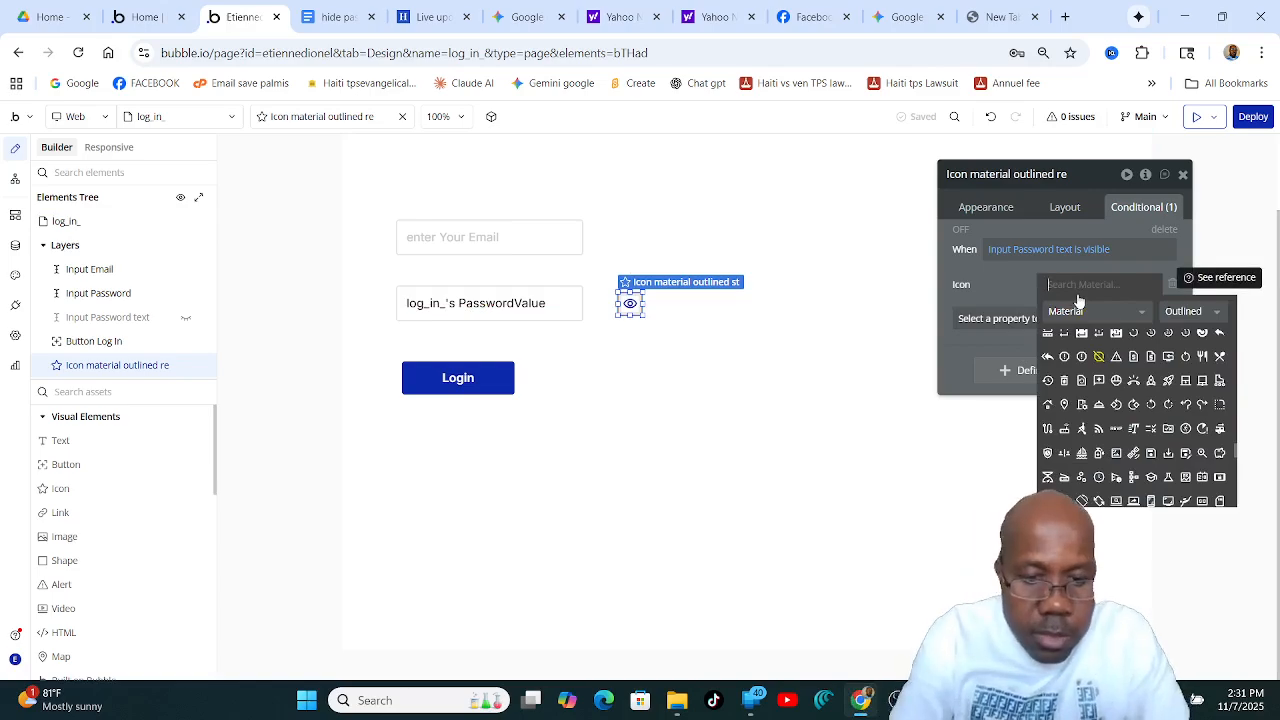
type("eye")
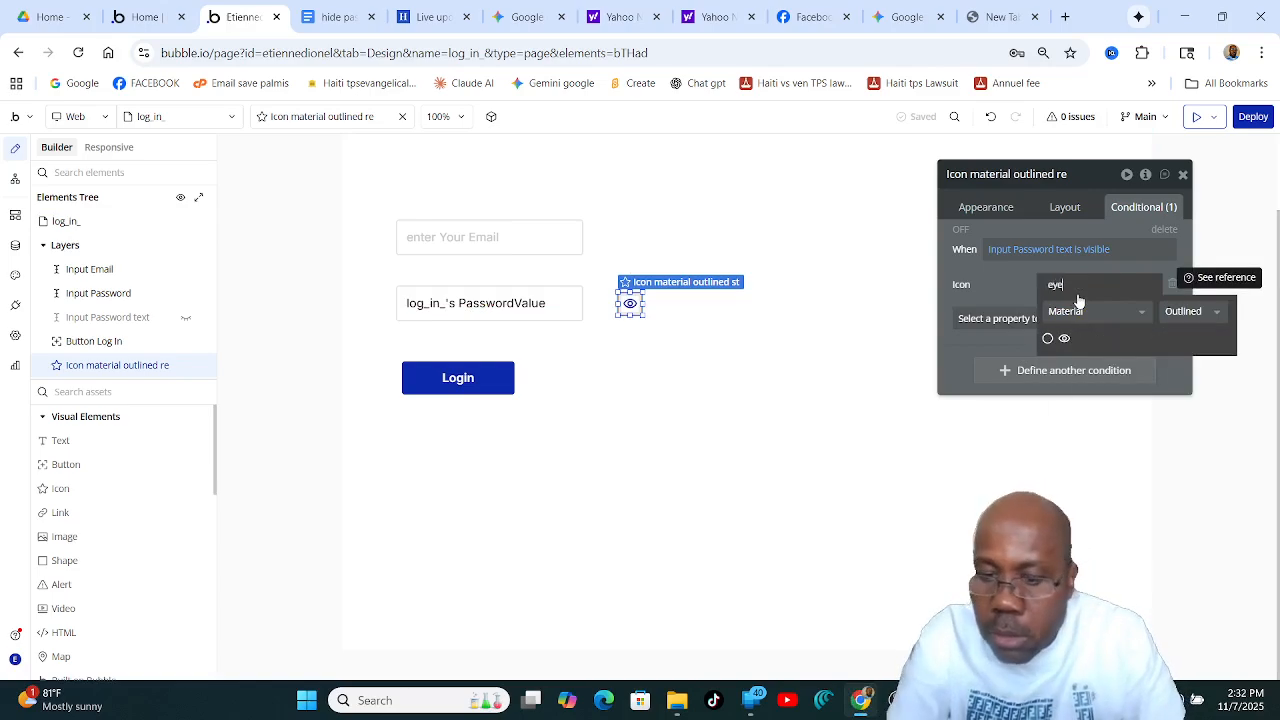
key("BackSpace")
key("BackSpace")
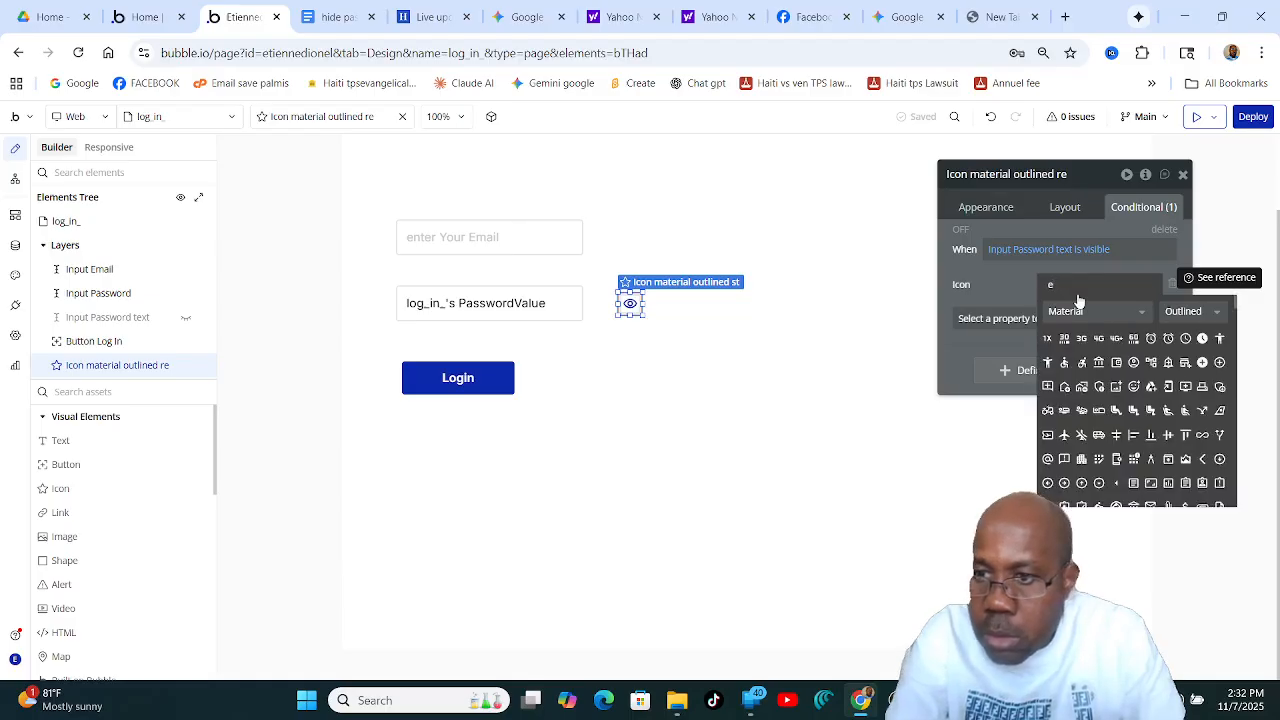
key("BackSpace")
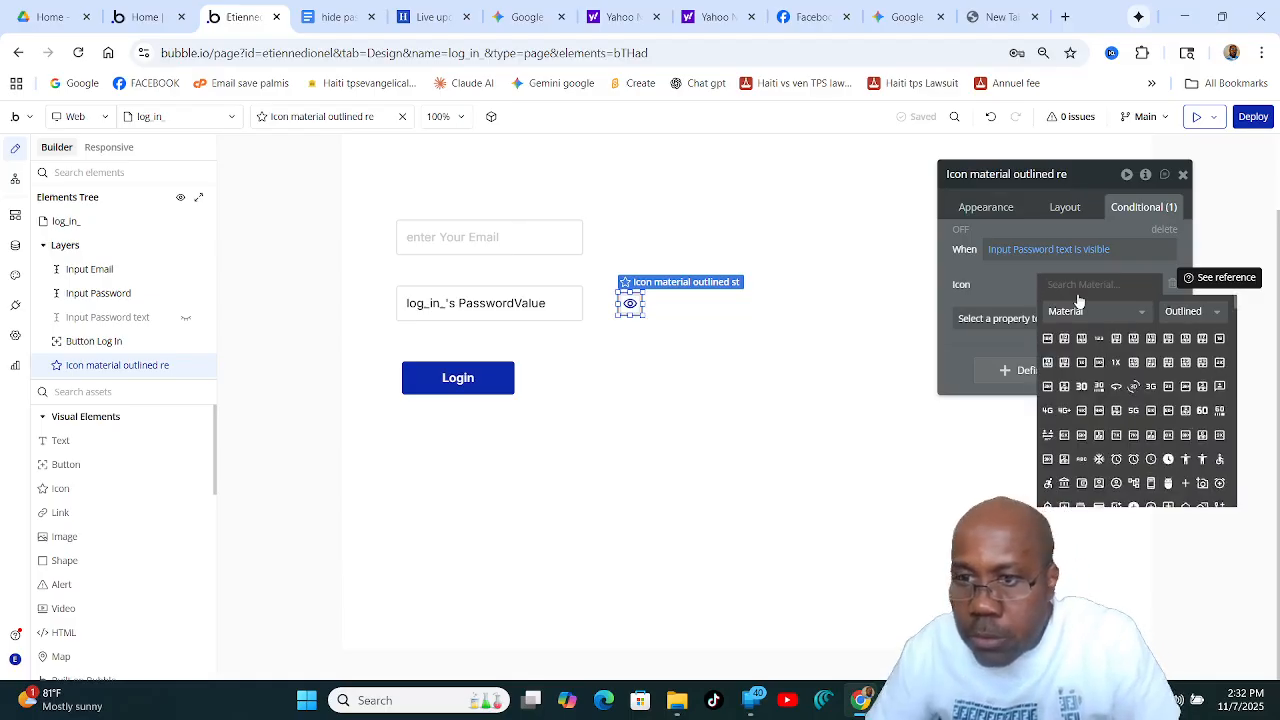
type("do")
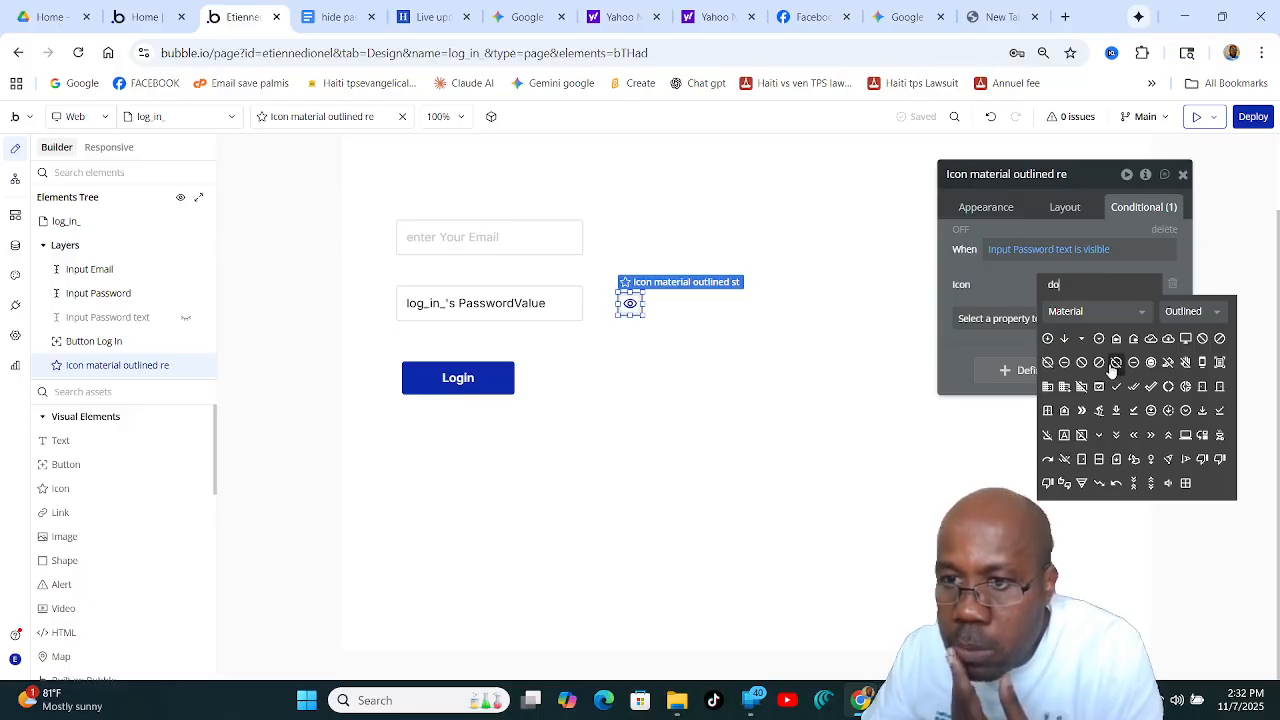
key("BackSpace")
key("BackSpace")
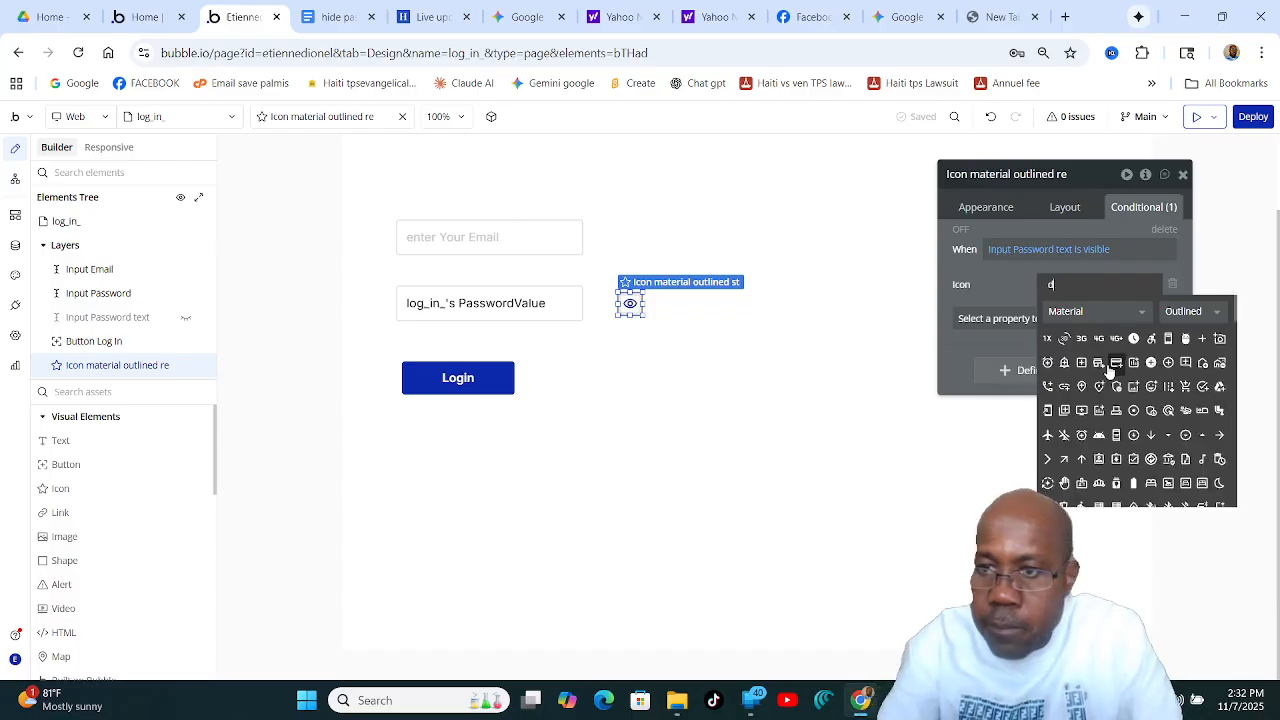
scroll(1110, 372, "down", 5)
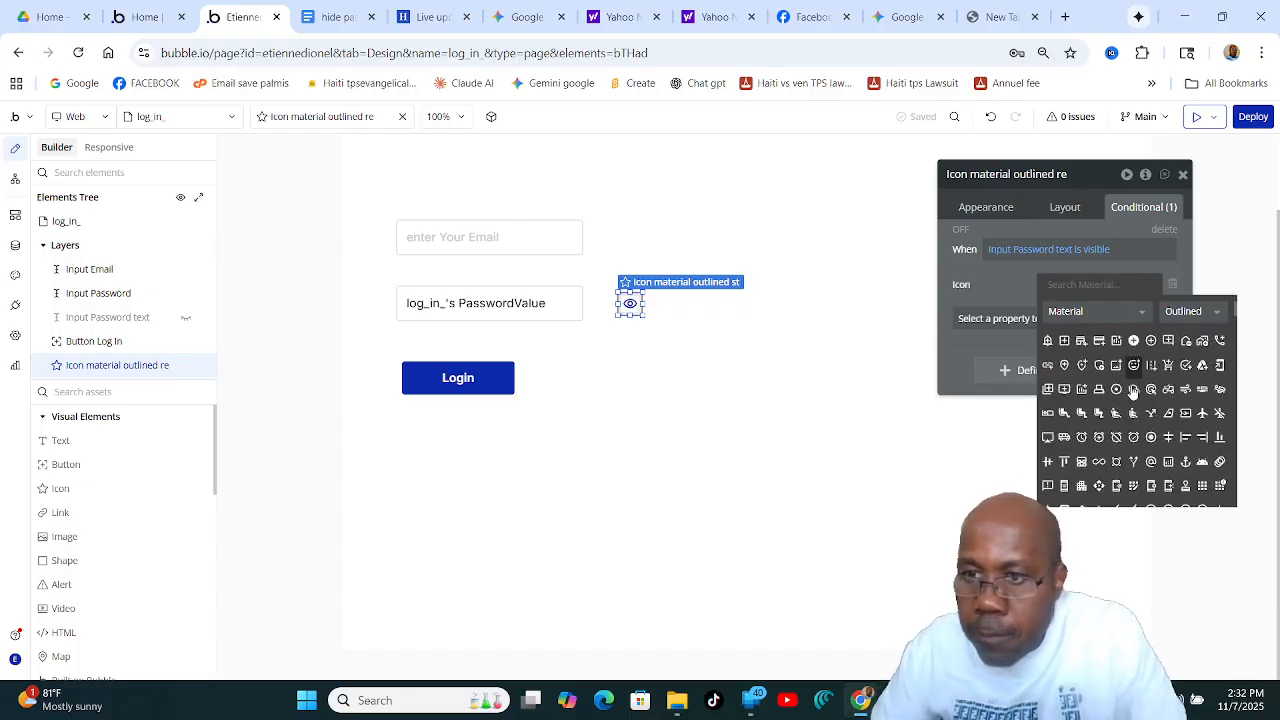
scroll(1133, 392, "down", 3)
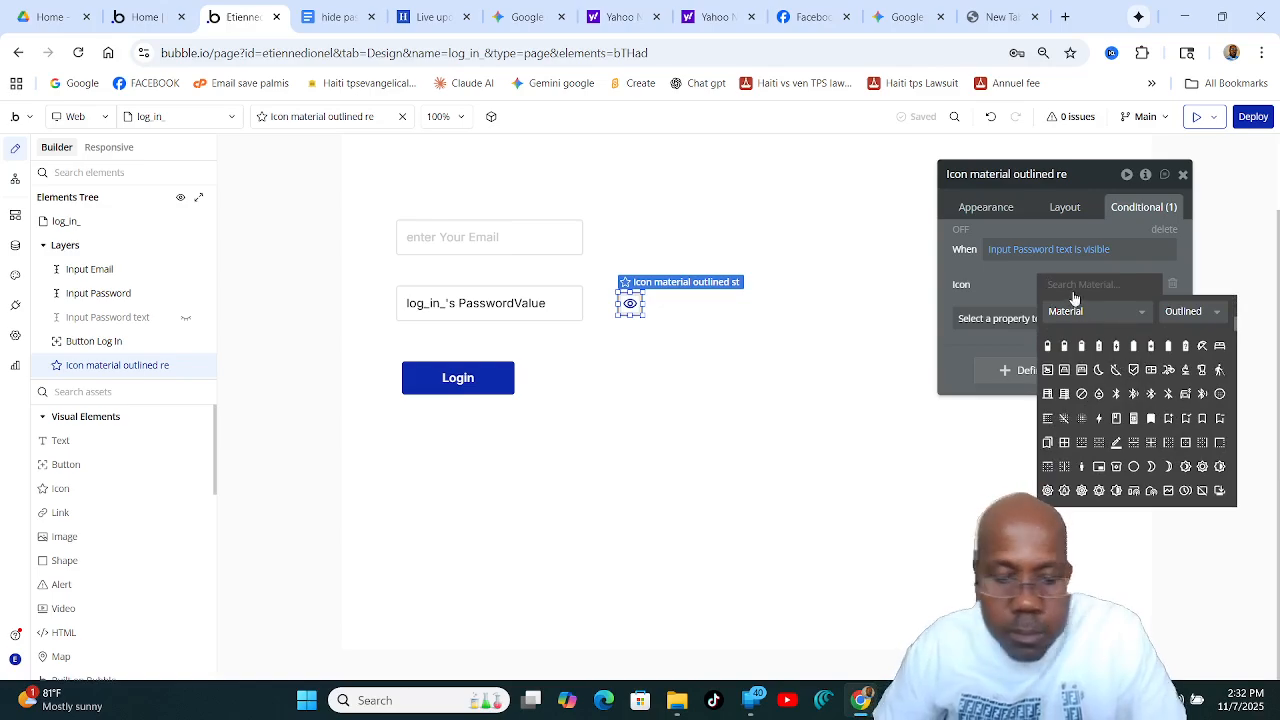
type("hi")
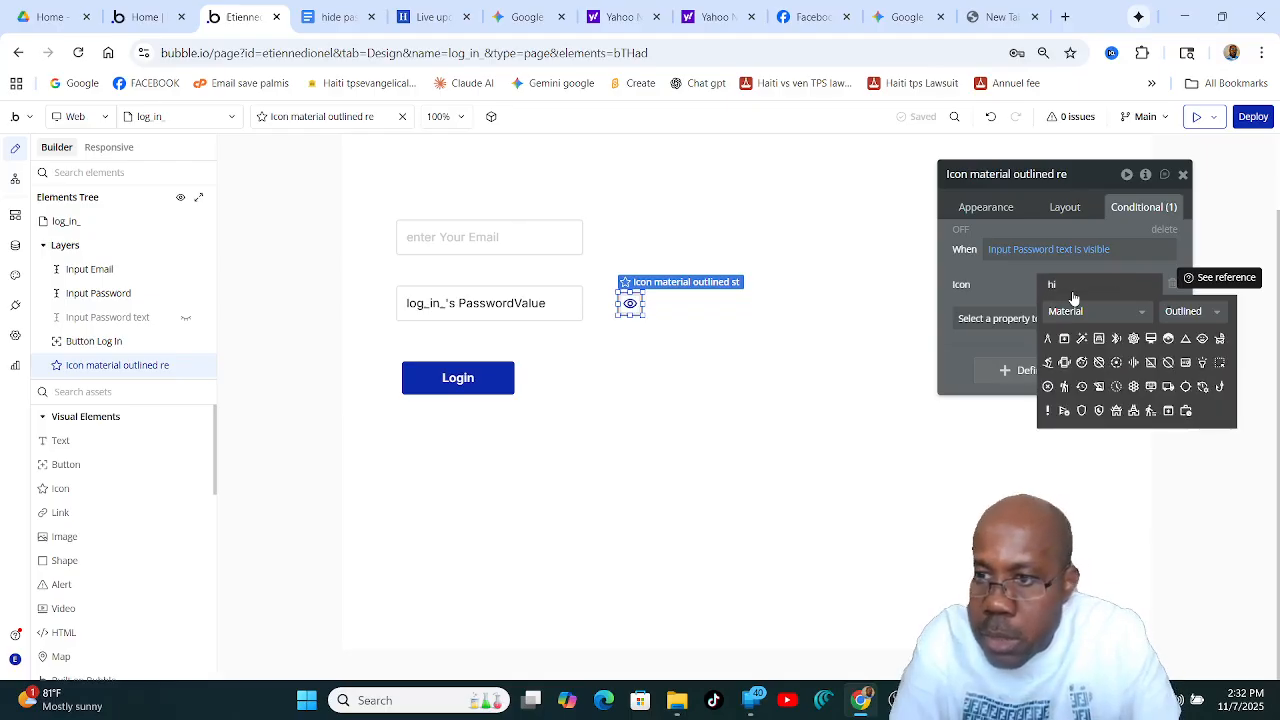
type("d")
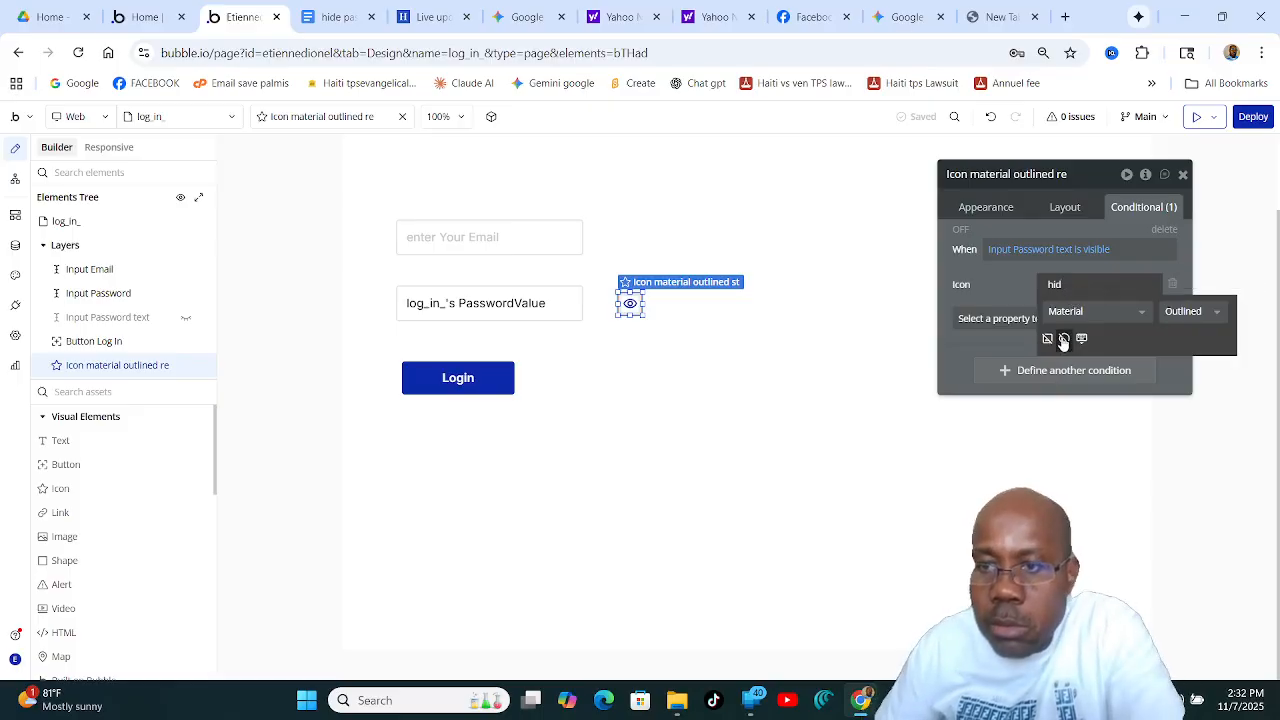
left_click(1062, 338)
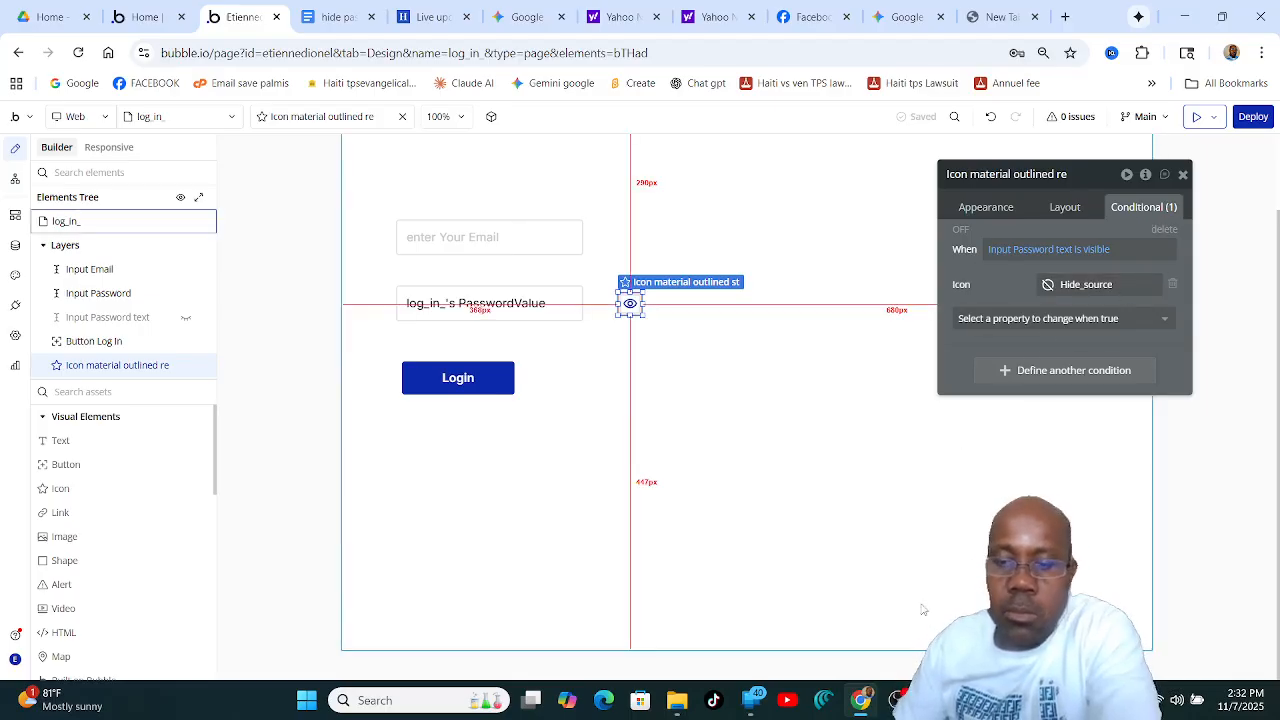
left_click(898, 700)
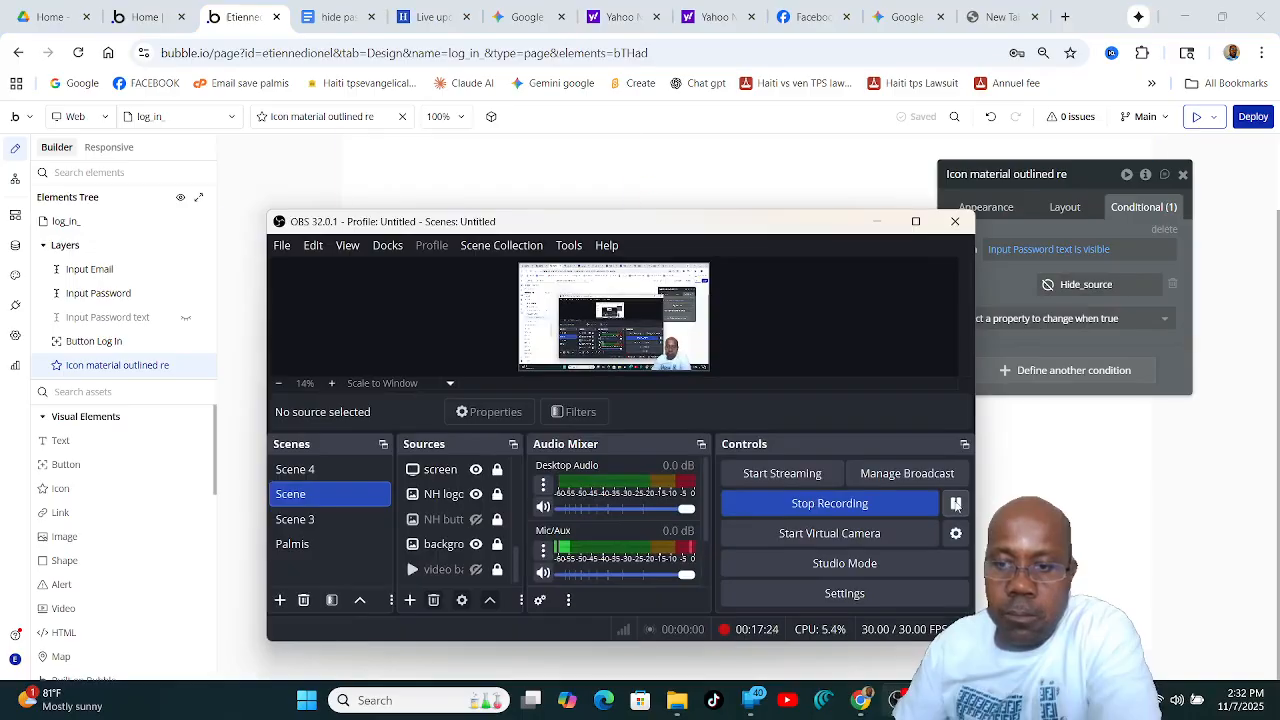
left_click(876, 220)
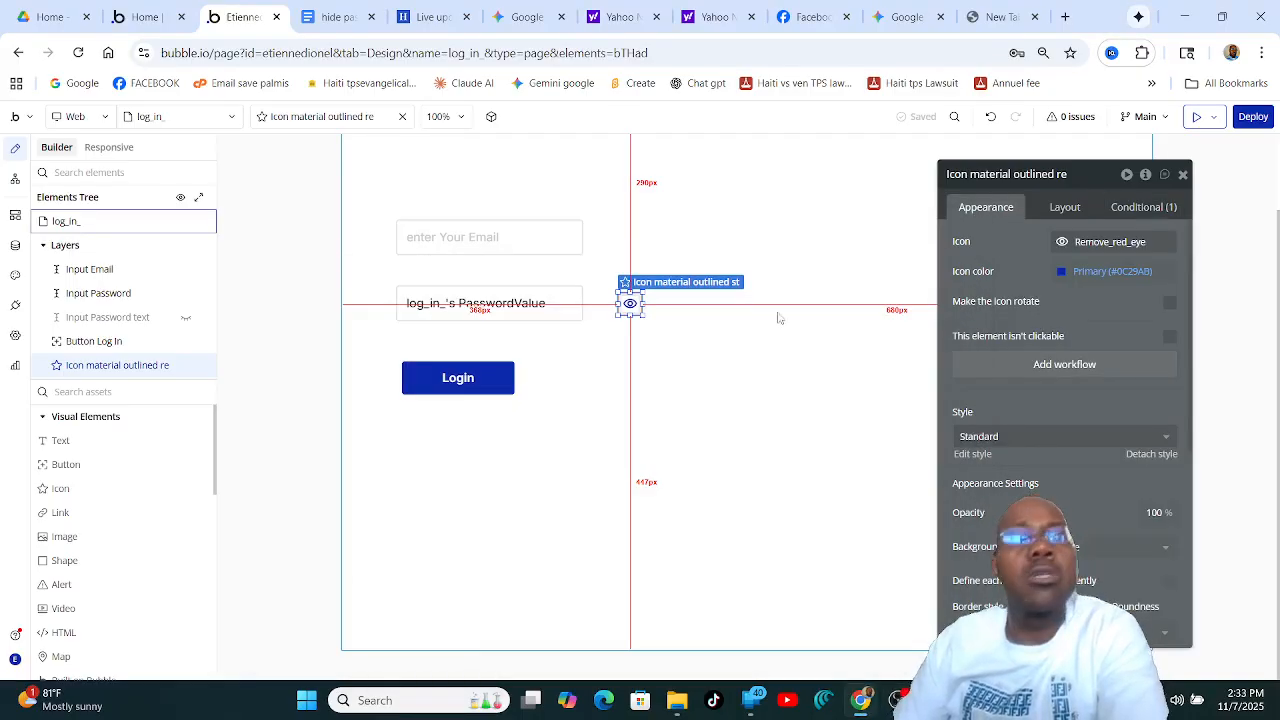
Add a click workflow to the eye icon and review the event's element choices and options.
left_click(1059, 366)
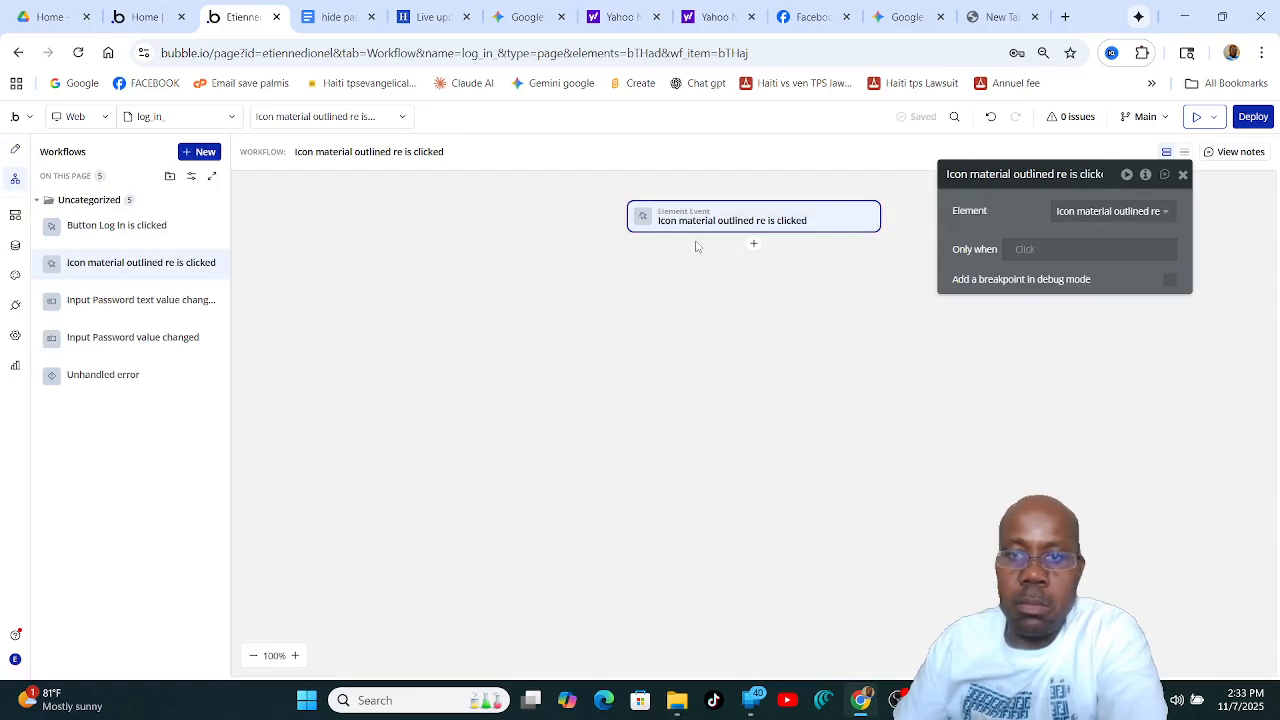
left_click(1166, 213)
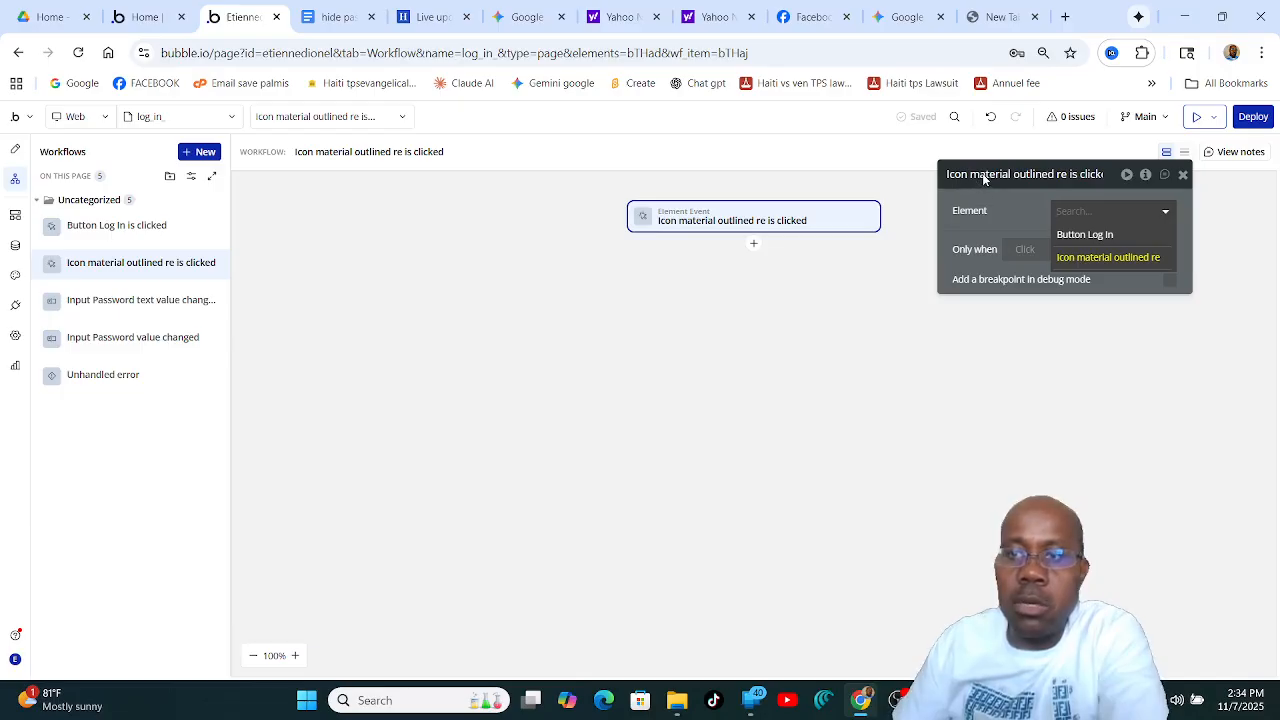
left_click(1183, 176)
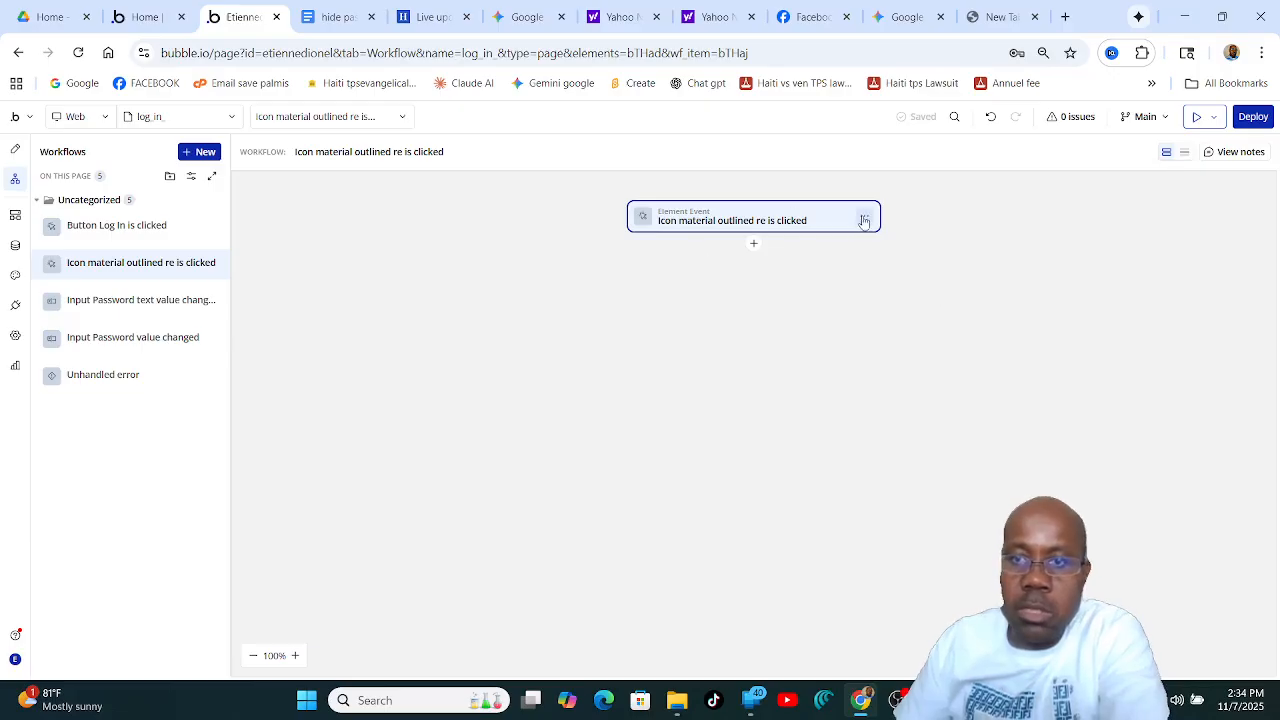
left_click(864, 221)
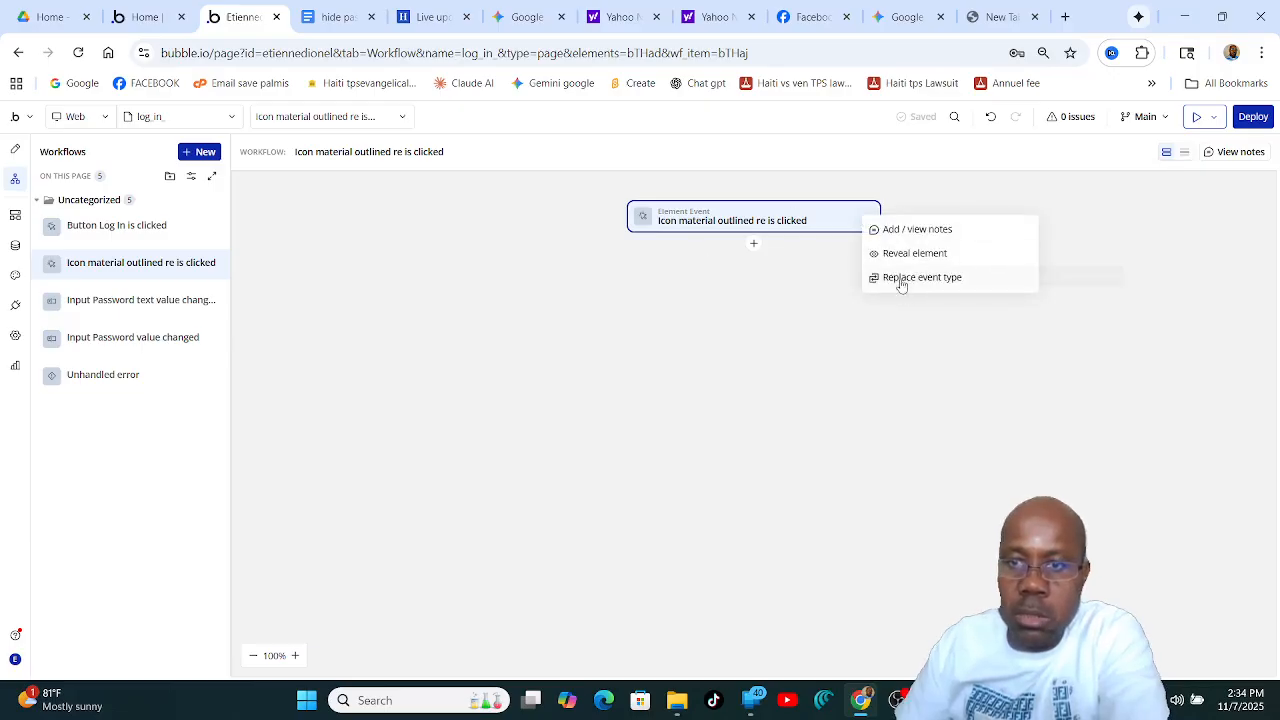
left_click(857, 216)
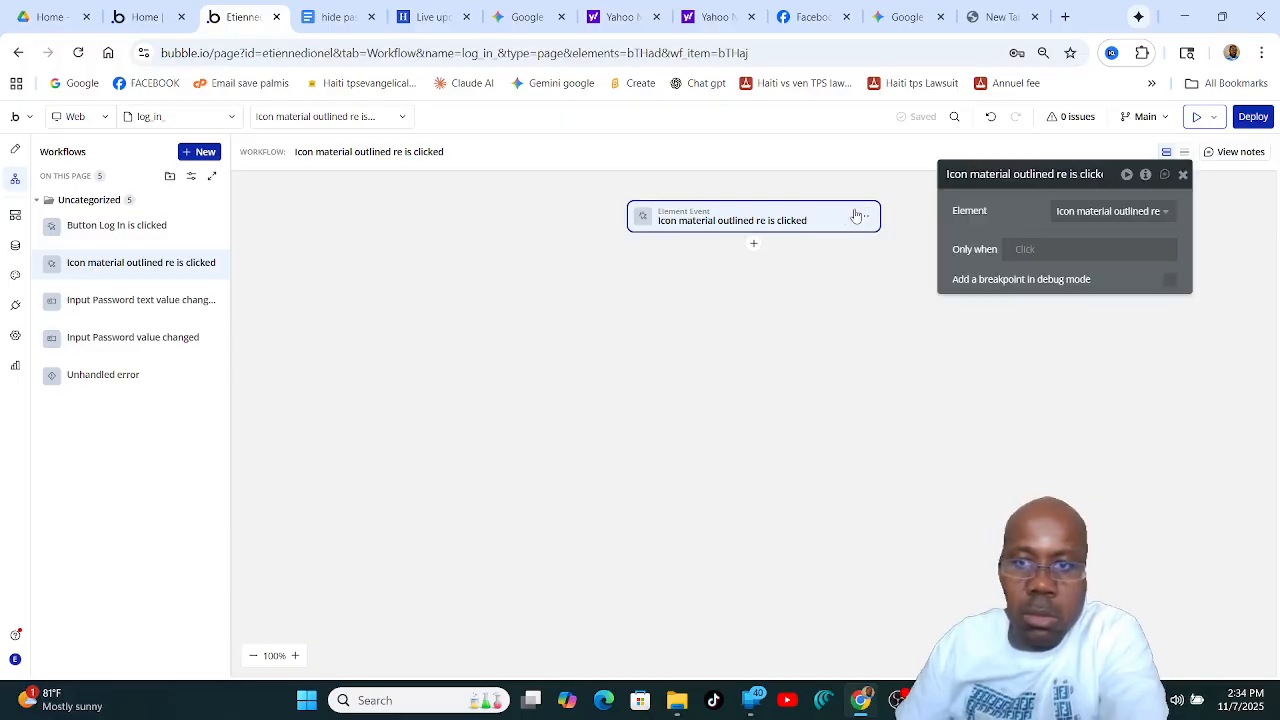
left_click(863, 219)
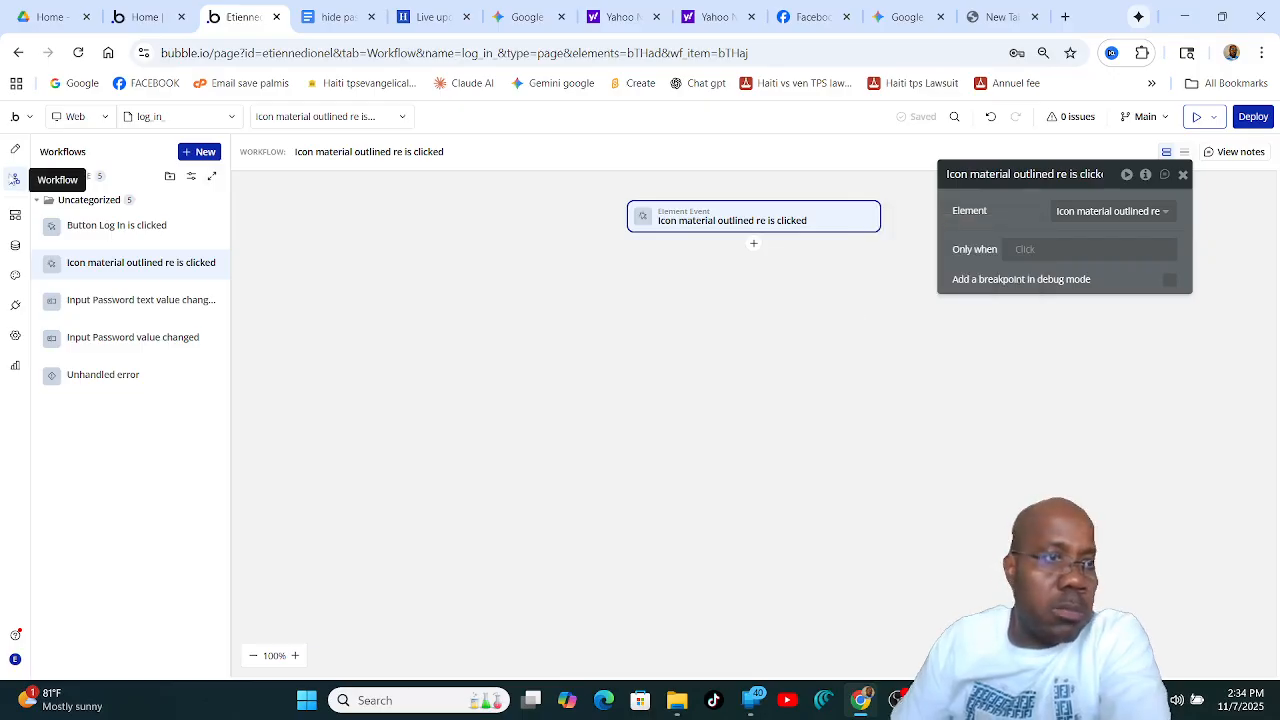
Return to the page design and rename the eye icon element as Icon show password.
left_click(15, 149)
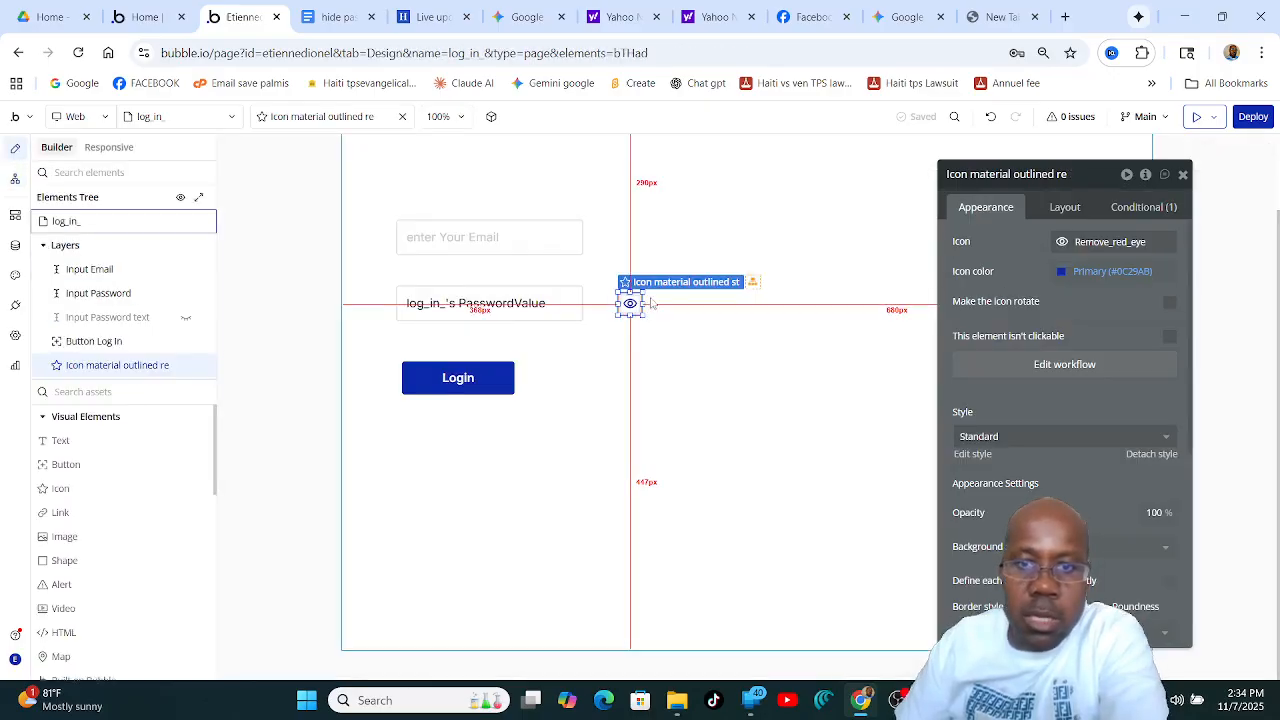
right_click(658, 284)
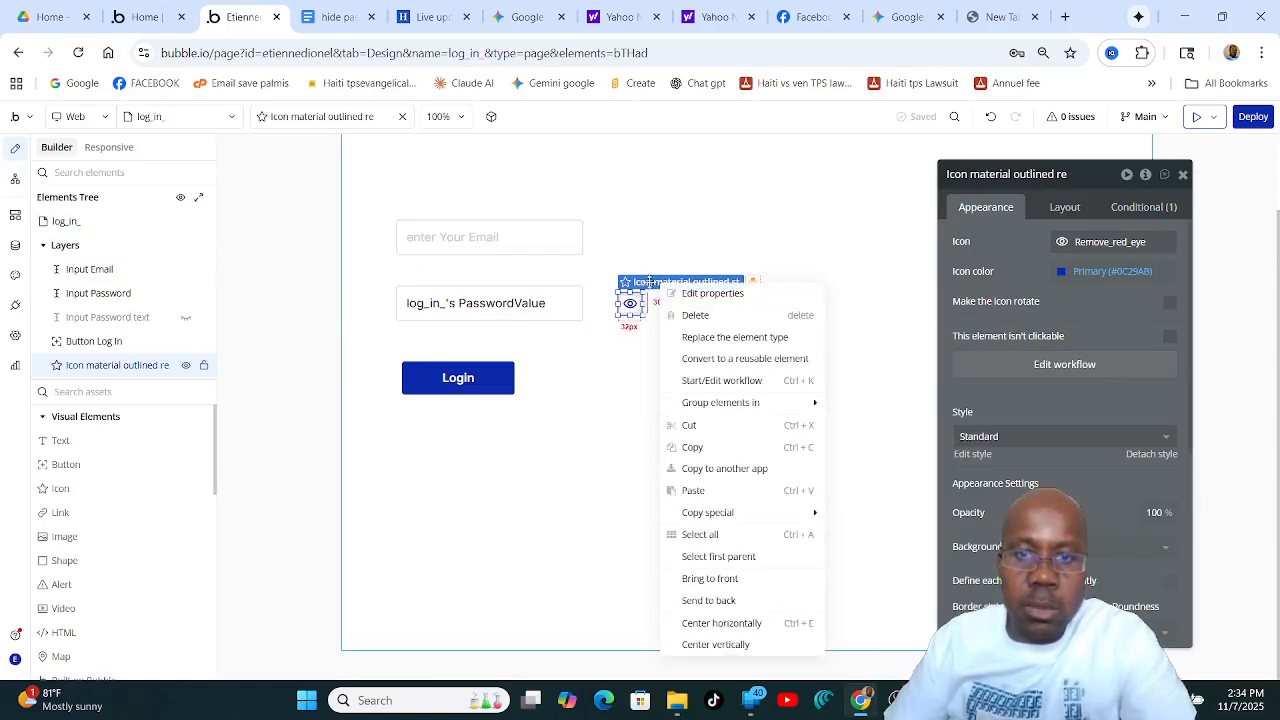
left_click(660, 282)
left_click(663, 281)
left_click(660, 282)
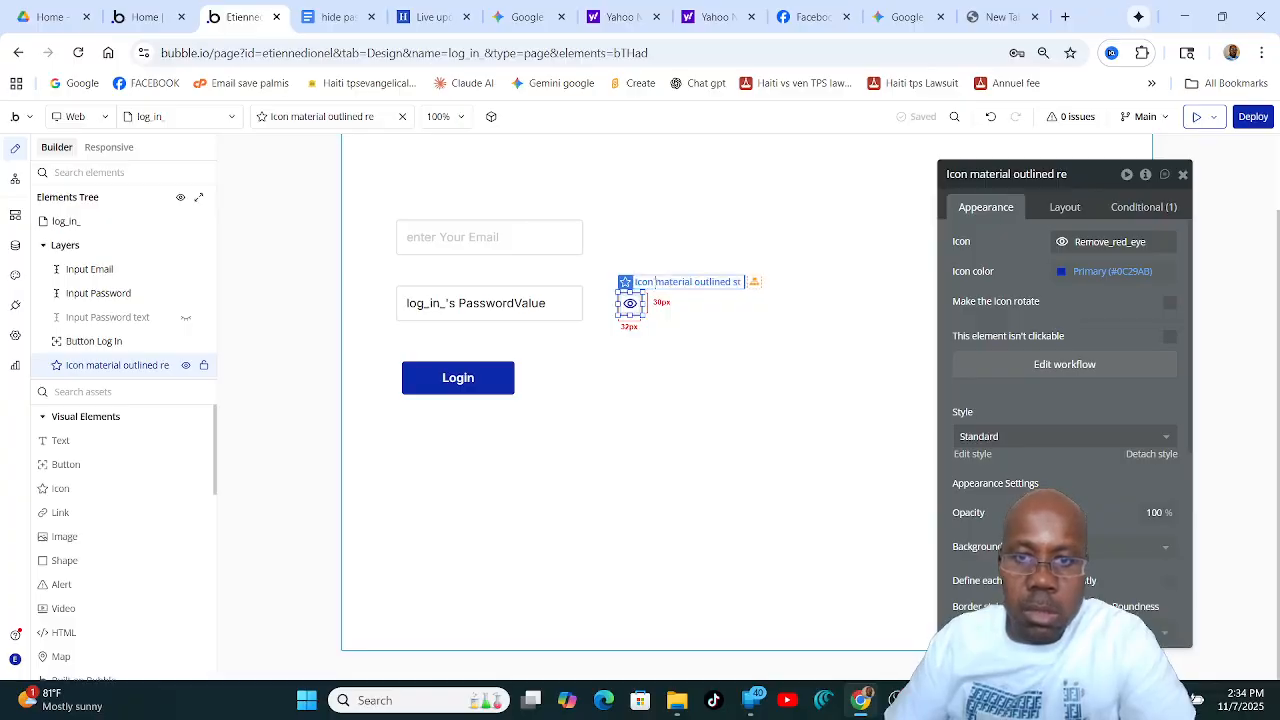
type("show")
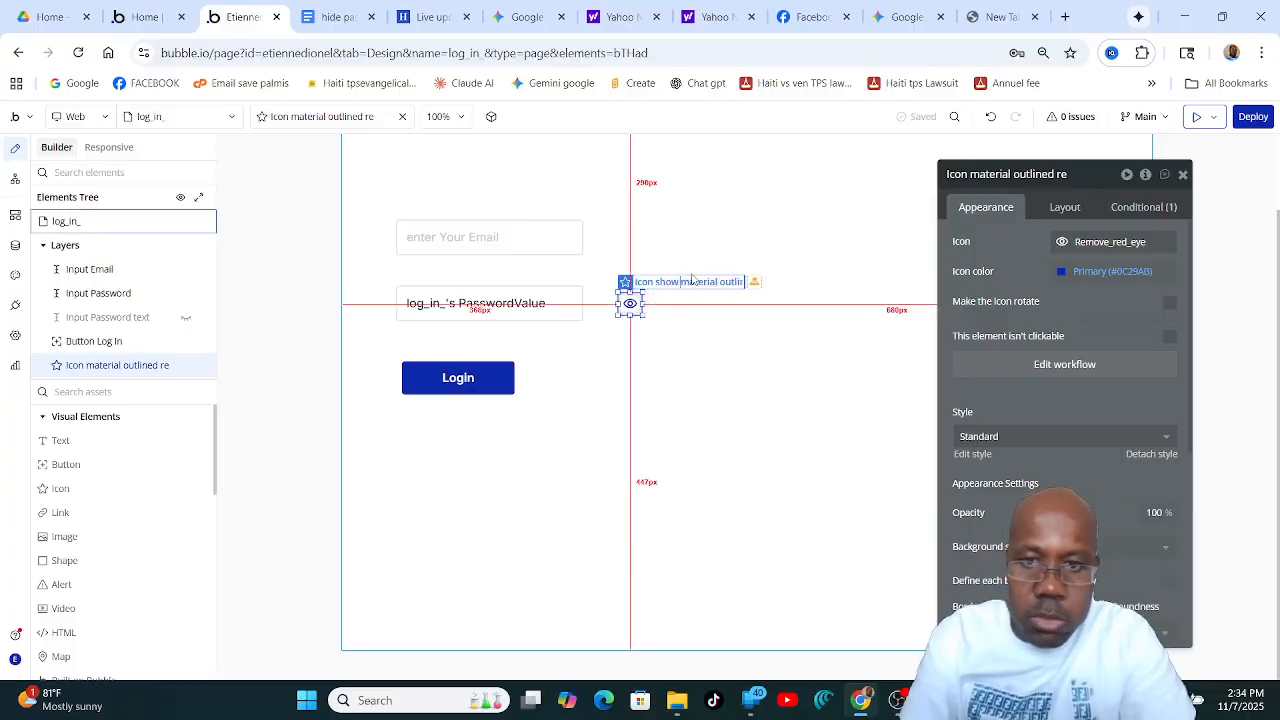
key("Delete")
key("Delete")
key("Delete")
key("Delete")
key("Delete")
key("Delete")
key("Delete")
key("Delete")
key("Delete")
key("Delete")
key("Delete")
key("Delete")
key("Delete")
key("Delete")
key("Delete")
key("Delete")
key("Delete")
key("Delete")
key("Delete")
key("Delete")
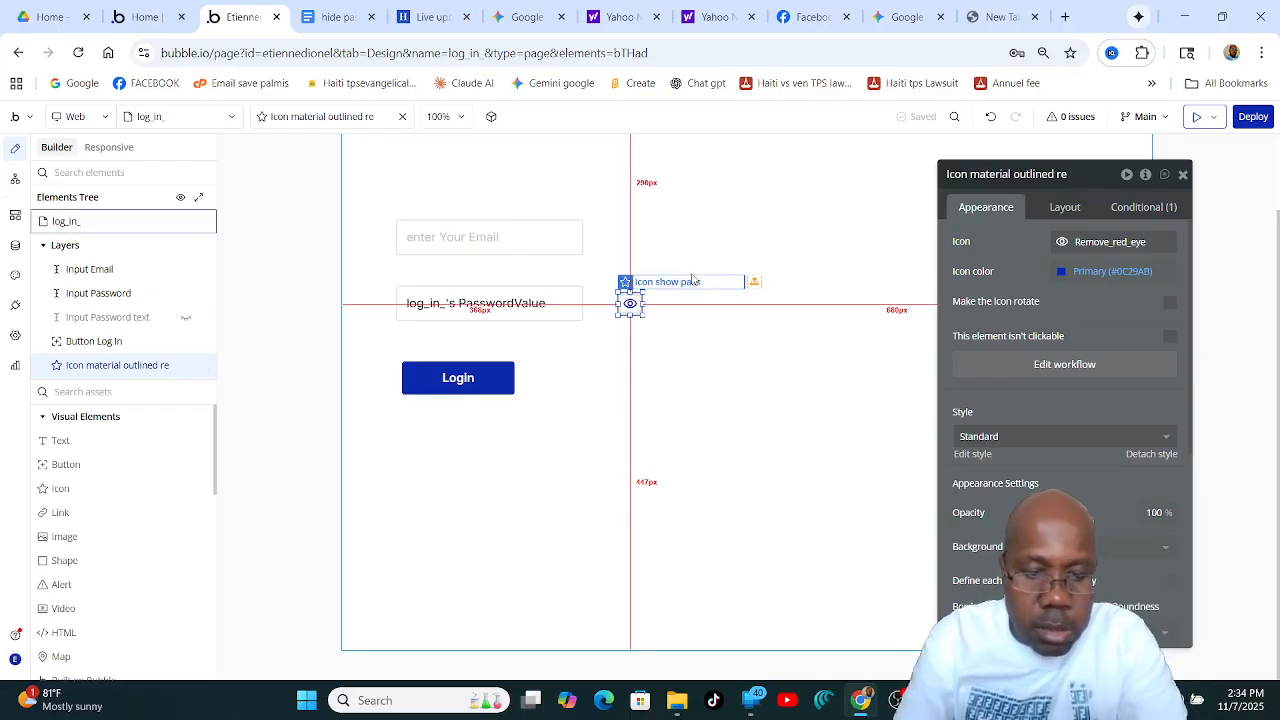
type("password")
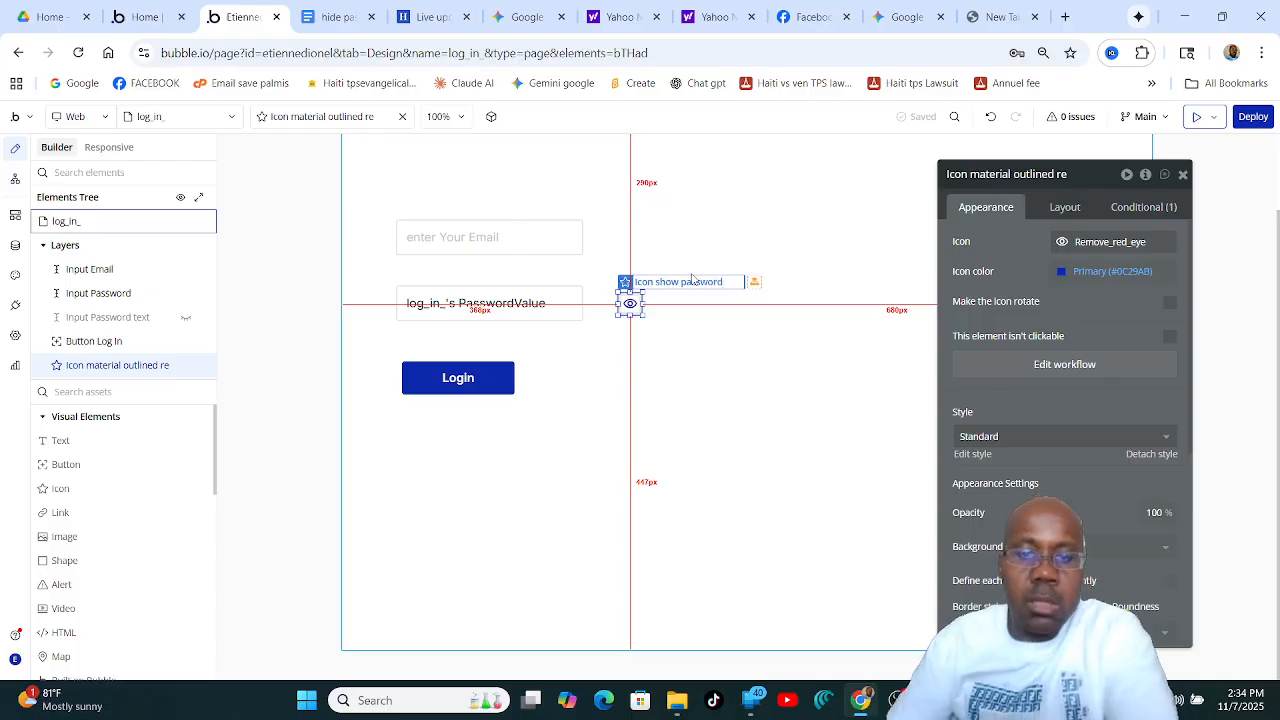
left_click(640, 318)
left_click(630, 302)
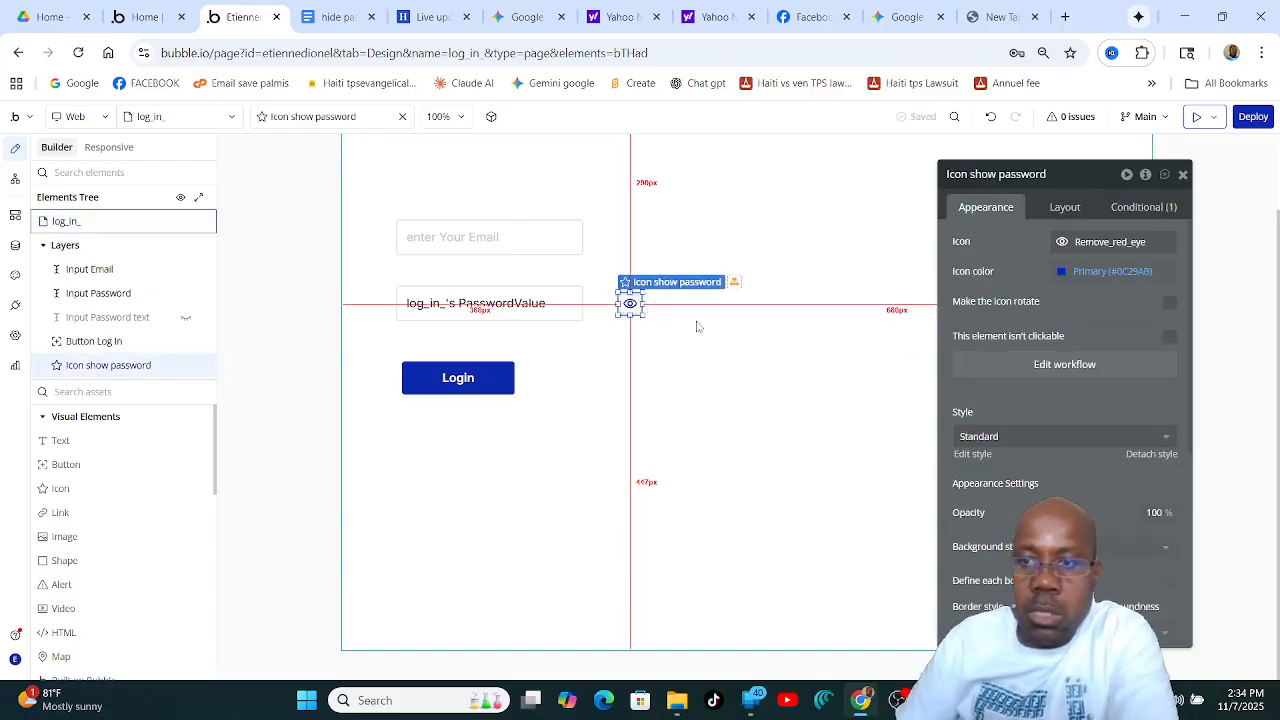
Open the eye icon's click workflow and consult pic 2 in Paint for the event's settings.
left_click(1063, 365)
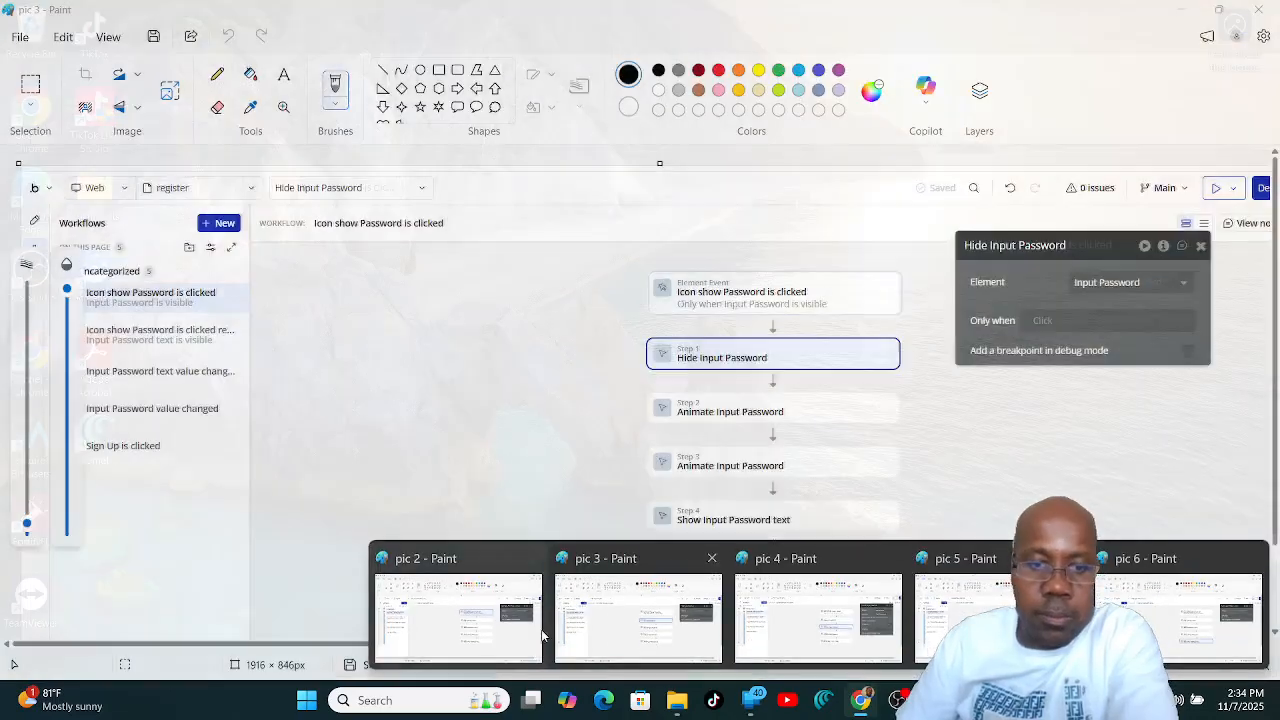
left_click(541, 629)
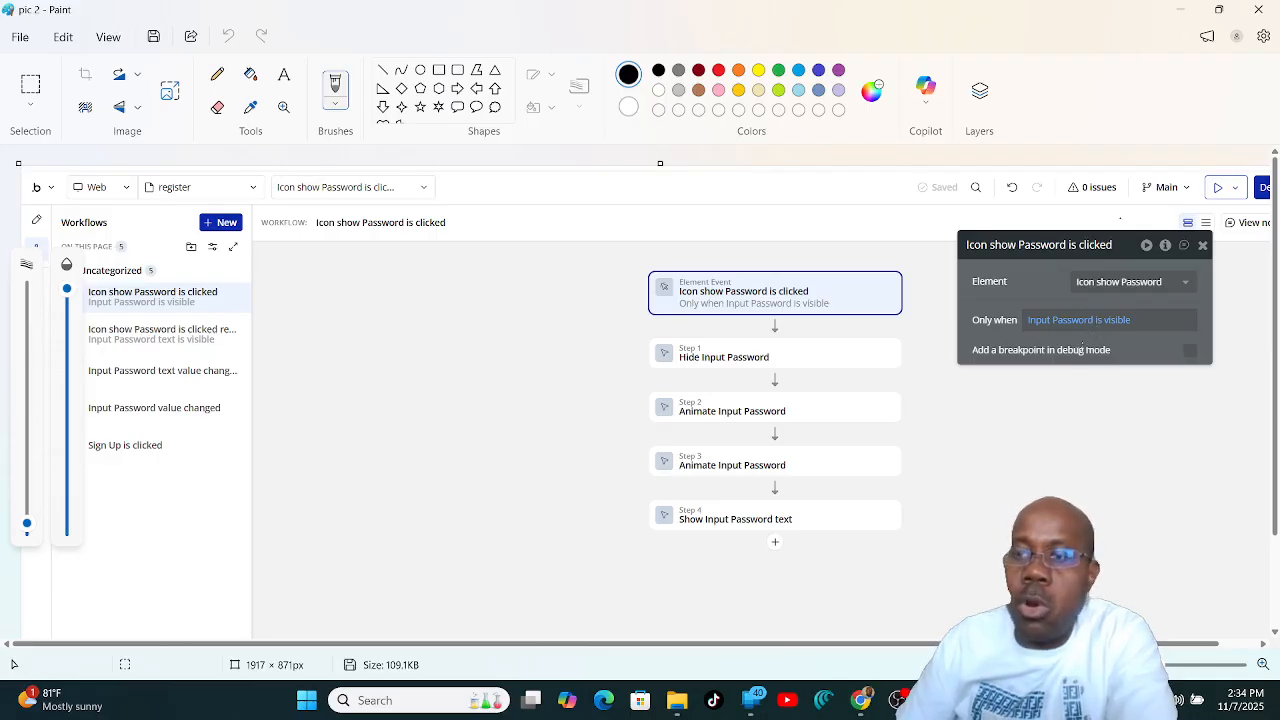
left_click(1180, 12)
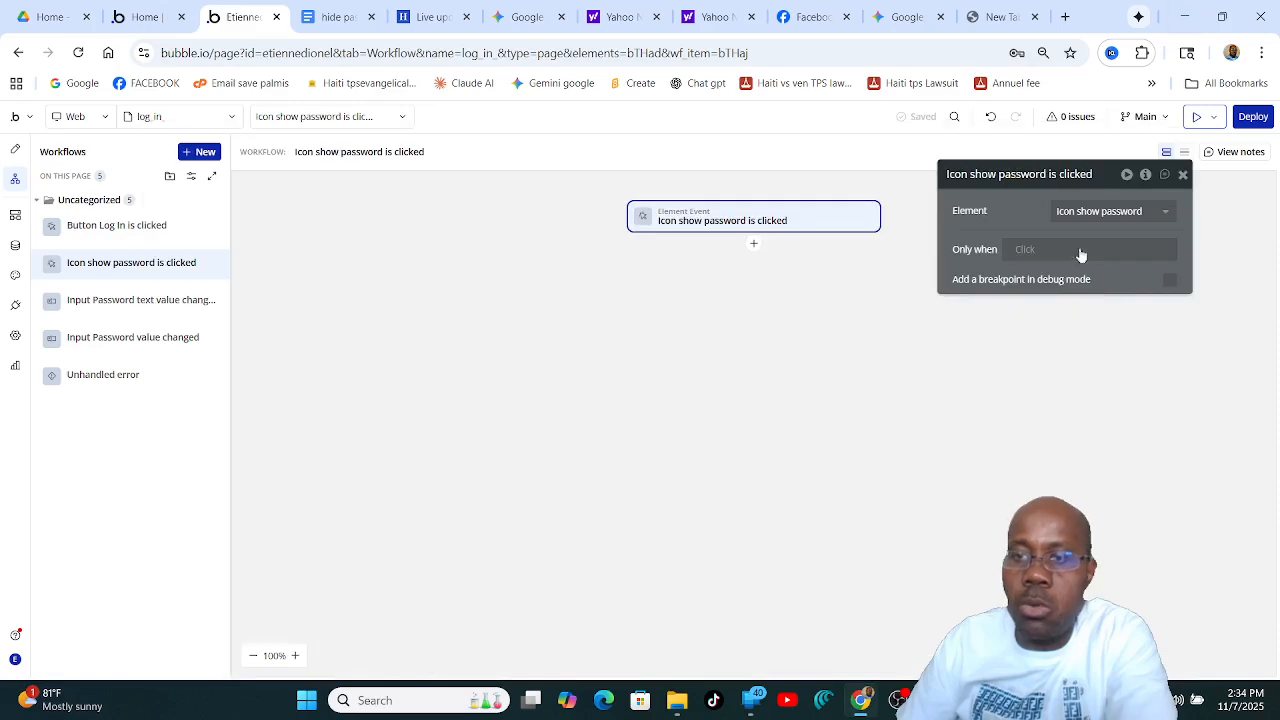
Restrict the icon's click event to run only when Input Password is visible.
left_click(1025, 252)
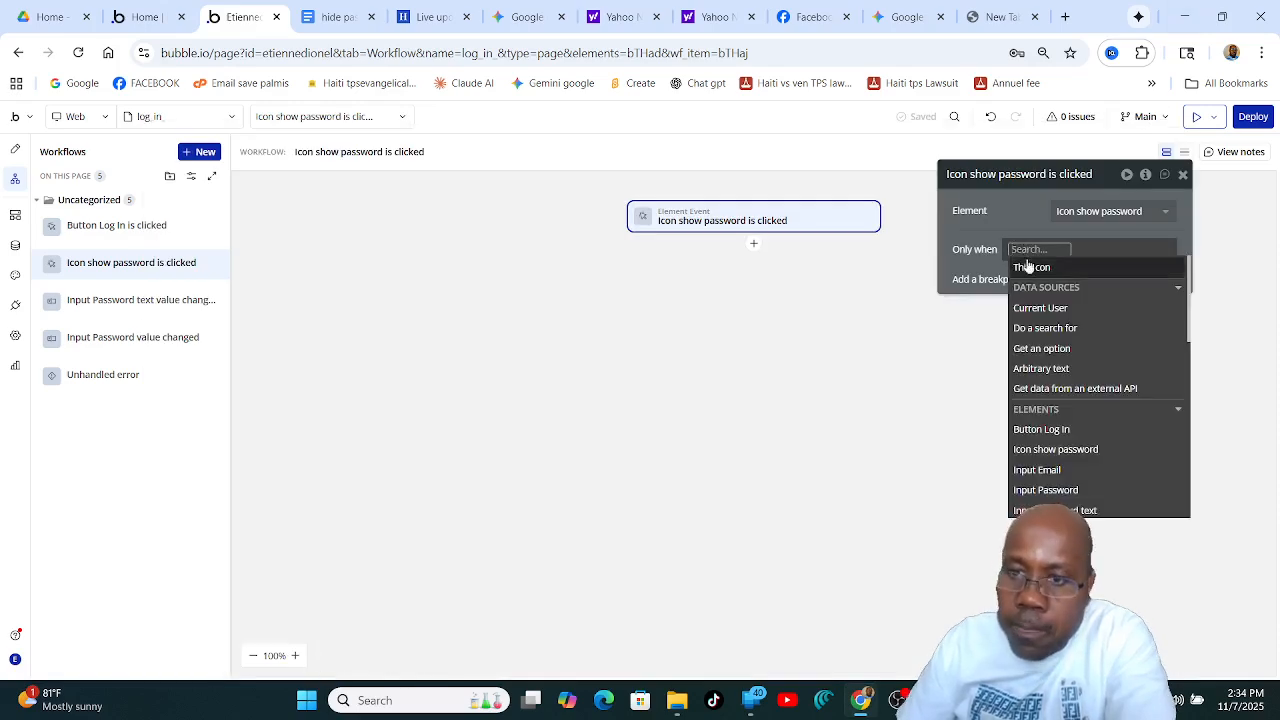
left_click(1060, 488)
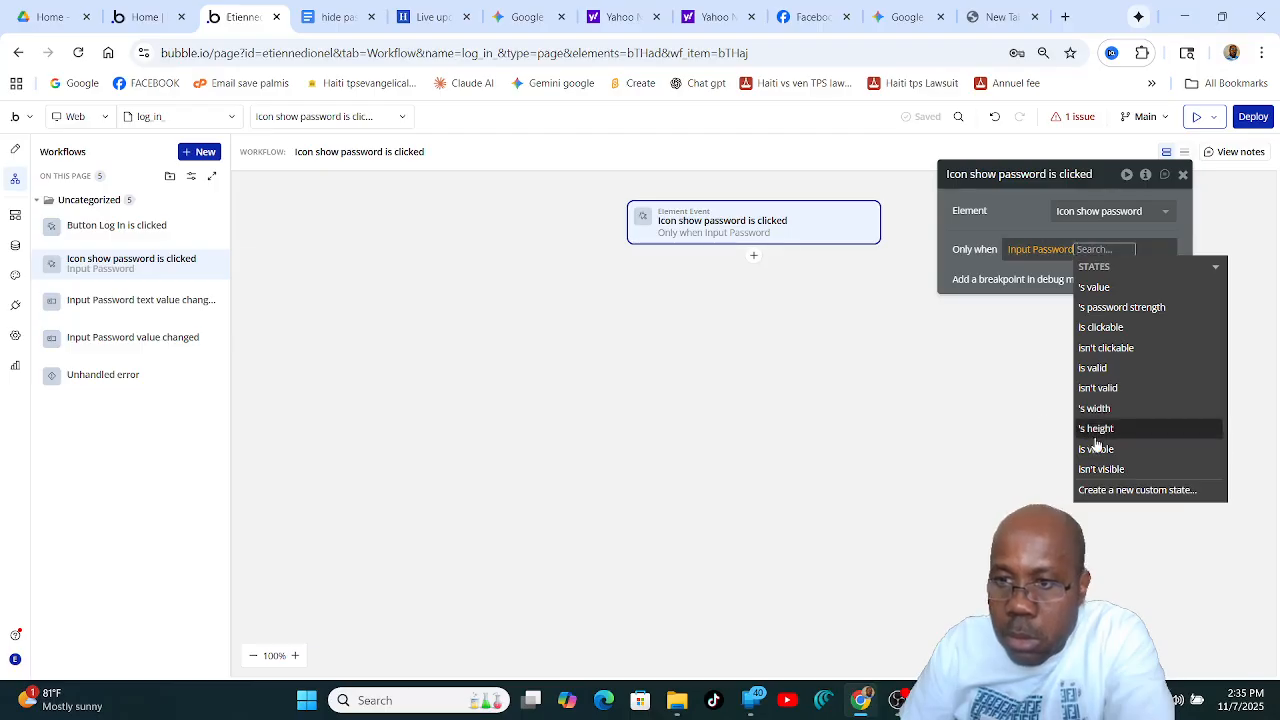
left_click(1092, 449)
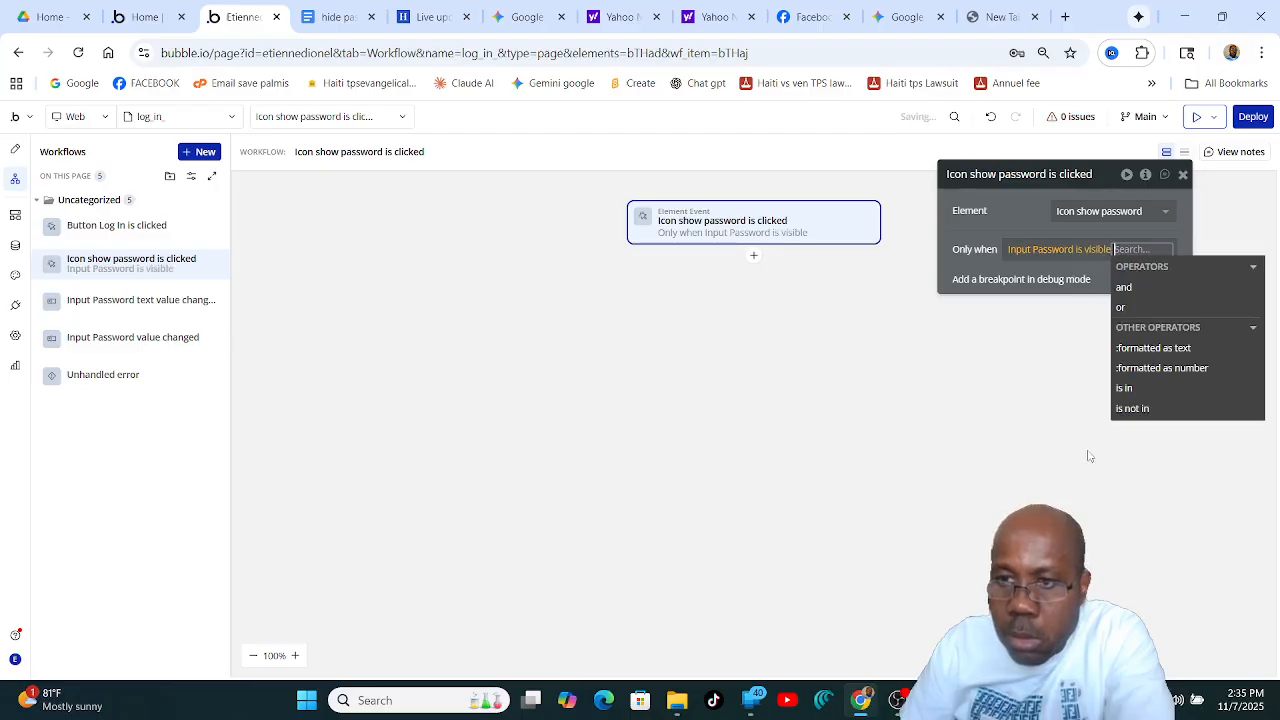
left_click(1018, 211)
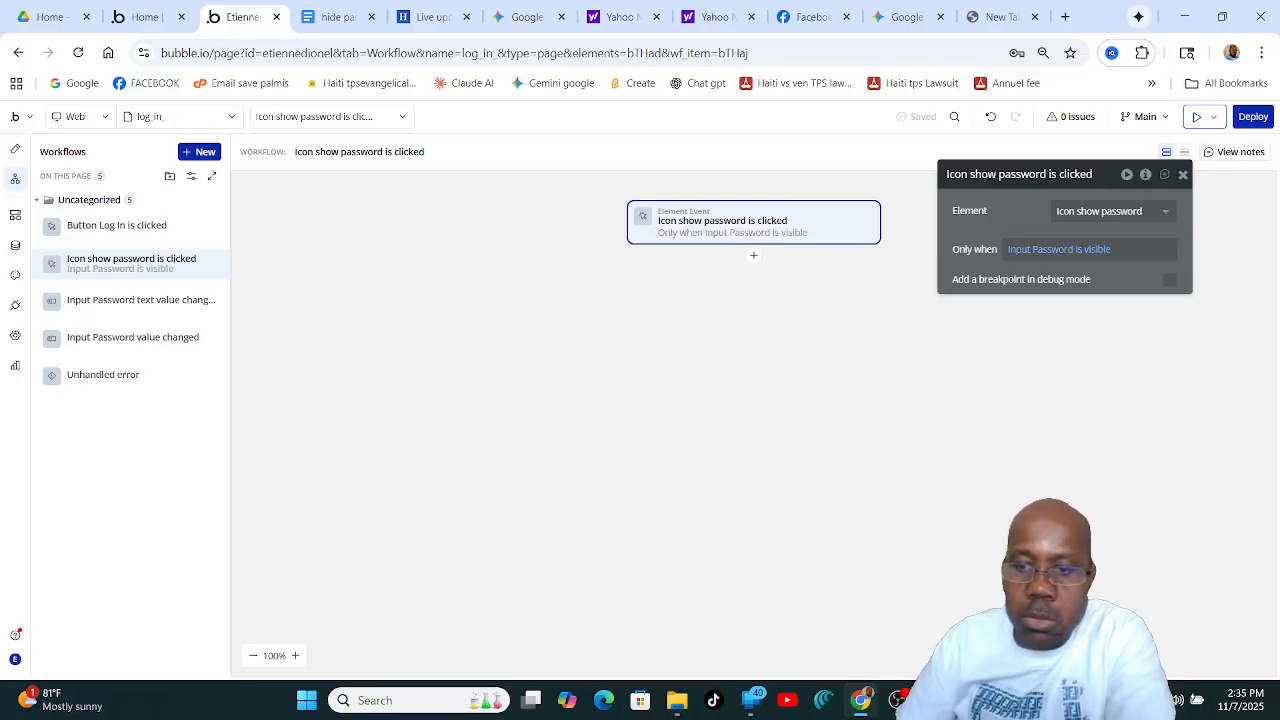
Compare the click event's condition with pic 2 in Paint and close that picture.
mouse_move(531, 700)
left_click(455, 625)
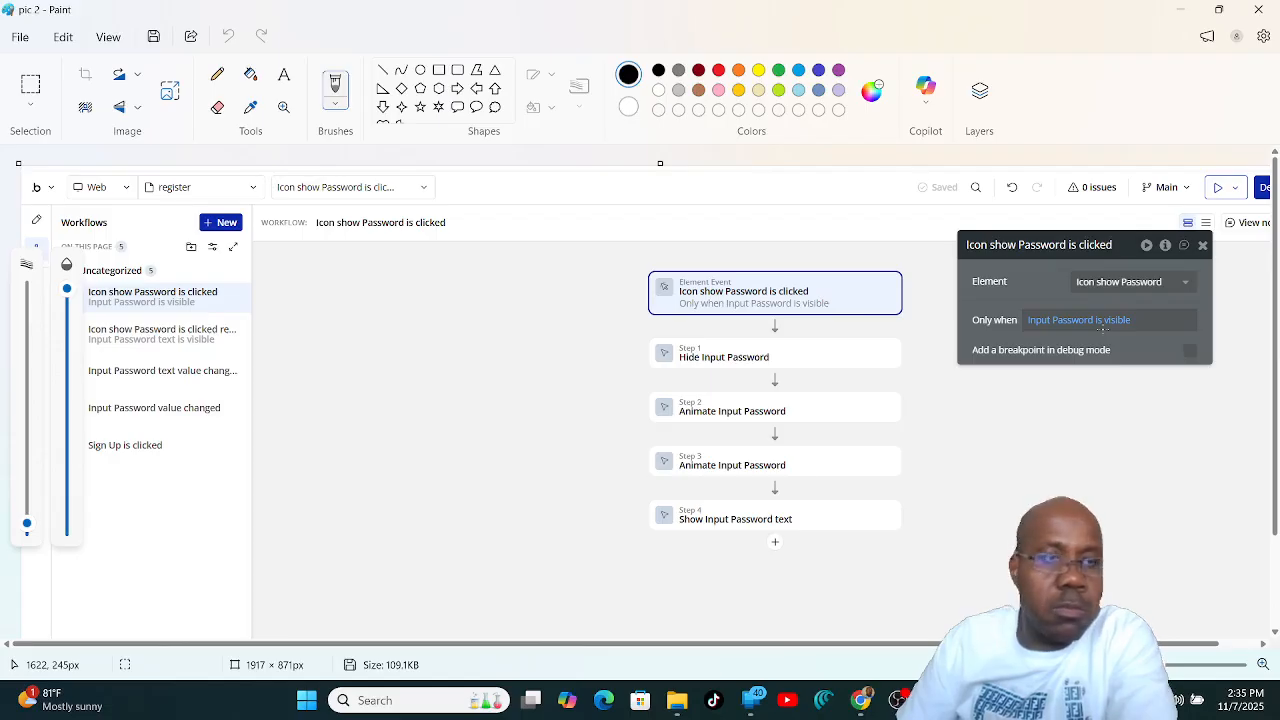
left_click(1258, 9)
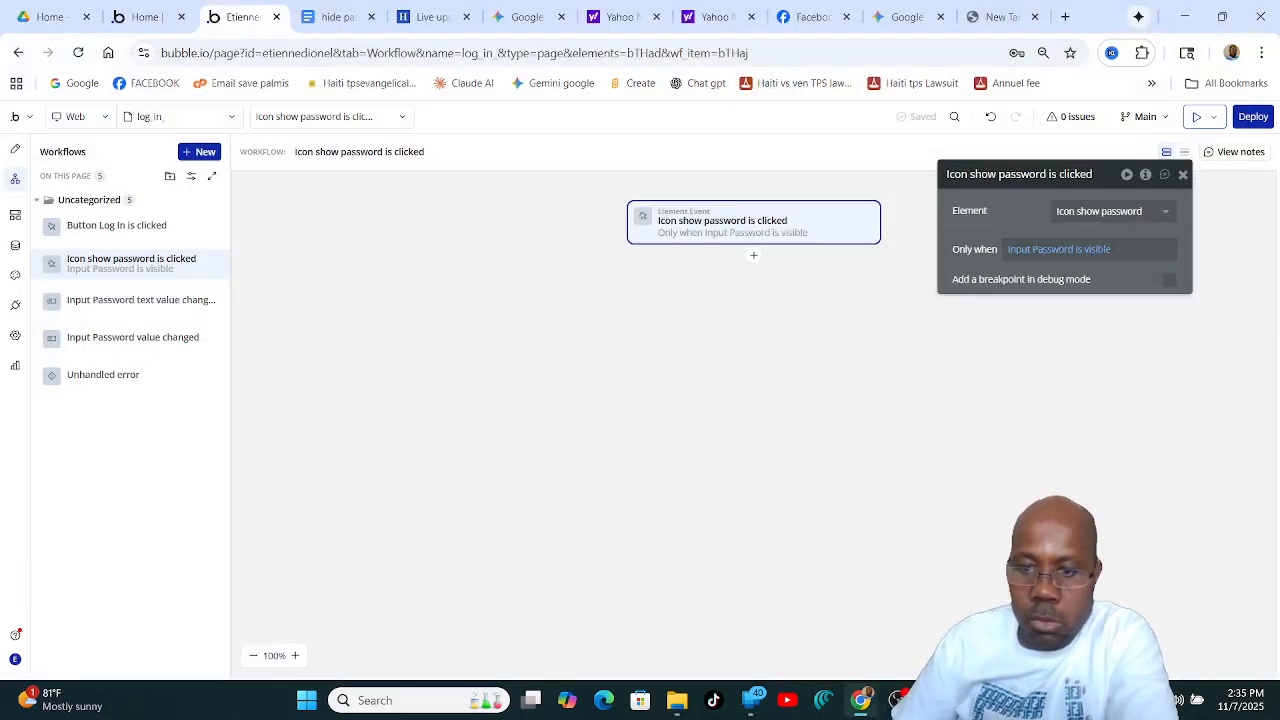
Consult pic 3 in Paint and add a Hide an element action targeting Input Password to the icon's click workflow.
mouse_move(900, 700)
left_click(642, 615)
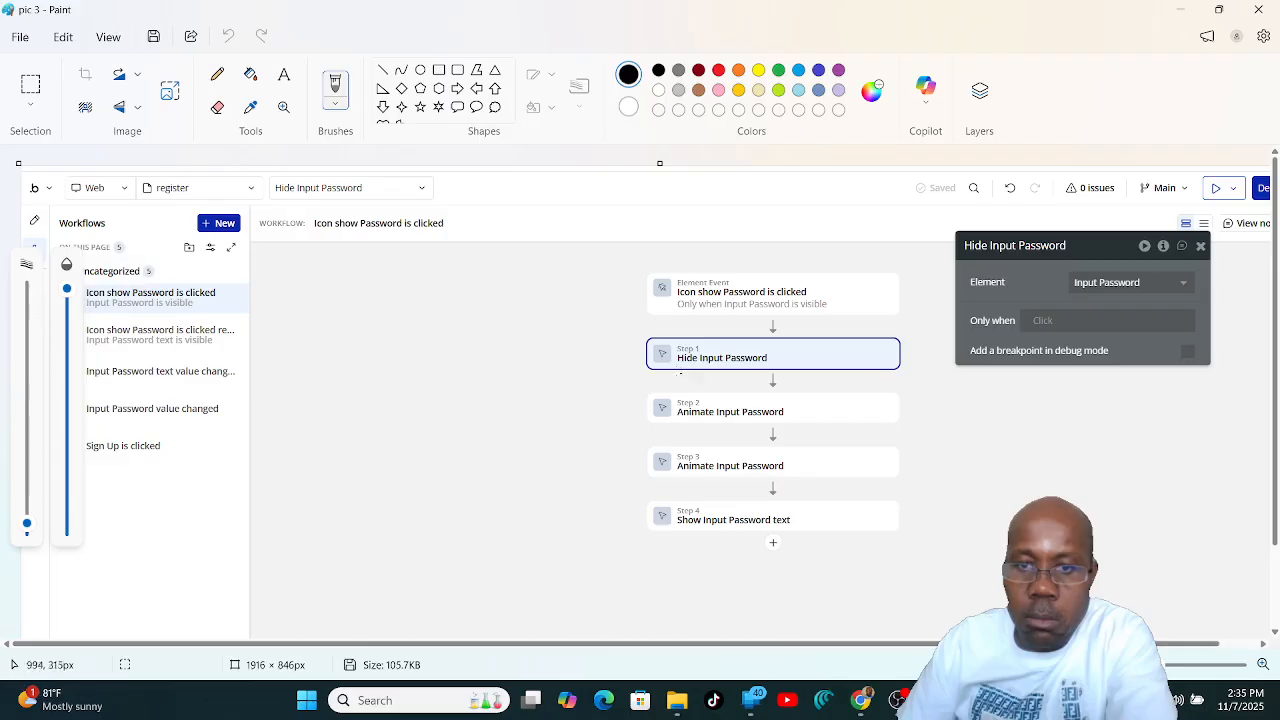
left_click(860, 700)
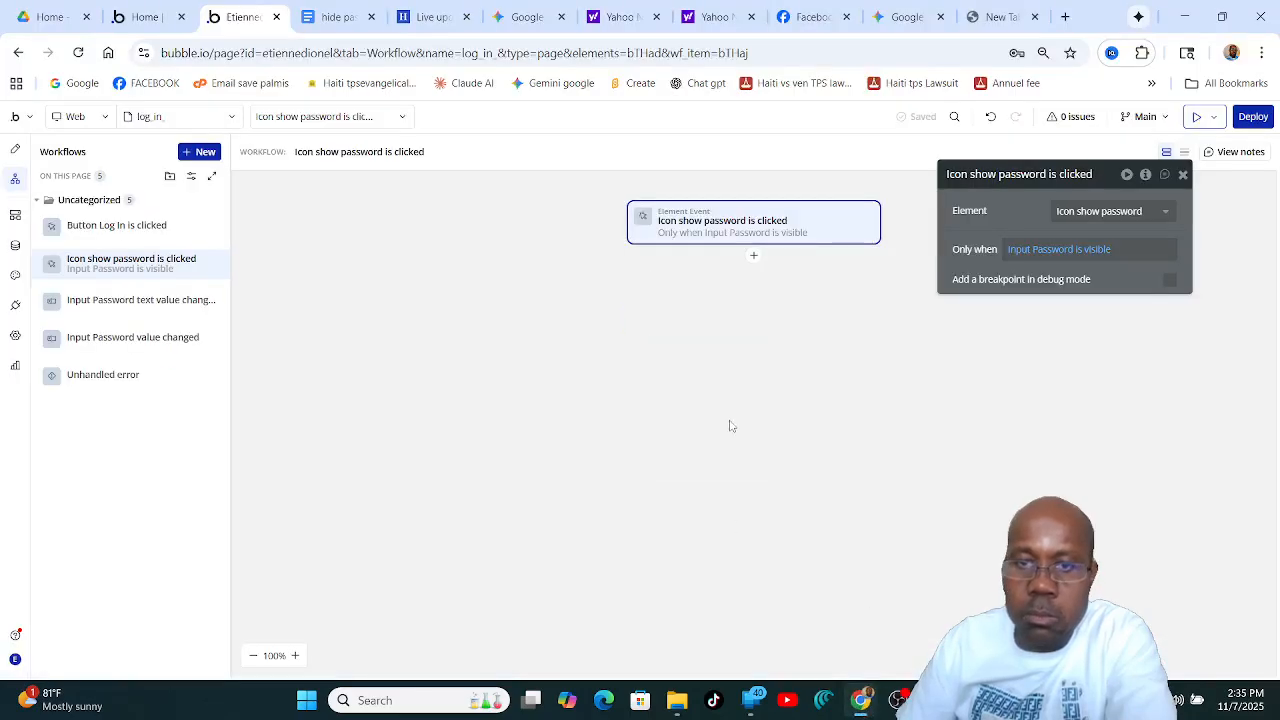
left_click(754, 258)
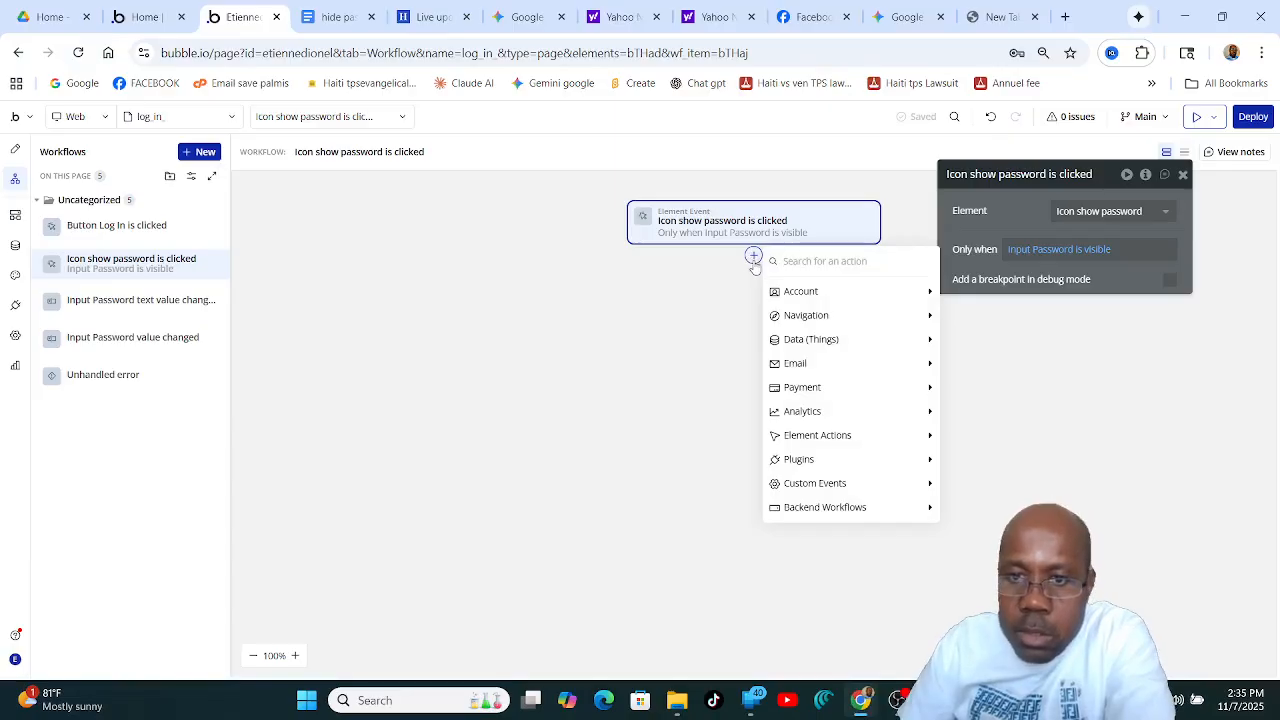
mouse_move(792, 296)
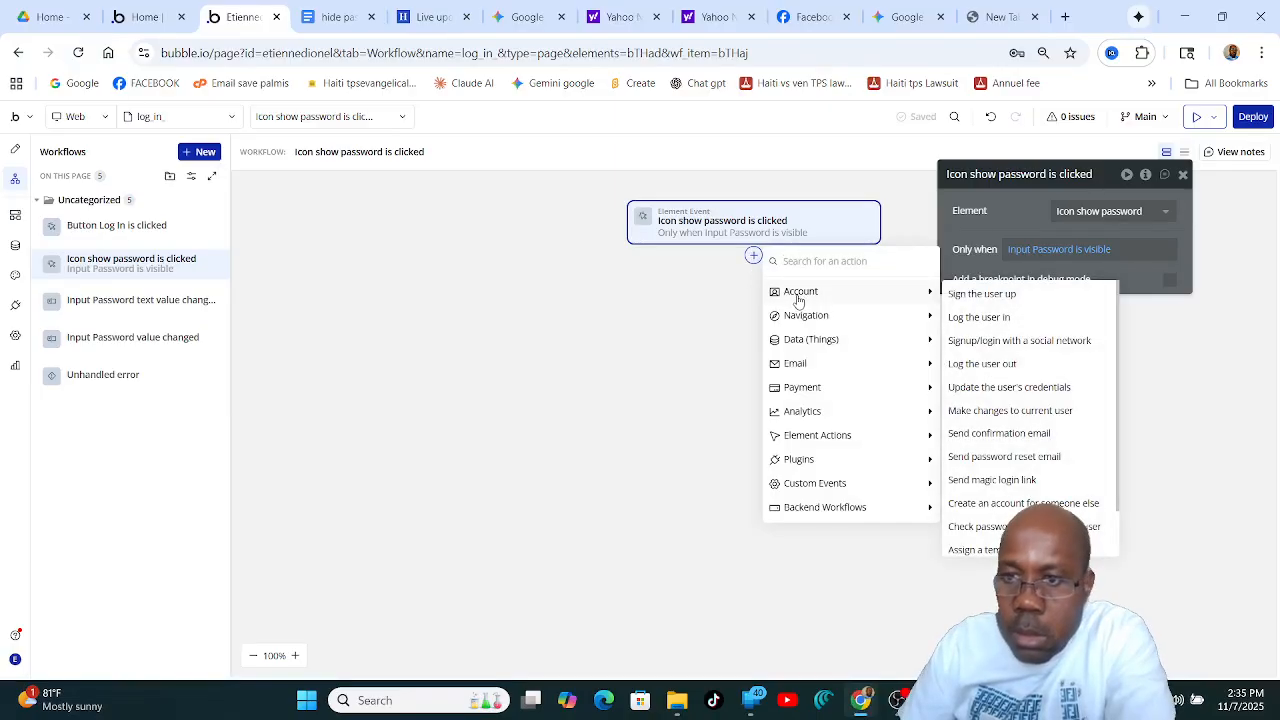
mouse_move(813, 396)
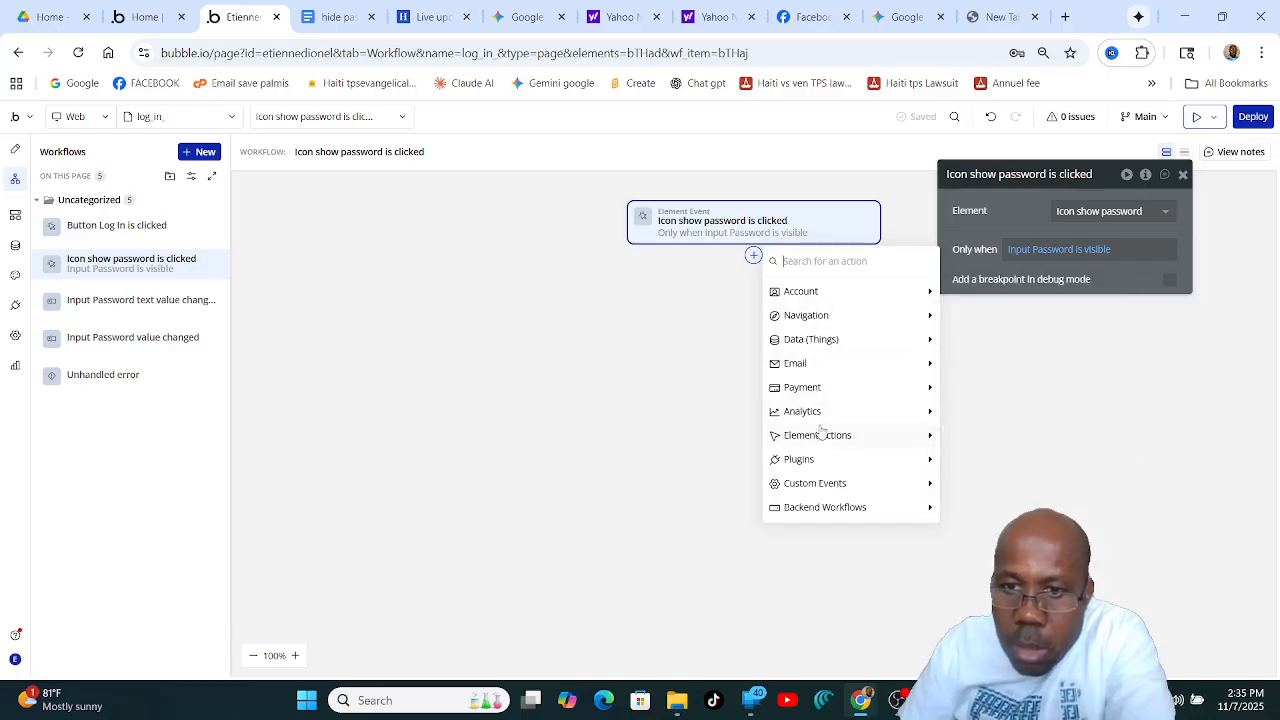
mouse_move(843, 438)
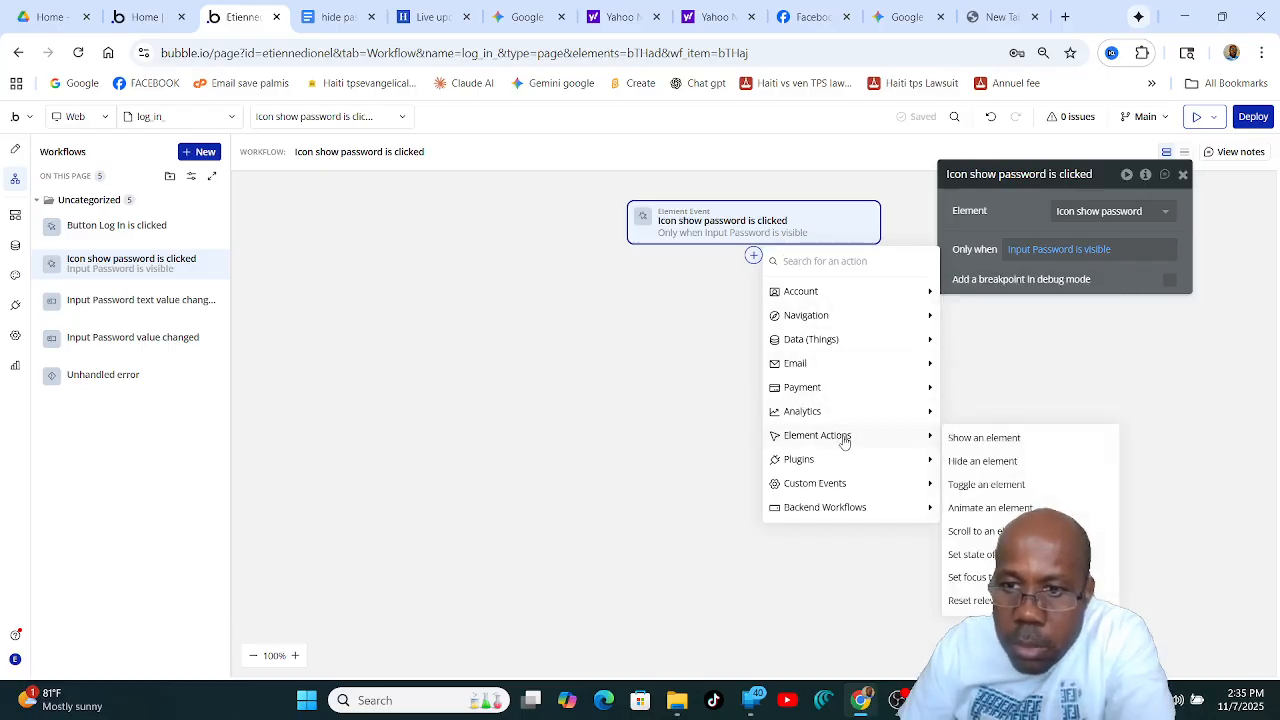
left_click(983, 461)
left_click(1166, 218)
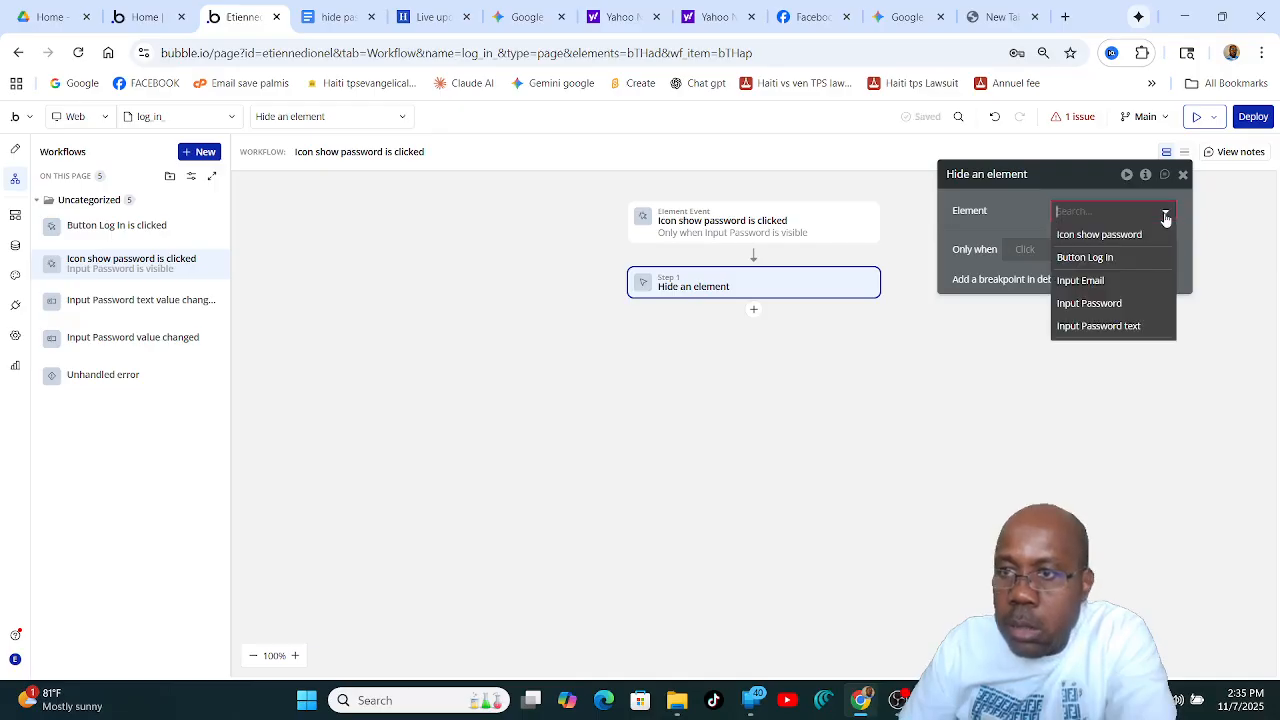
left_click(1110, 304)
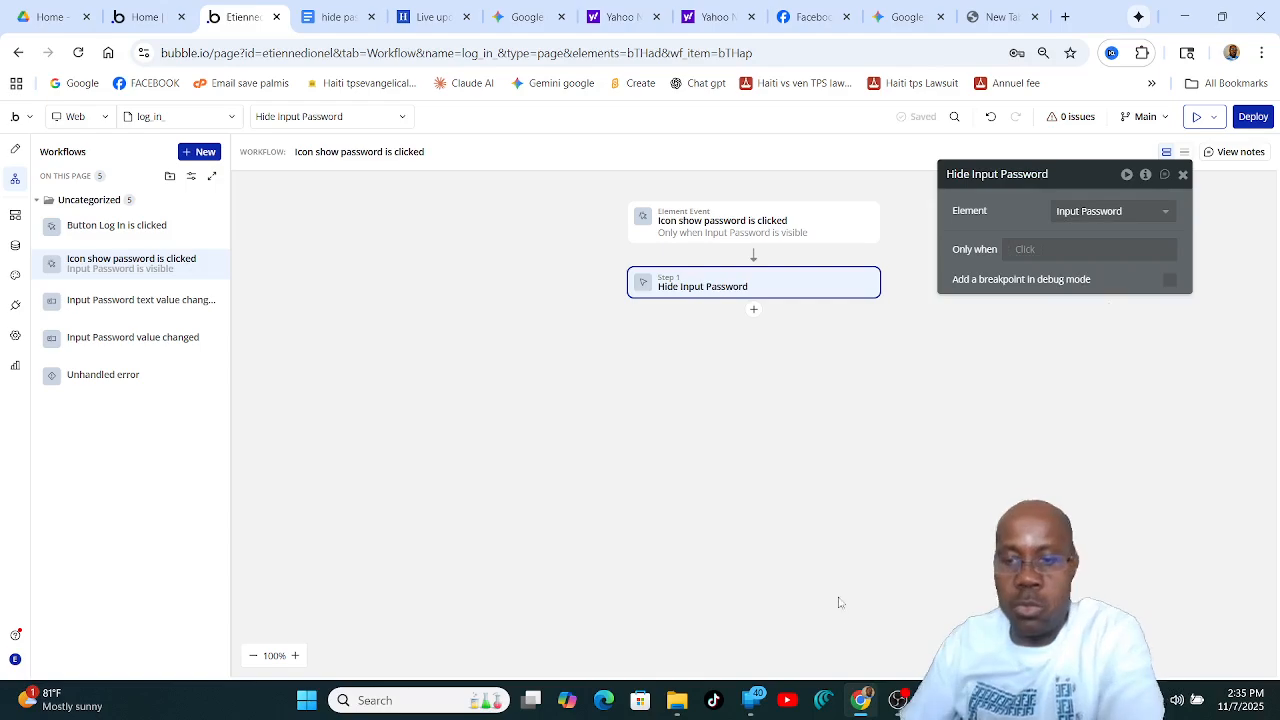
Check the hide action against pic 3 in Paint, close it, and examine the Step 2 animation settings in pic 4.
mouse_move(935, 700)
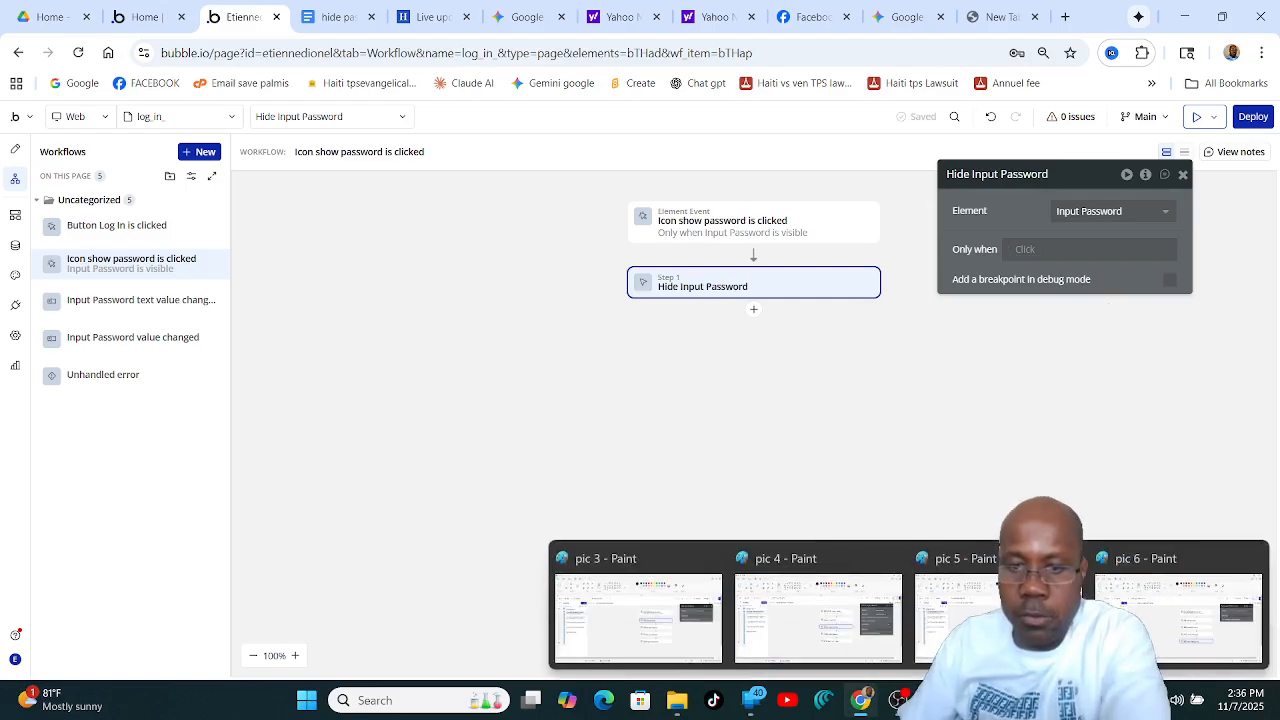
left_click(660, 612)
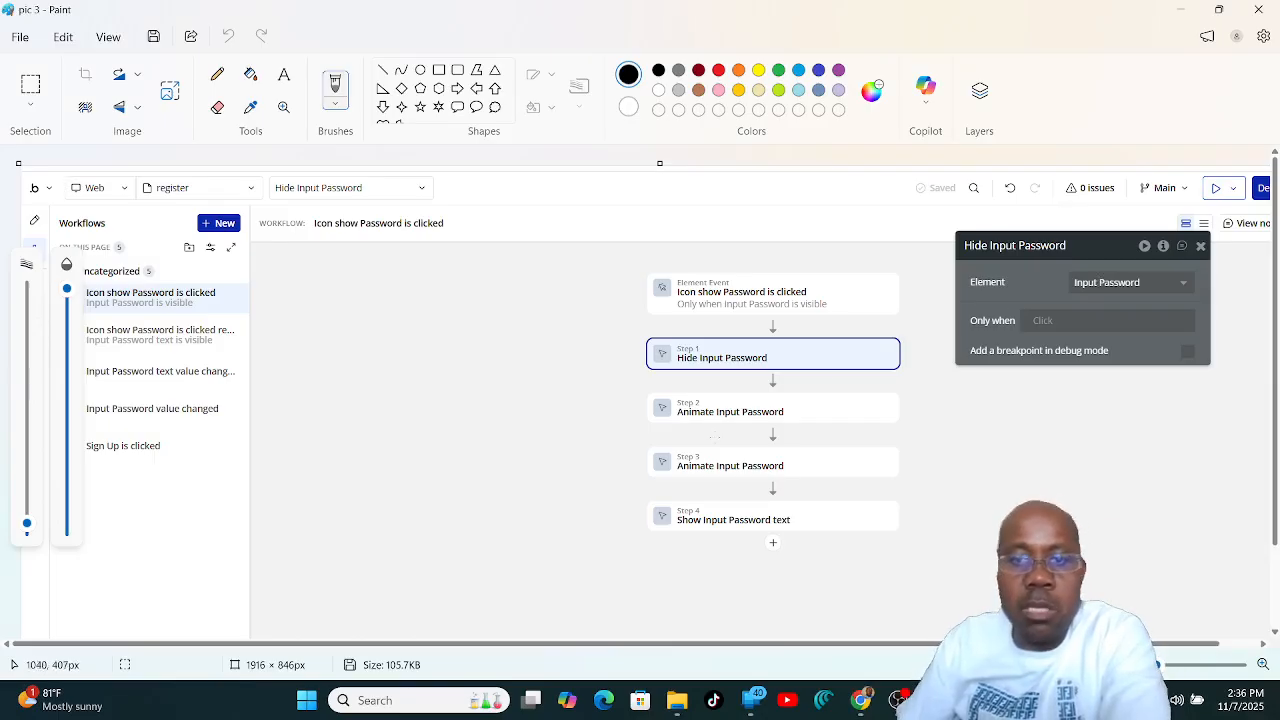
left_click(1258, 9)
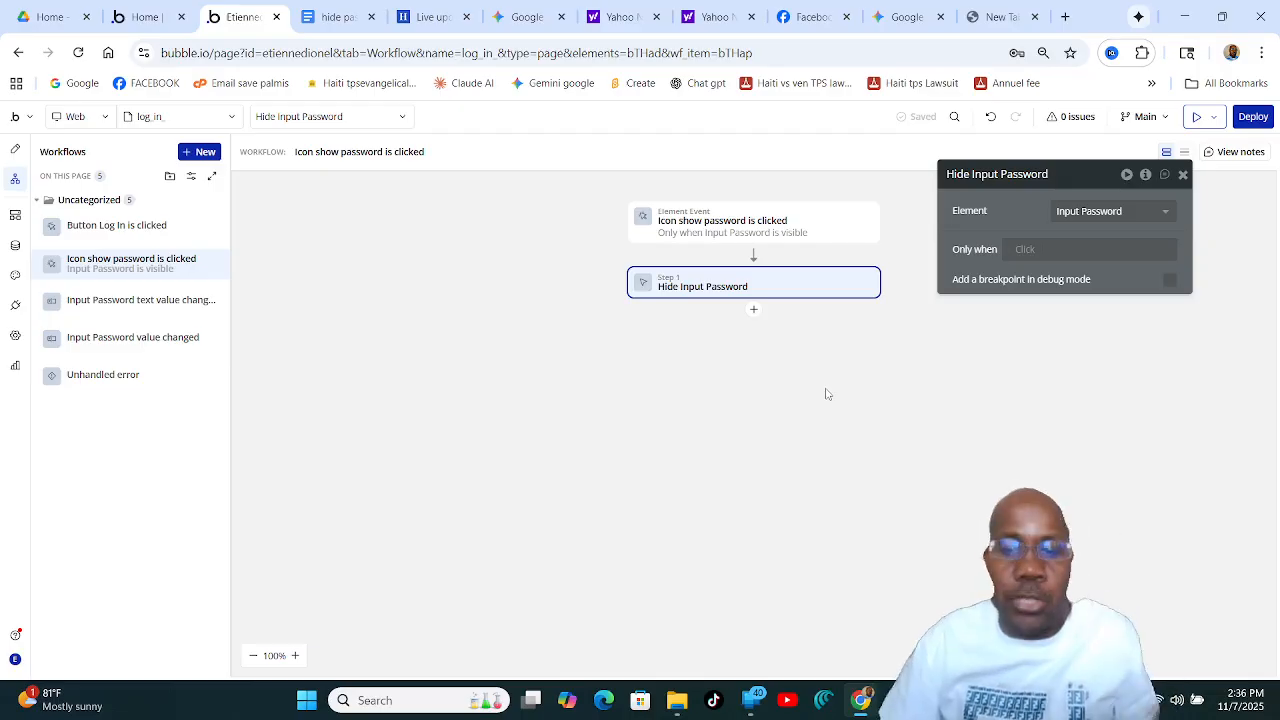
mouse_move(970, 700)
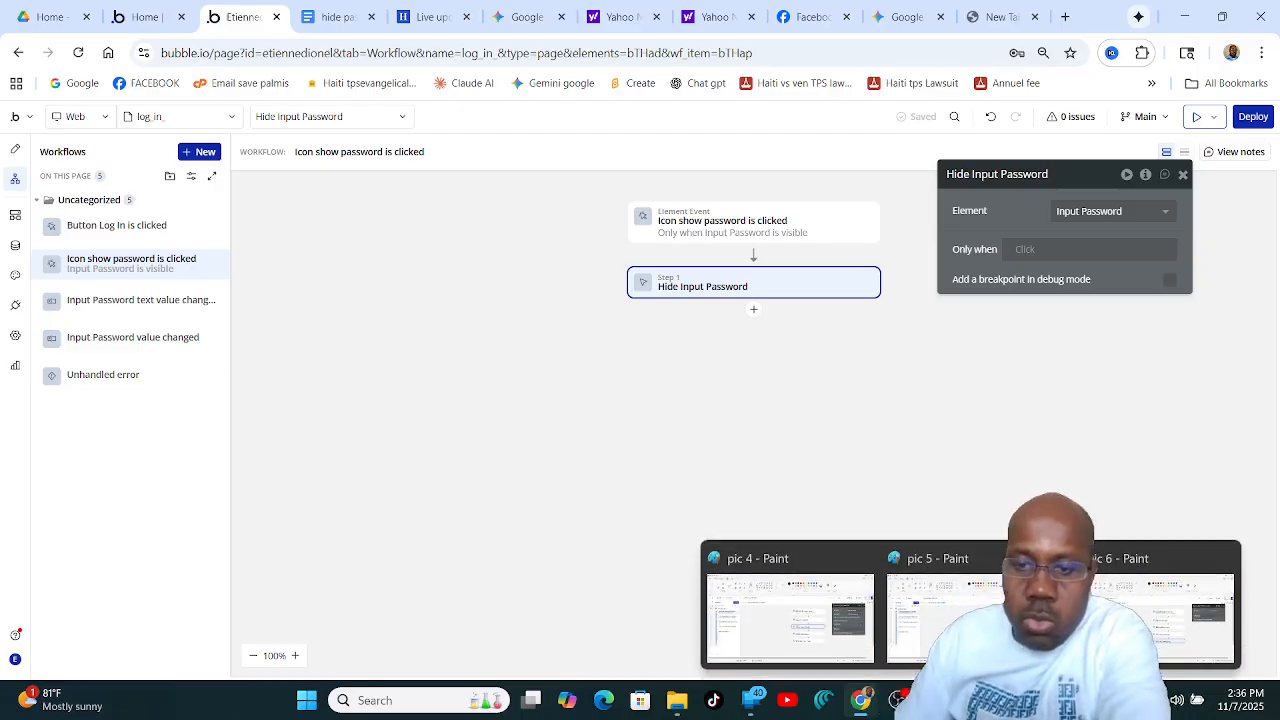
left_click(762, 628)
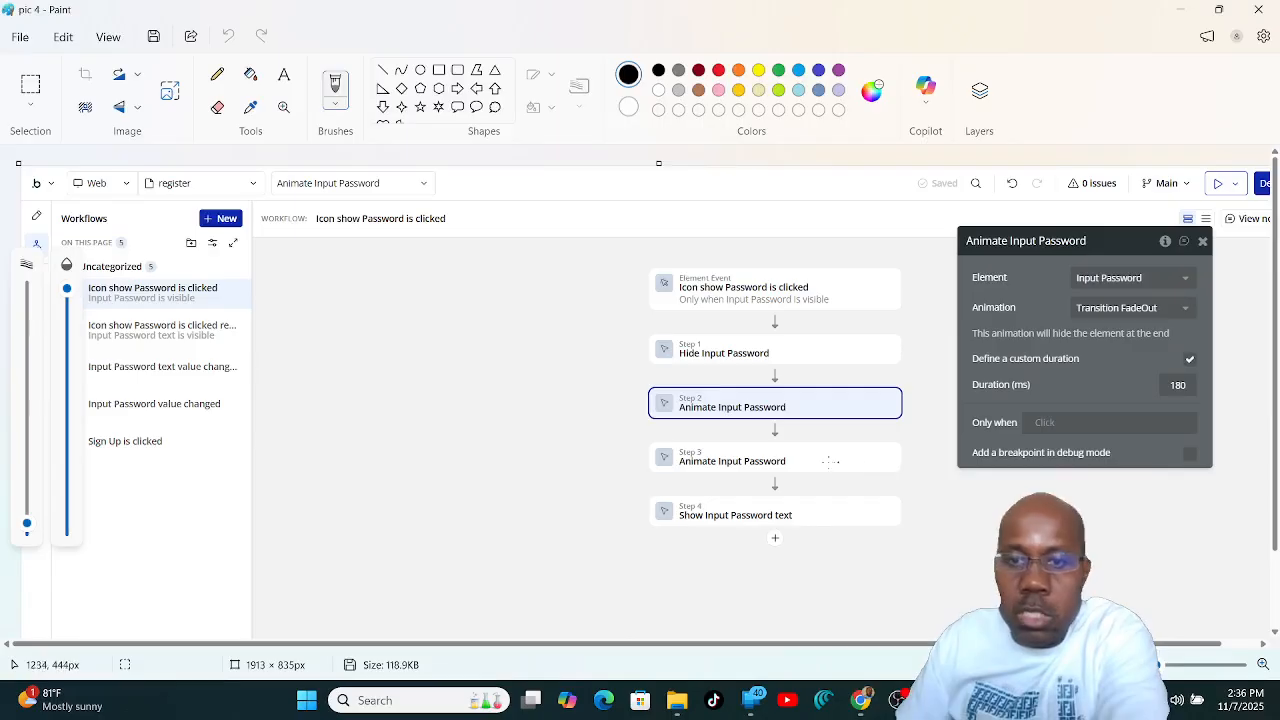
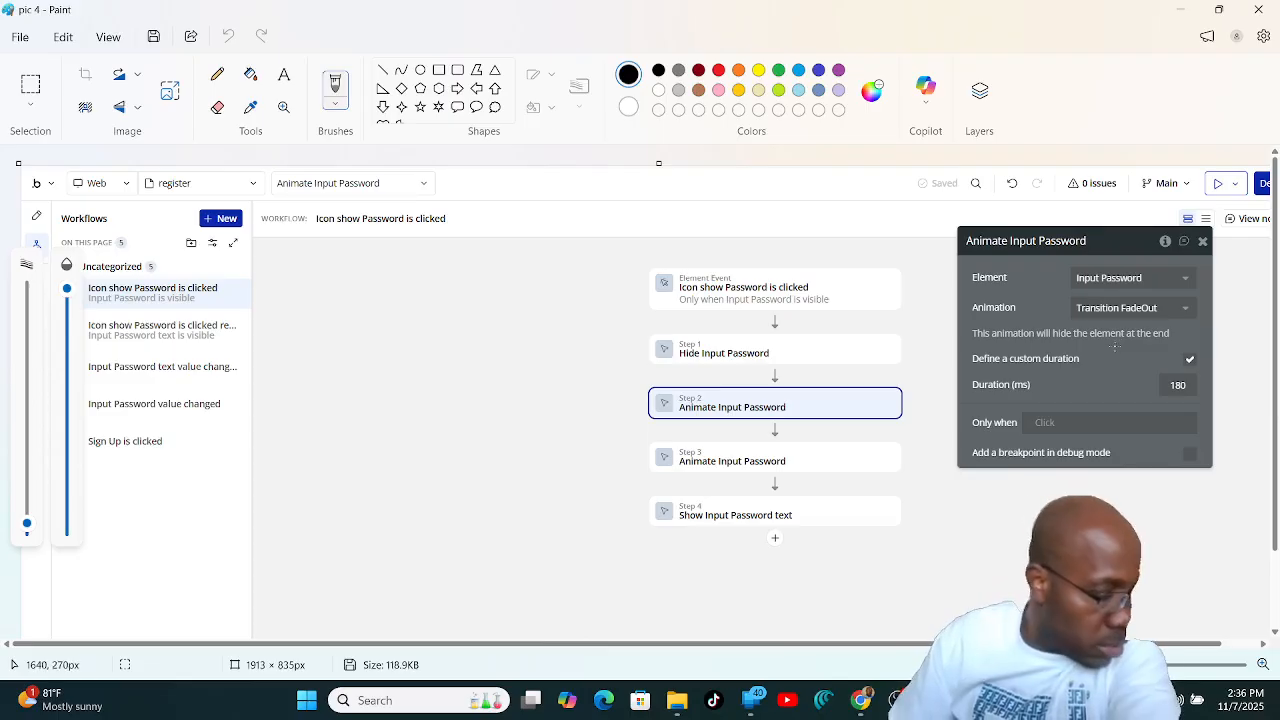
left_click(1176, 12)
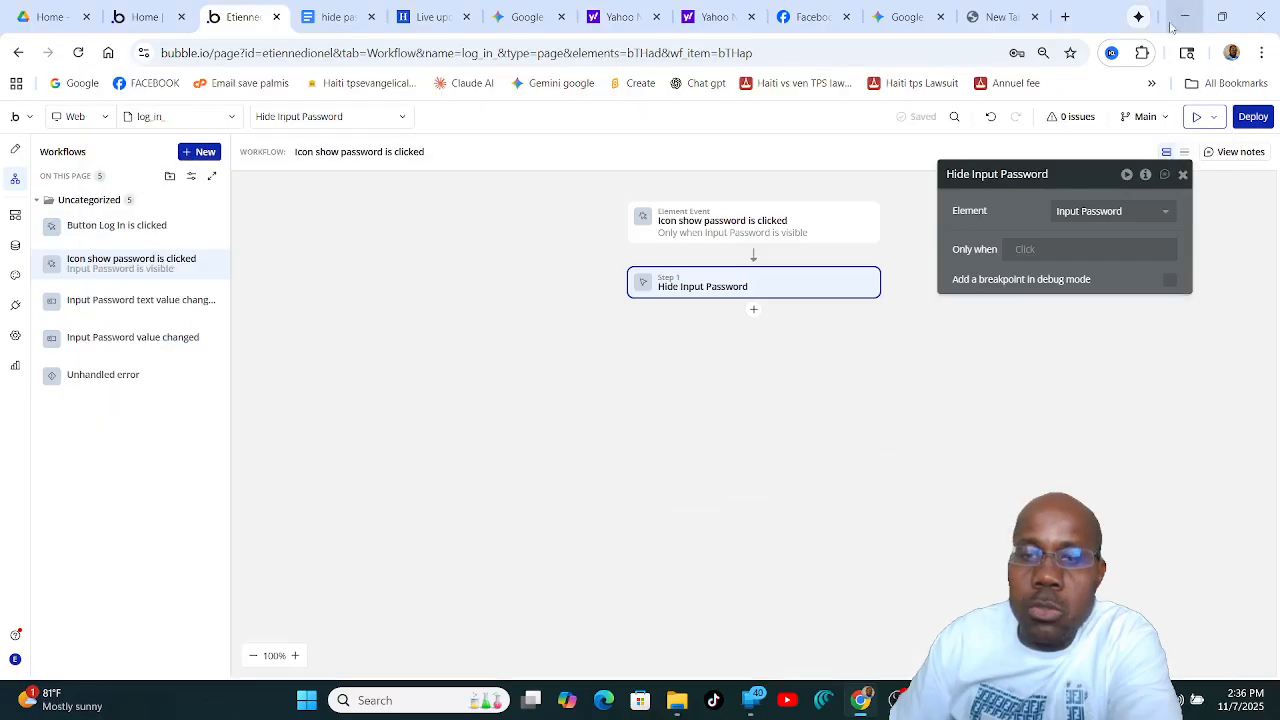
Add an Animate an element action after the Hide Input Password step.
left_click(754, 309)
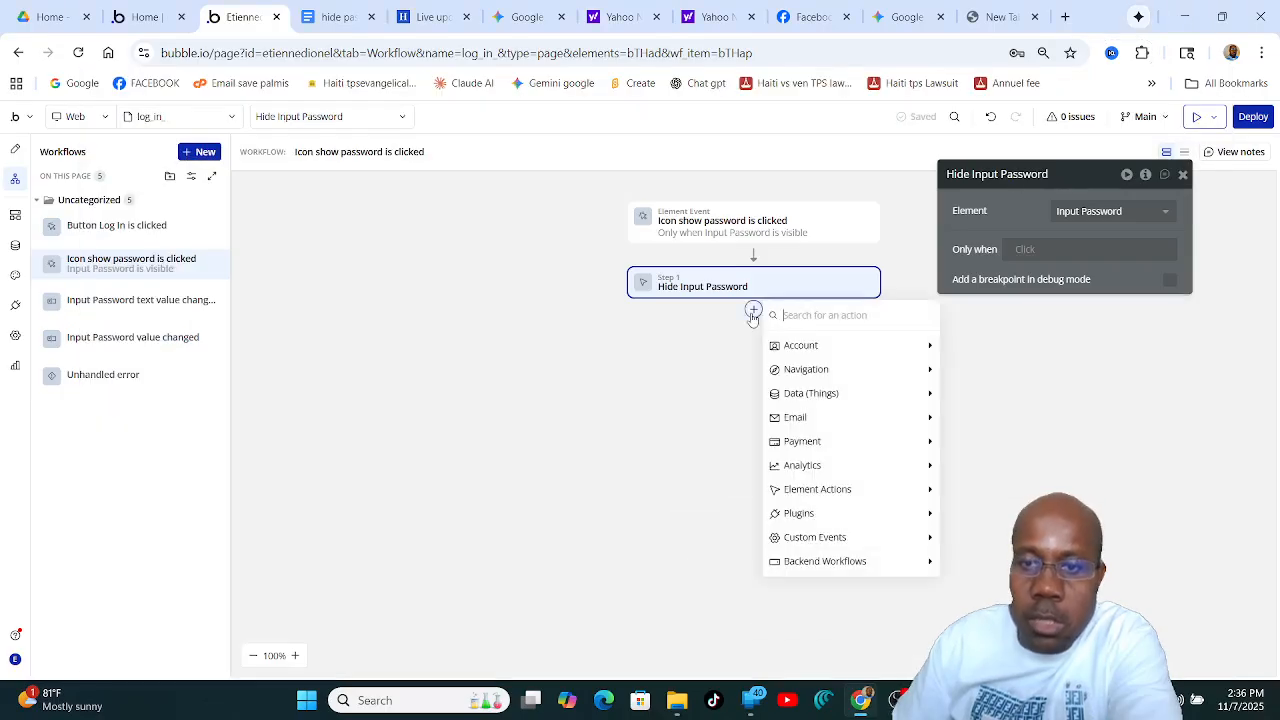
mouse_move(806, 372)
mouse_move(815, 493)
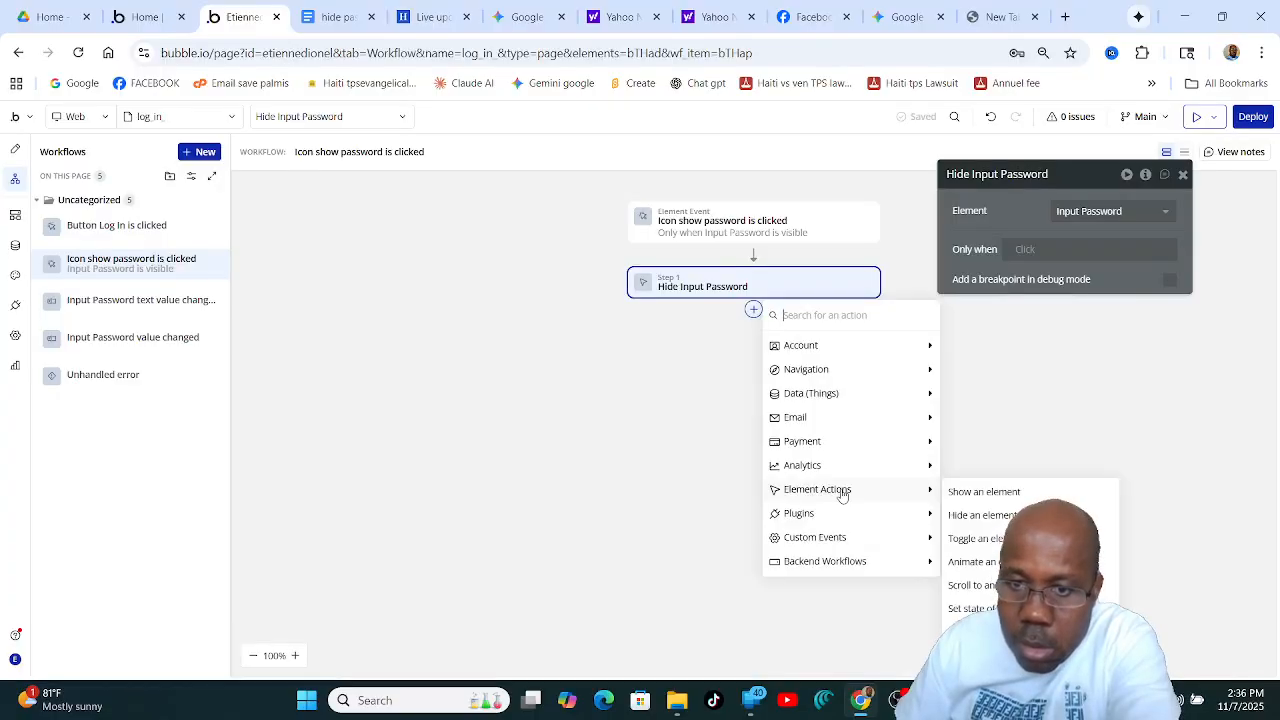
mouse_move(857, 545)
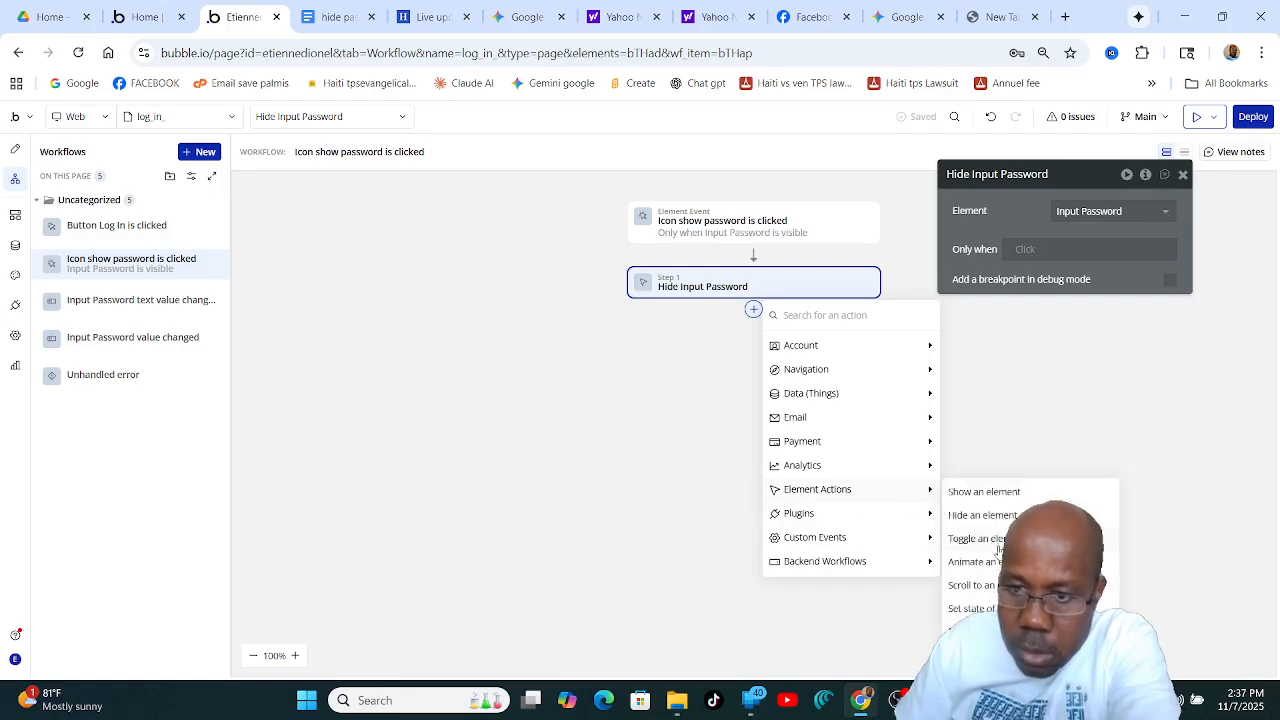
left_click(975, 562)
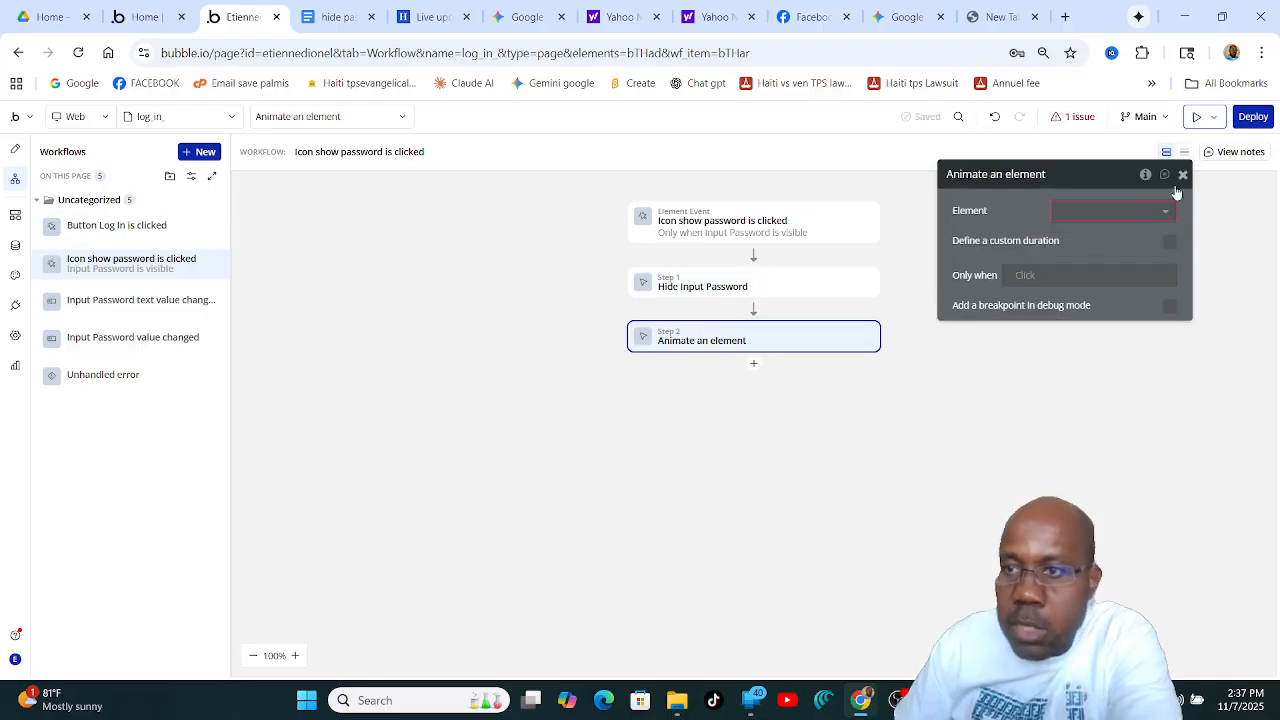
Set the Step 2 animation to Input Password with Transition FadeOut and a custom duration of 180 ms.
left_click(1165, 214)
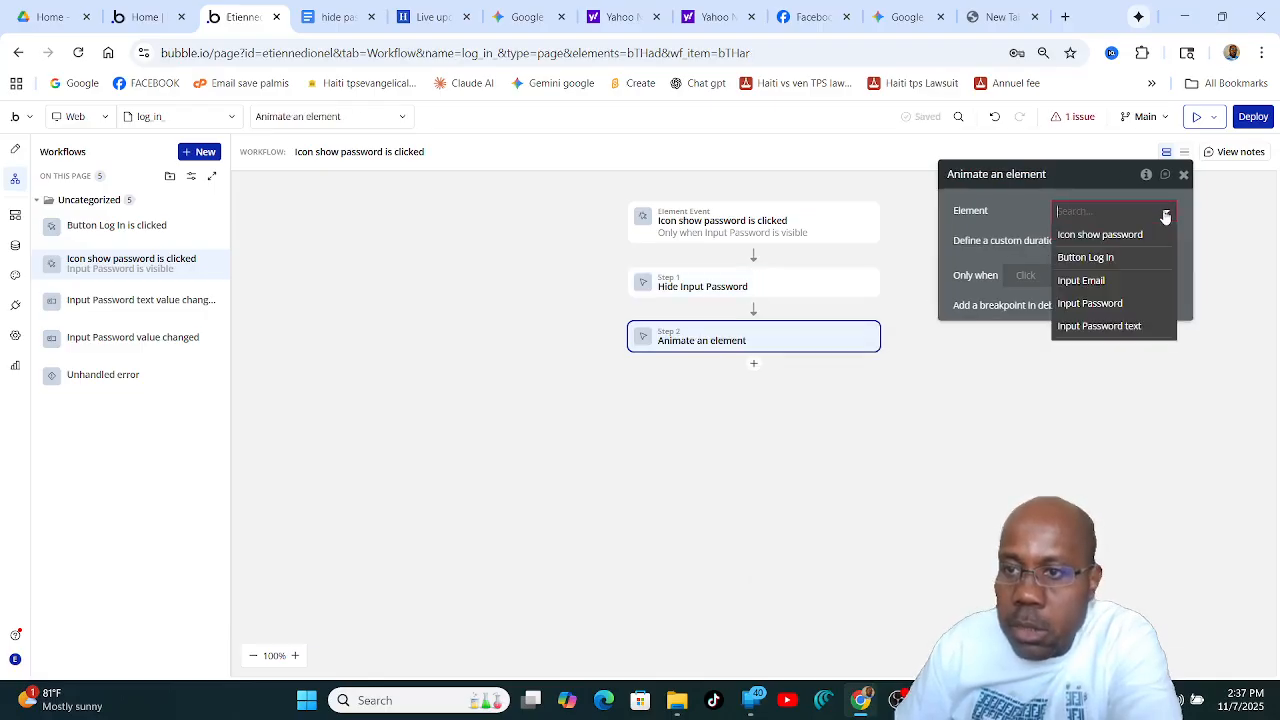
left_click(1092, 303)
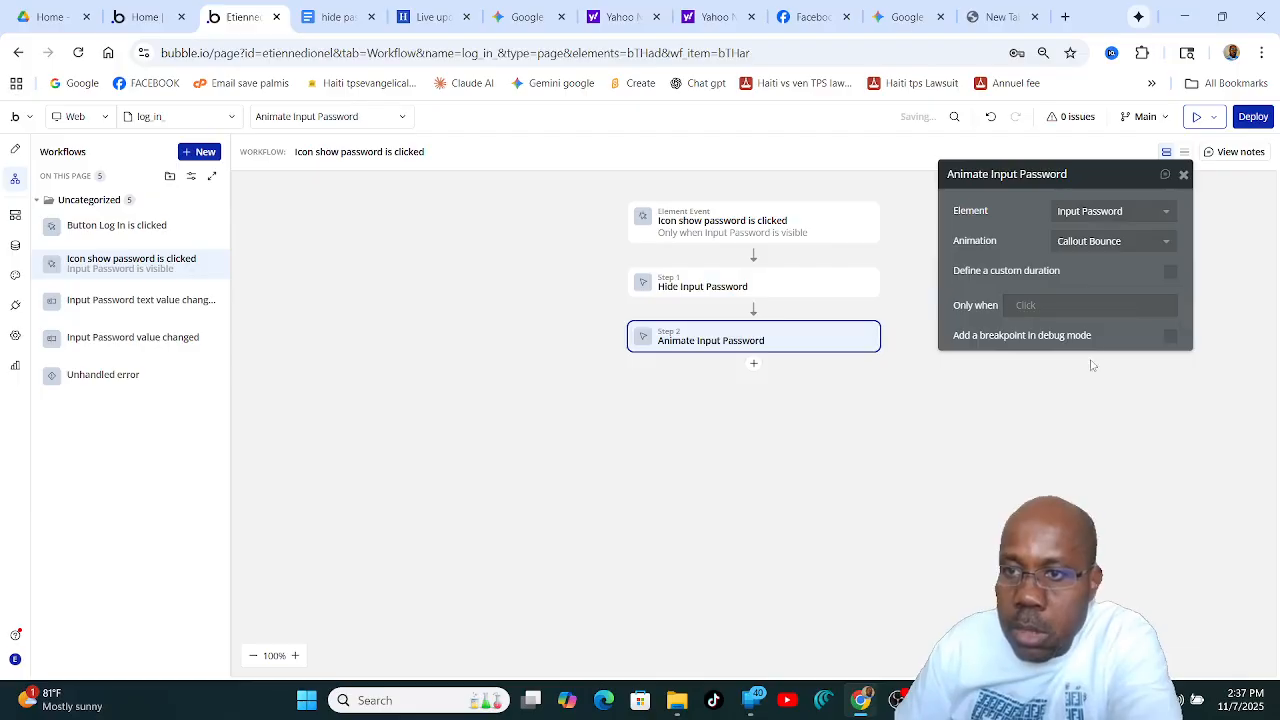
left_click(1165, 245)
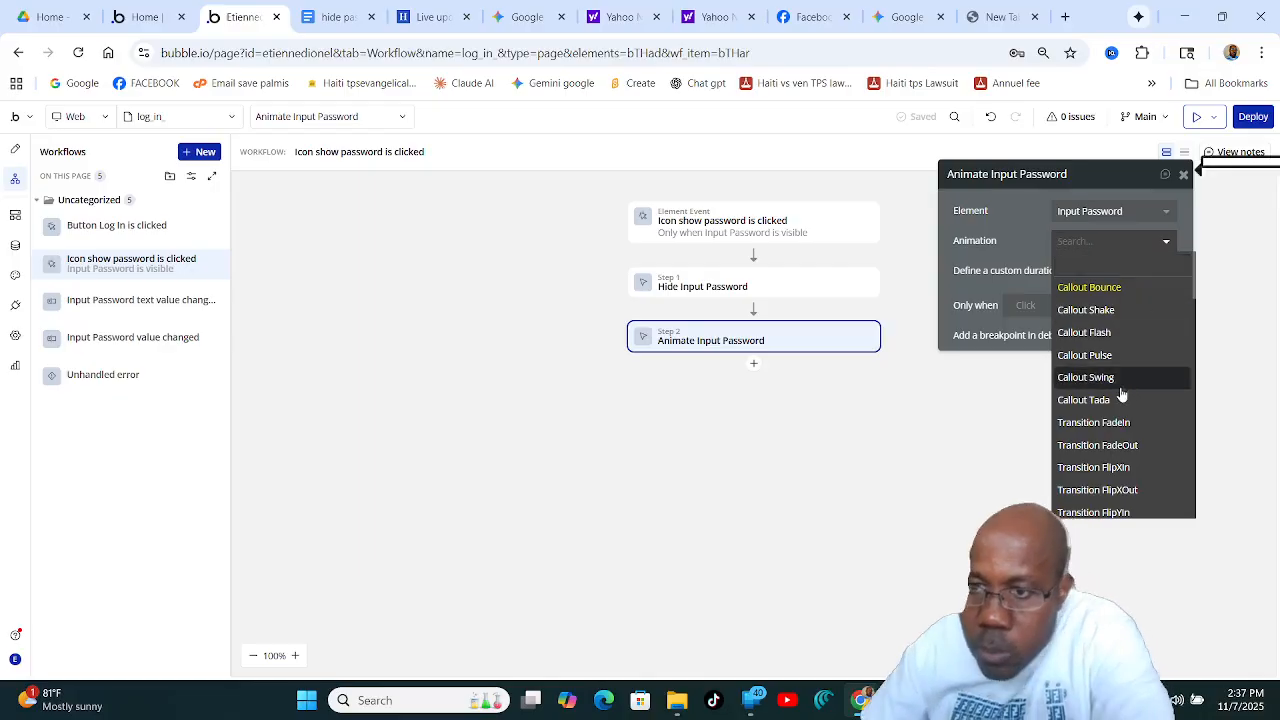
left_click(1126, 446)
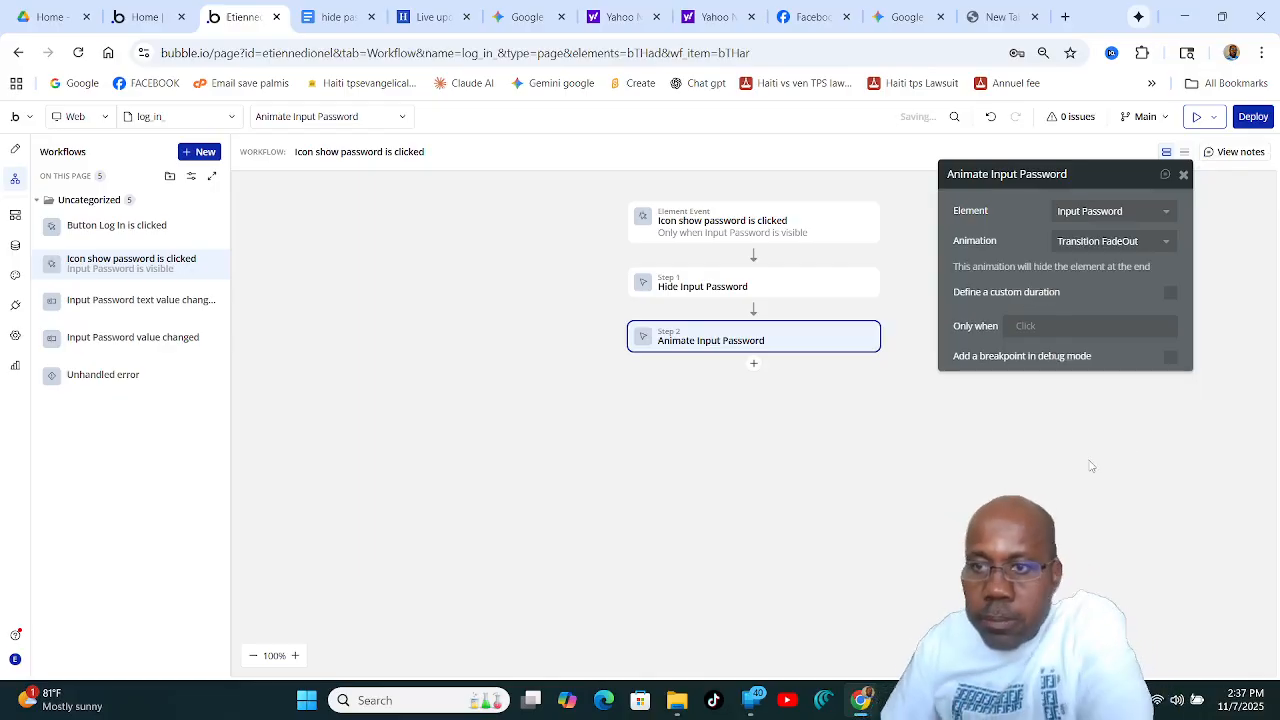
left_click(1170, 297)
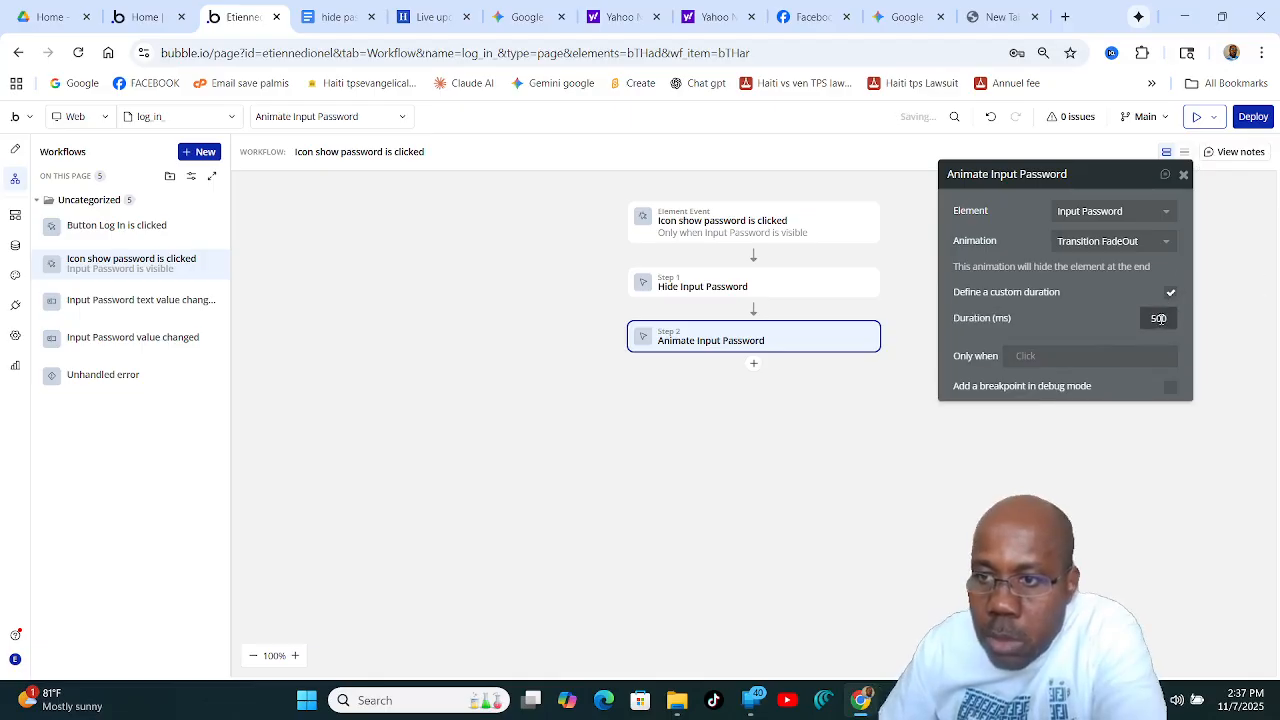
key("BackSpace")
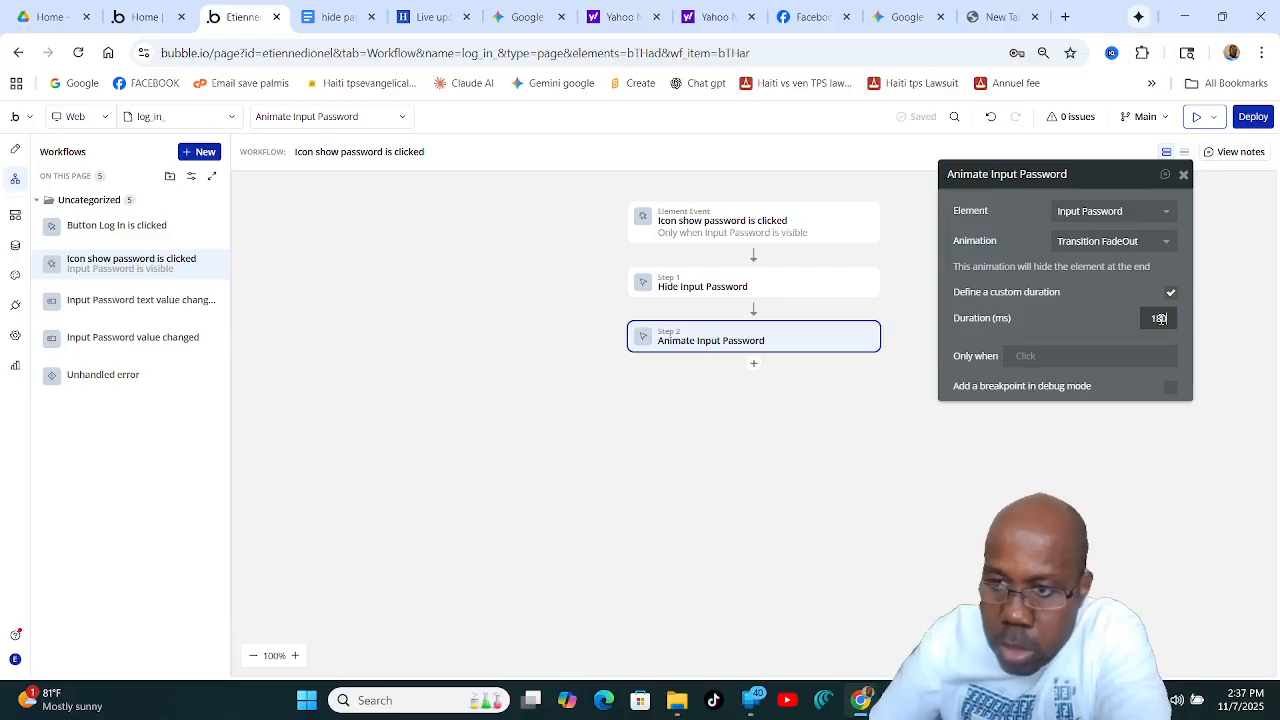
type("180")
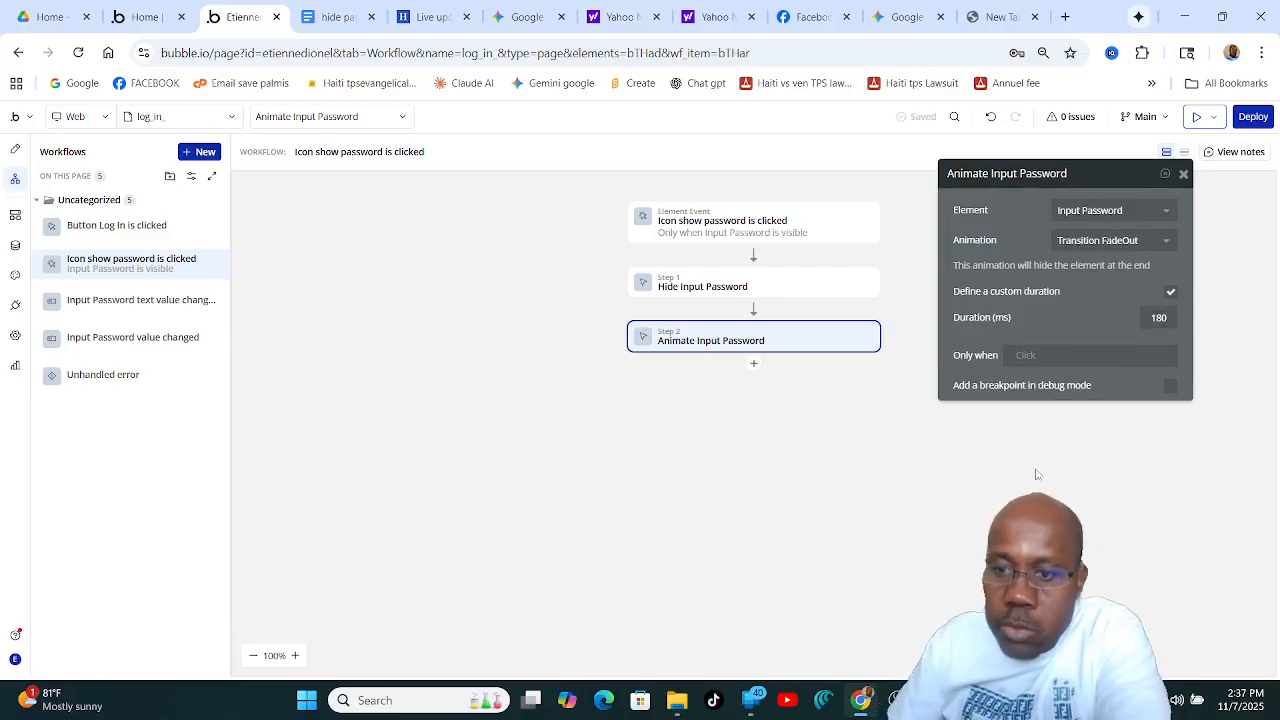
Compare the Step 2 animation settings with pic 4 in Paint and close that picture.
mouse_move(897, 700)
left_click(789, 657)
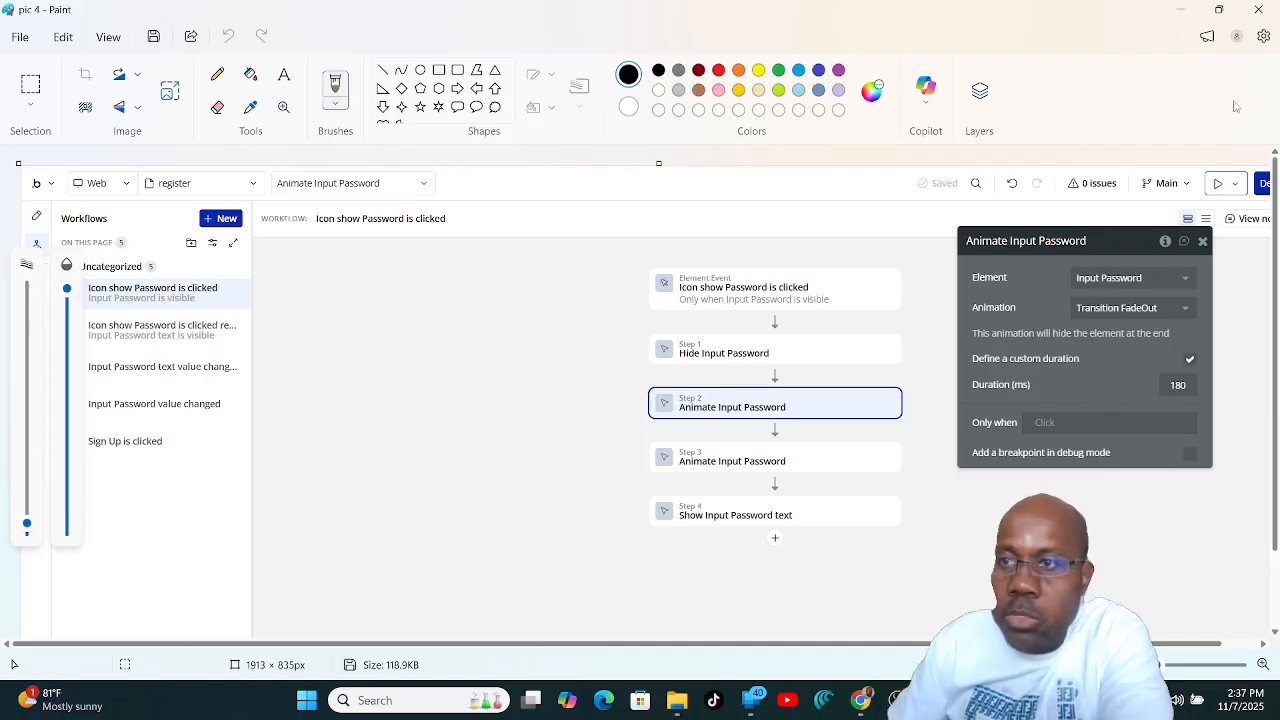
left_click(1259, 10)
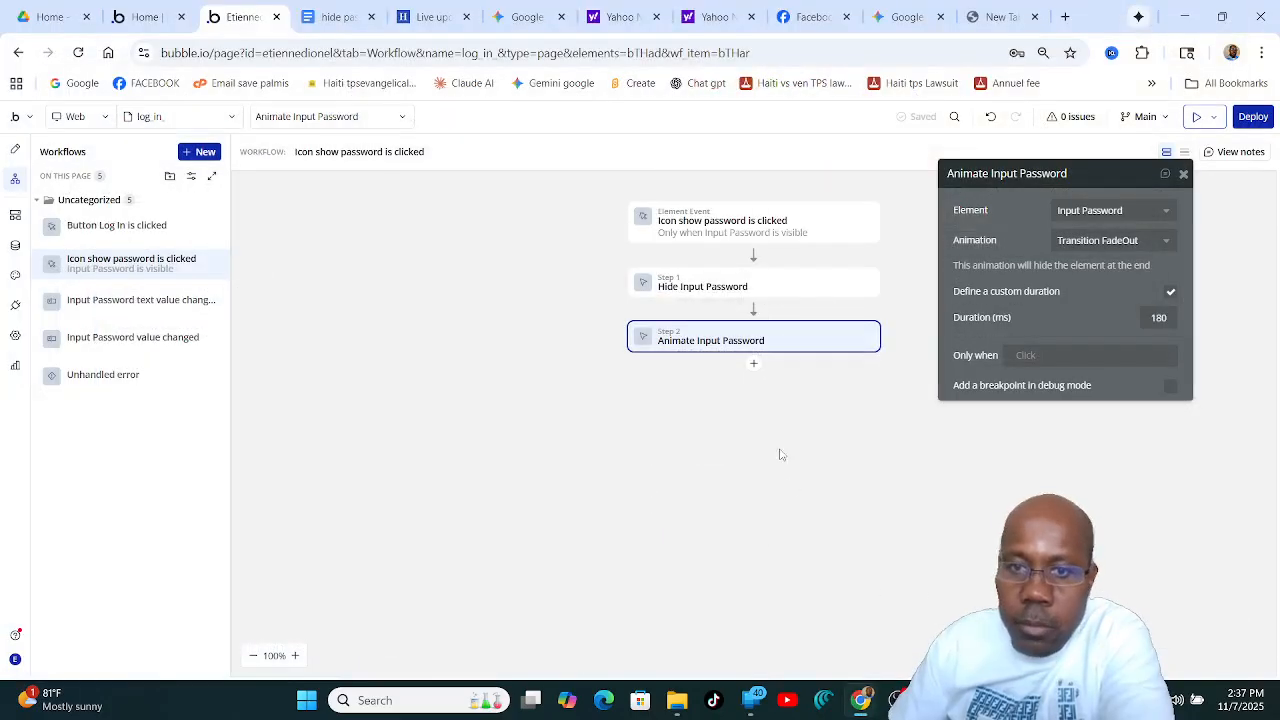
Add an Animate an element action as Step 3 of the icon's click workflow, targeting Input Password.
left_click(753, 363)
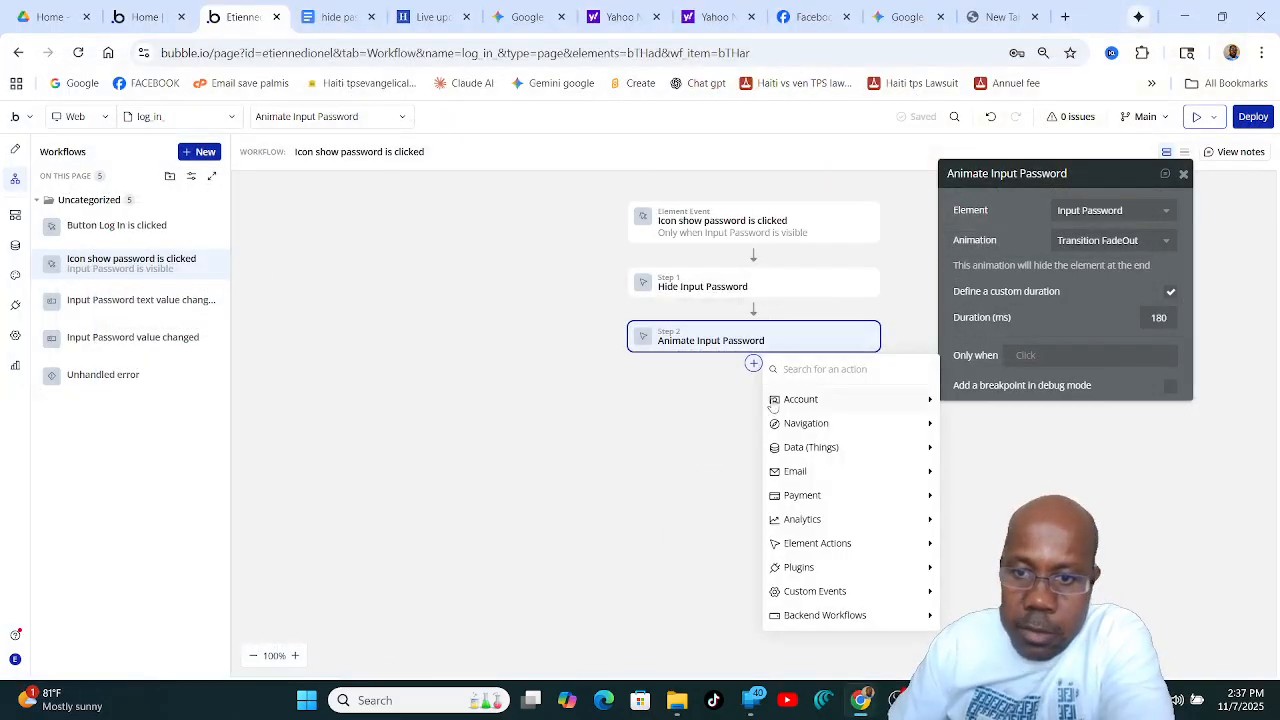
mouse_move(808, 545)
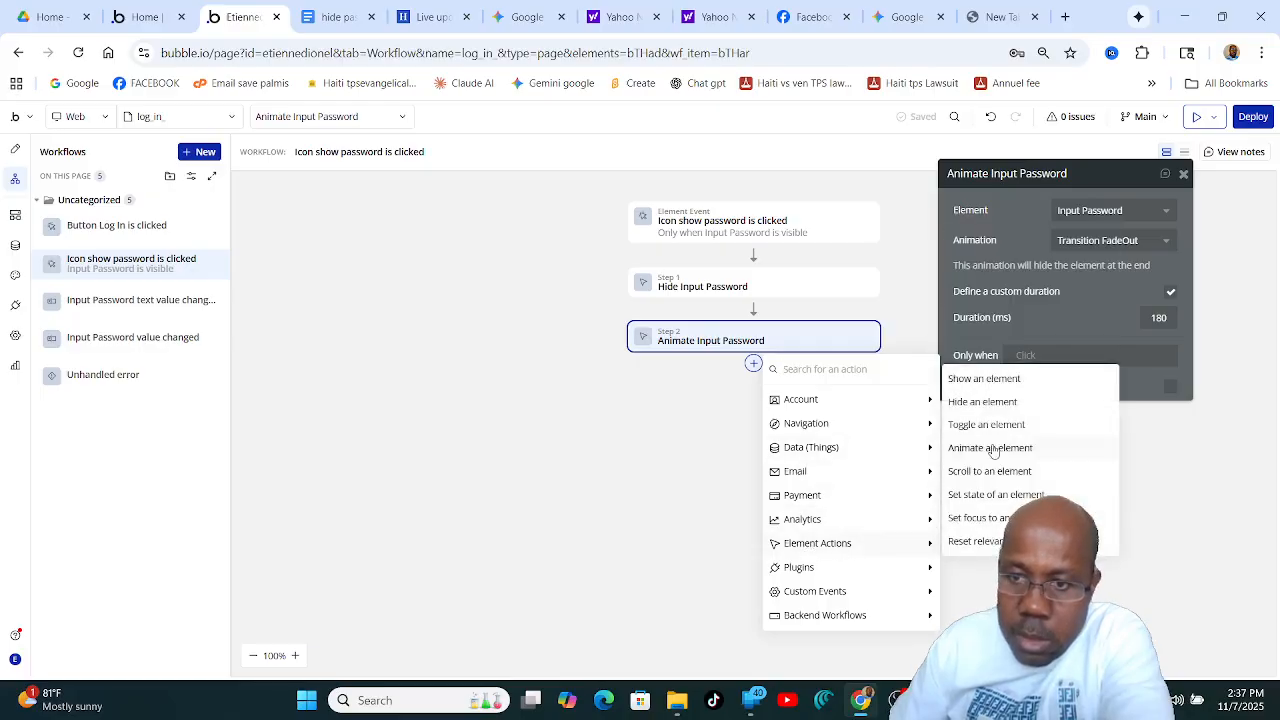
left_click(993, 450)
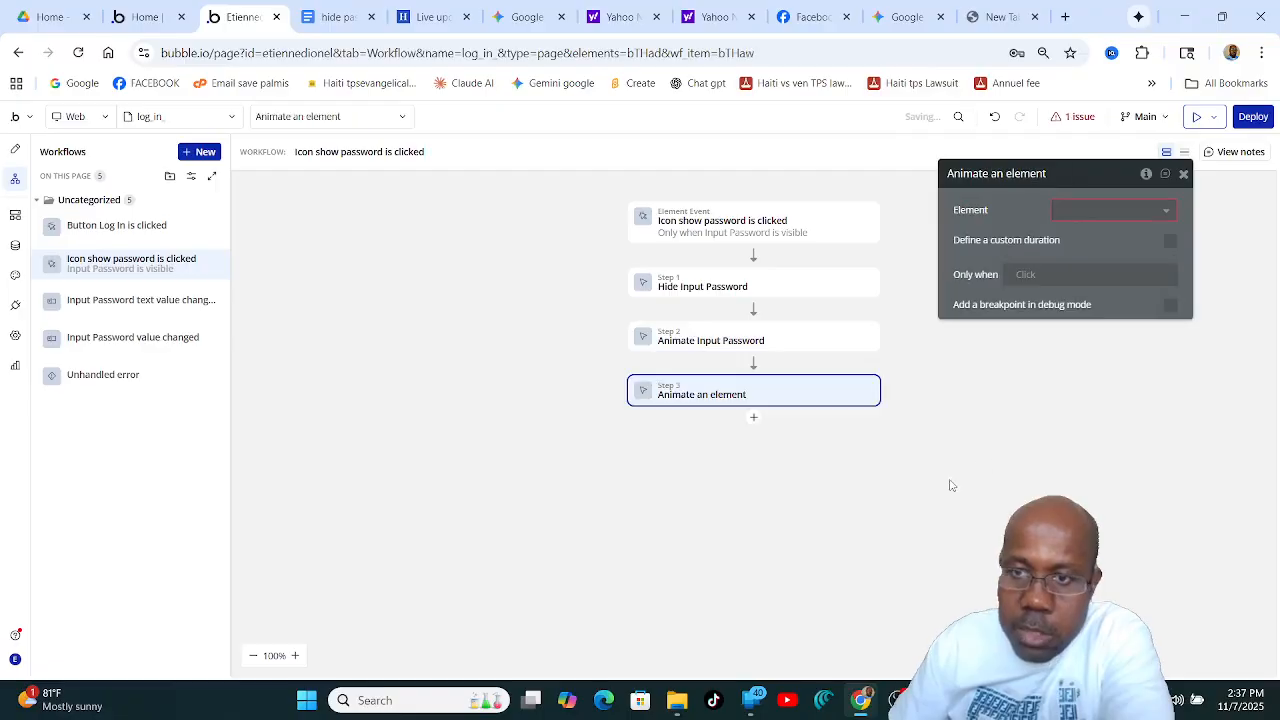
left_click(1167, 210)
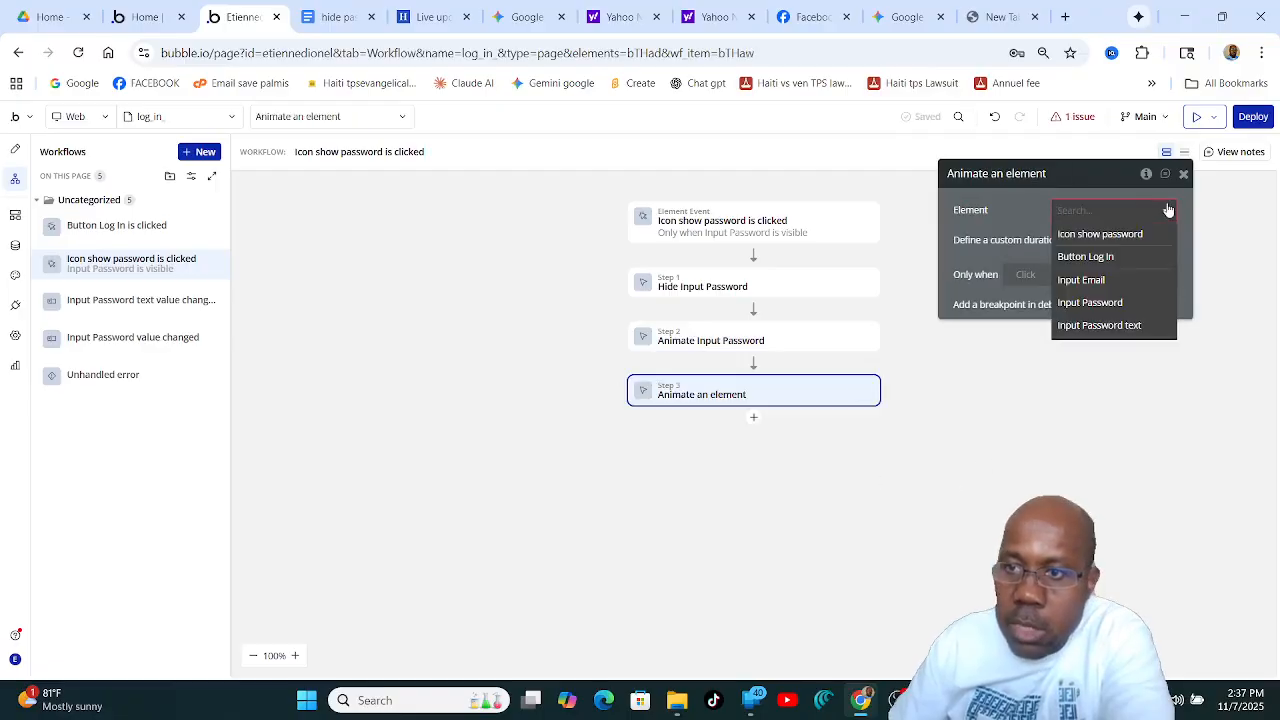
left_click(1092, 302)
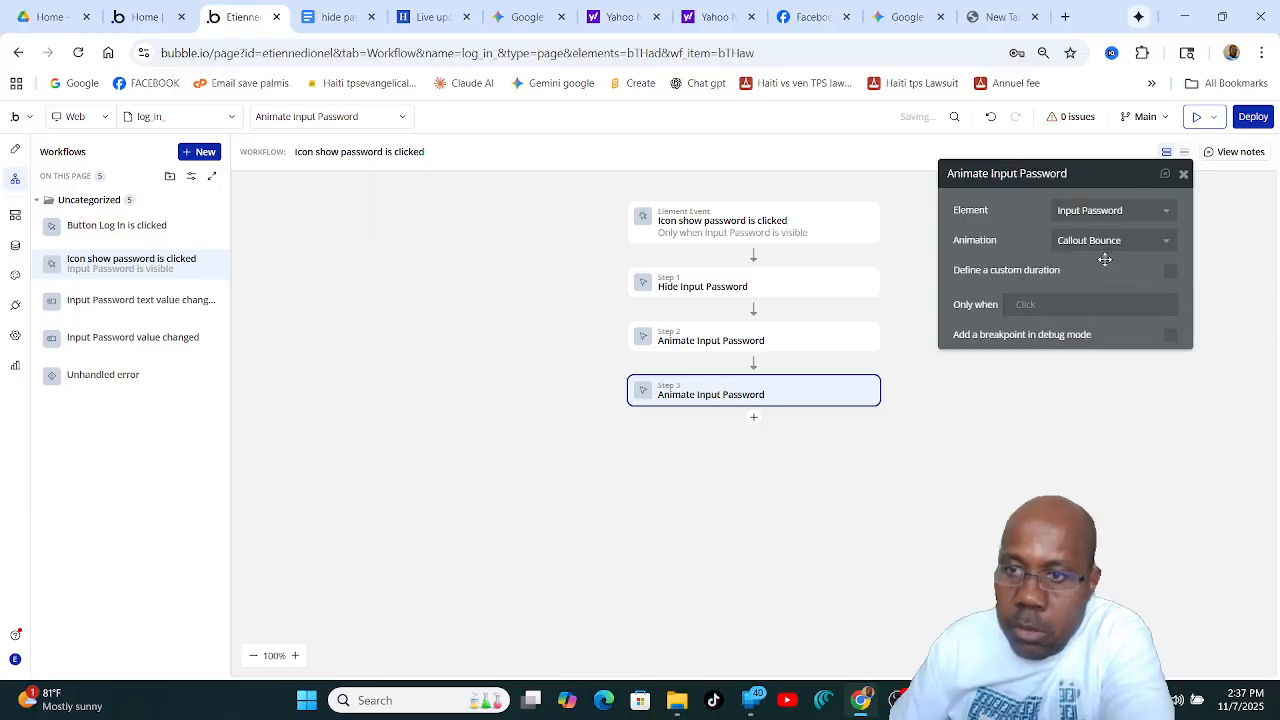
Set the Step 3 animation to Transition FadeIn with a custom duration of 180 ms.
left_click(1166, 243)
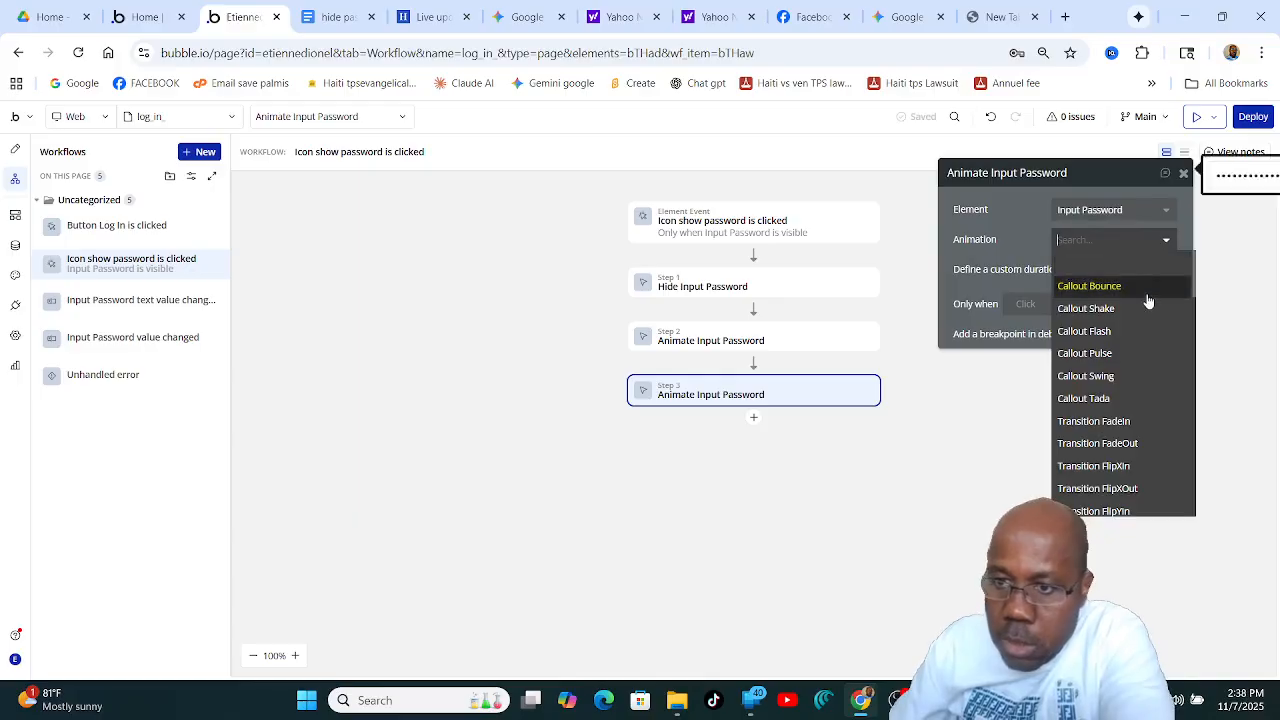
left_click(1128, 421)
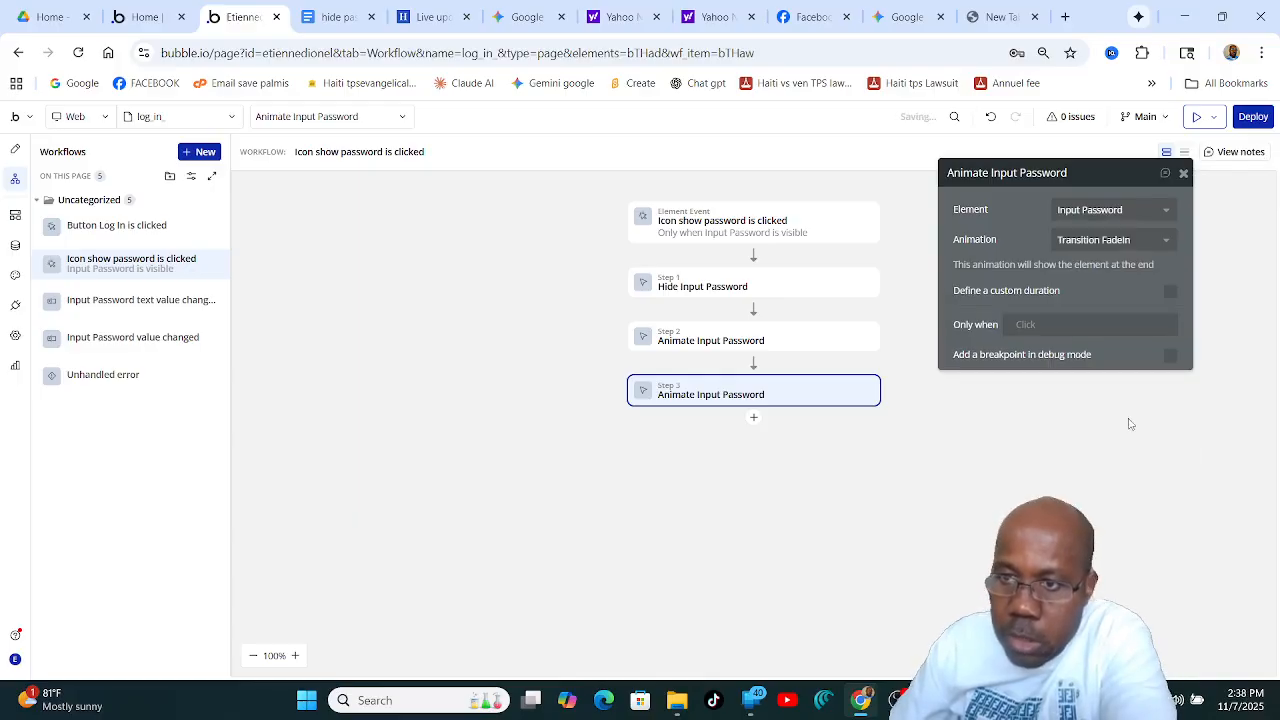
left_click(1171, 292)
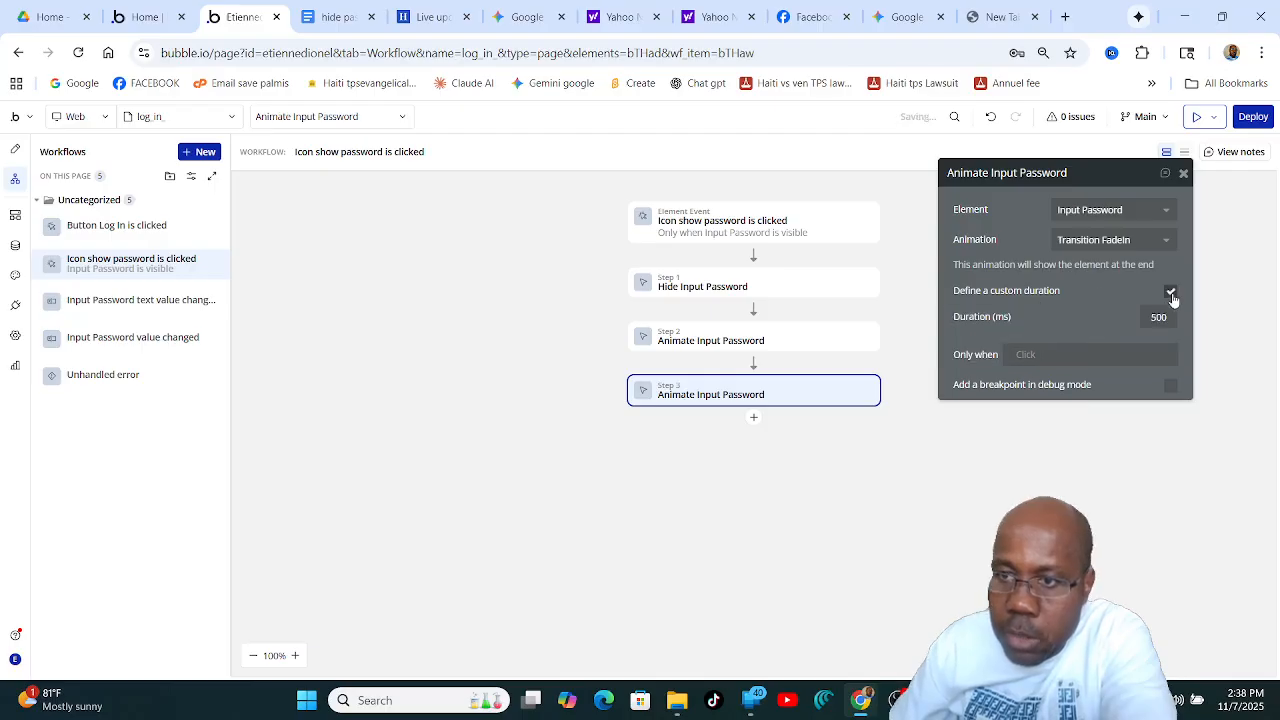
type("1")
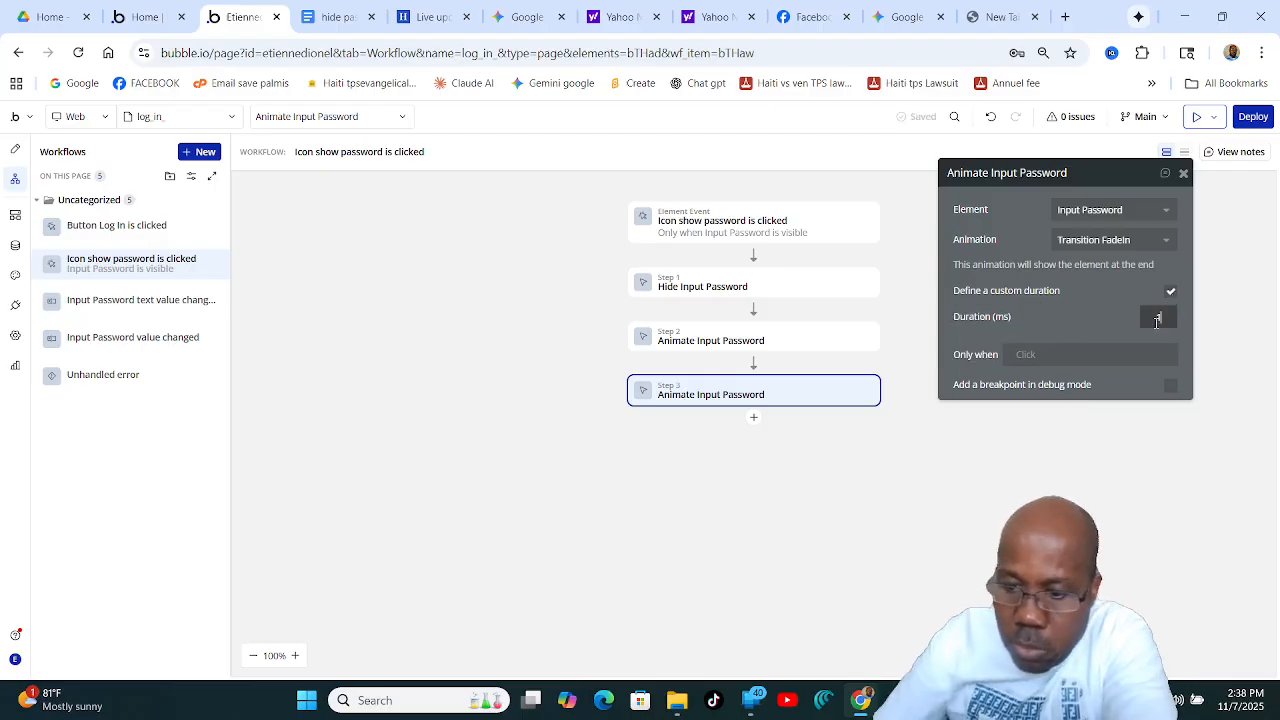
type("8")
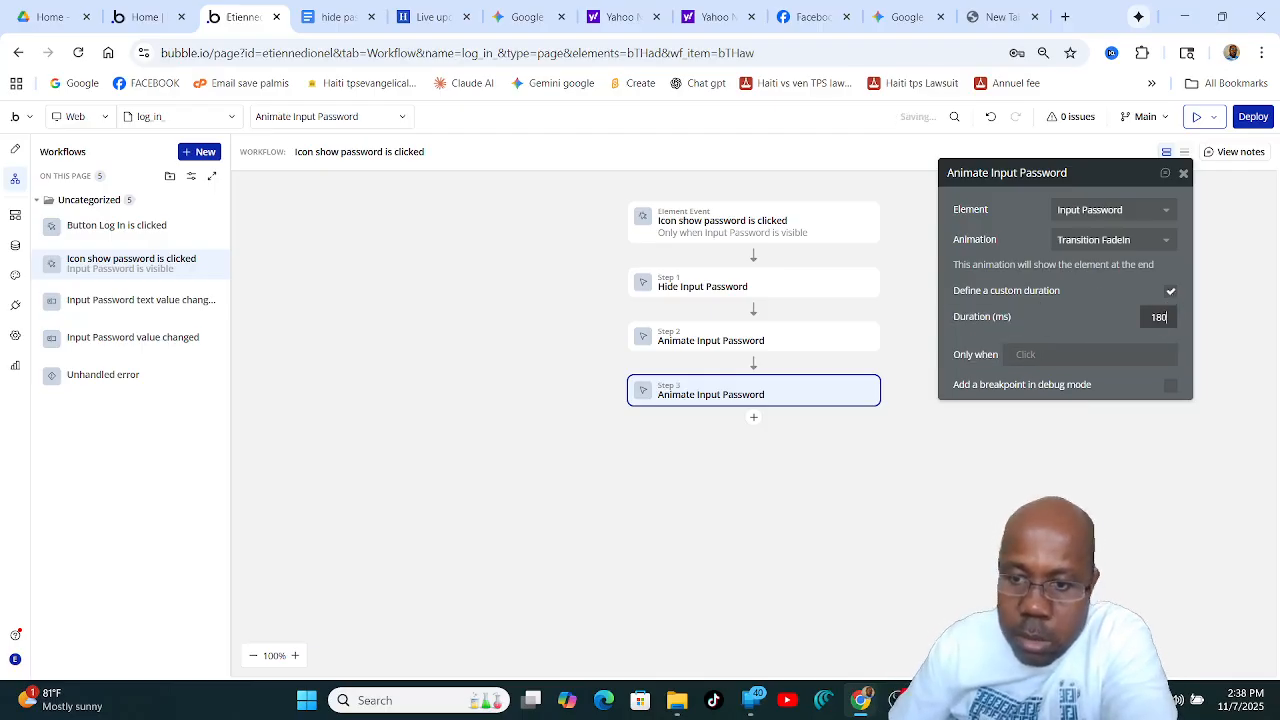
type("0")
Consult pic 5 in Paint and change the Step 3 animation's element to Input Password text.
mouse_move(897, 700)
left_click(877, 610)
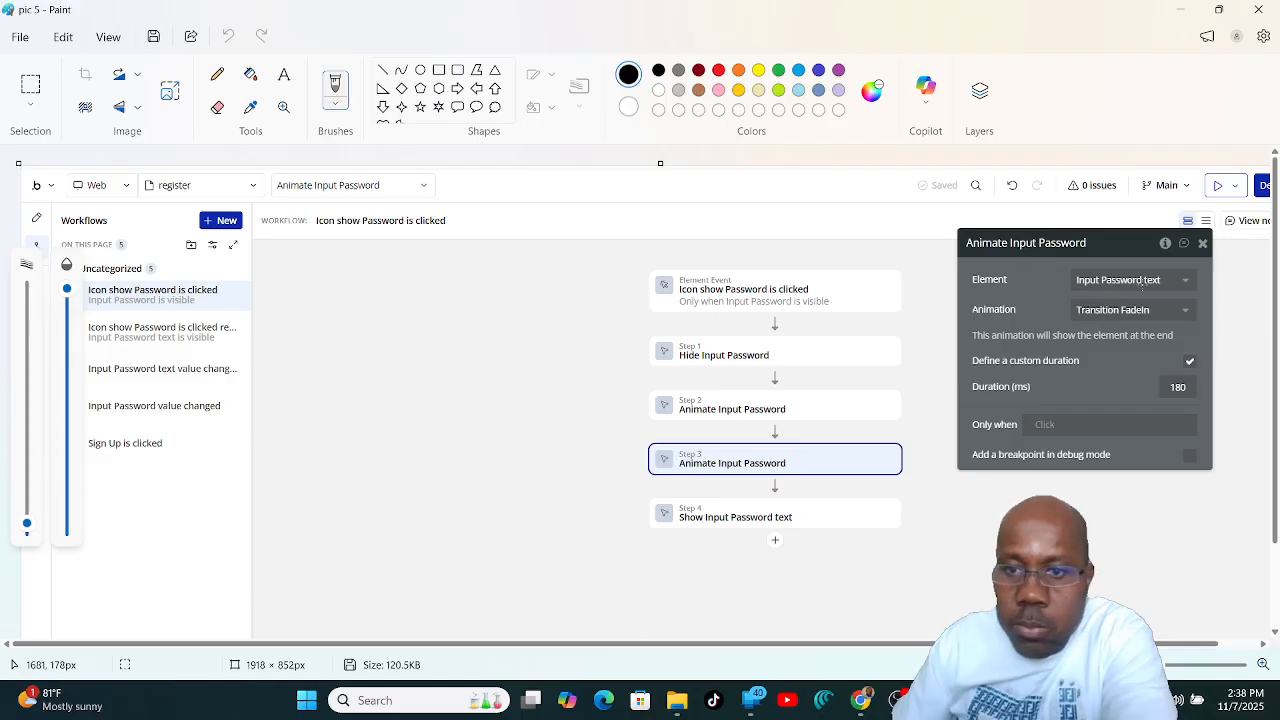
left_click(1181, 9)
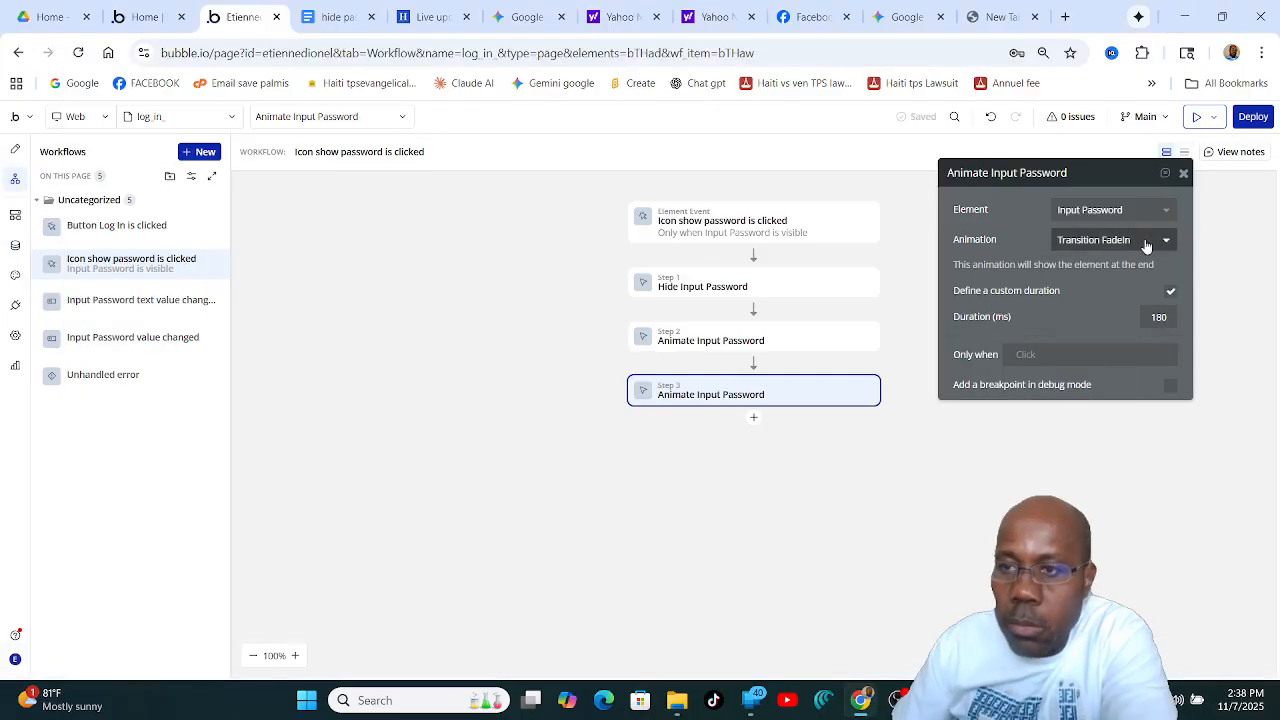
left_click(1165, 214)
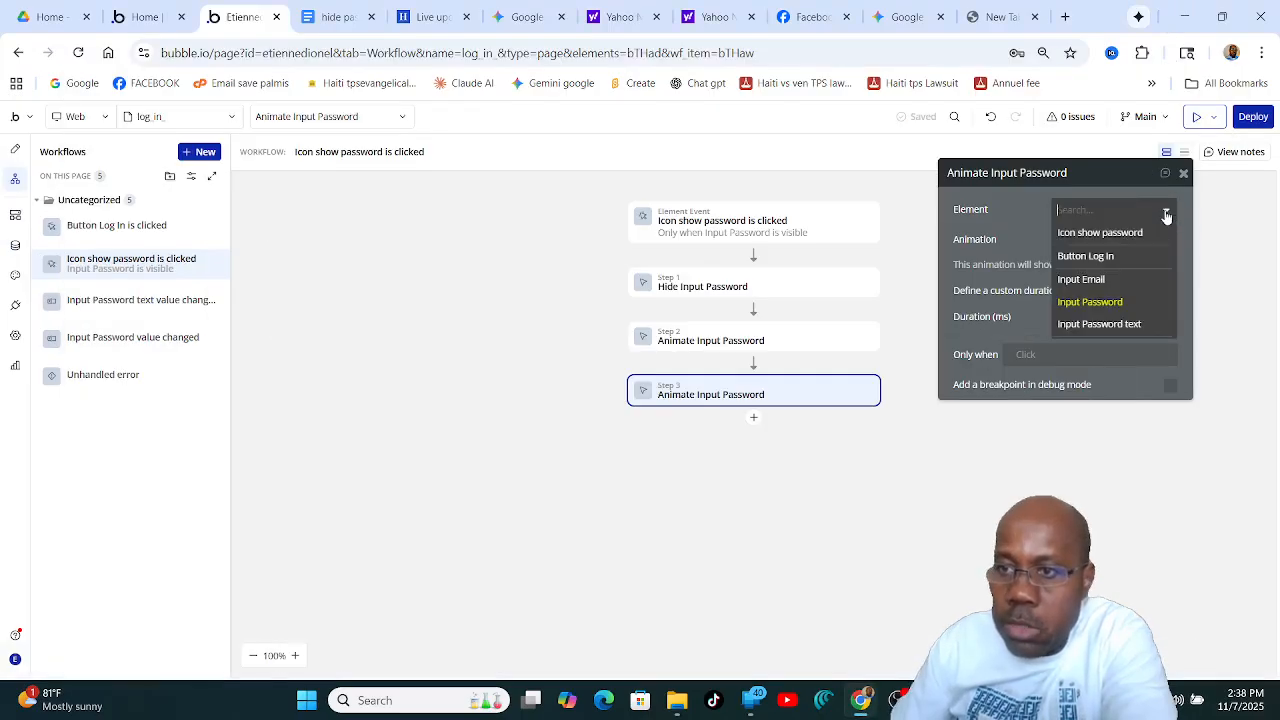
left_click(1120, 324)
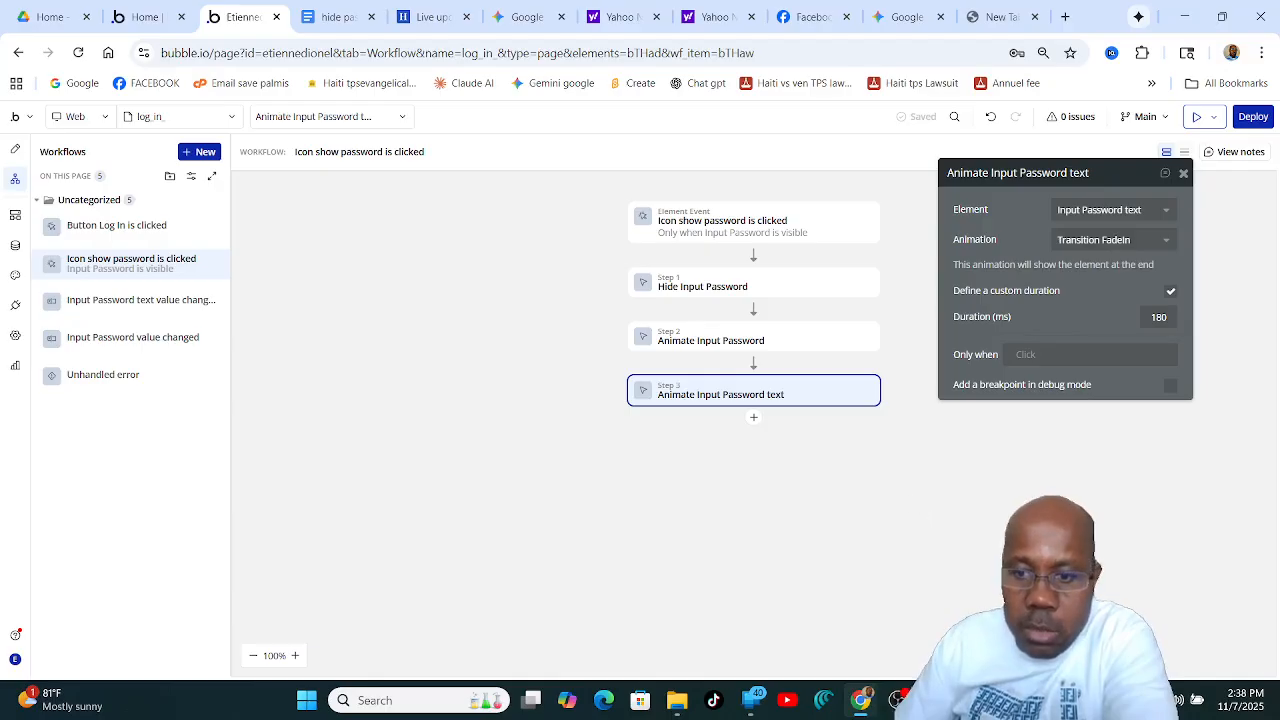
Check the Step 3 animation against pic 5 in Paint and examine the Step 4 settings in pic 6.
left_click(897, 700)
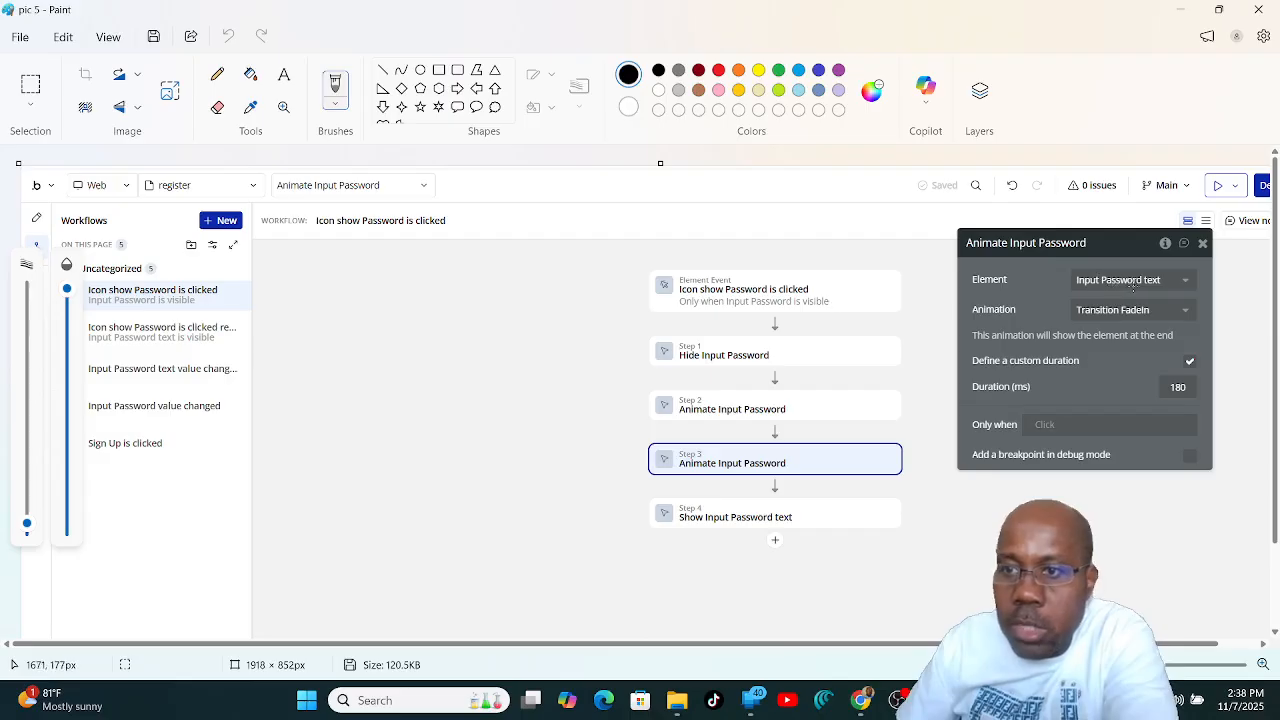
left_click(860, 700)
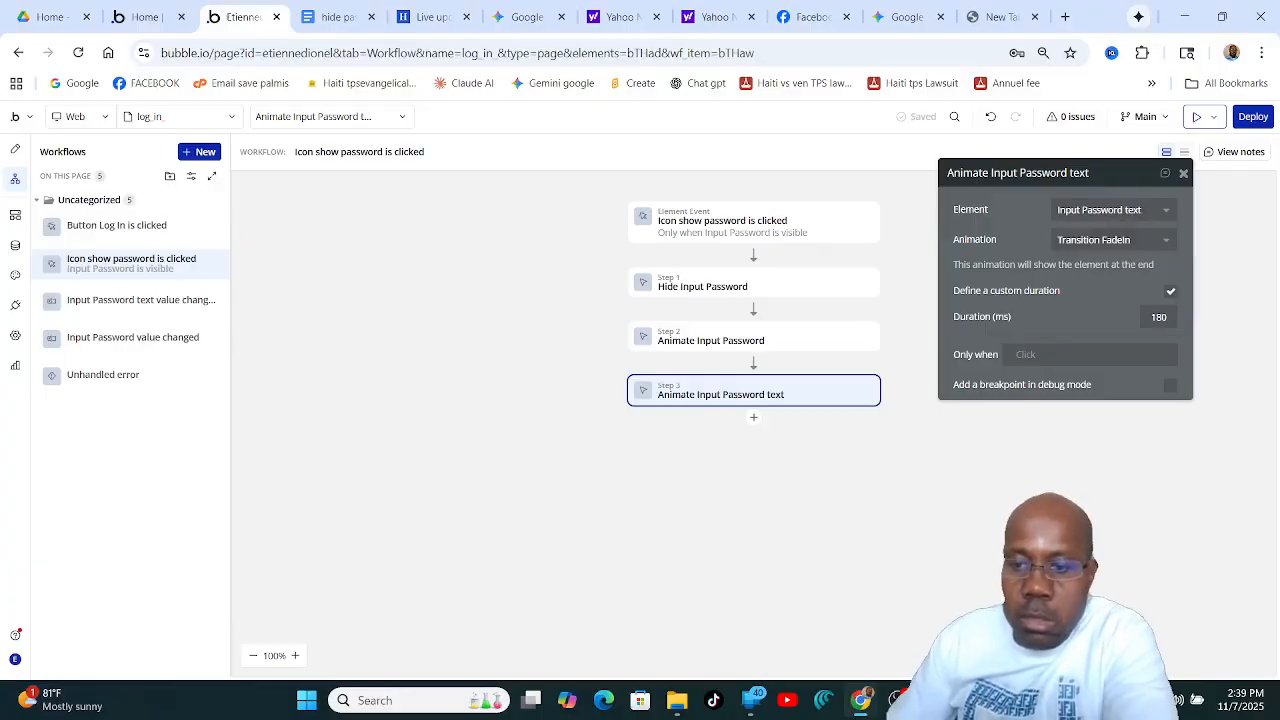
mouse_move(897, 700)
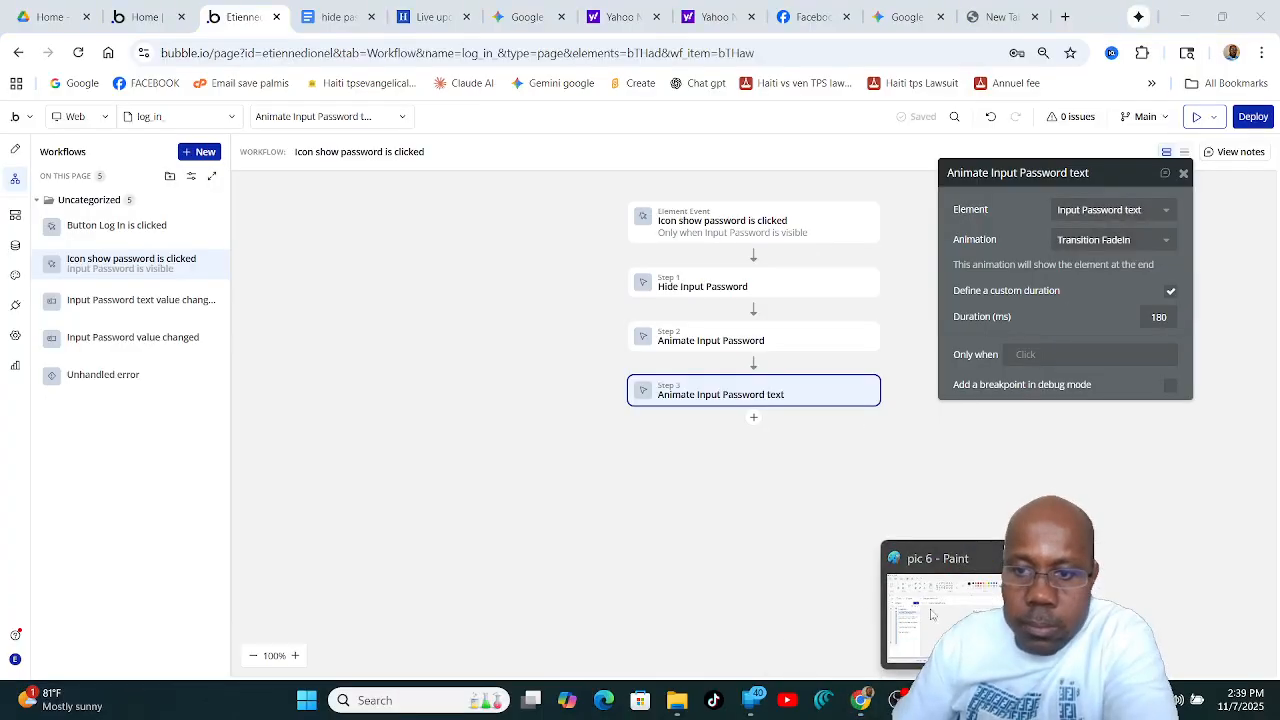
left_click(931, 614)
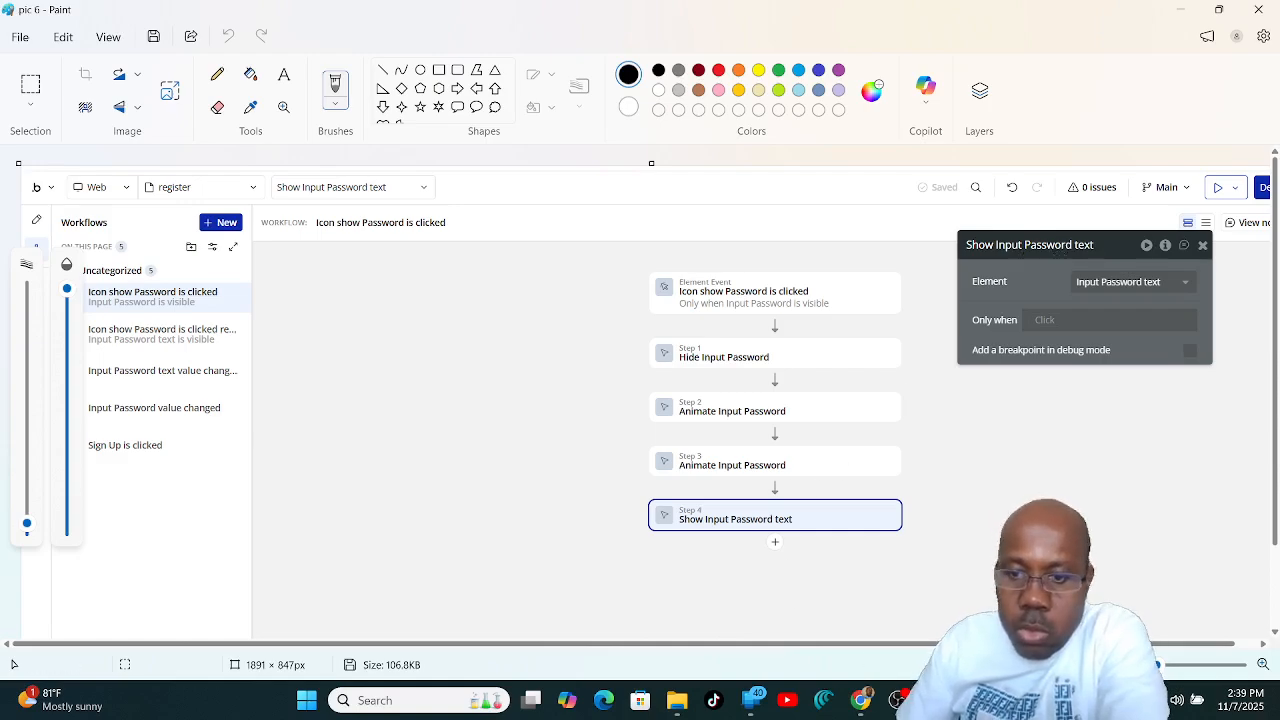
left_click(862, 700)
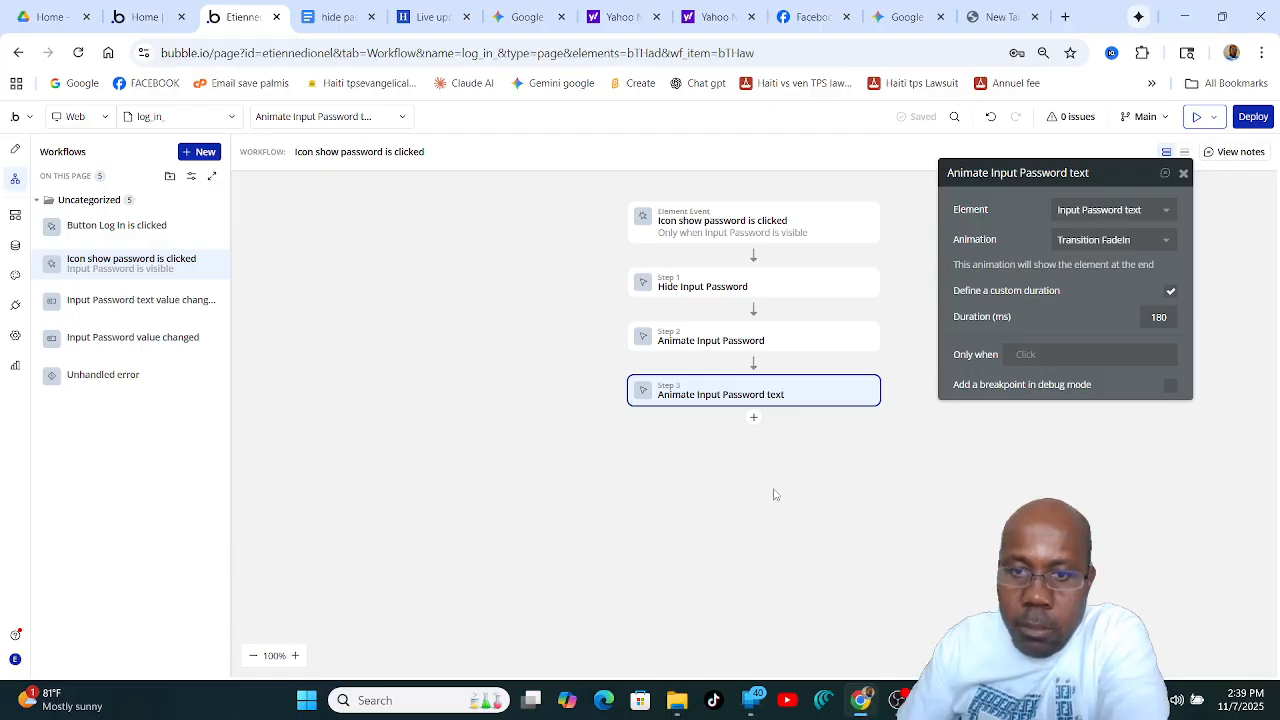
Add a Show an element action as Step 4 after the Input Password text animation.
left_click(754, 418)
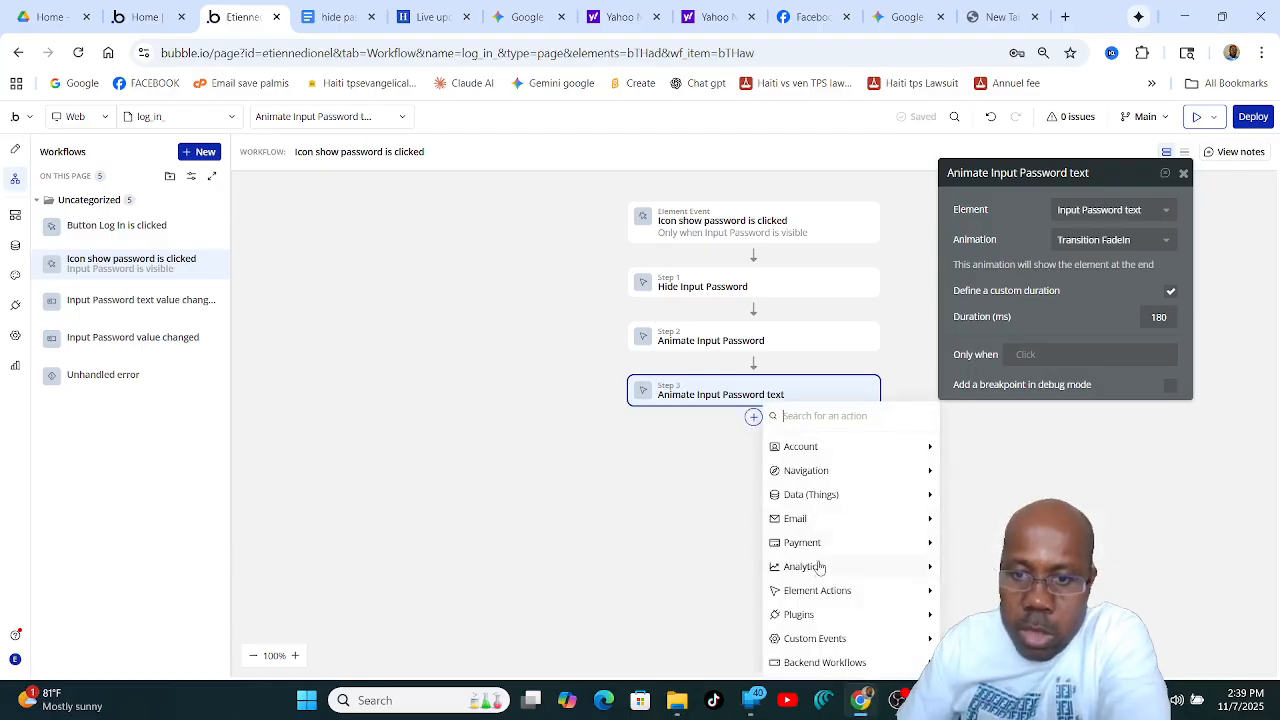
mouse_move(826, 591)
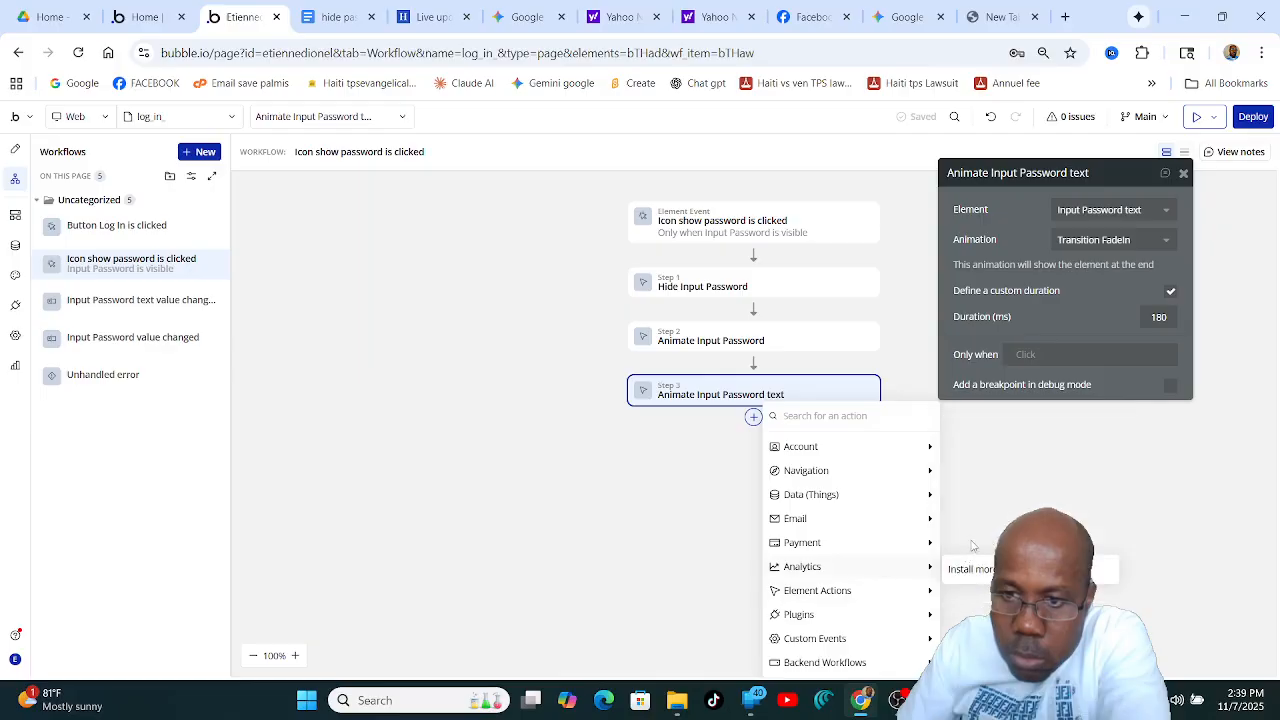
mouse_move(905, 592)
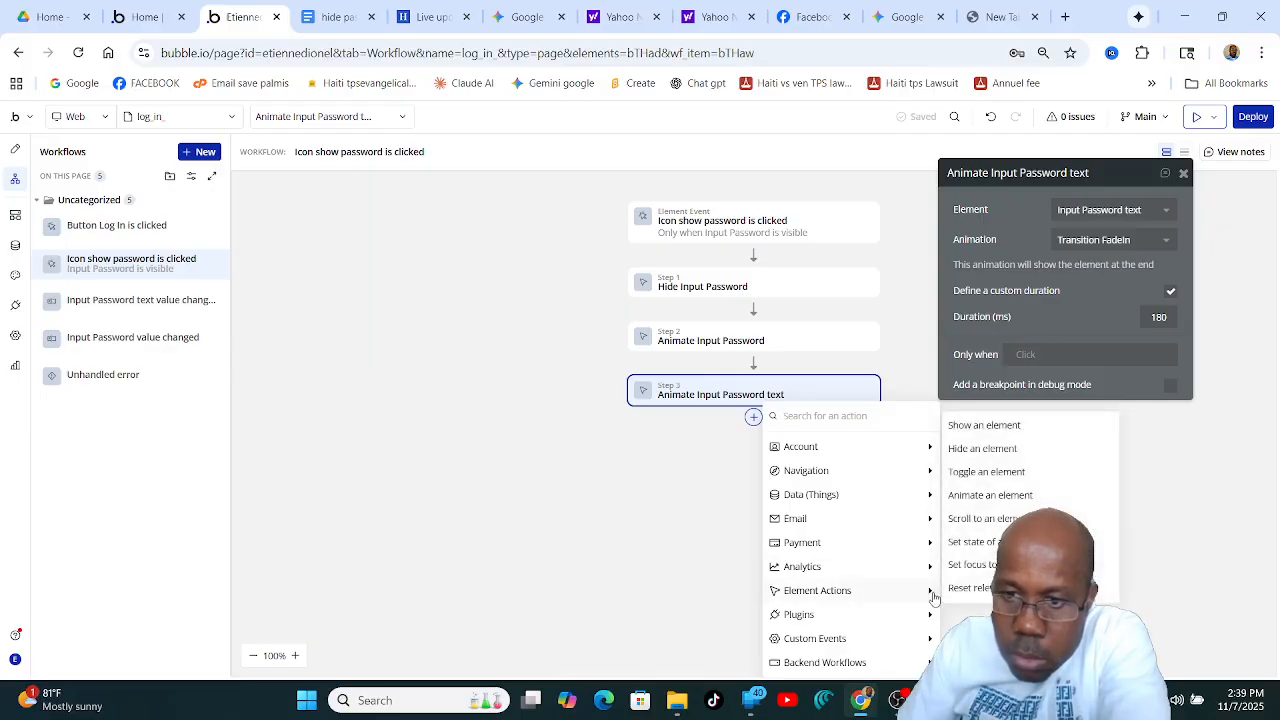
left_click(986, 426)
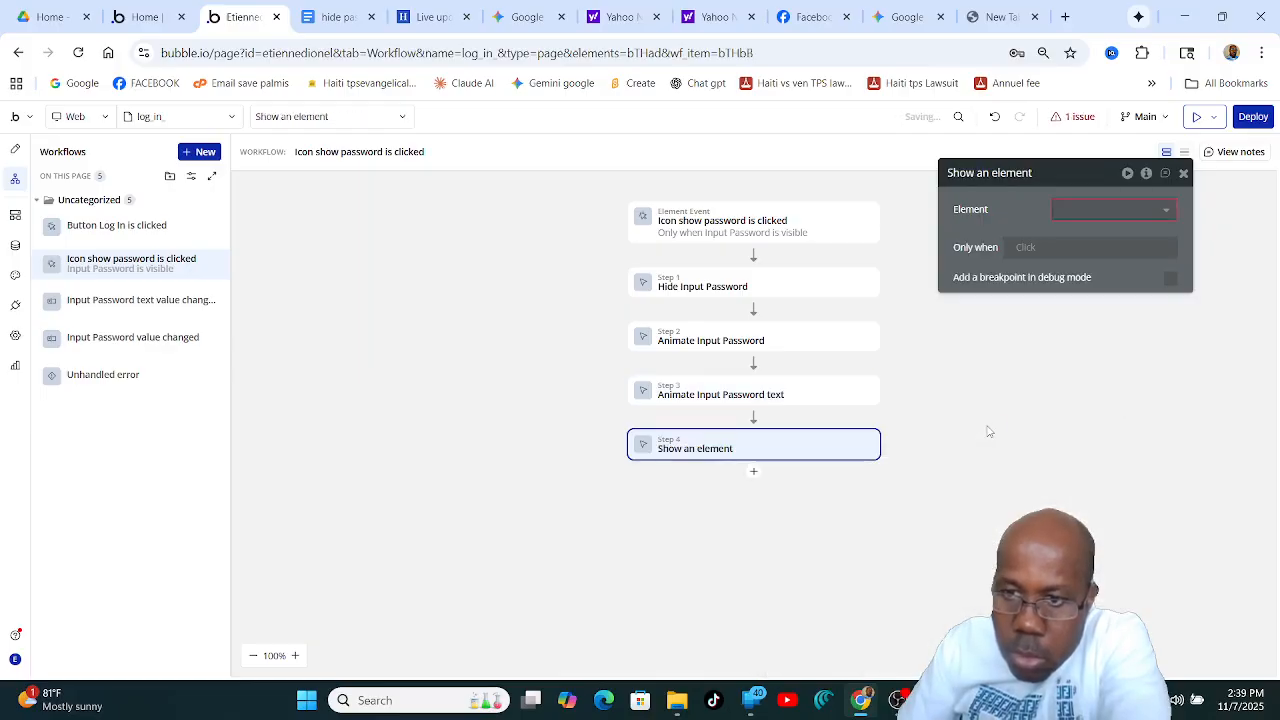
Check pic 6 in Paint and set the Step 4 Show action's element to Input Password text.
key("alt+Tab")
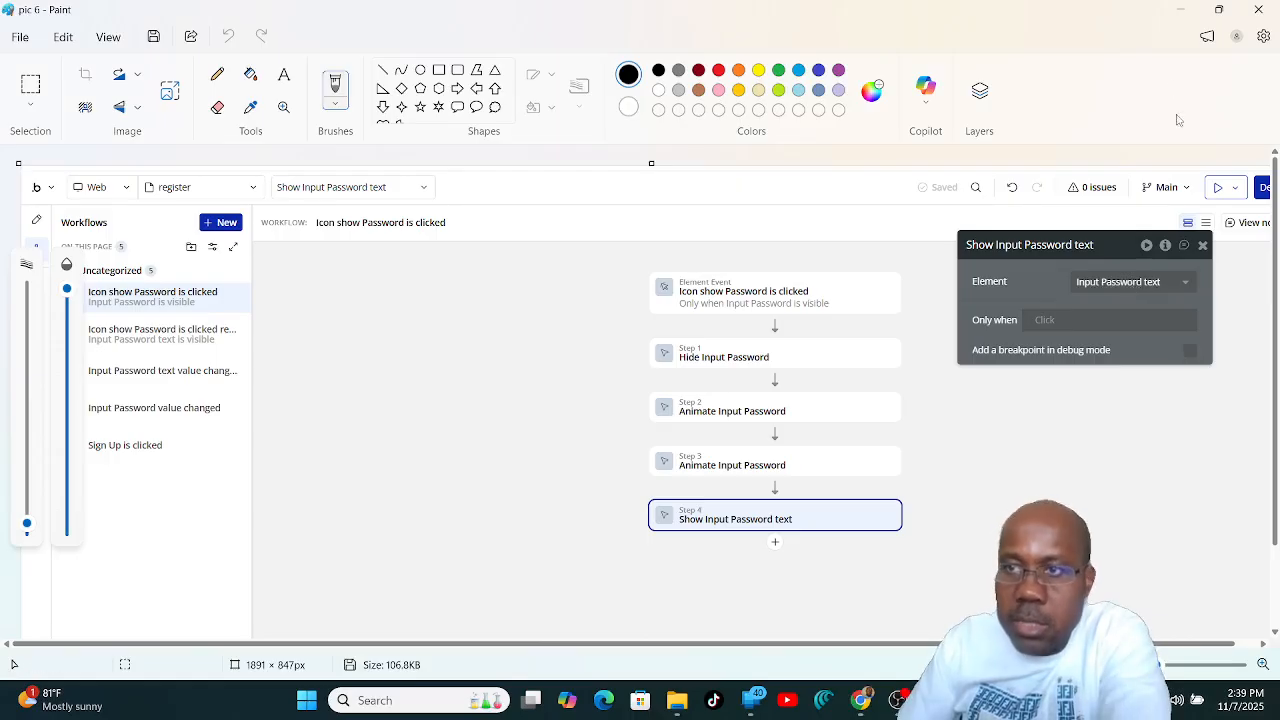
left_click(1180, 10)
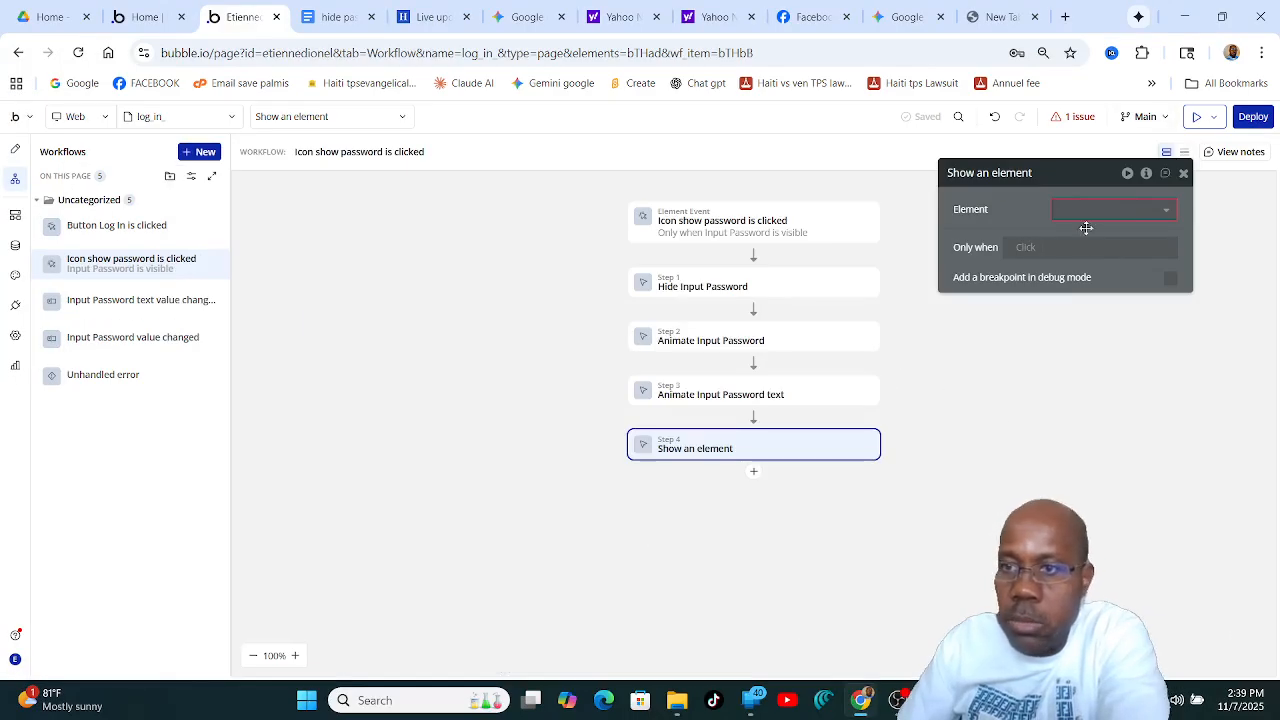
left_click(1166, 211)
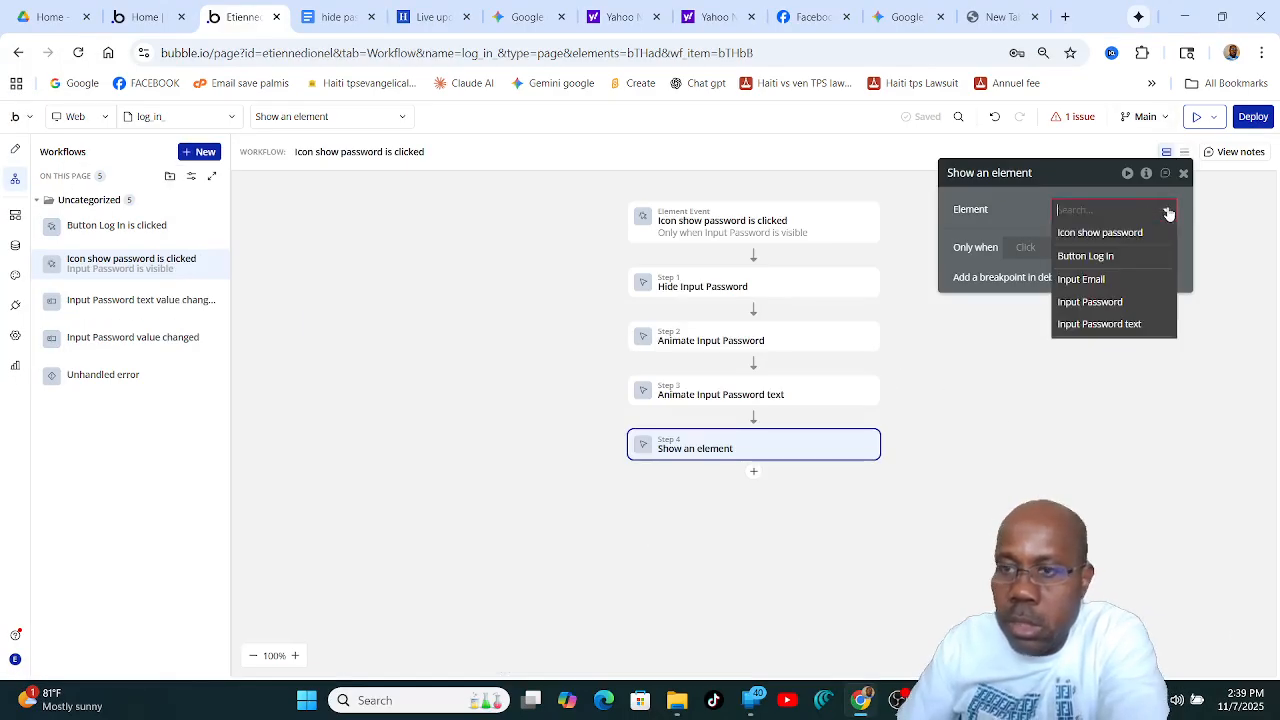
left_click(1131, 324)
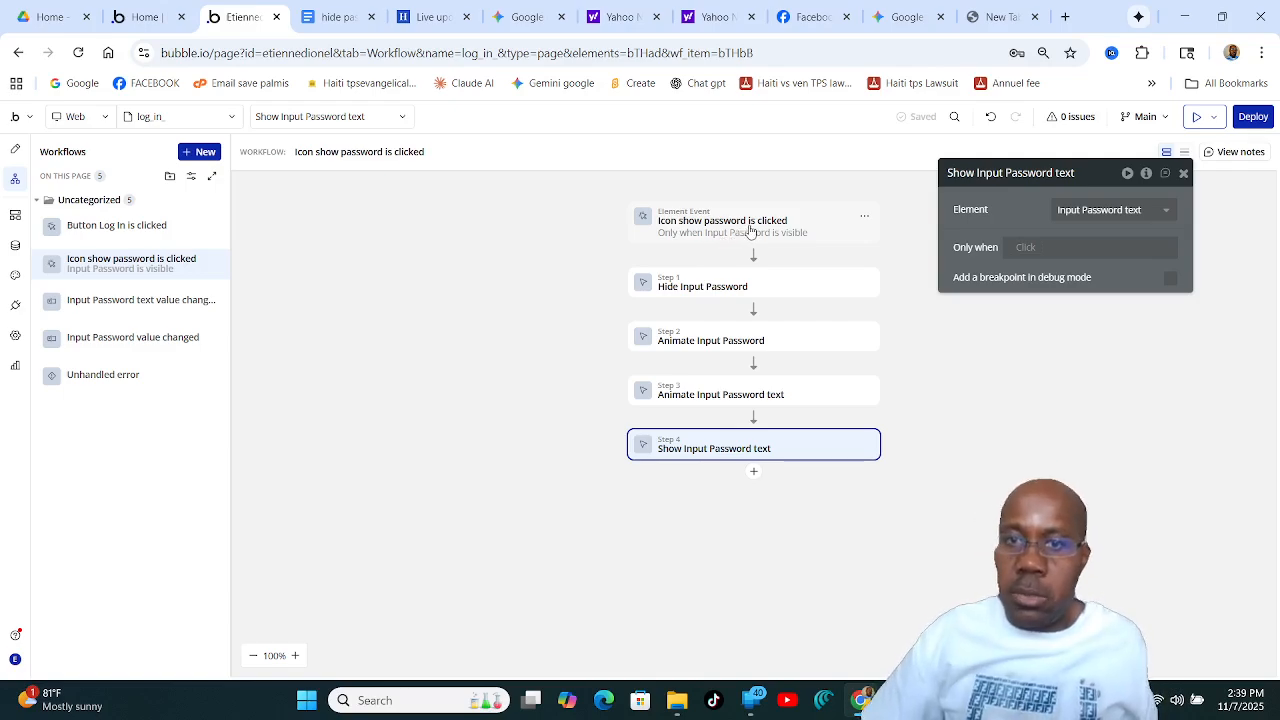
Review the click event's condition and the Step 1 Hide action in the Icon show password workflow.
left_click(730, 290)
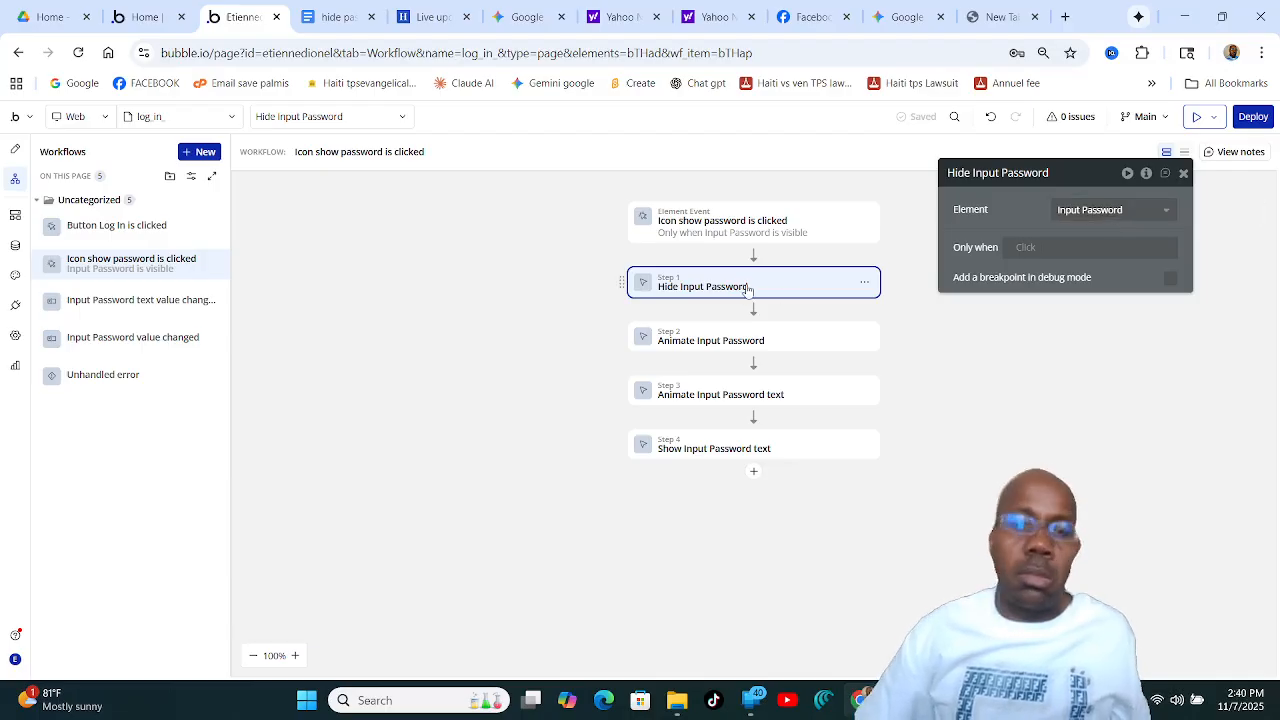
left_click(767, 224)
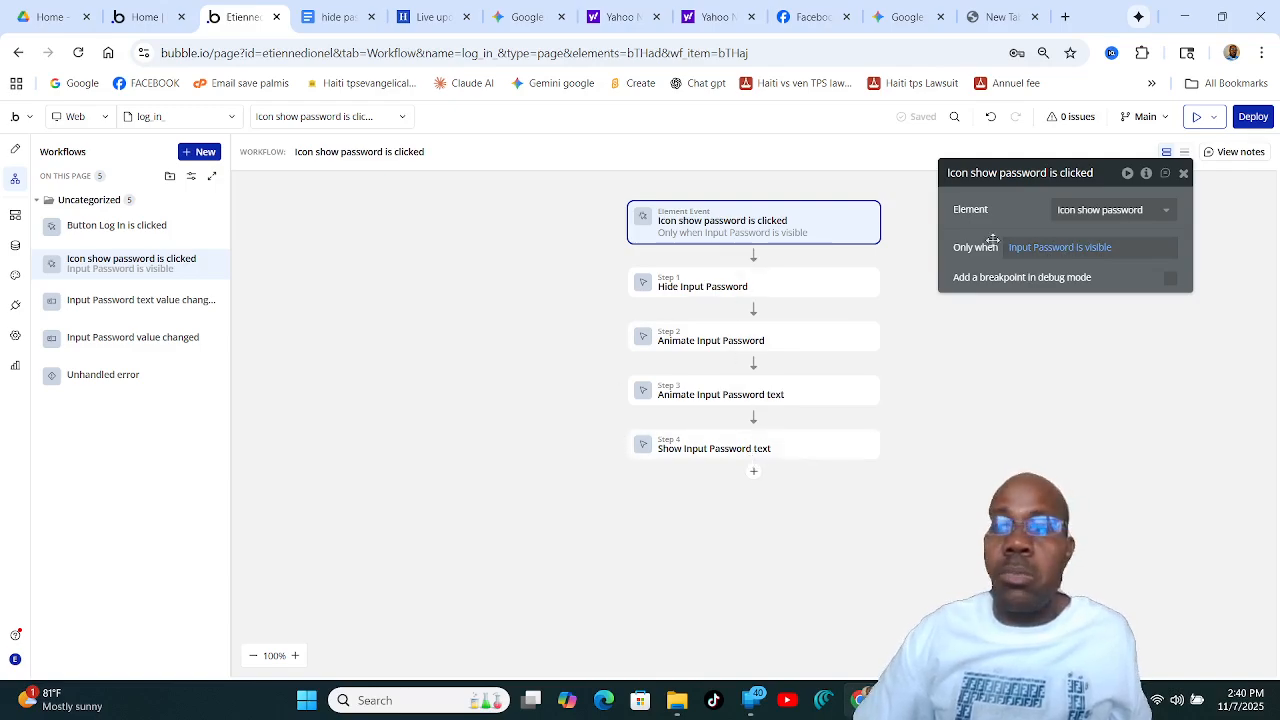
left_click(752, 292)
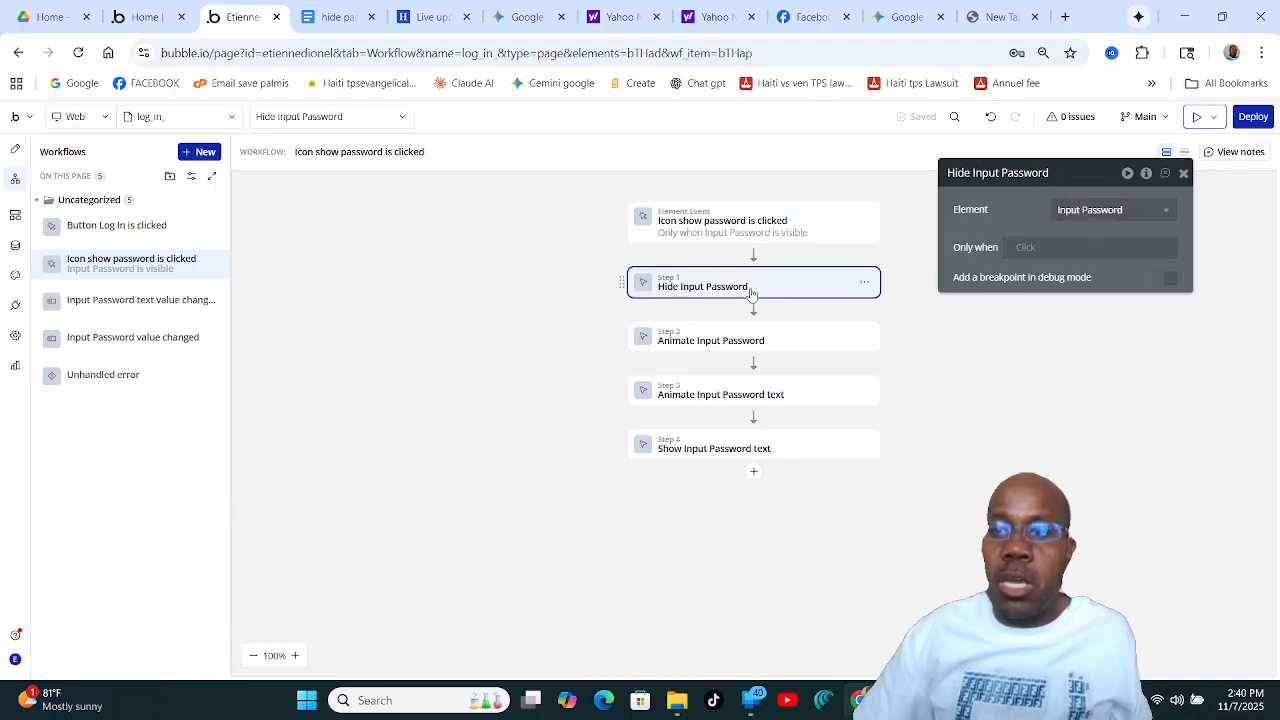
left_click(755, 238)
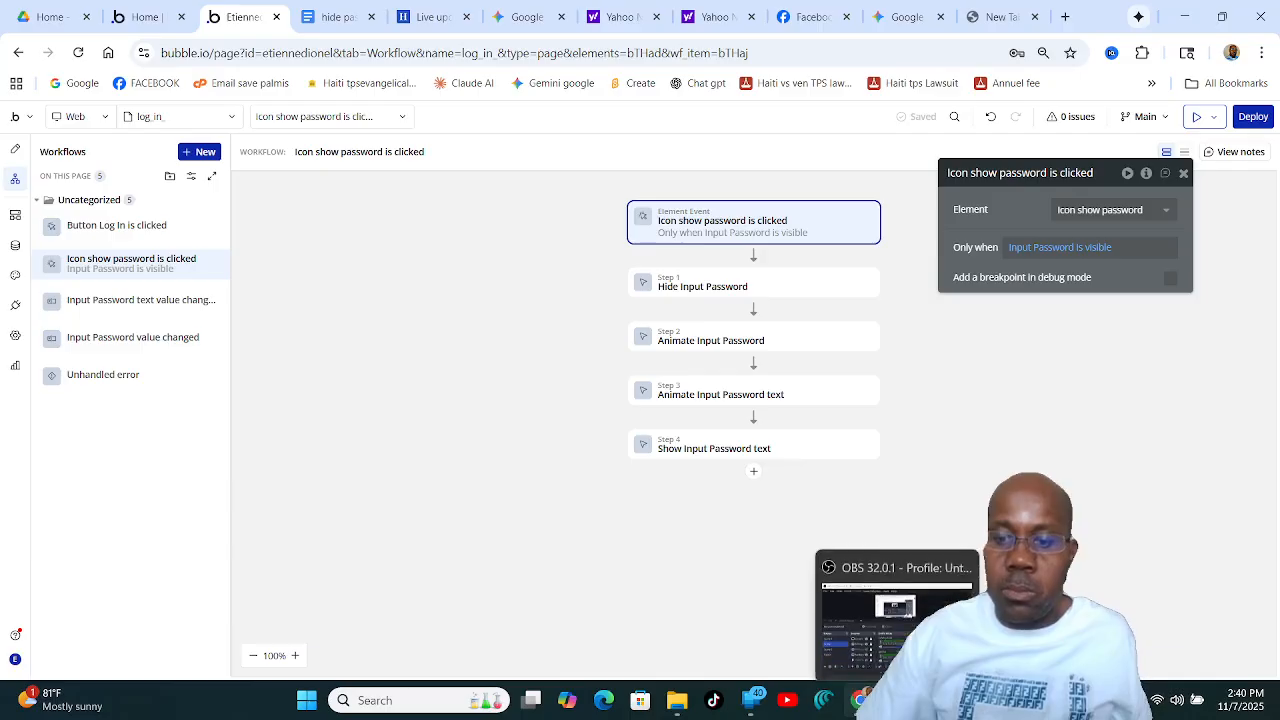
left_click(869, 615)
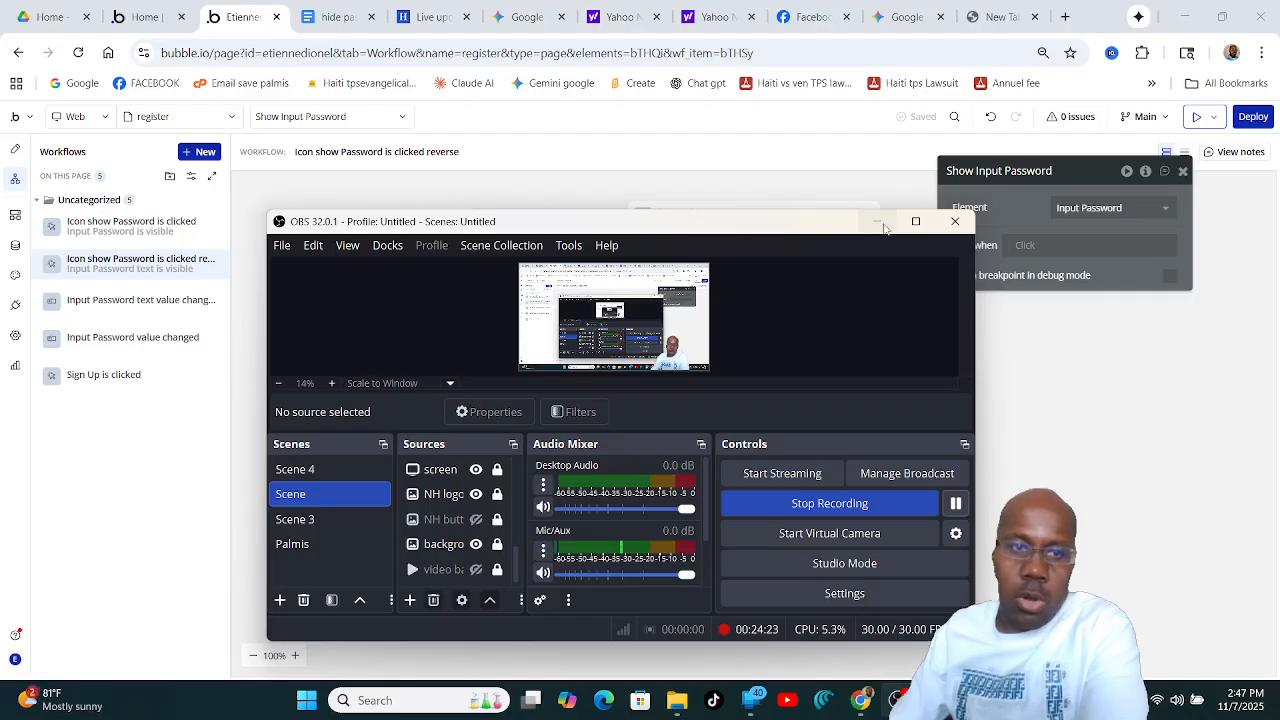
left_click(878, 223)
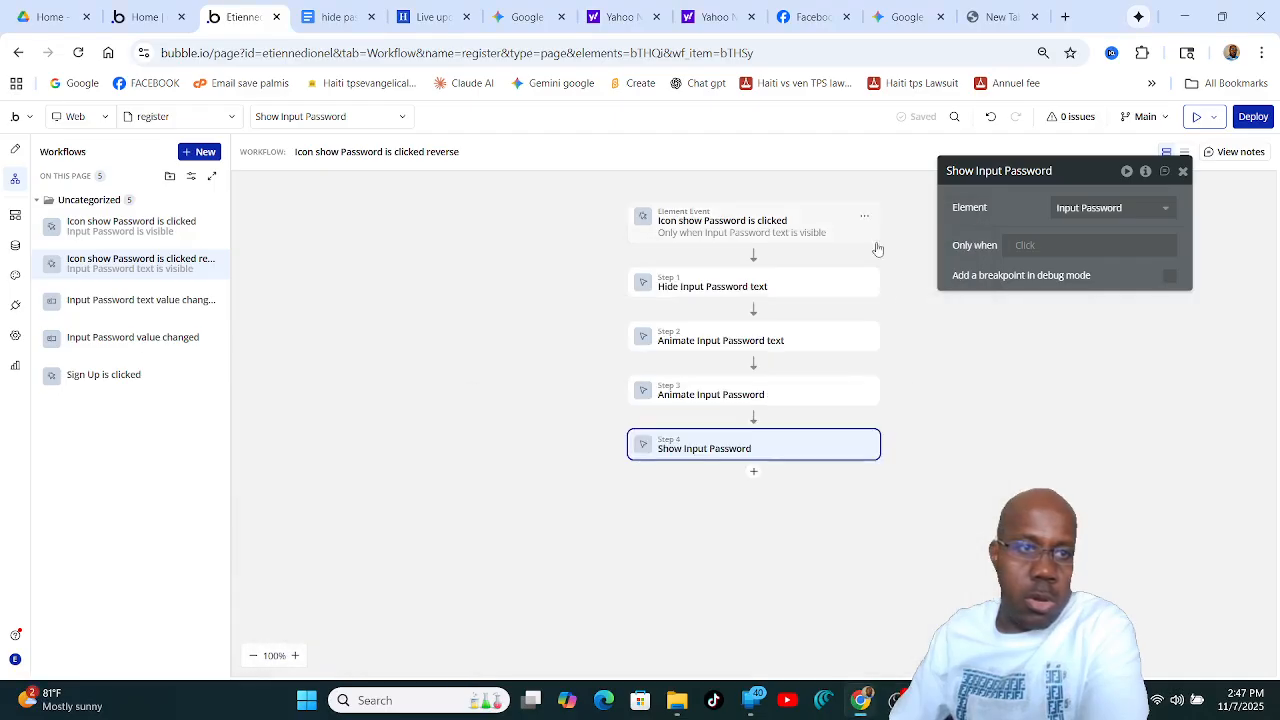
Switch from the register page to the log_in_ page and open its existing Icon show password click workflow.
left_click(234, 119)
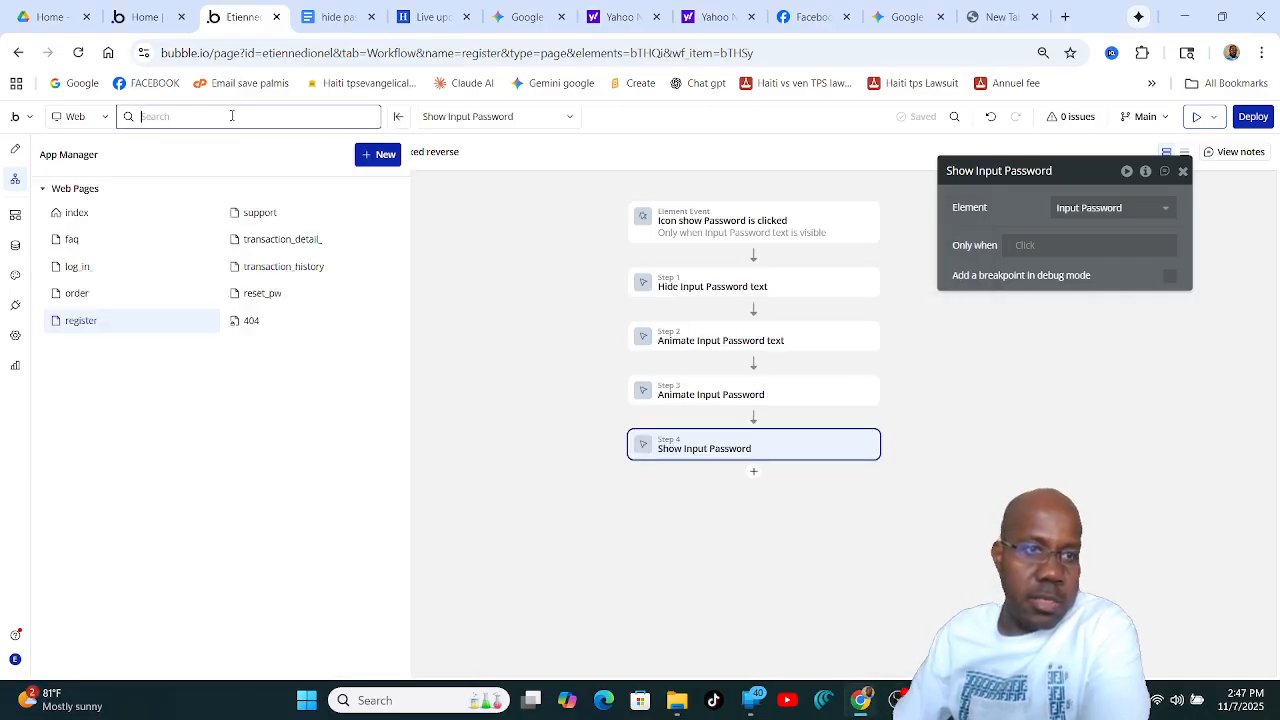
left_click(87, 272)
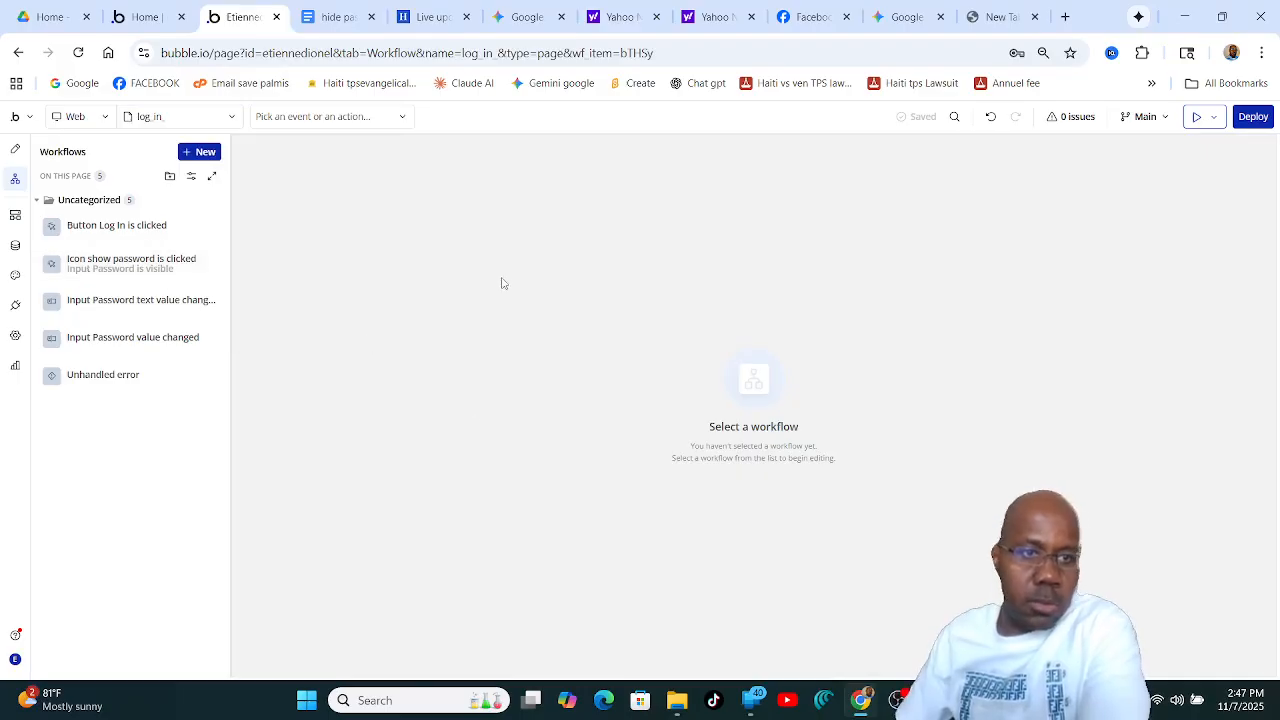
left_click(117, 266)
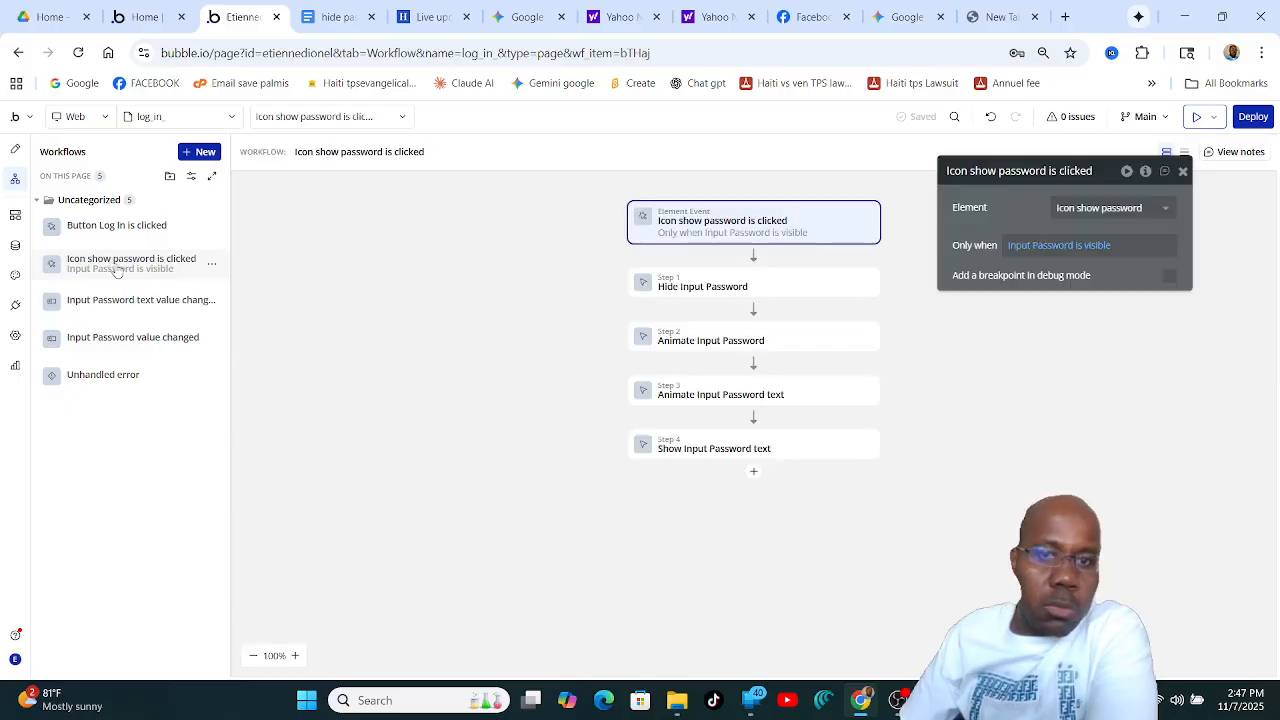
Create a new workflow with an element-clicked event on Icon show password.
left_click(197, 152)
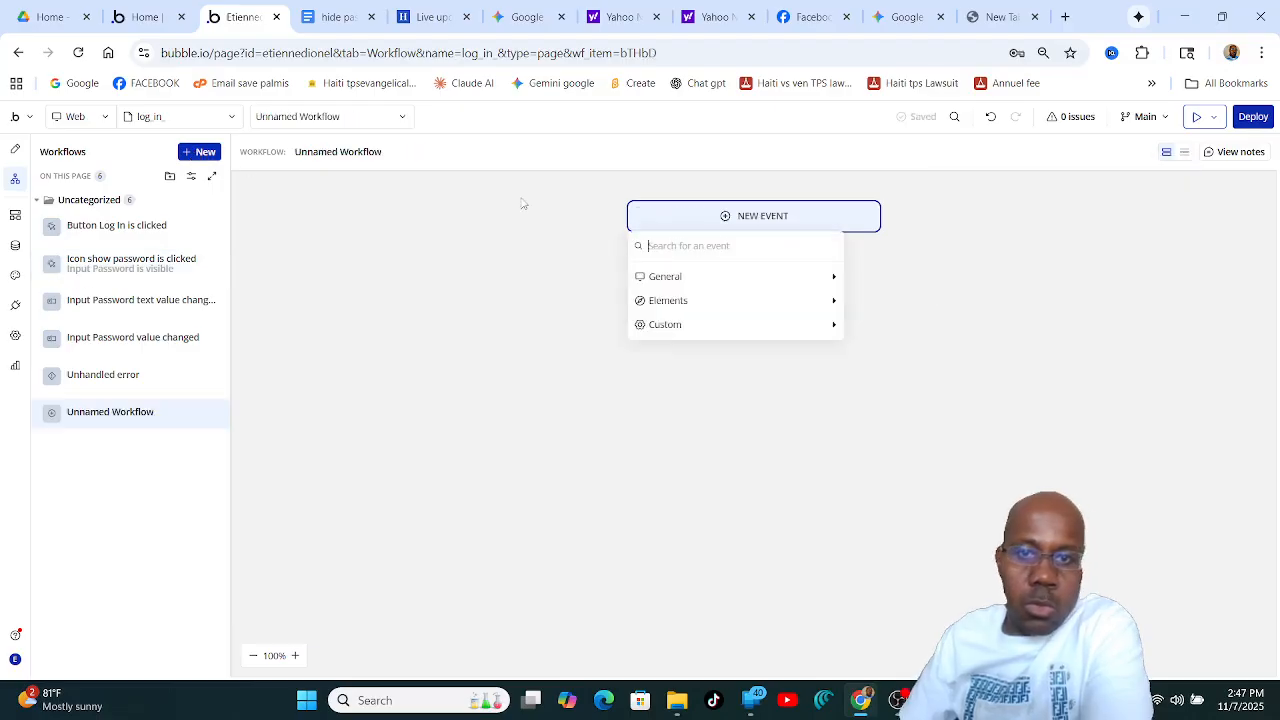
mouse_move(694, 302)
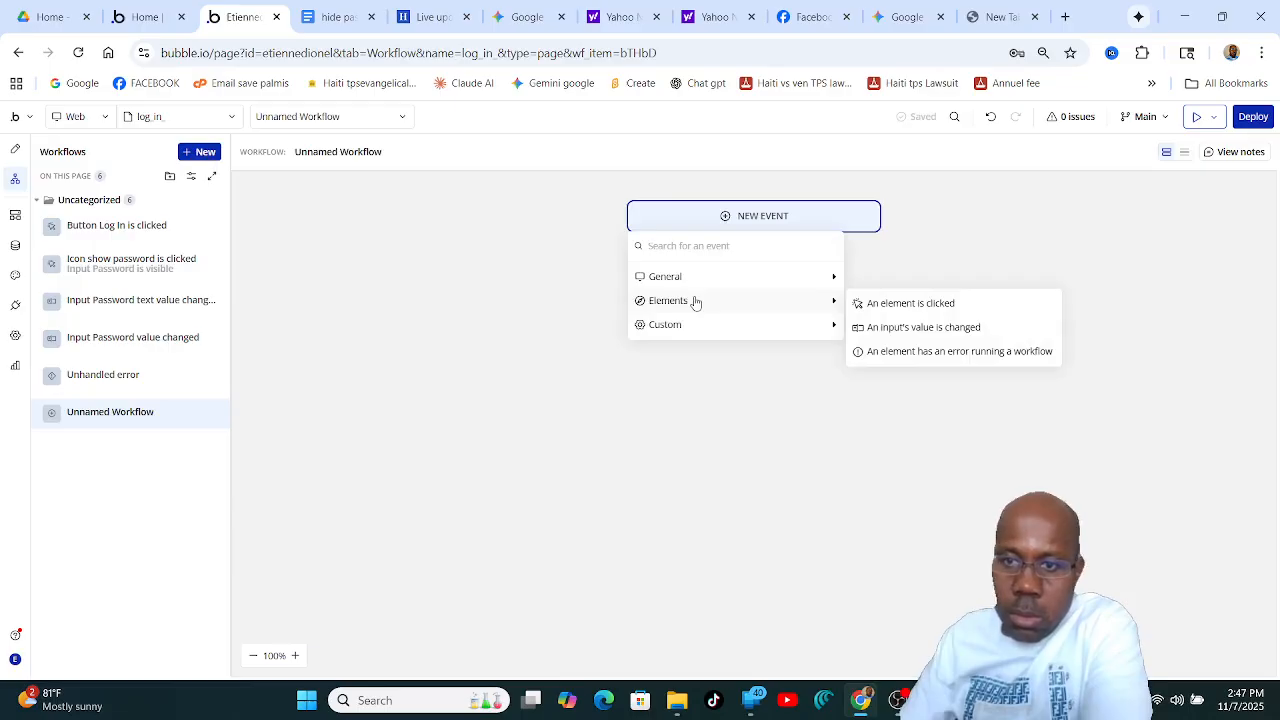
mouse_move(757, 286)
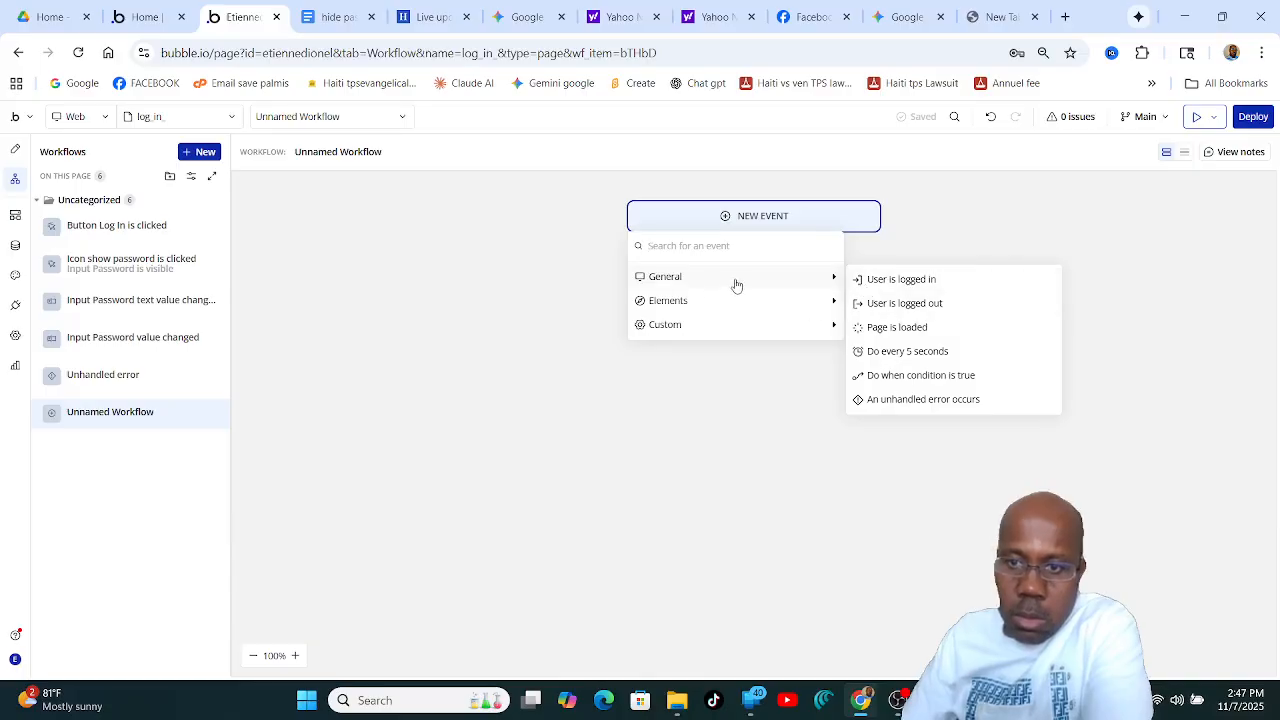
mouse_move(748, 310)
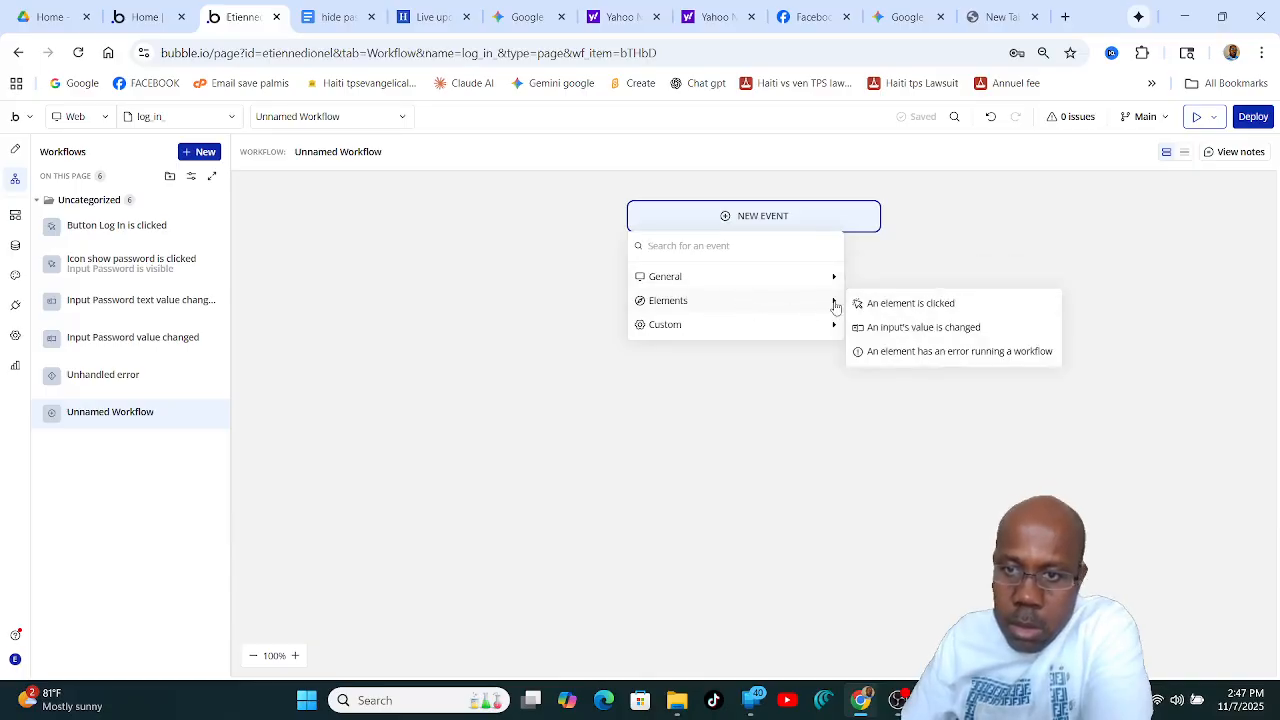
left_click(885, 303)
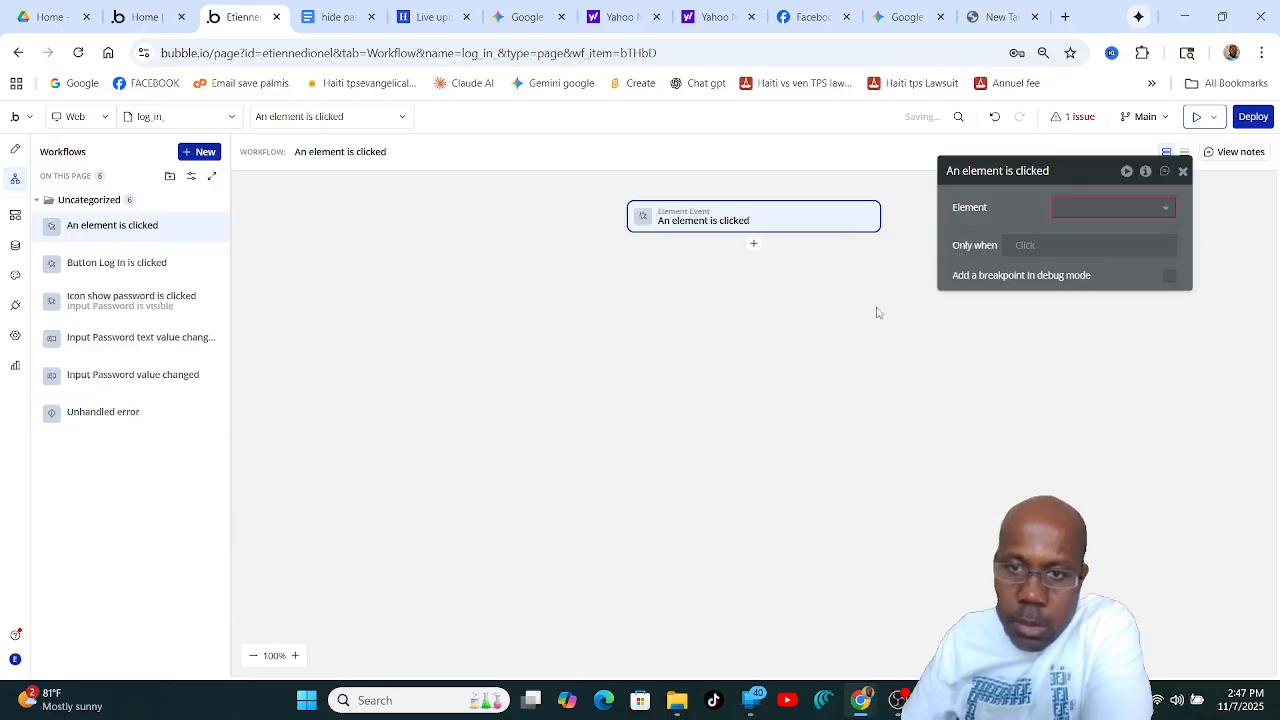
left_click(1168, 212)
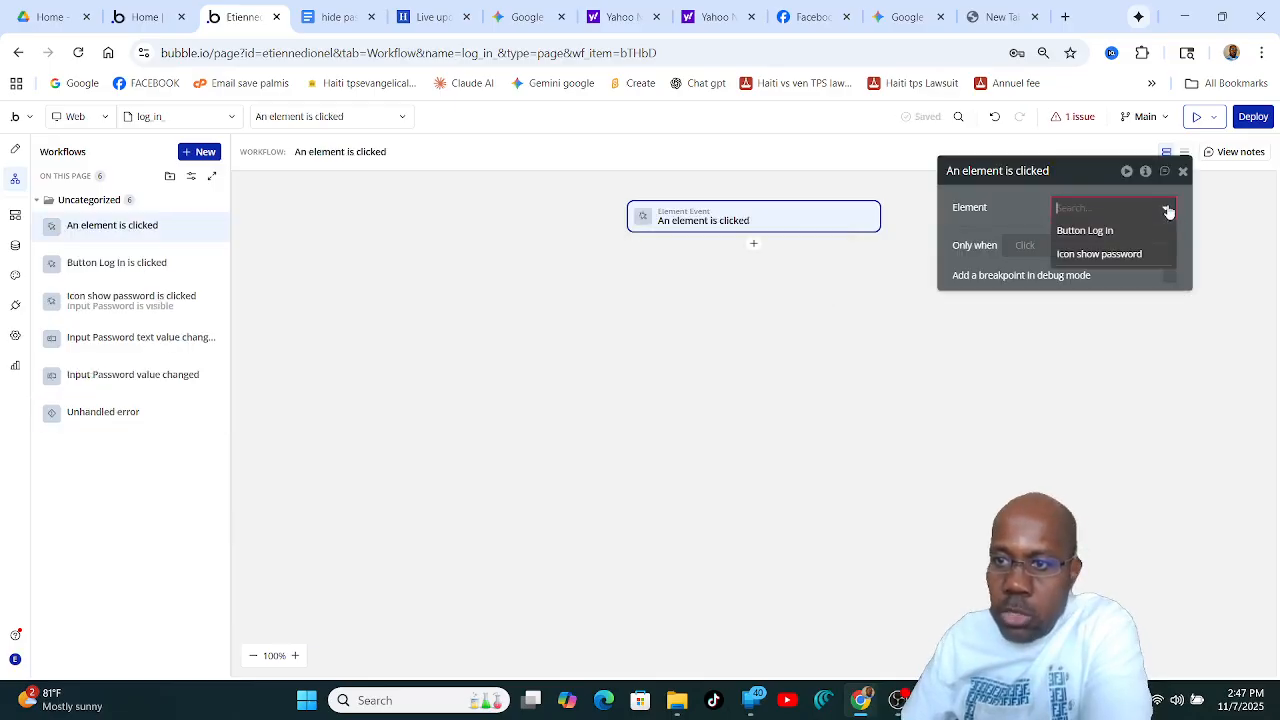
left_click(1134, 254)
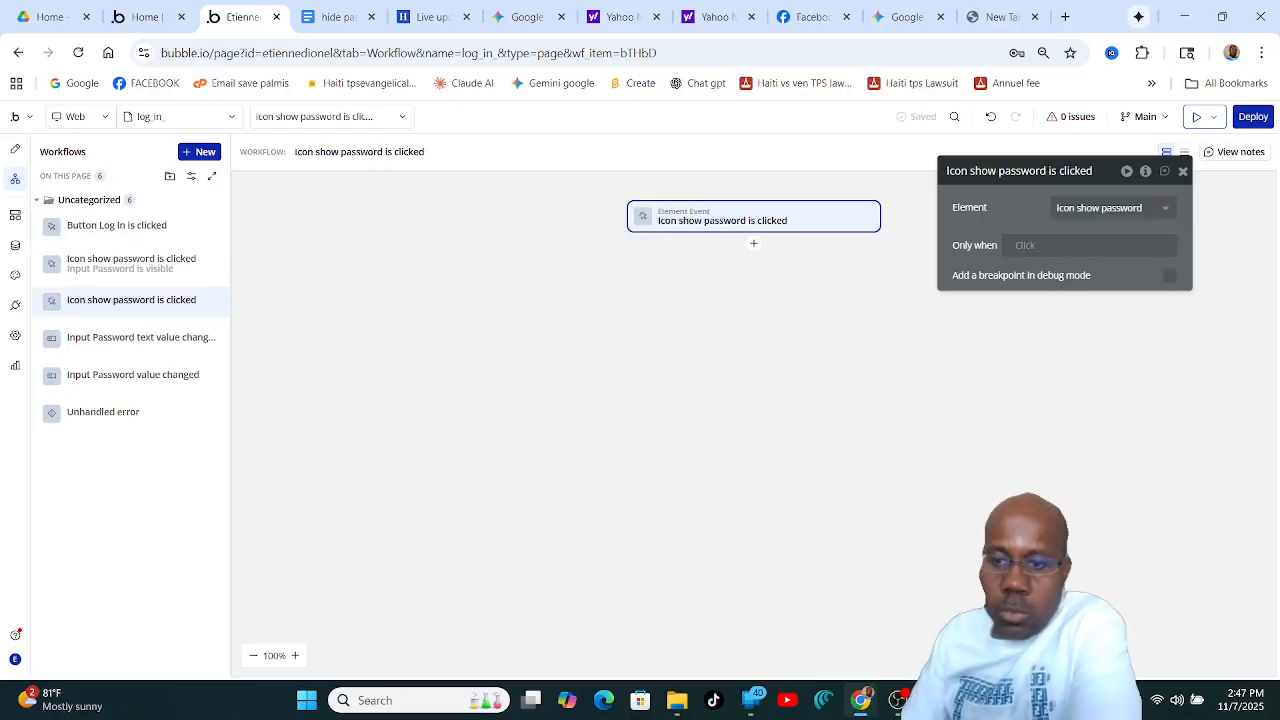
Consult pic 1 in Paint and restrict the new click event to when Input Password text is visible.
mouse_move(823, 700)
left_click(395, 614)
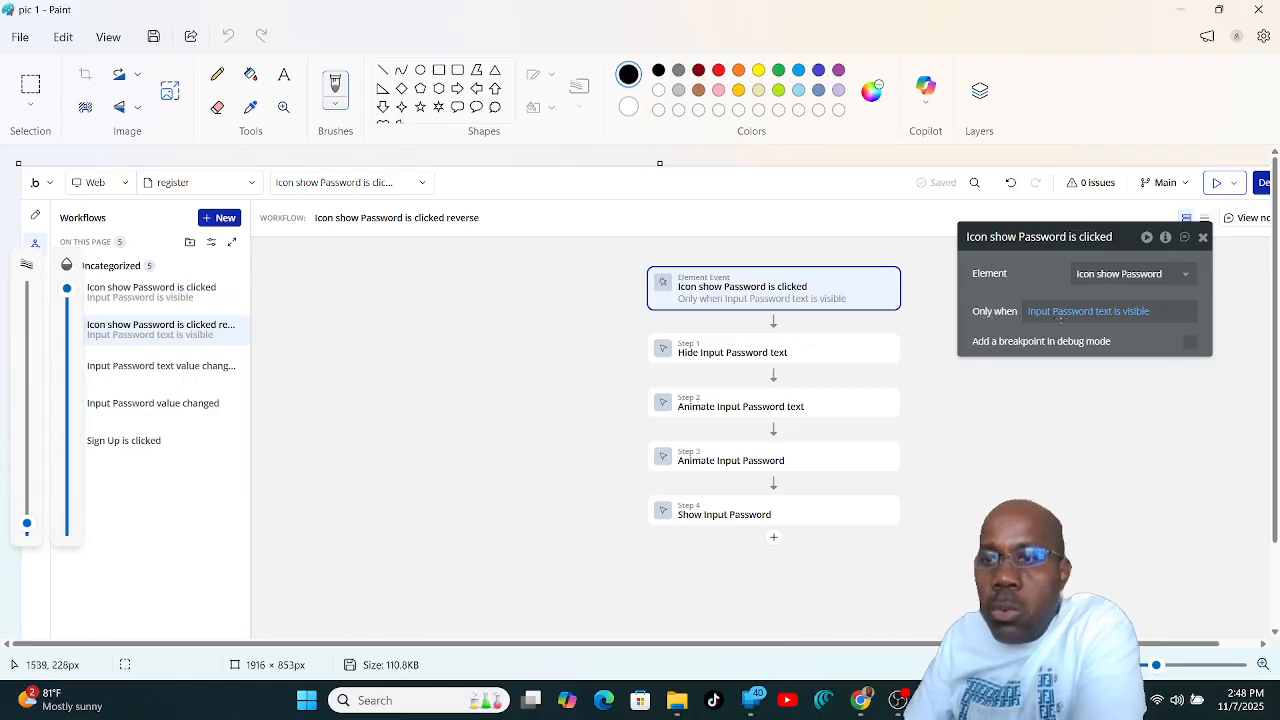
left_click(1177, 8)
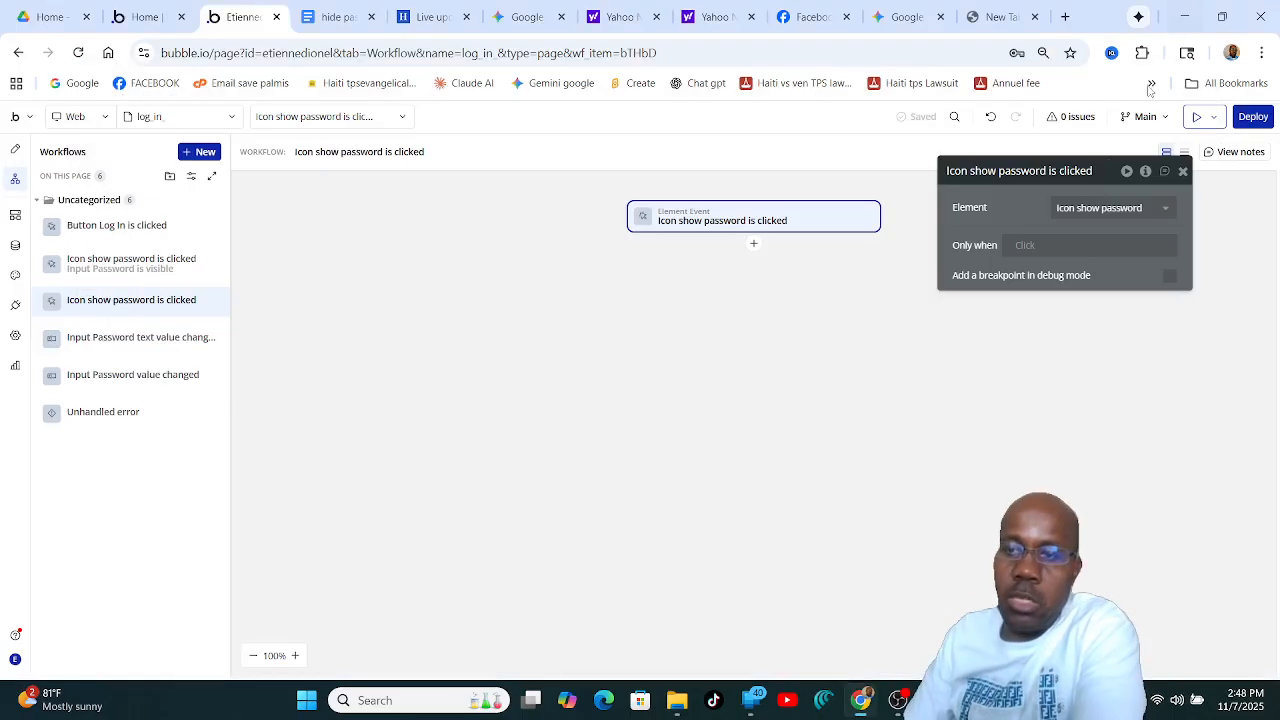
left_click(1021, 250)
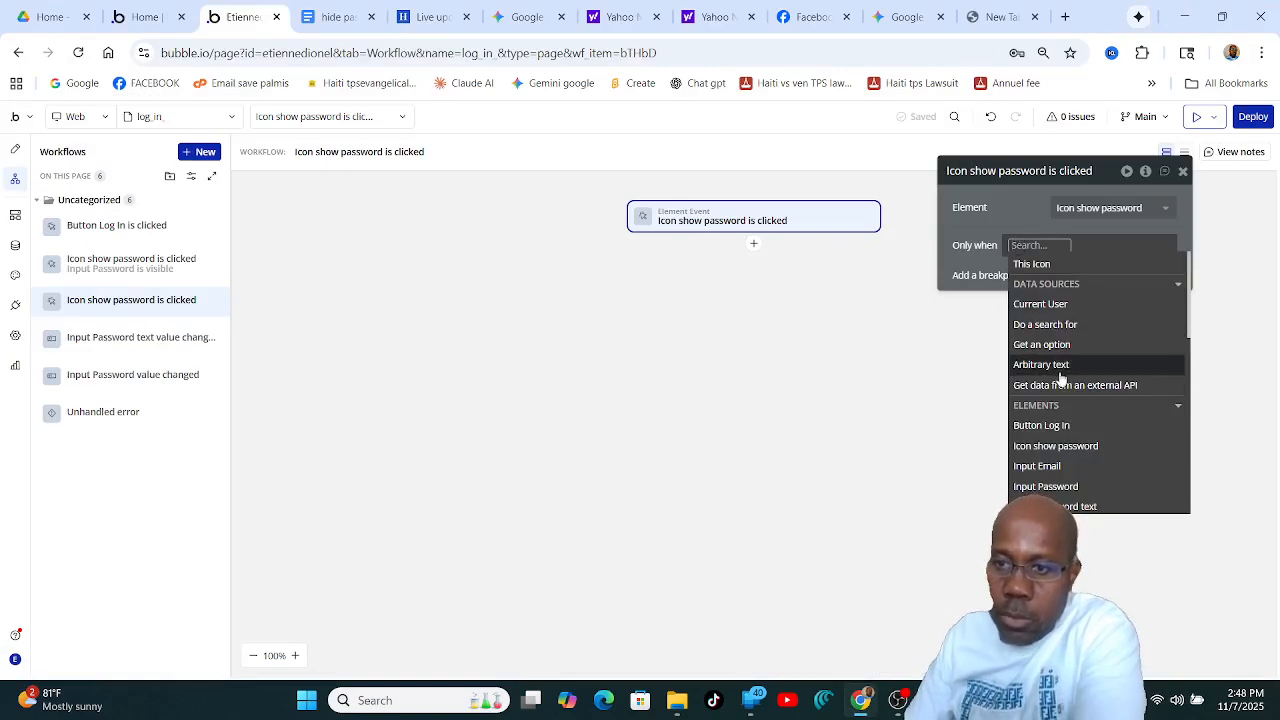
left_click(1077, 508)
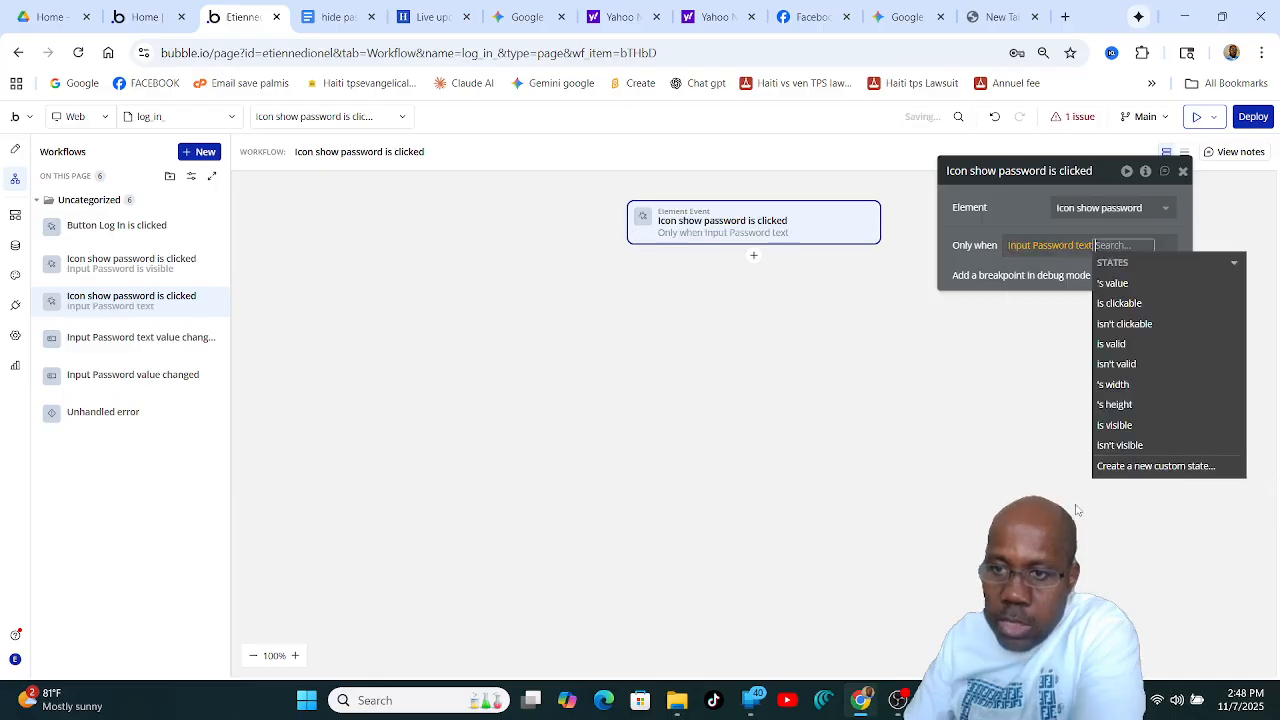
left_click(1127, 429)
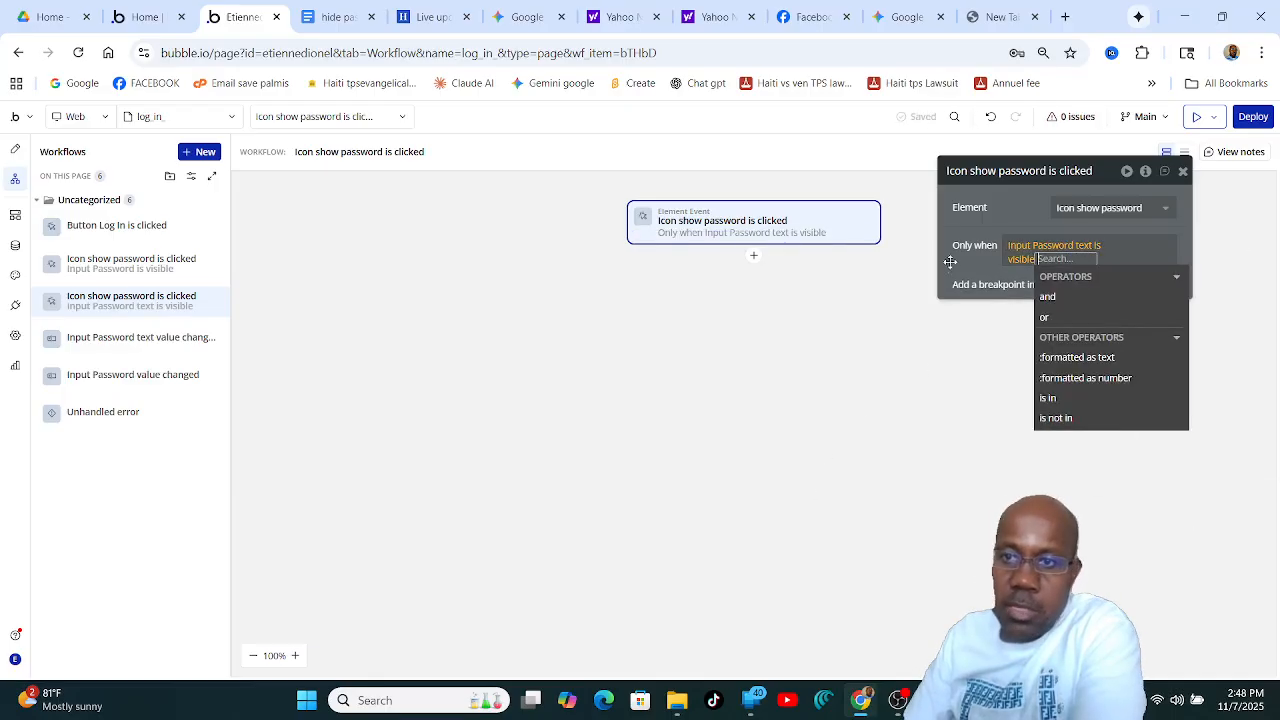
left_click(1006, 206)
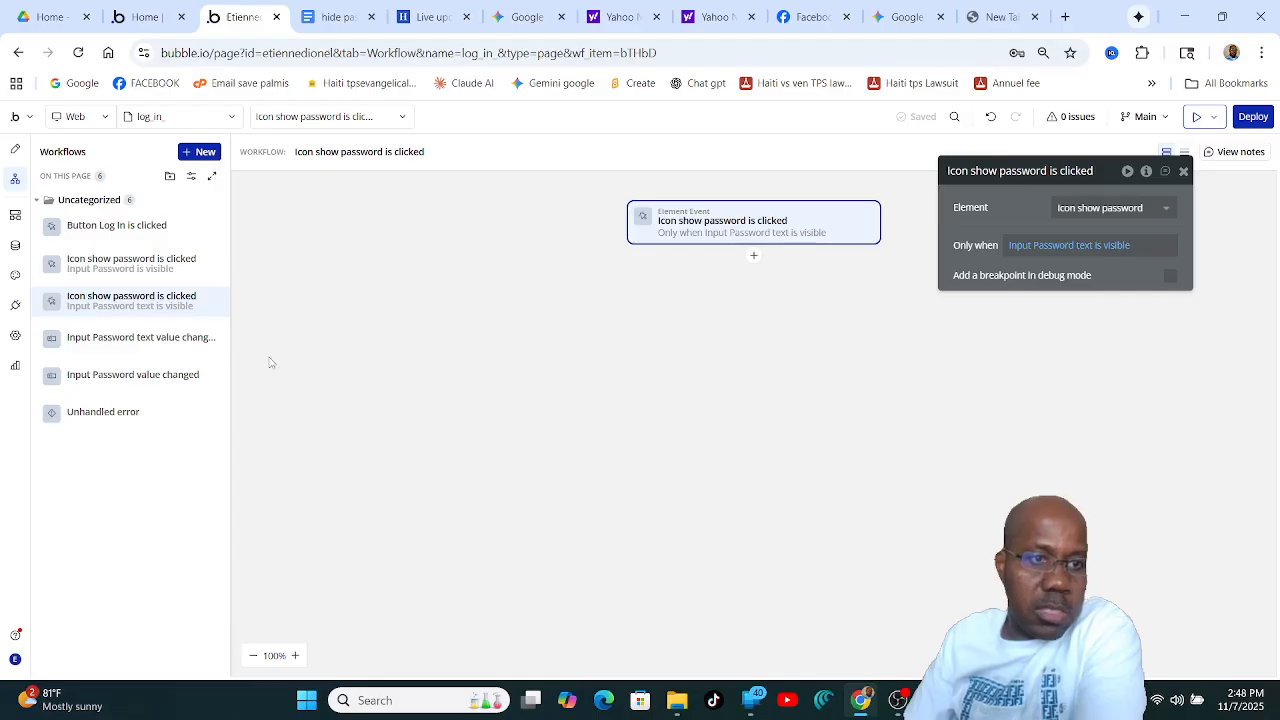
Rename the new text-visible click workflow to "Icon show password is clicked reverse".
mouse_move(208, 316)
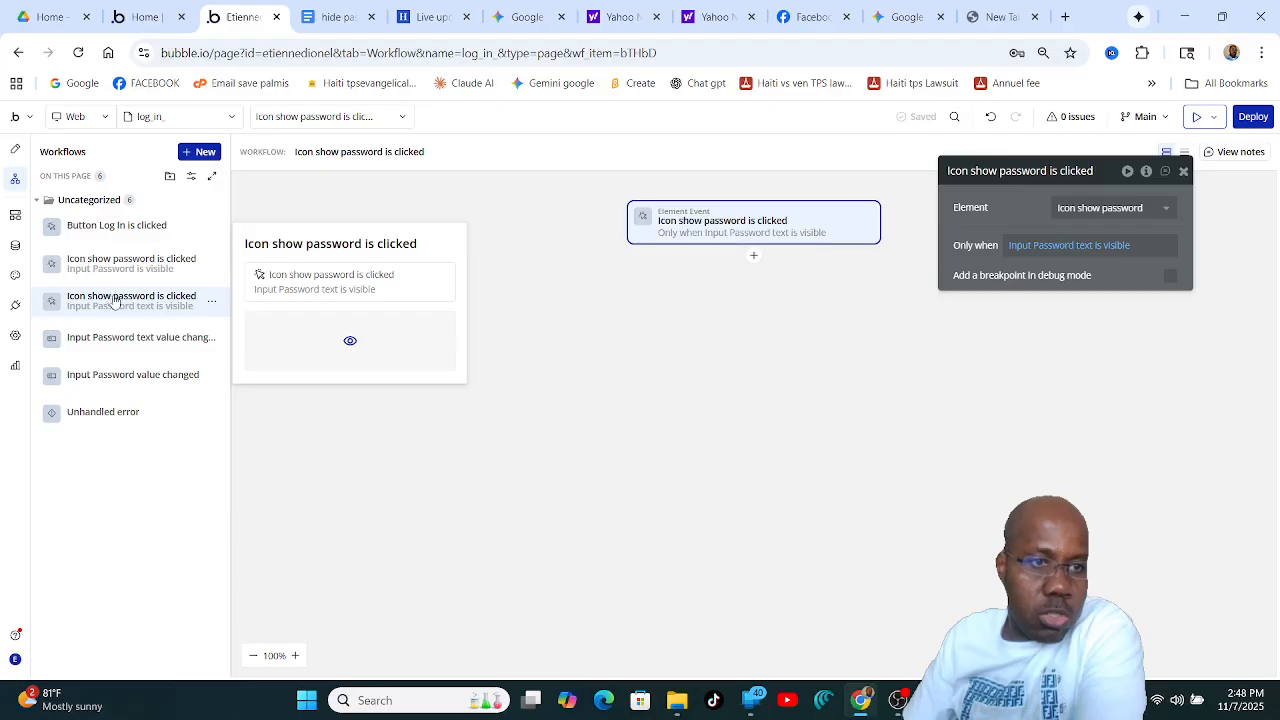
right_click(167, 303)
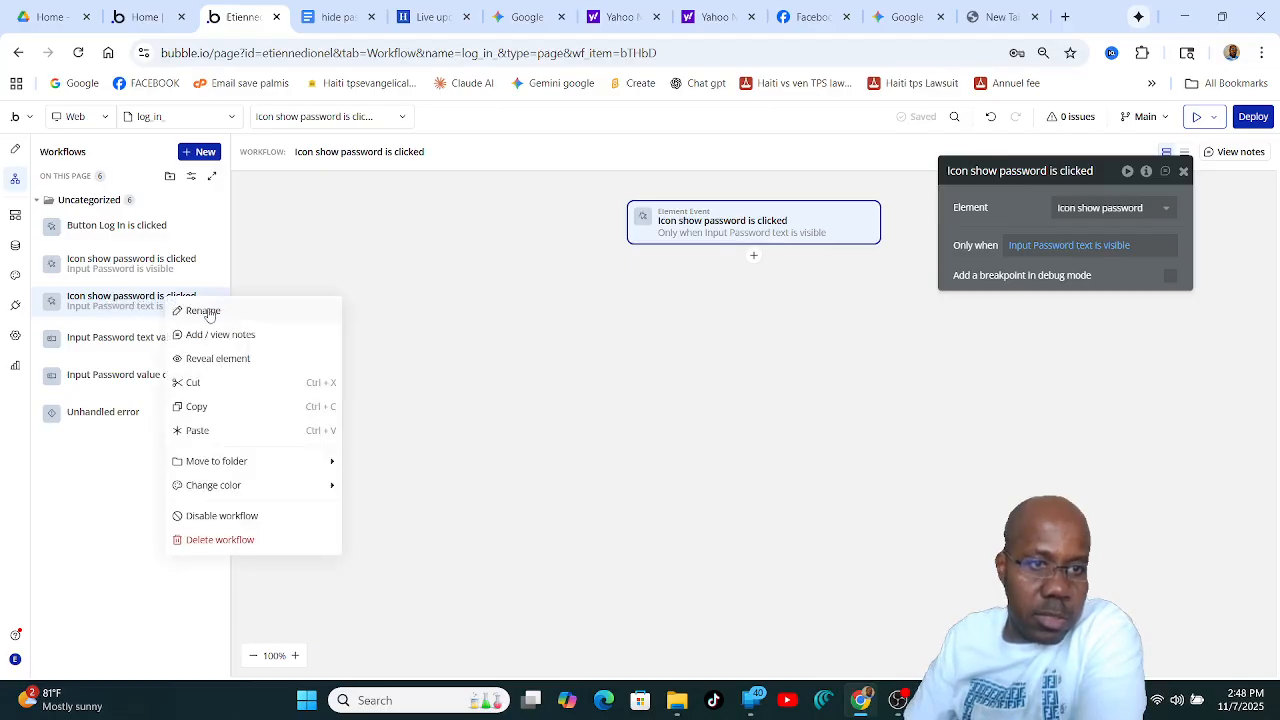
left_click(209, 313)
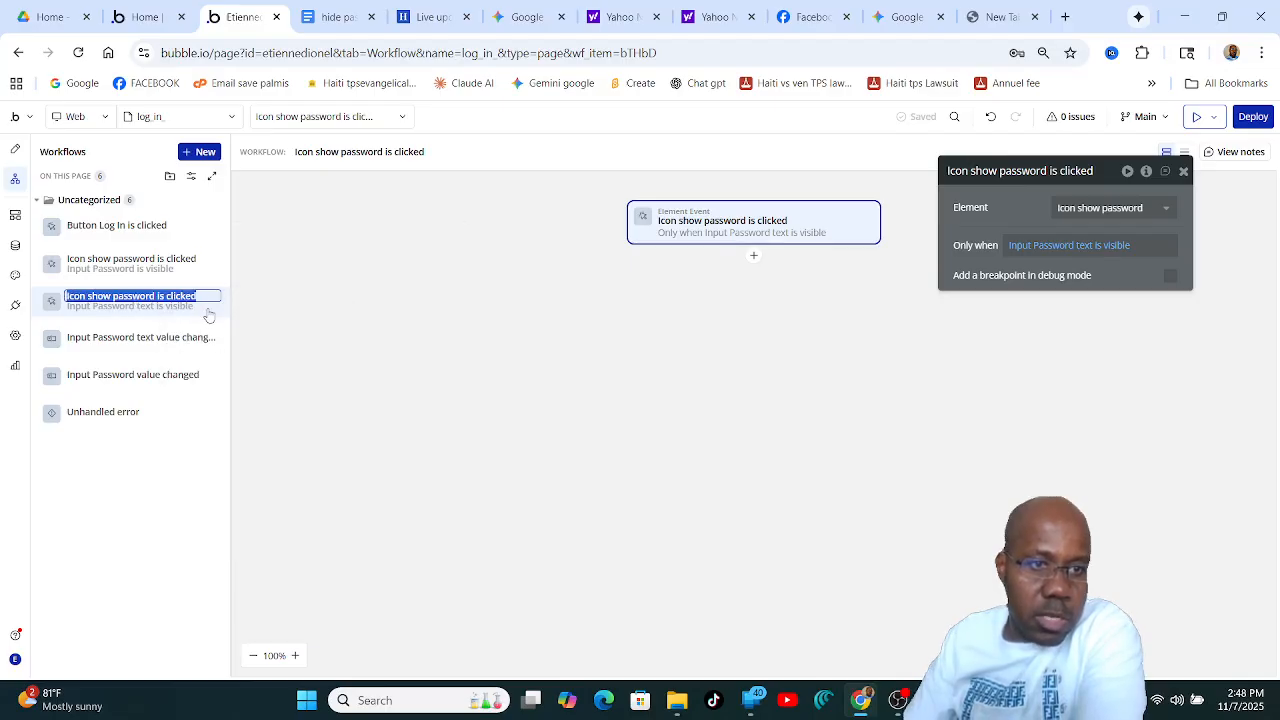
right_click(181, 302)
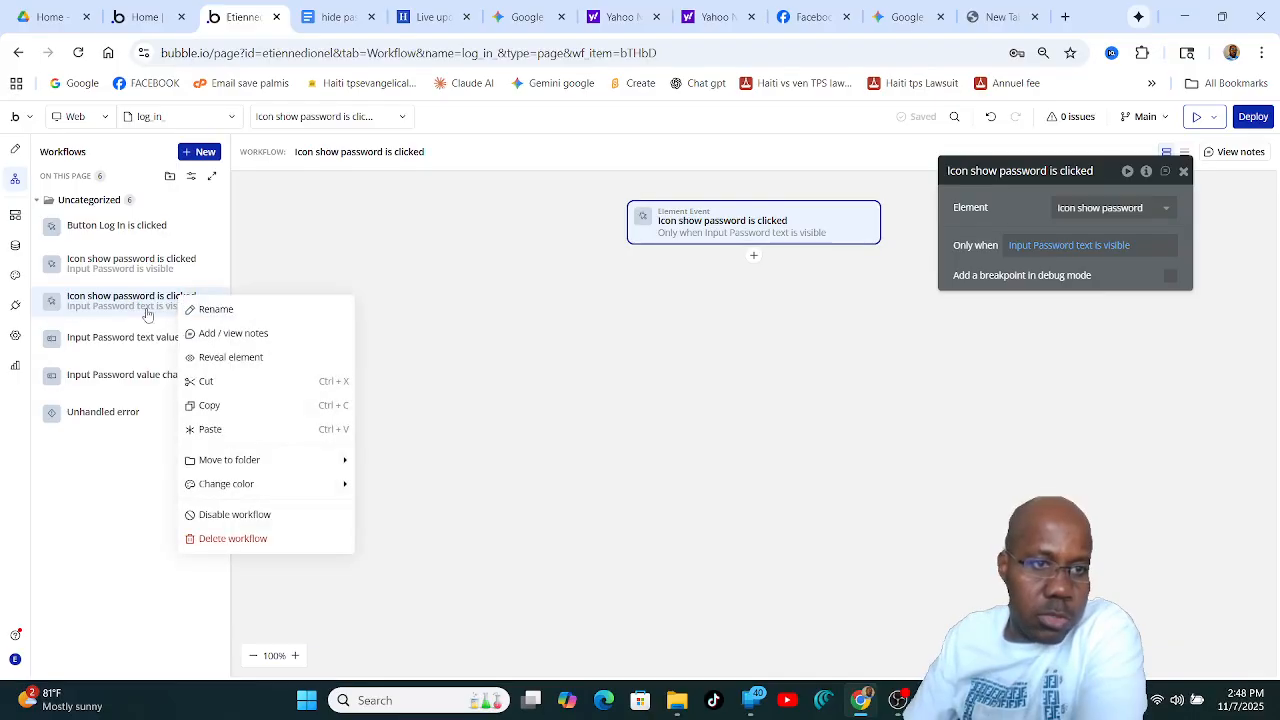
left_click(206, 310)
left_click(201, 291)
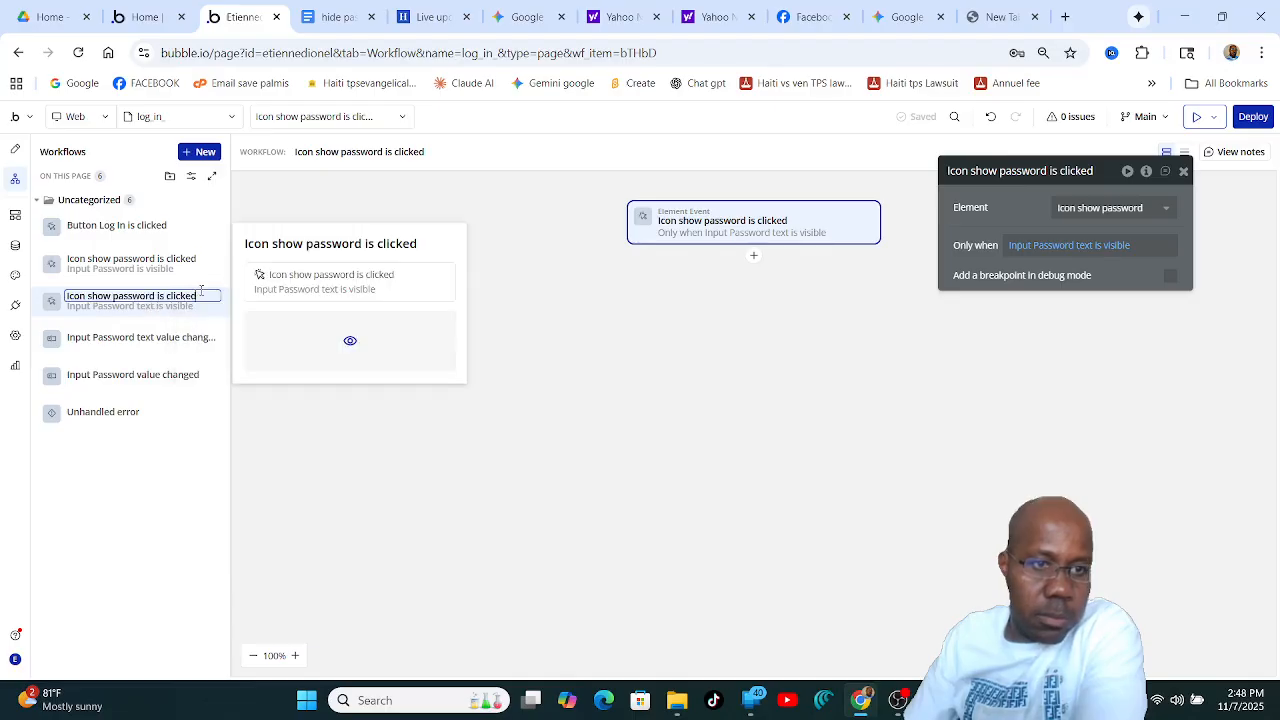
type("re")
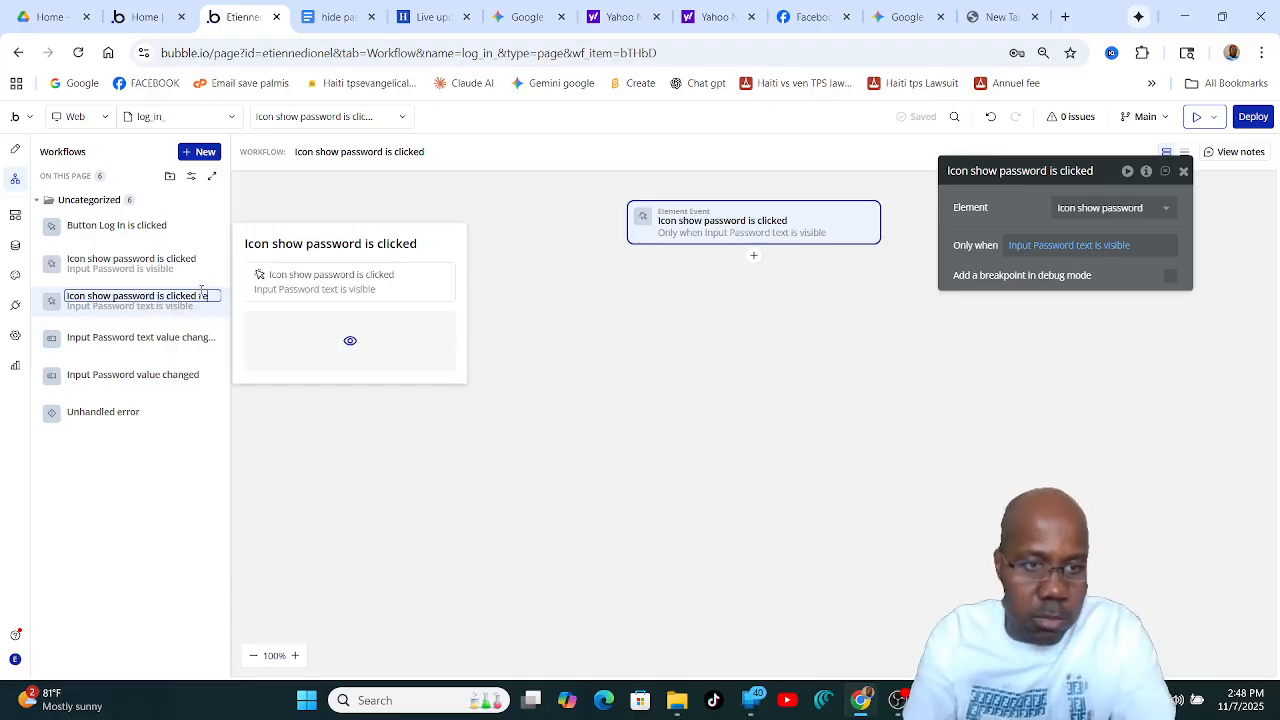
type("vea")
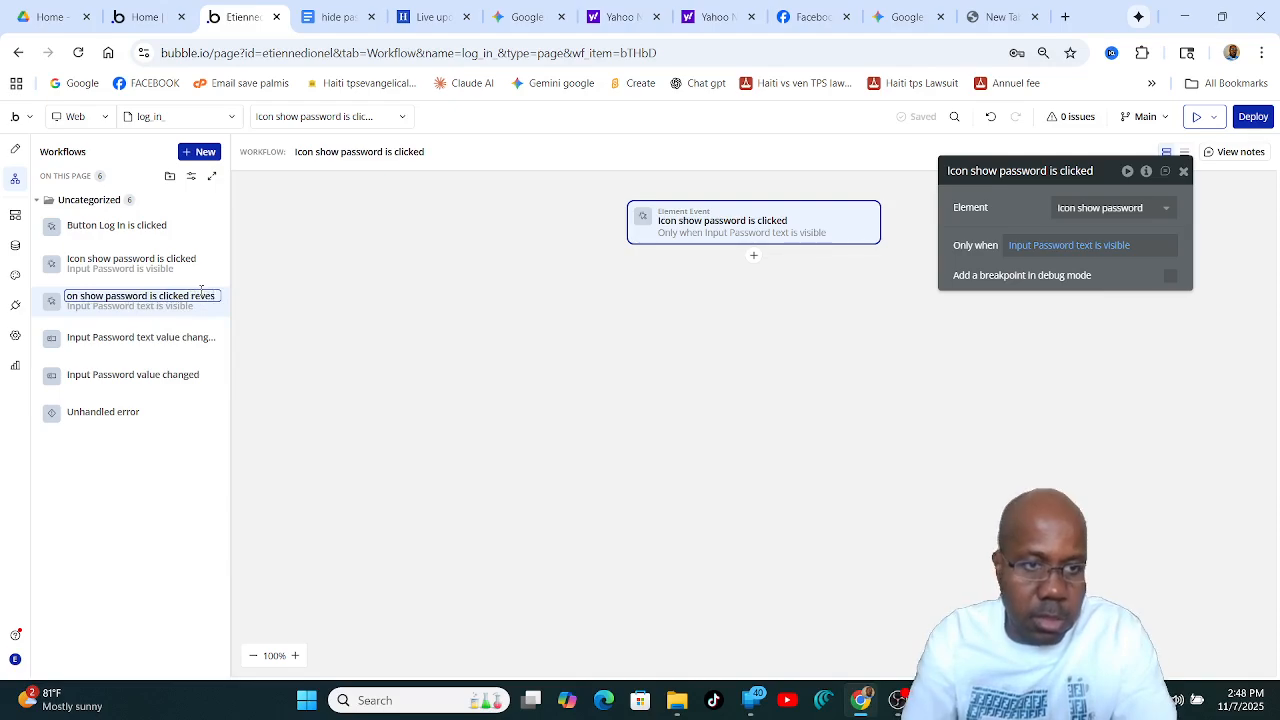
type("l")
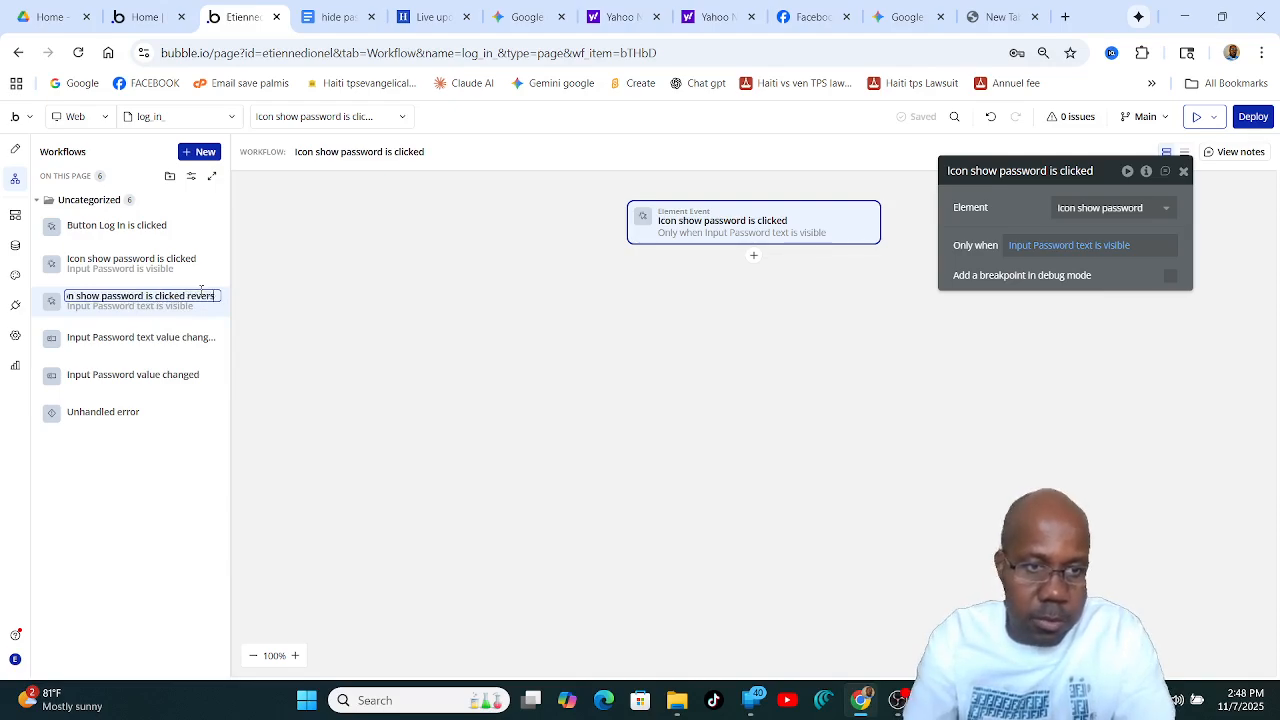
type("e")
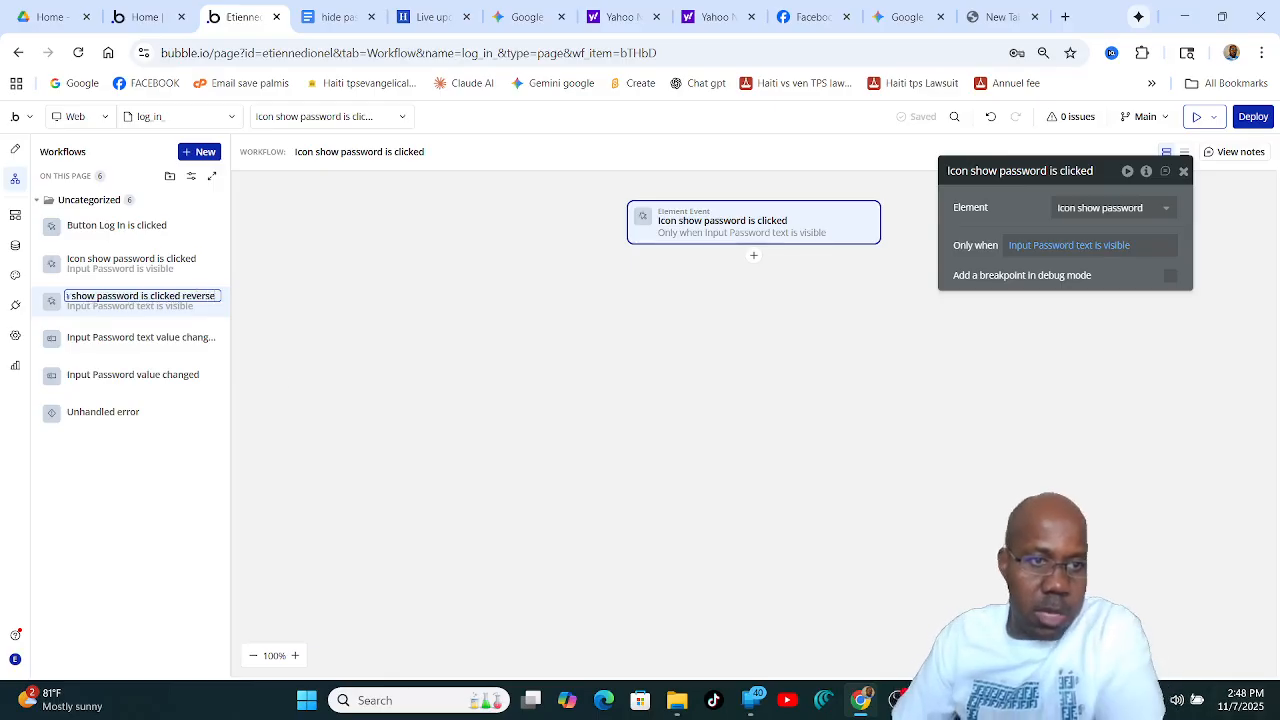
left_click(173, 260)
Compare the Only when conditions of the original and reverse Icon show password workflows.
left_click(185, 298)
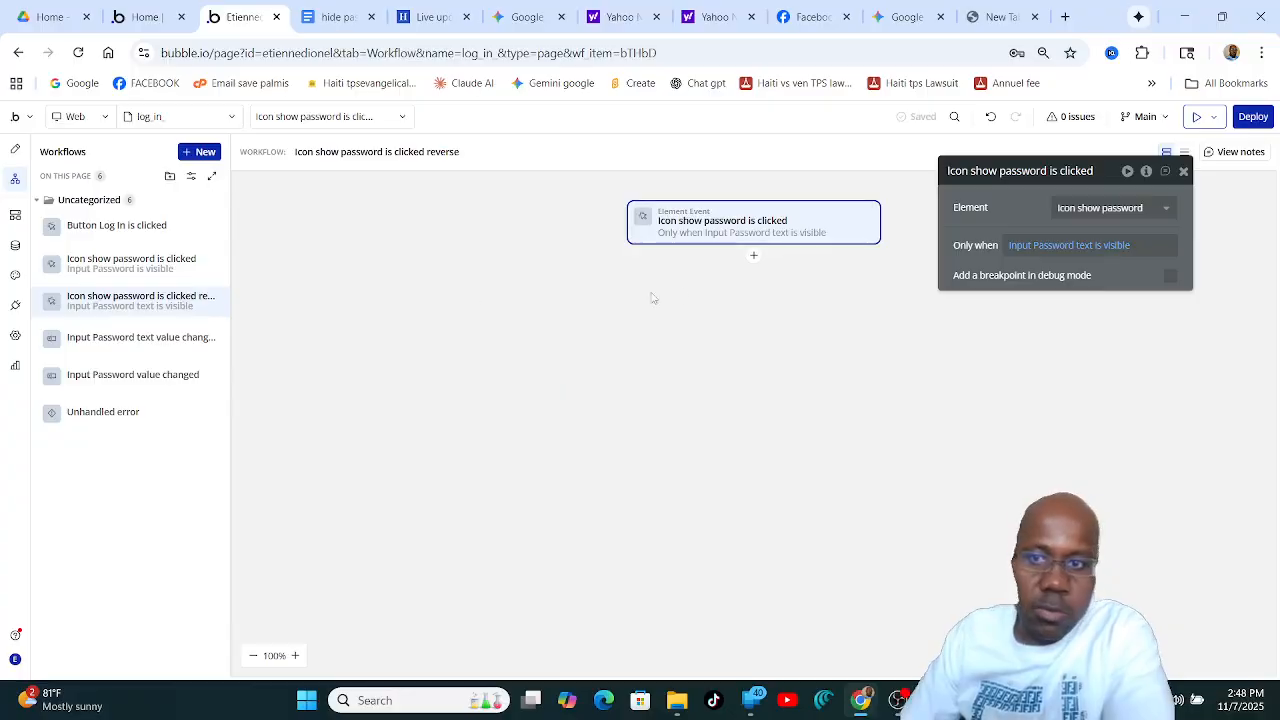
left_click(169, 263)
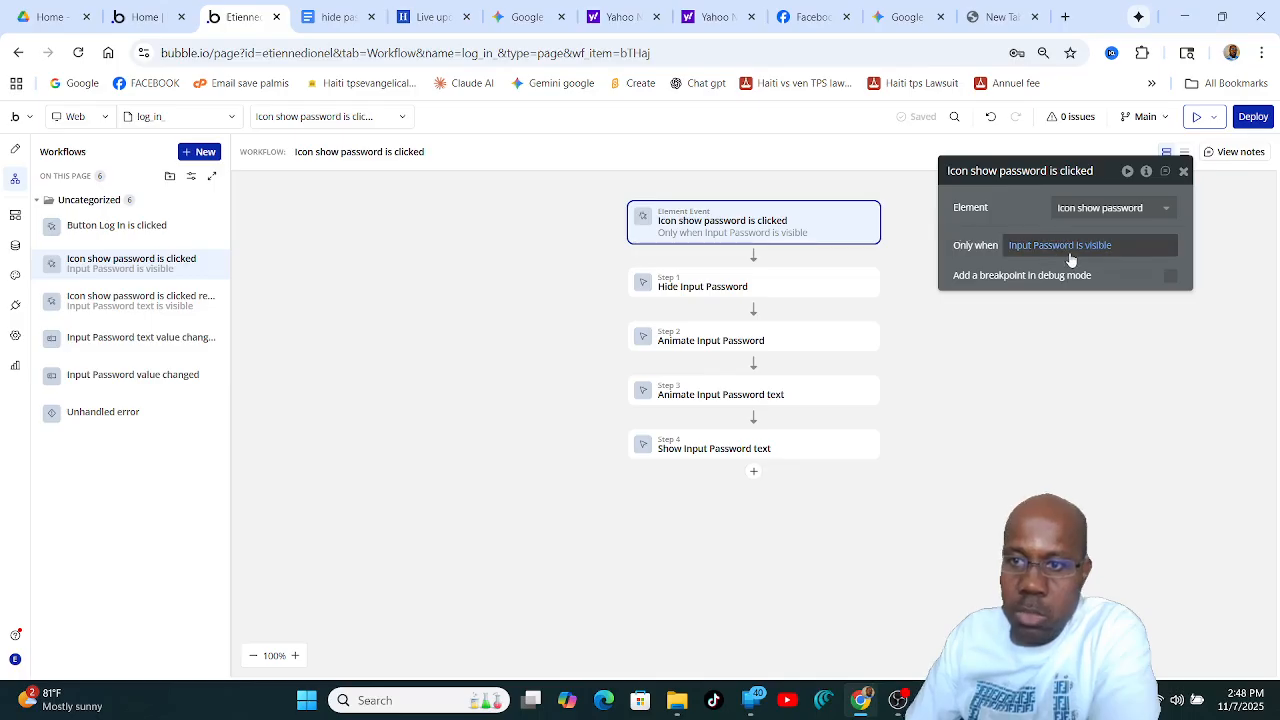
left_click(178, 305)
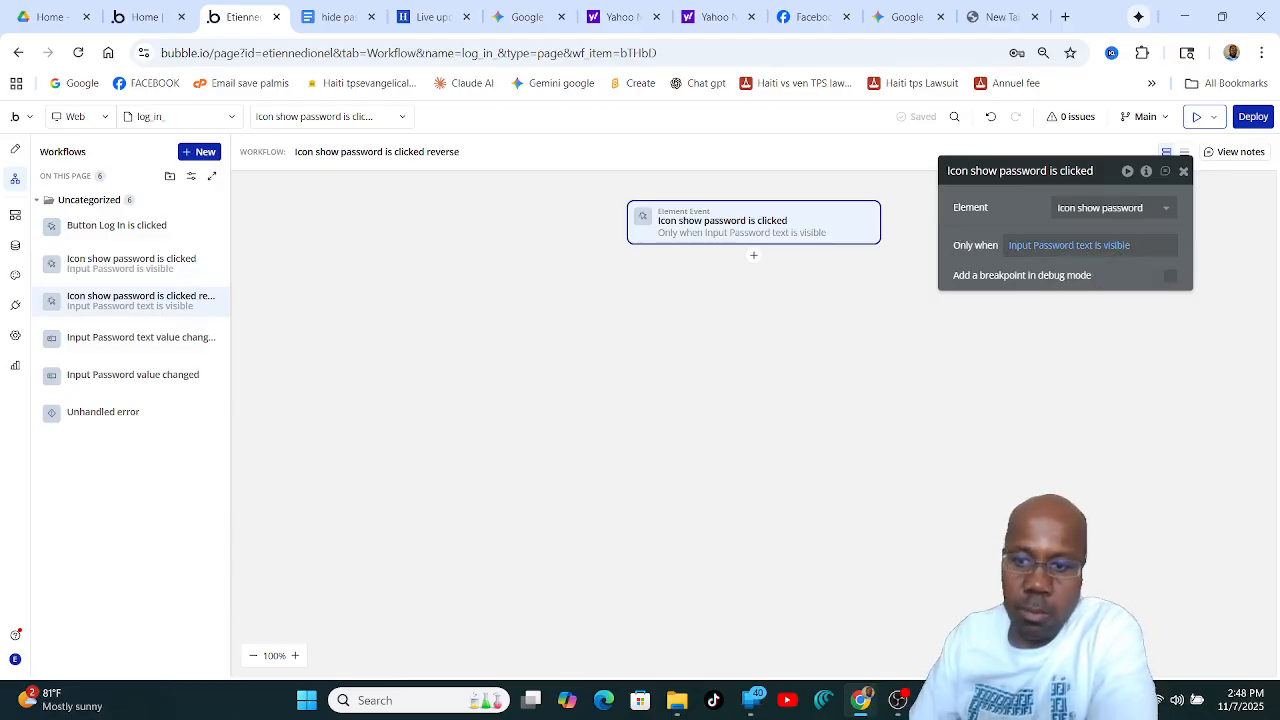
Close pic 1 in Paint and consult pic 2 for the reverse workflow's Step 1 settings.
mouse_move(935, 700)
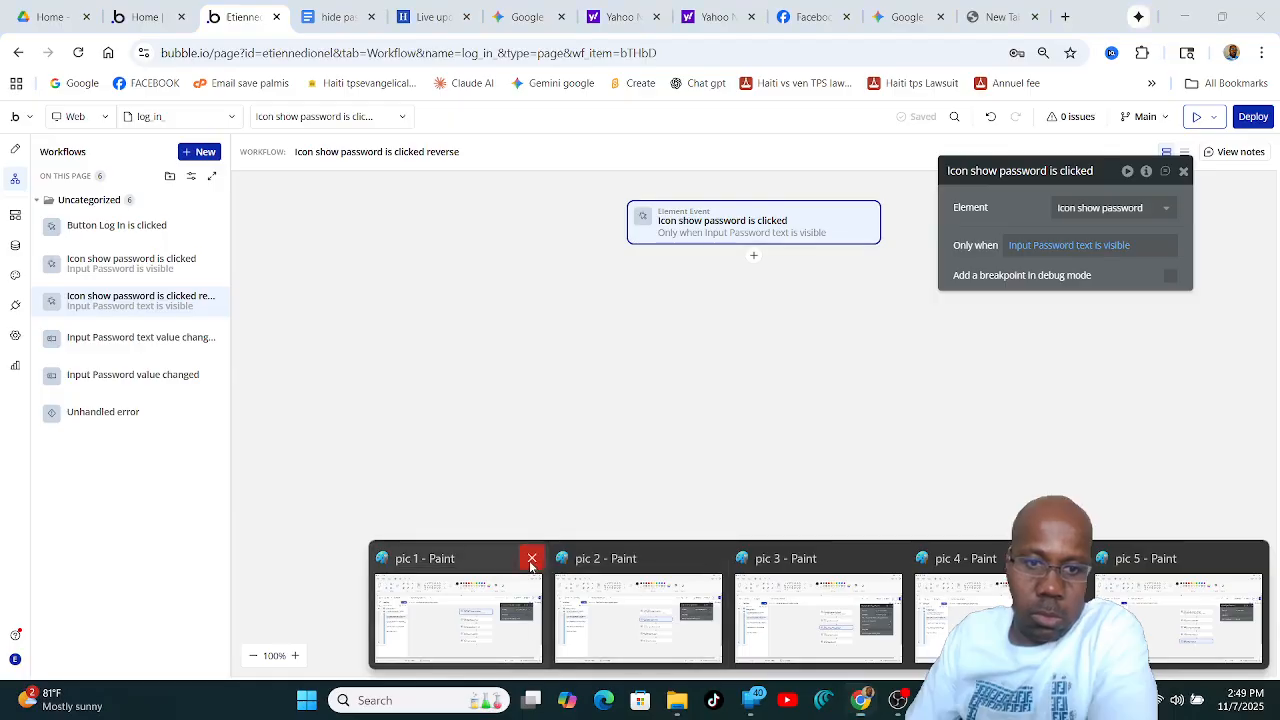
left_click(531, 560)
left_click(640, 615)
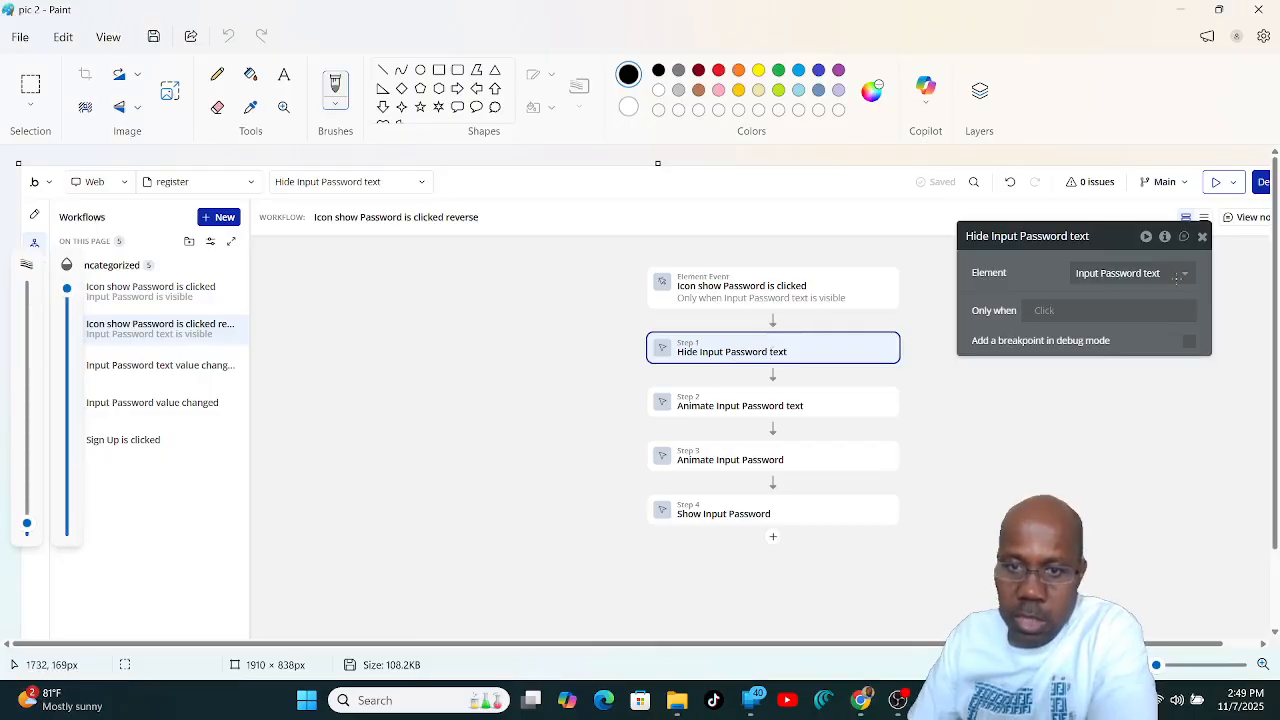
left_click(1181, 14)
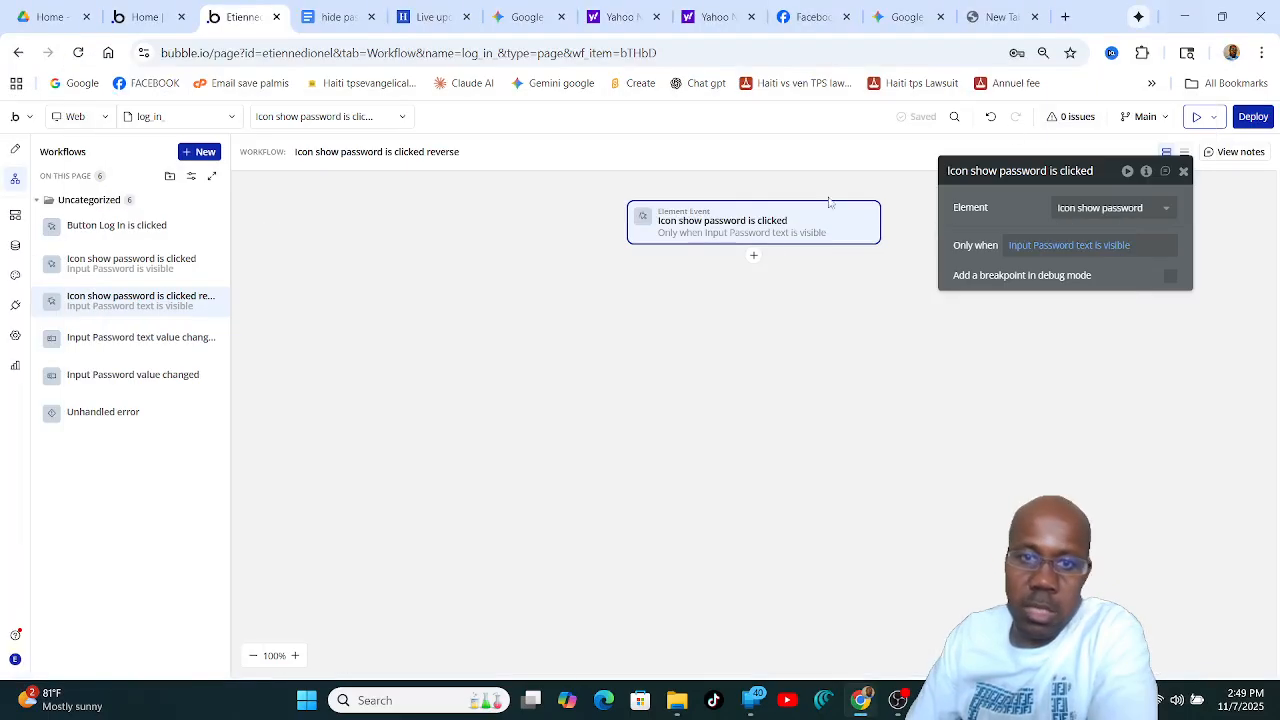
Add a Hide an element action as Step 1 of the reverse workflow, targeting Input Password text.
left_click(754, 258)
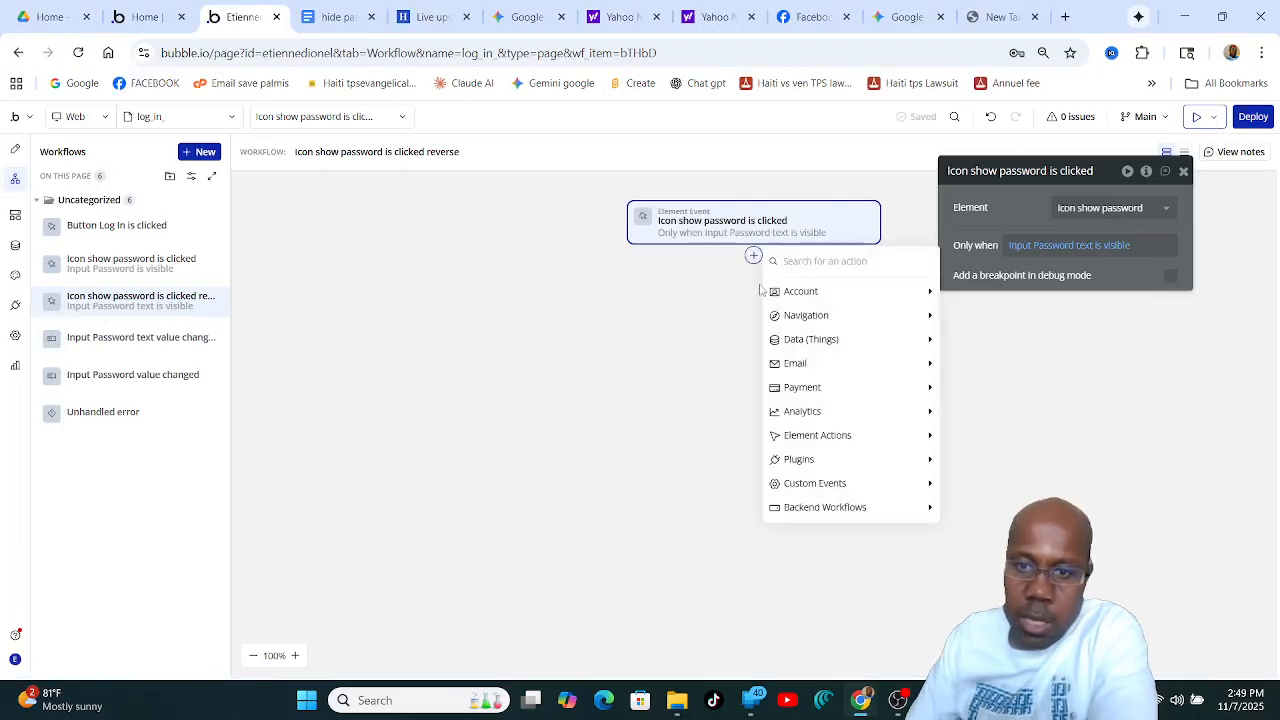
mouse_move(812, 445)
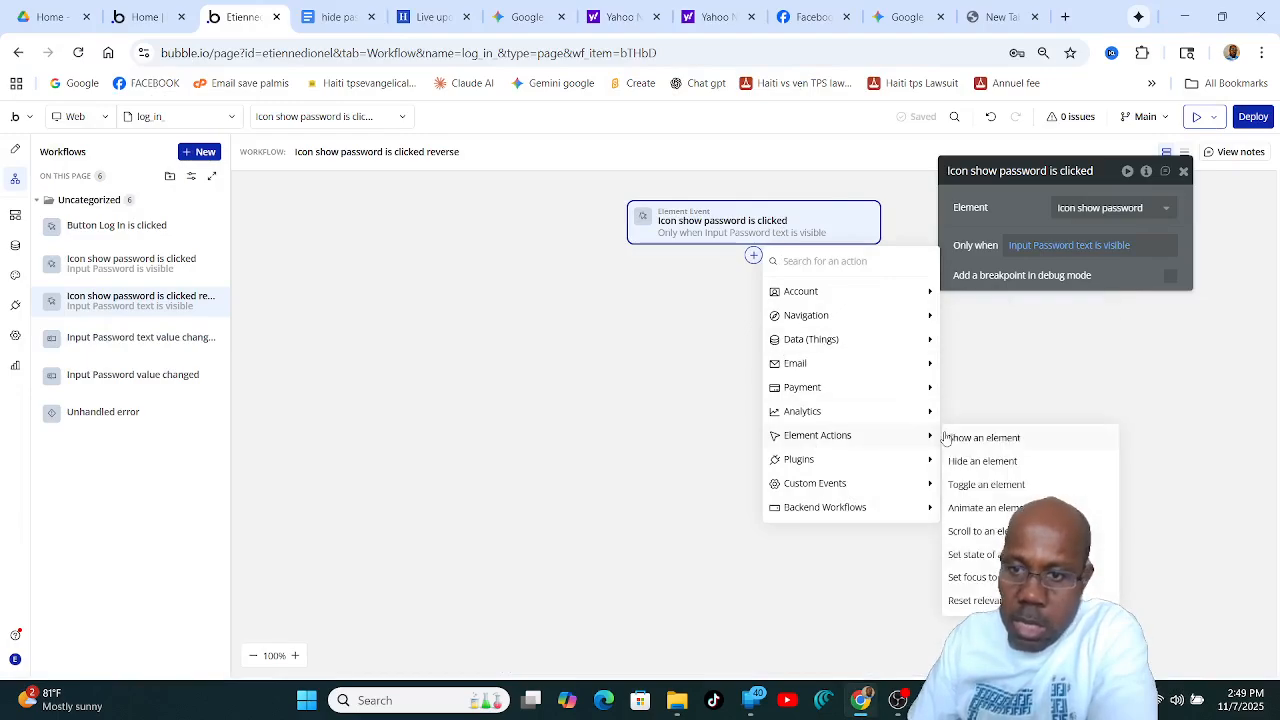
left_click(983, 461)
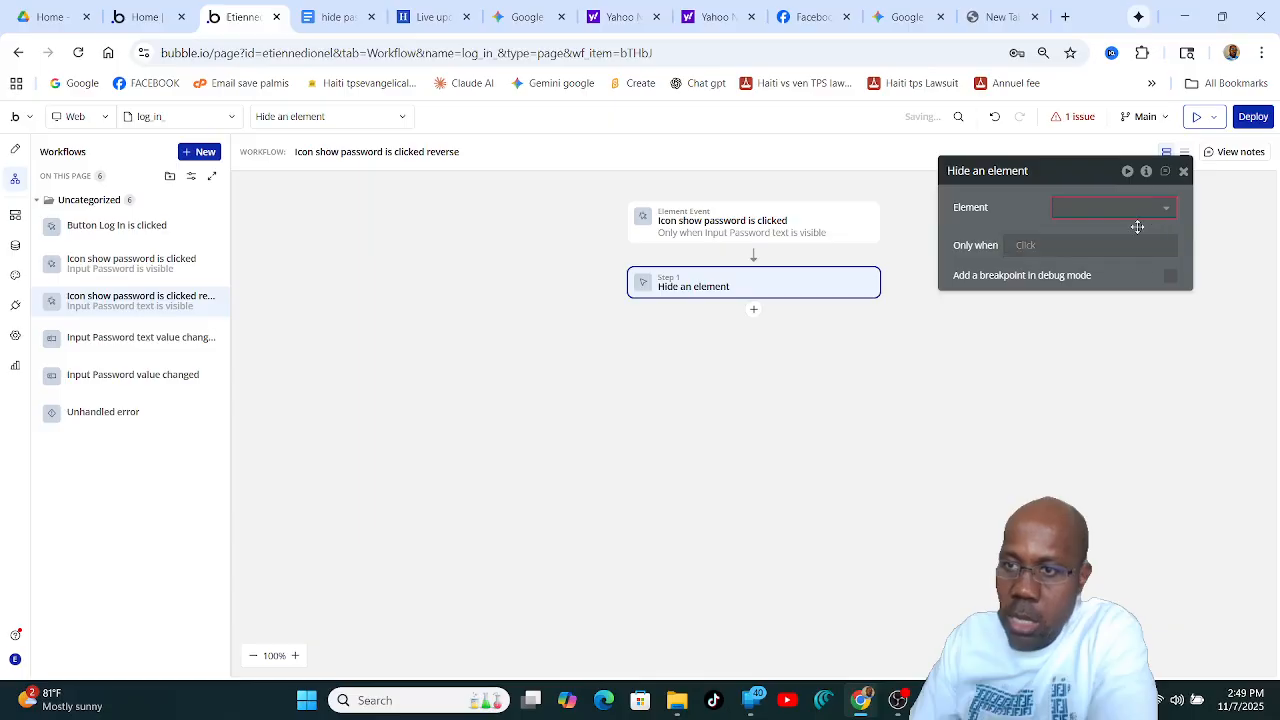
left_click(1167, 210)
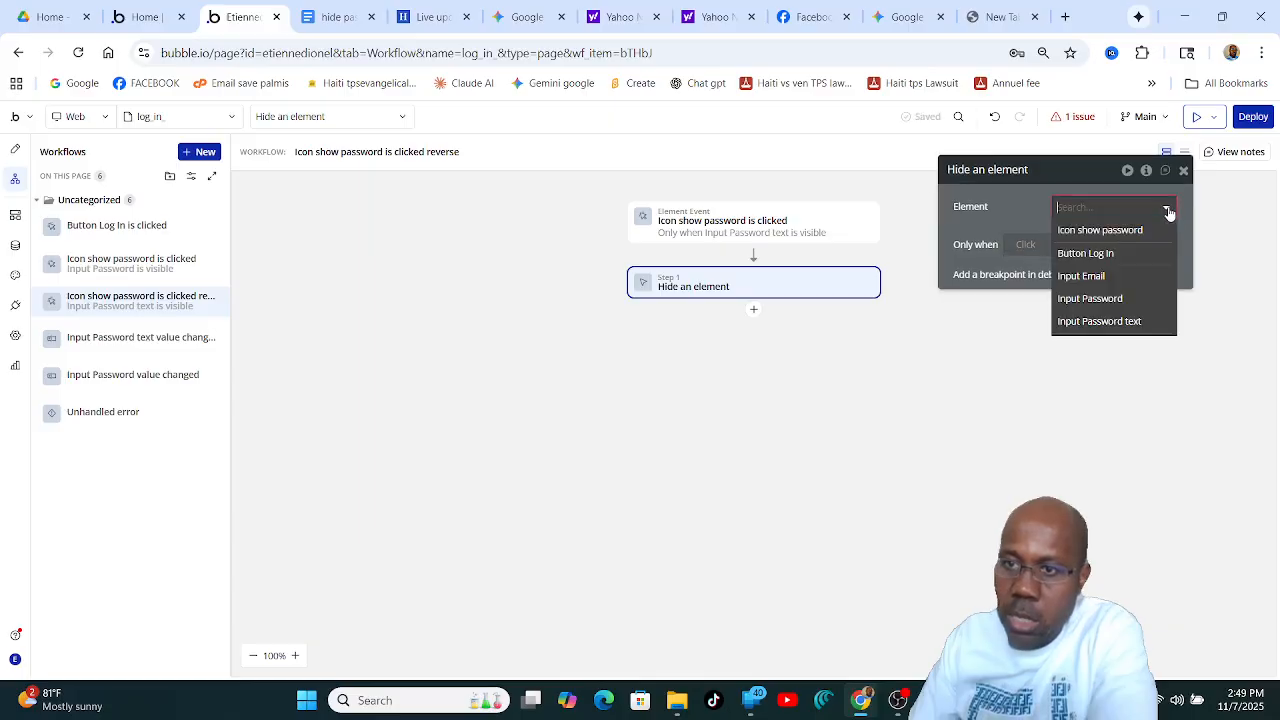
left_click(1120, 321)
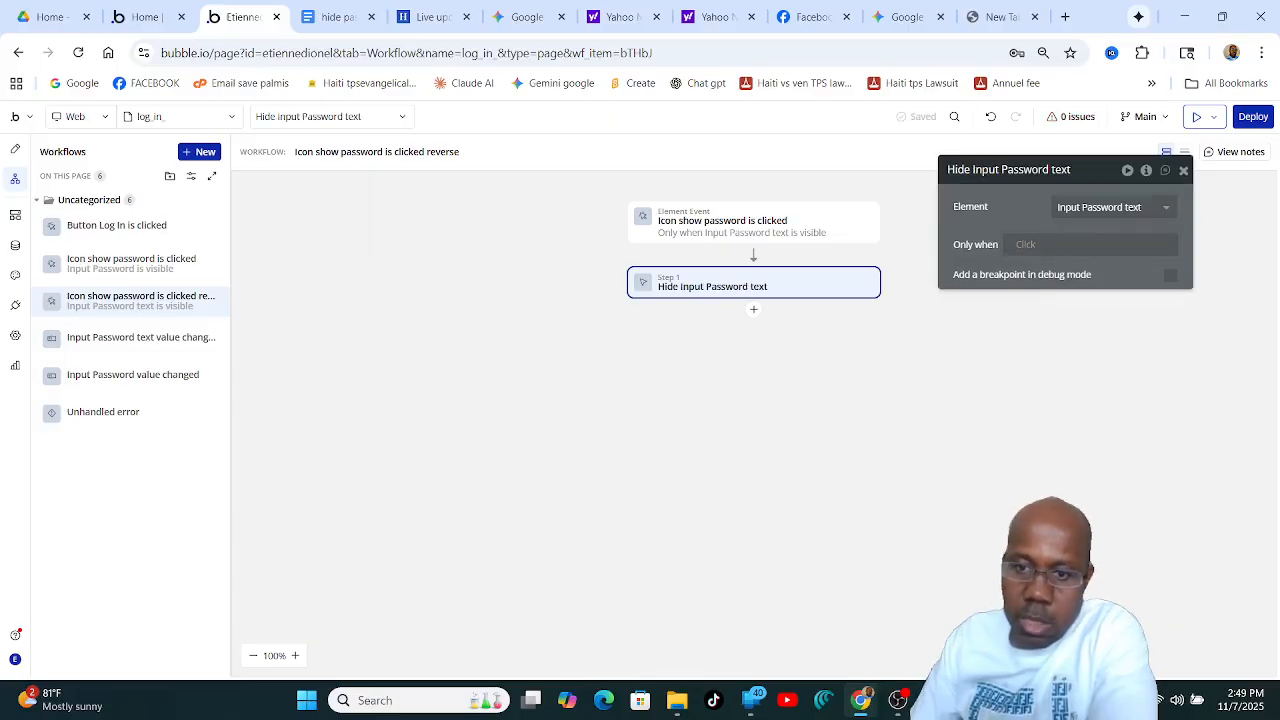
Recheck and close pic 2 in Paint, and consult pic 3 for the Step 2 animation settings.
mouse_move(897, 700)
left_click(635, 615)
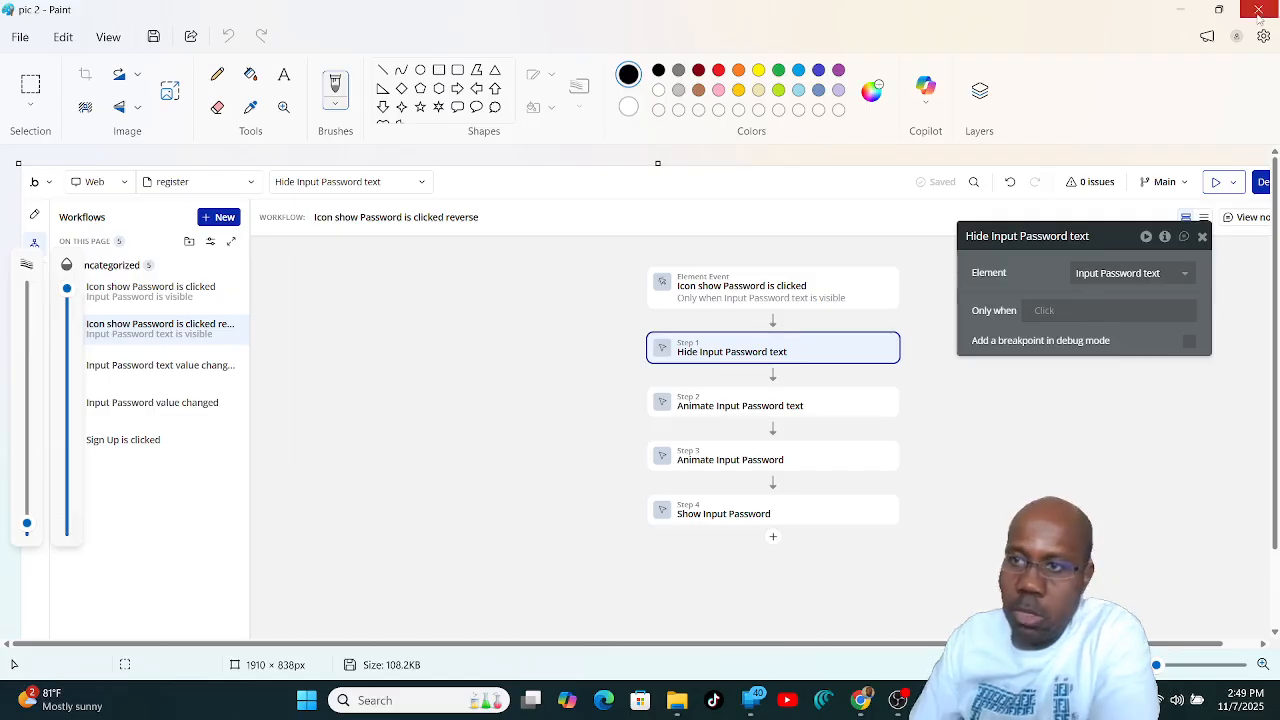
left_click(1259, 11)
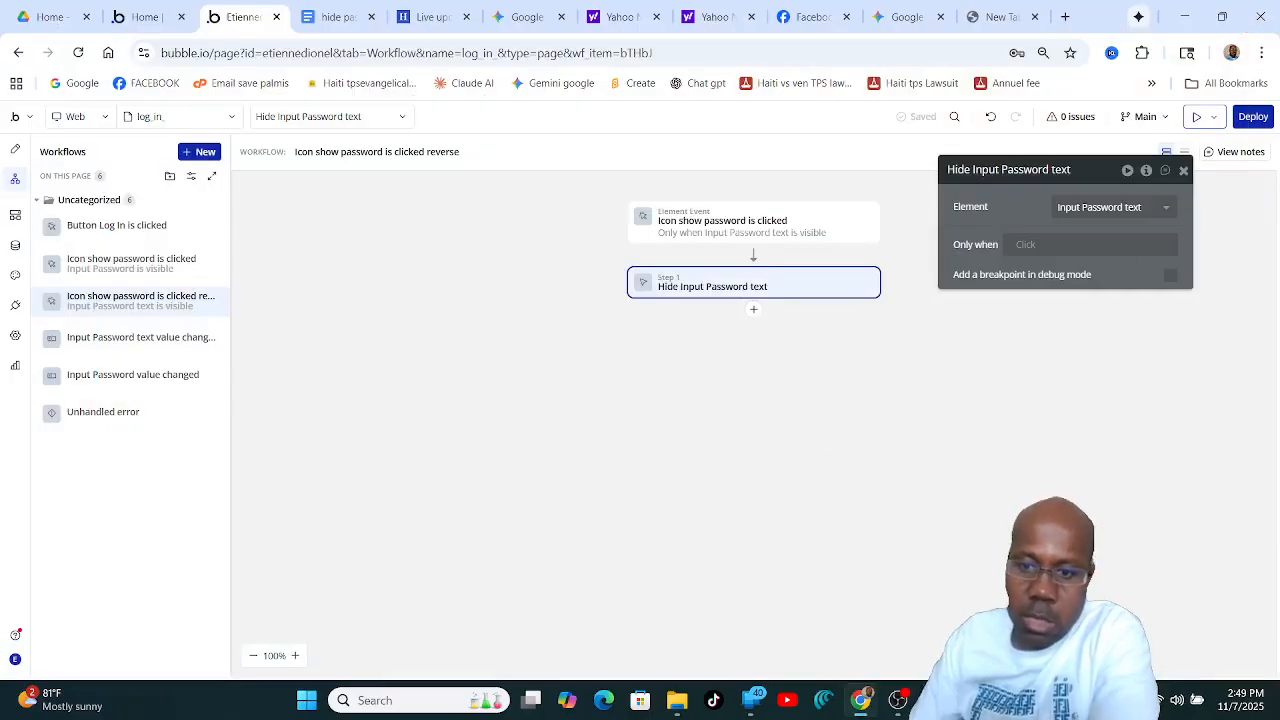
mouse_move(970, 700)
left_click(790, 645)
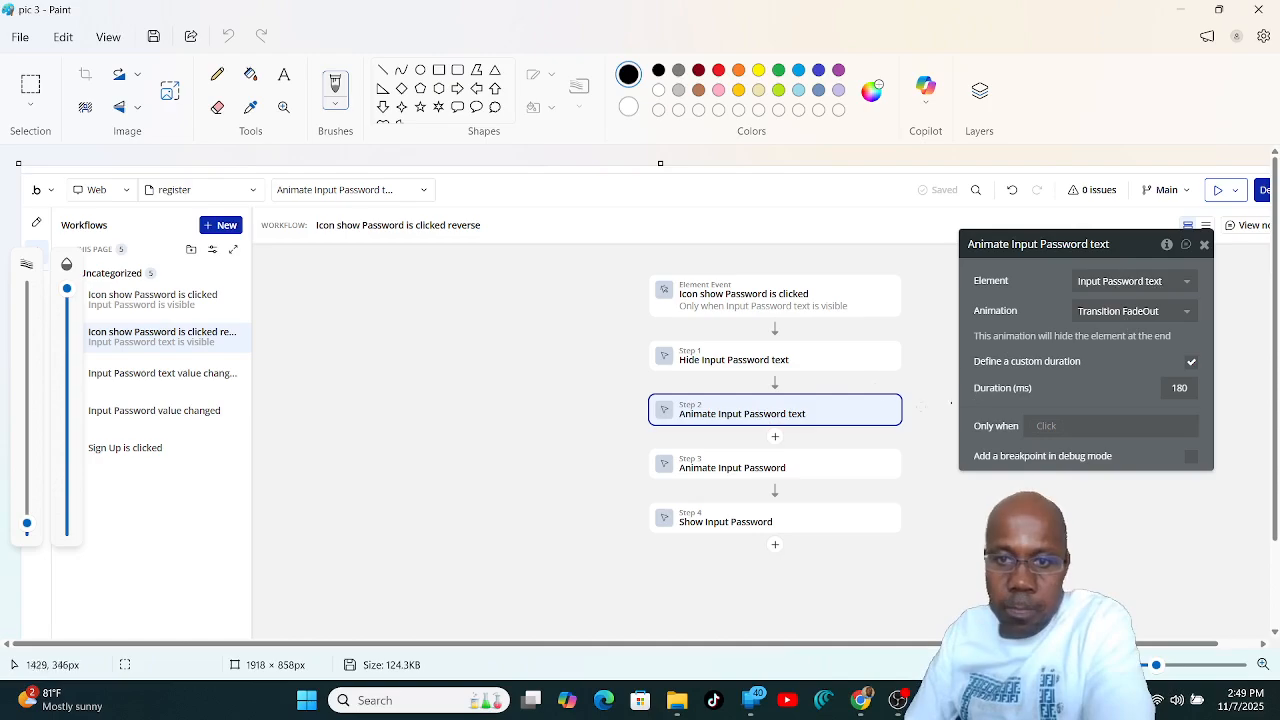
left_click(1180, 10)
Add an Animate an element action as Step 2 for Input Password text, using Transition FadeOut with a custom duration of 150 ms.
left_click(753, 312)
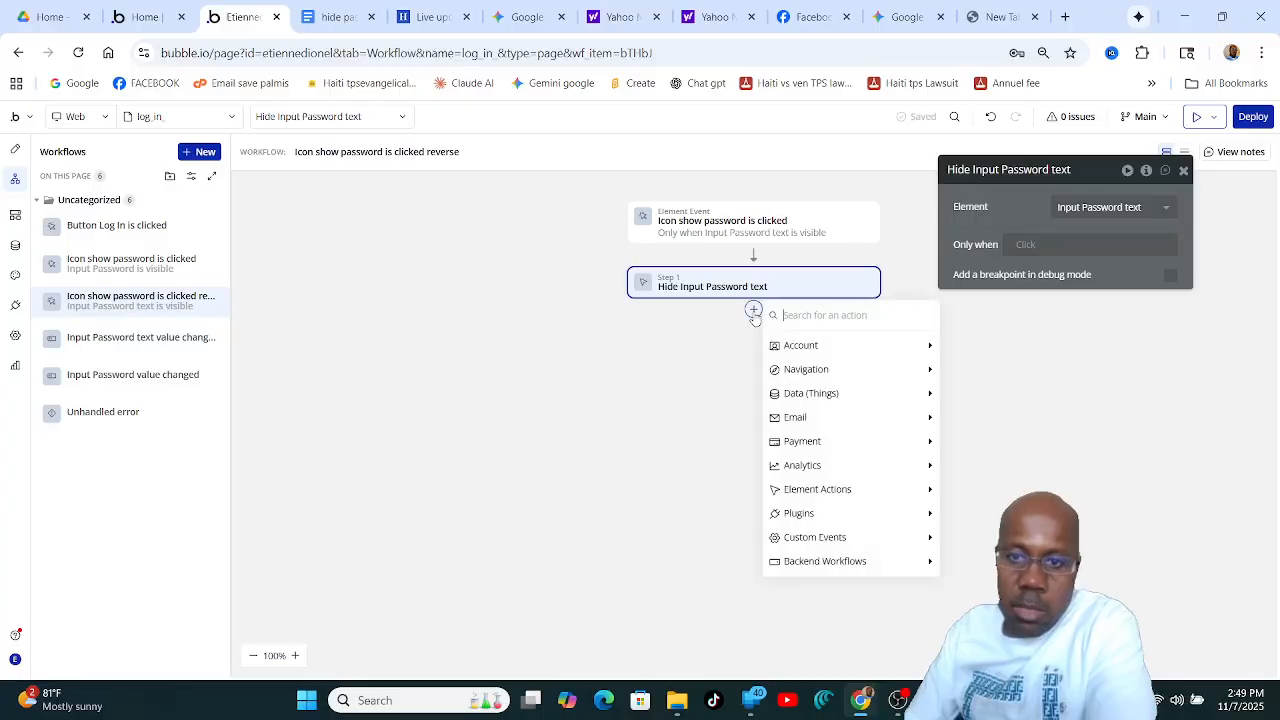
mouse_move(838, 489)
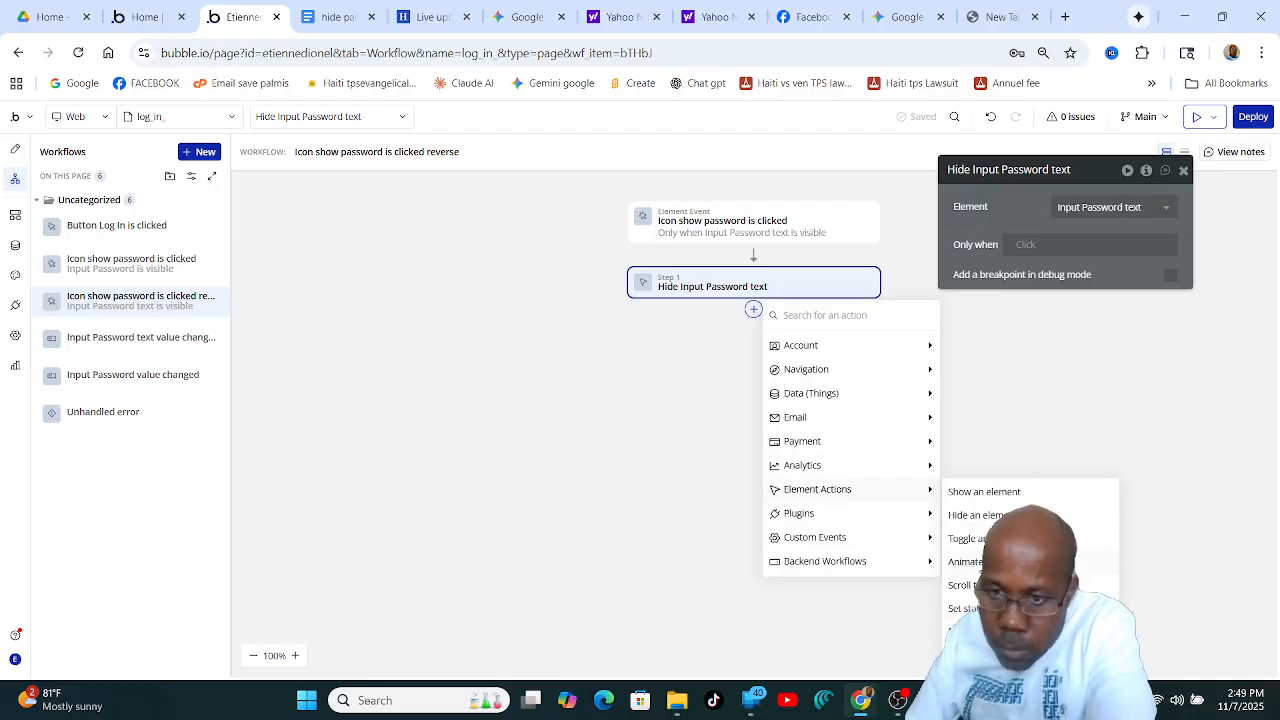
left_click(965, 562)
left_click(1166, 212)
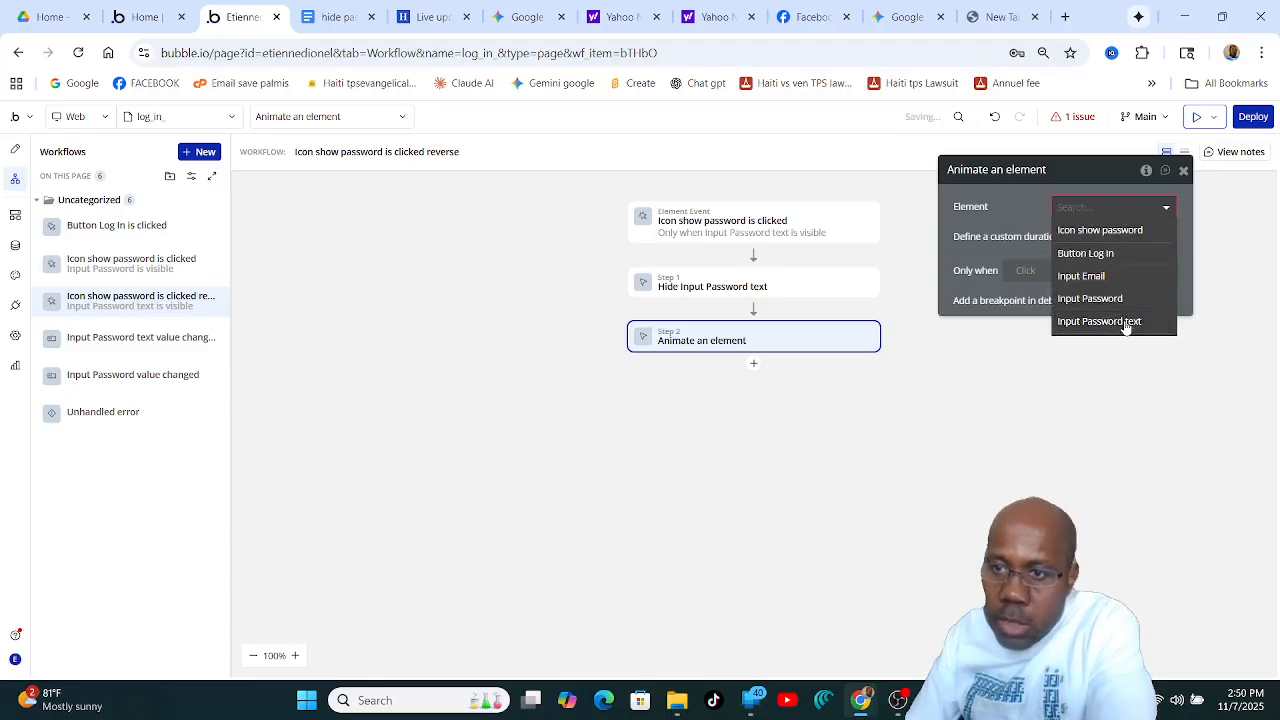
left_click(1125, 321)
left_click(1163, 240)
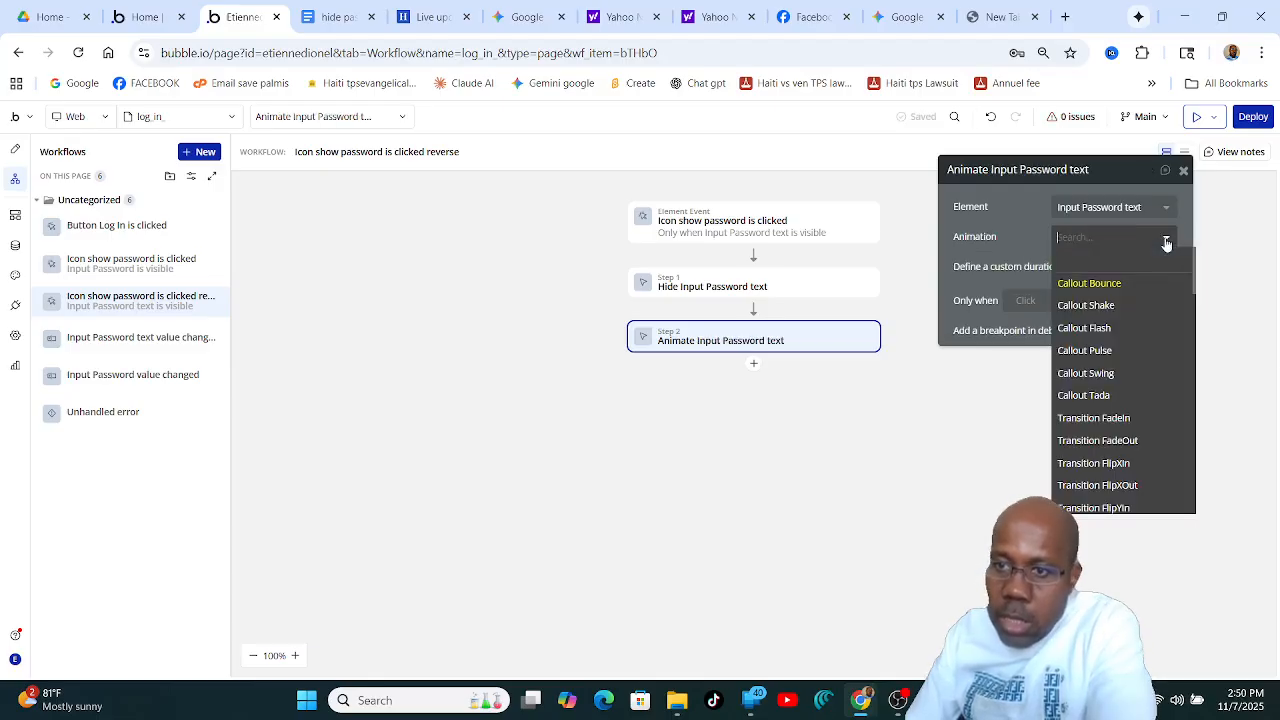
left_click(1133, 442)
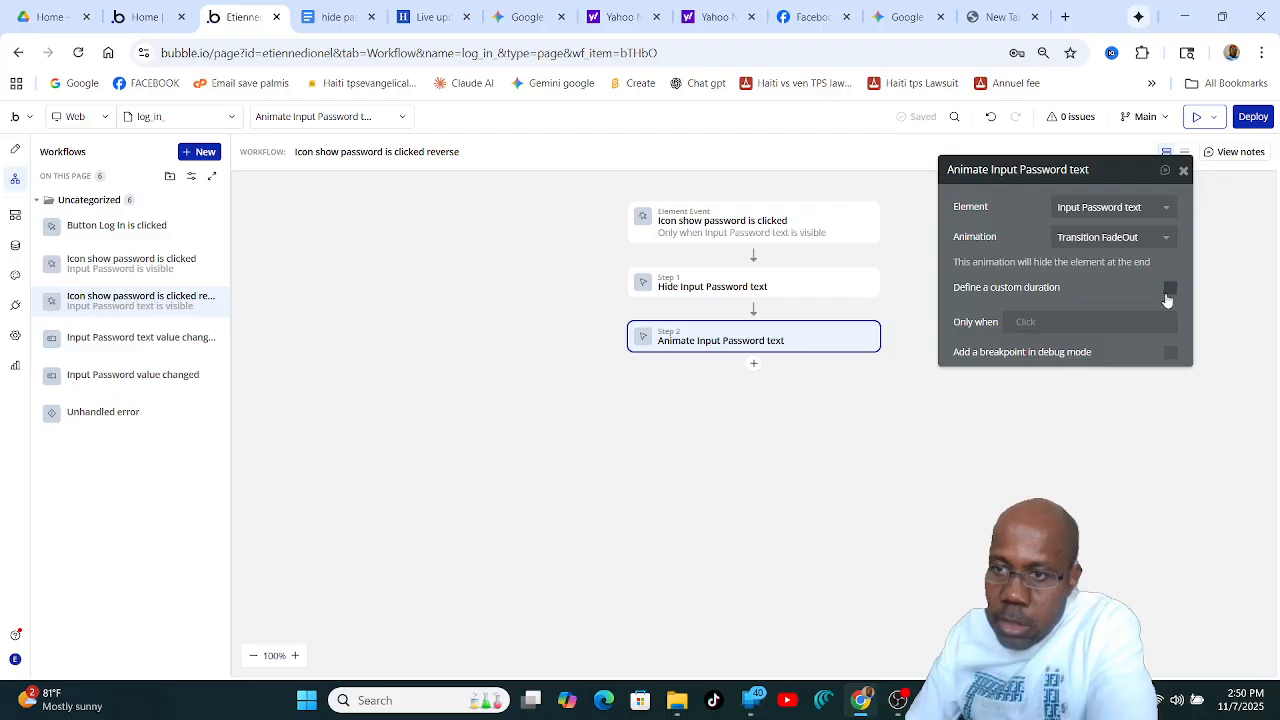
left_click(1171, 292)
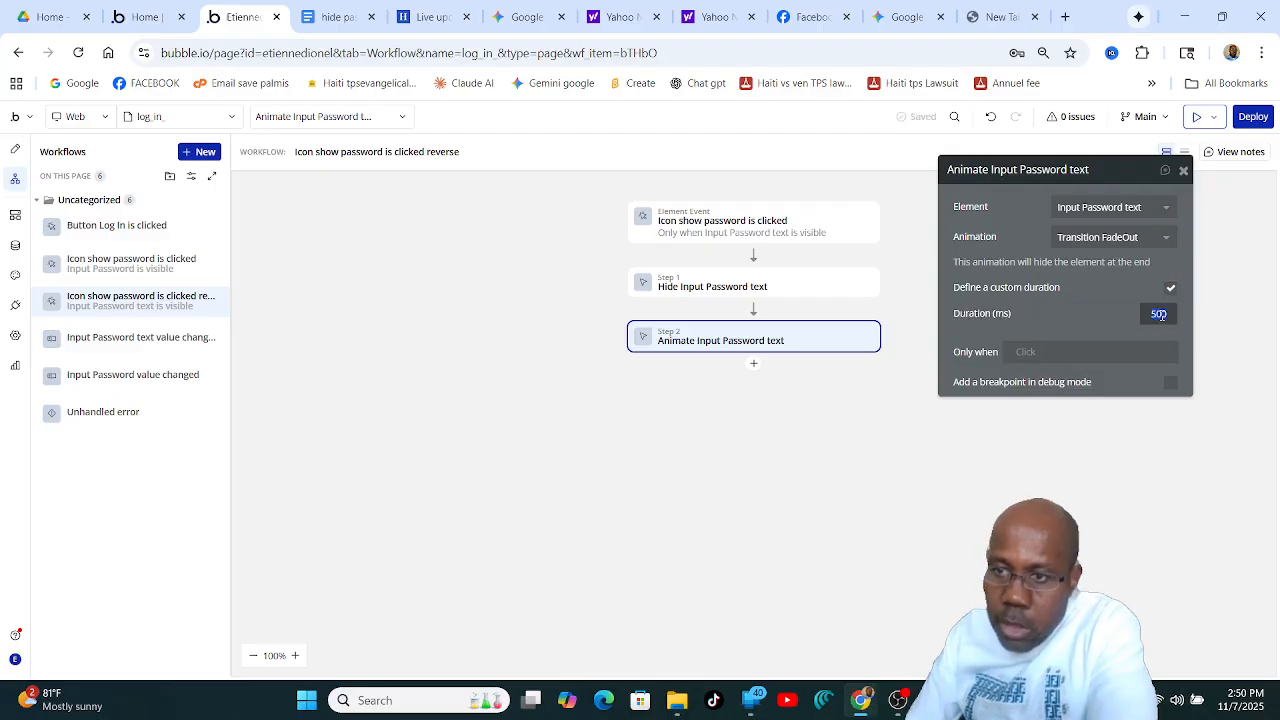
type("150")
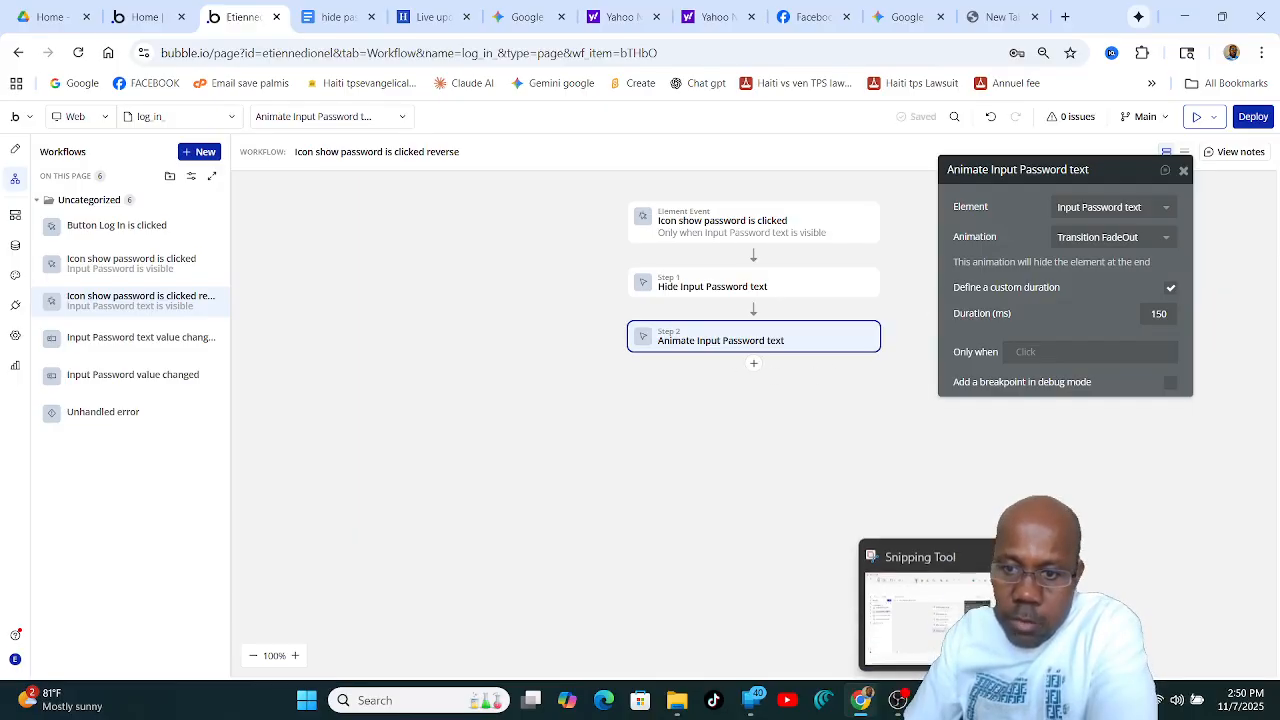
Recheck and close pic 3 in Paint, and consult pic 4 for the Step 3 animation settings.
left_click(765, 585)
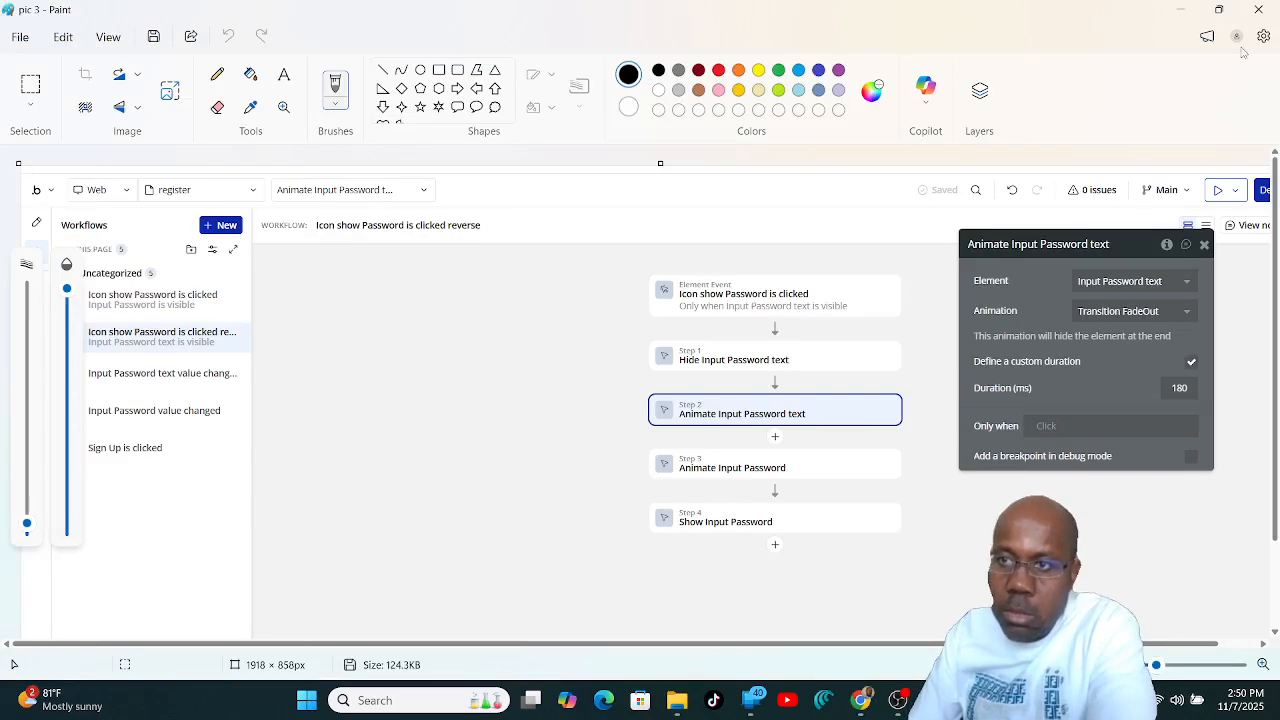
left_click(1260, 10)
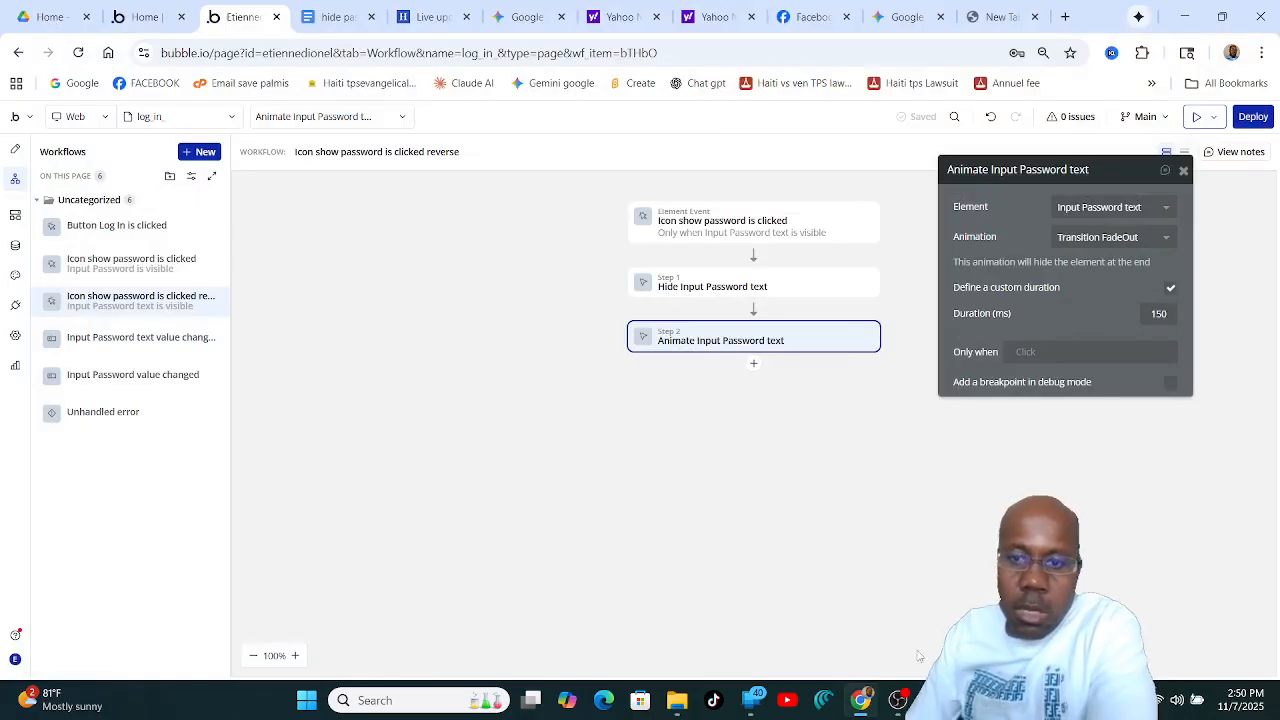
mouse_move(897, 700)
left_click(847, 643)
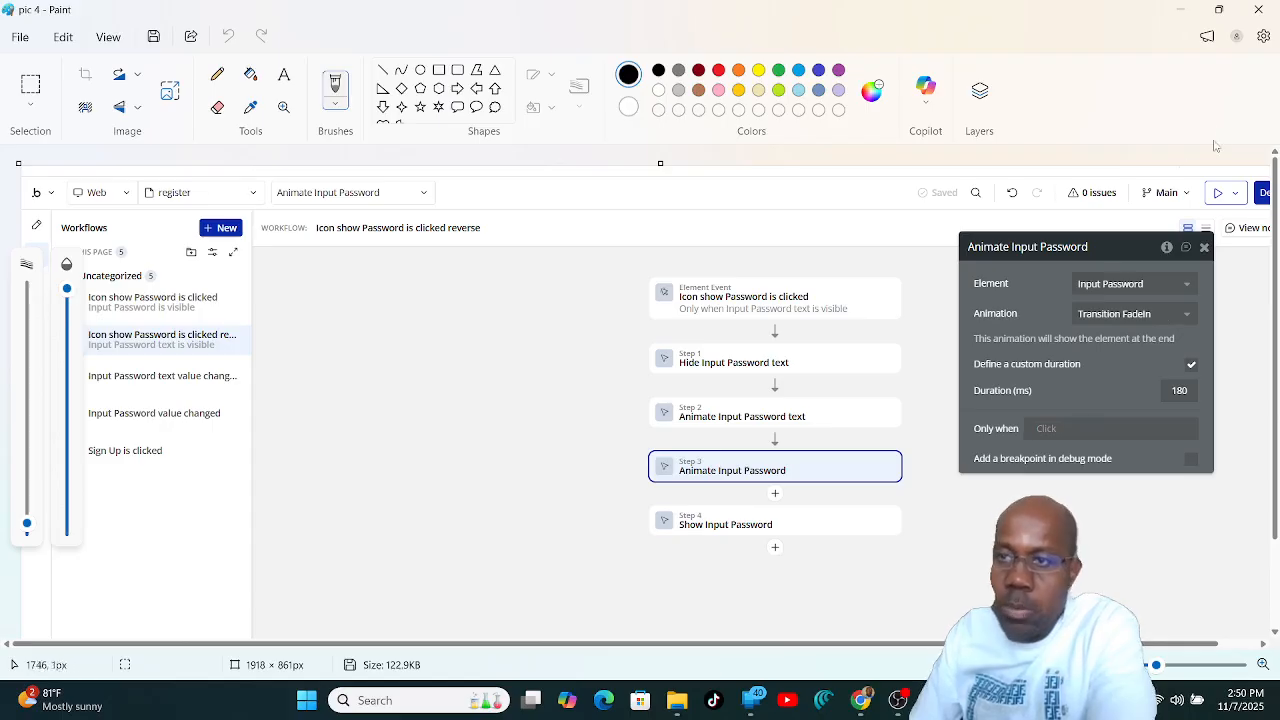
left_click(1180, 9)
Add an Animate an element action as Step 3 of the reverse workflow, targeting Input Password.
left_click(753, 366)
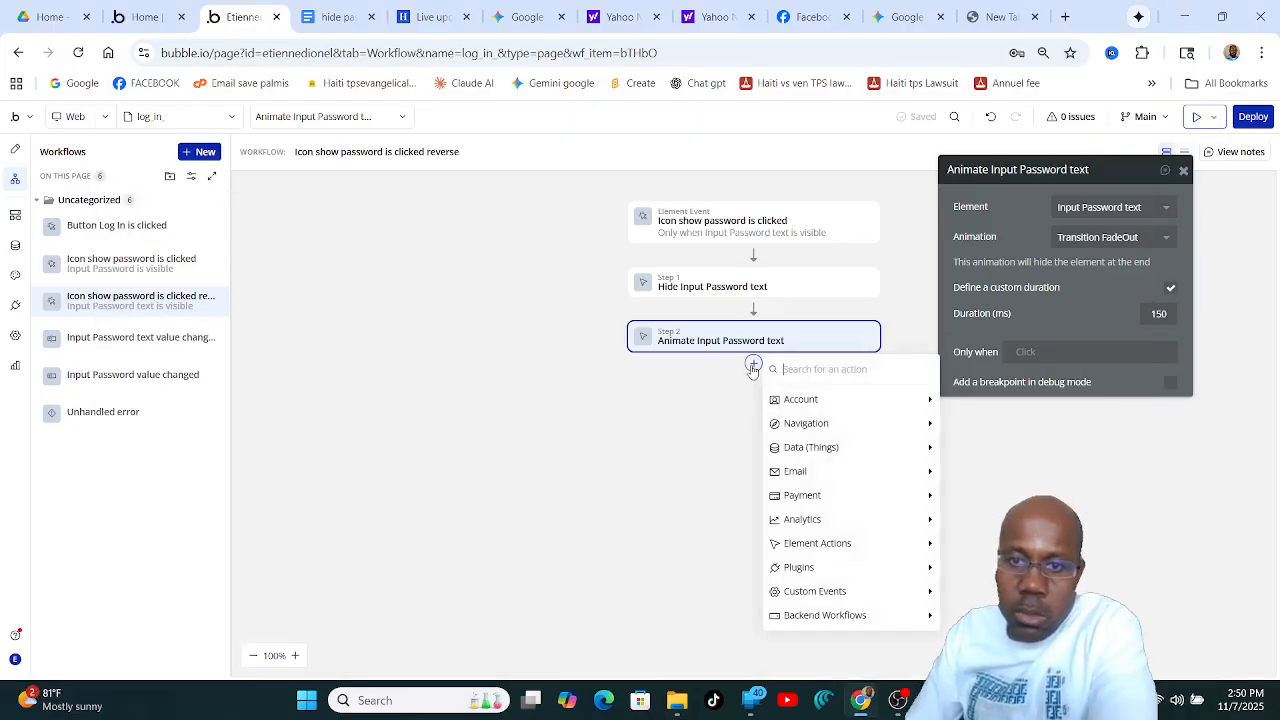
mouse_move(802, 497)
mouse_move(845, 544)
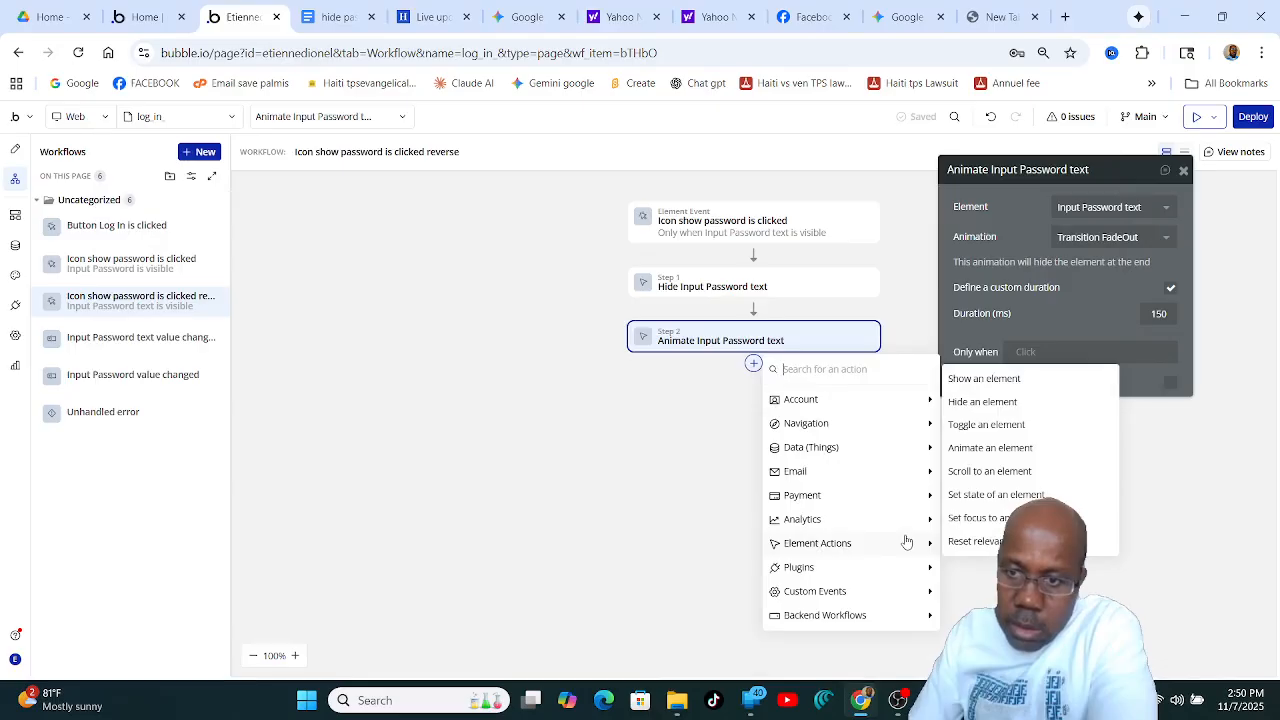
left_click(994, 451)
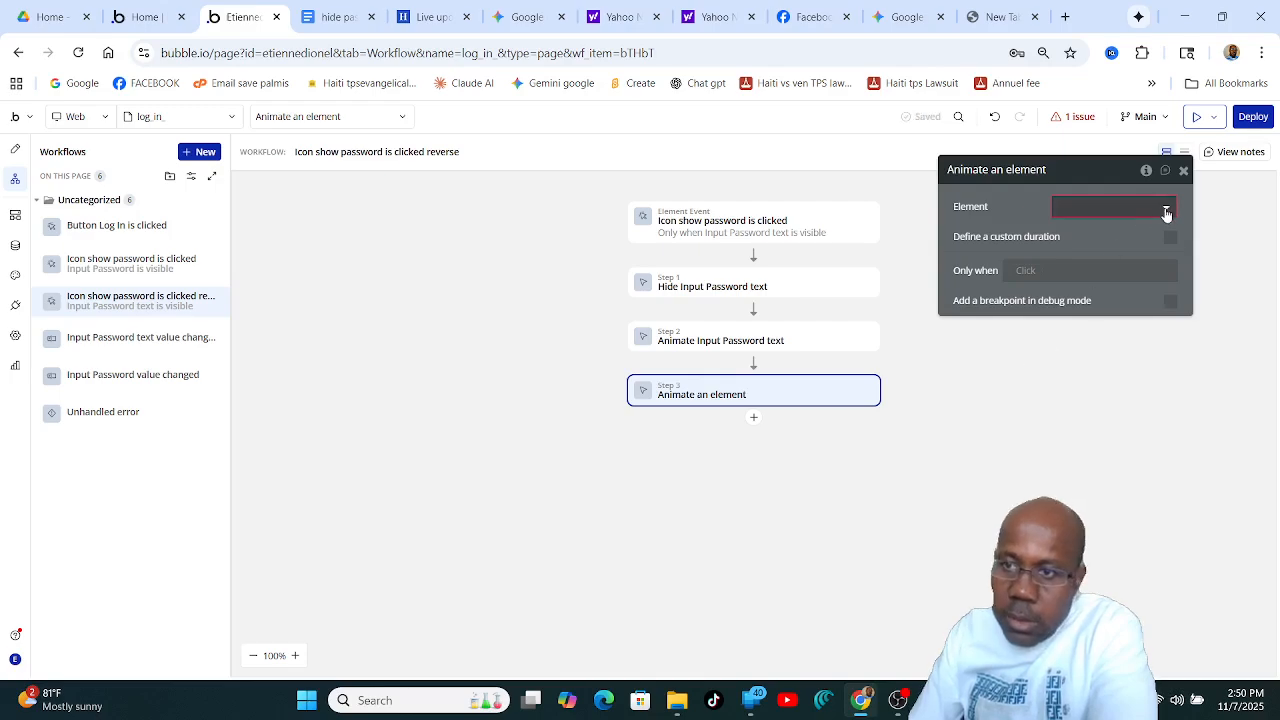
left_click(1166, 210)
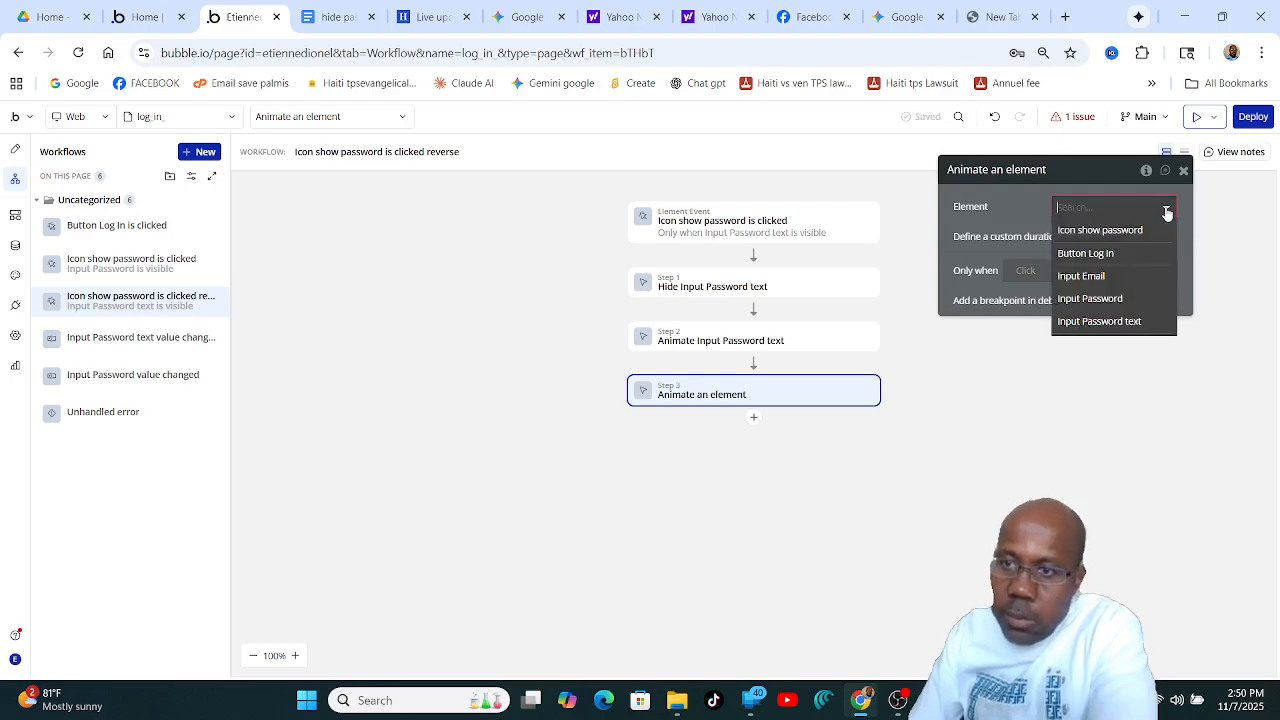
left_click(1094, 298)
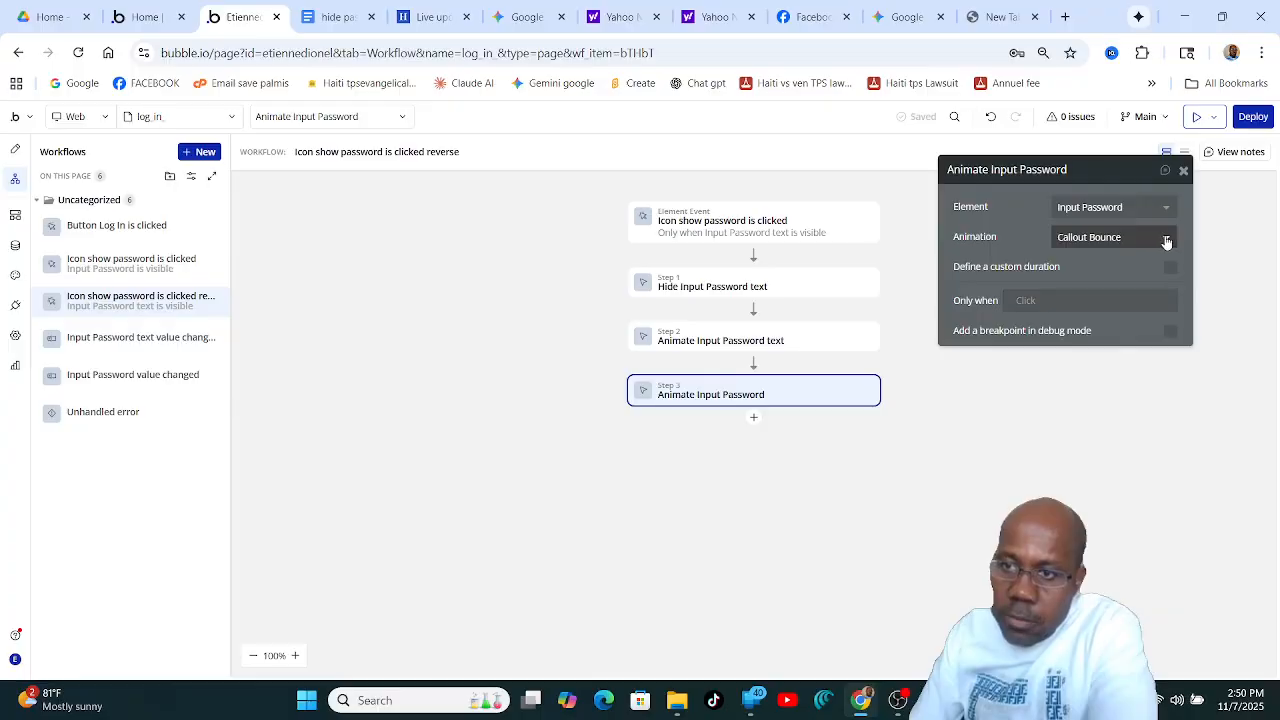
Set the Step 3 animation to Transition FadeIn with a custom duration of 180 ms.
left_click(1162, 240)
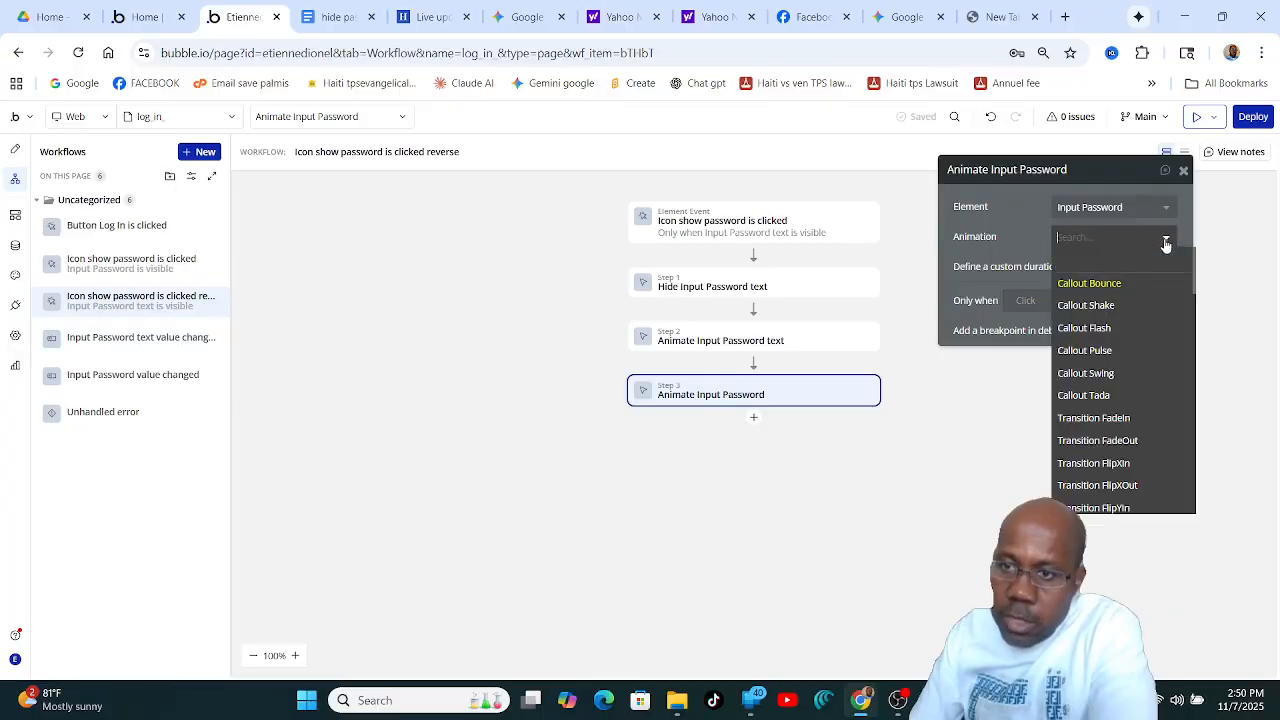
left_click(1128, 418)
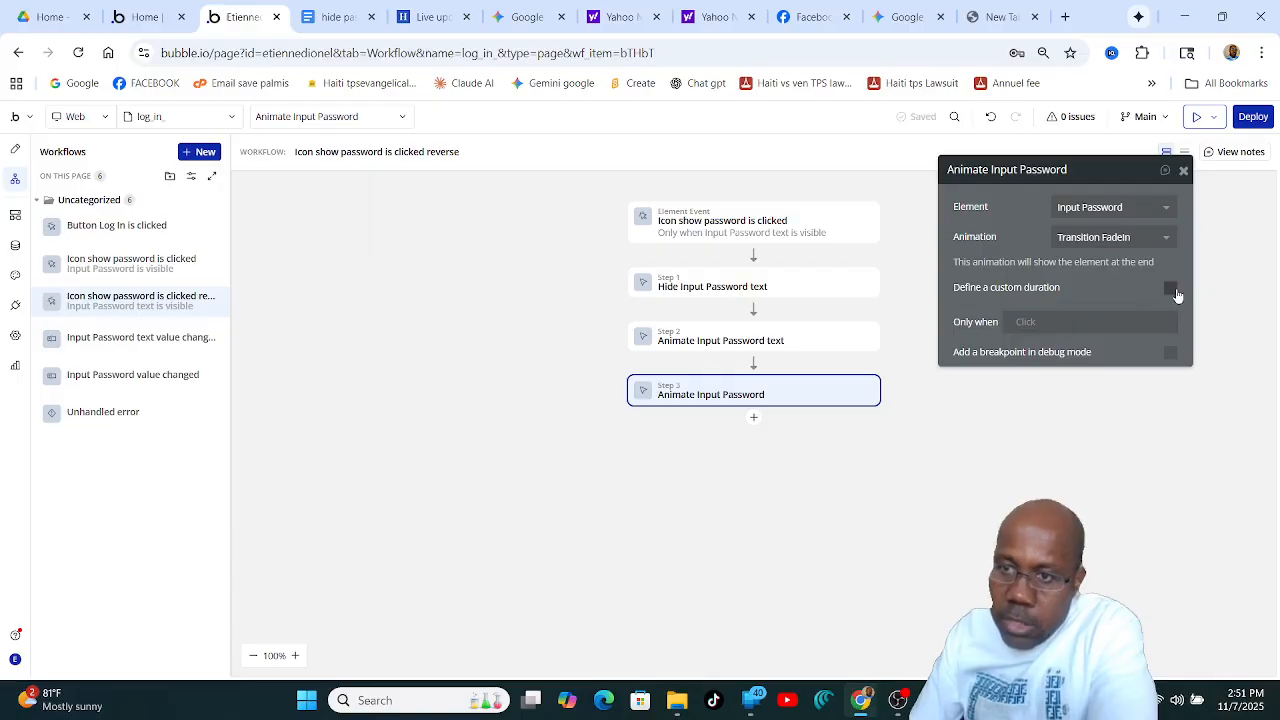
left_click(1171, 289)
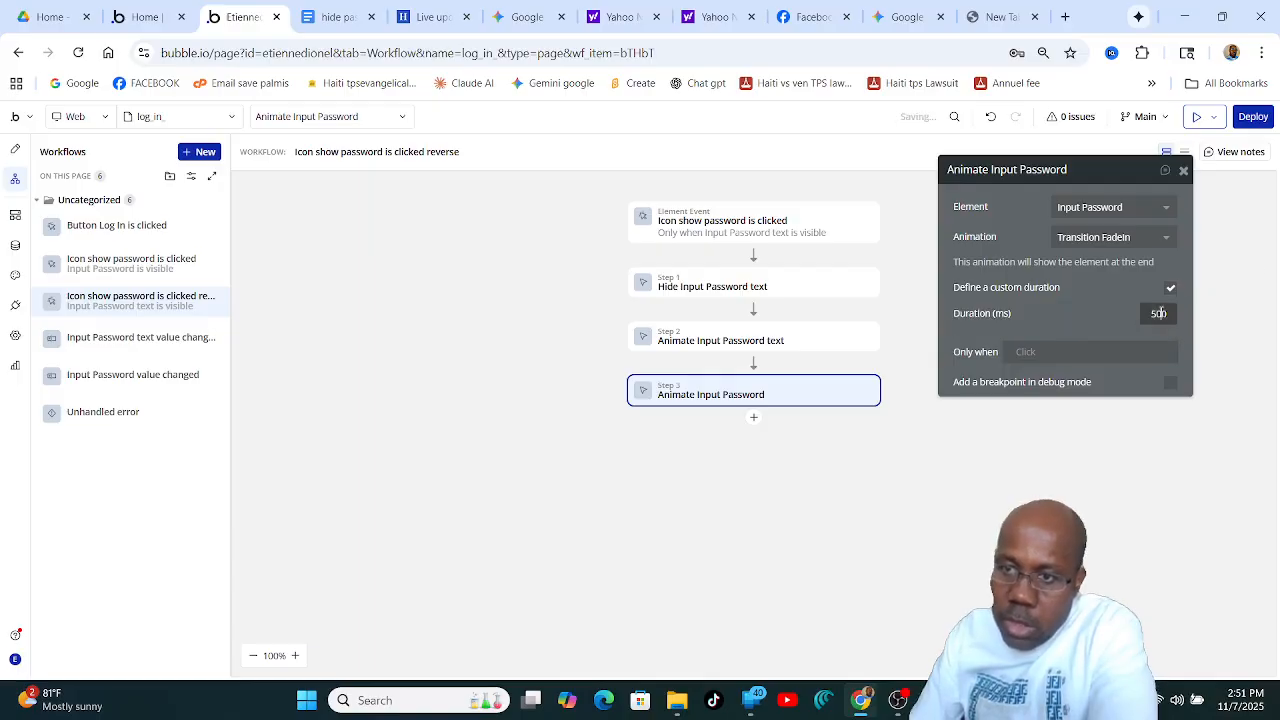
double_click(1157, 313)
key("BackSpace")
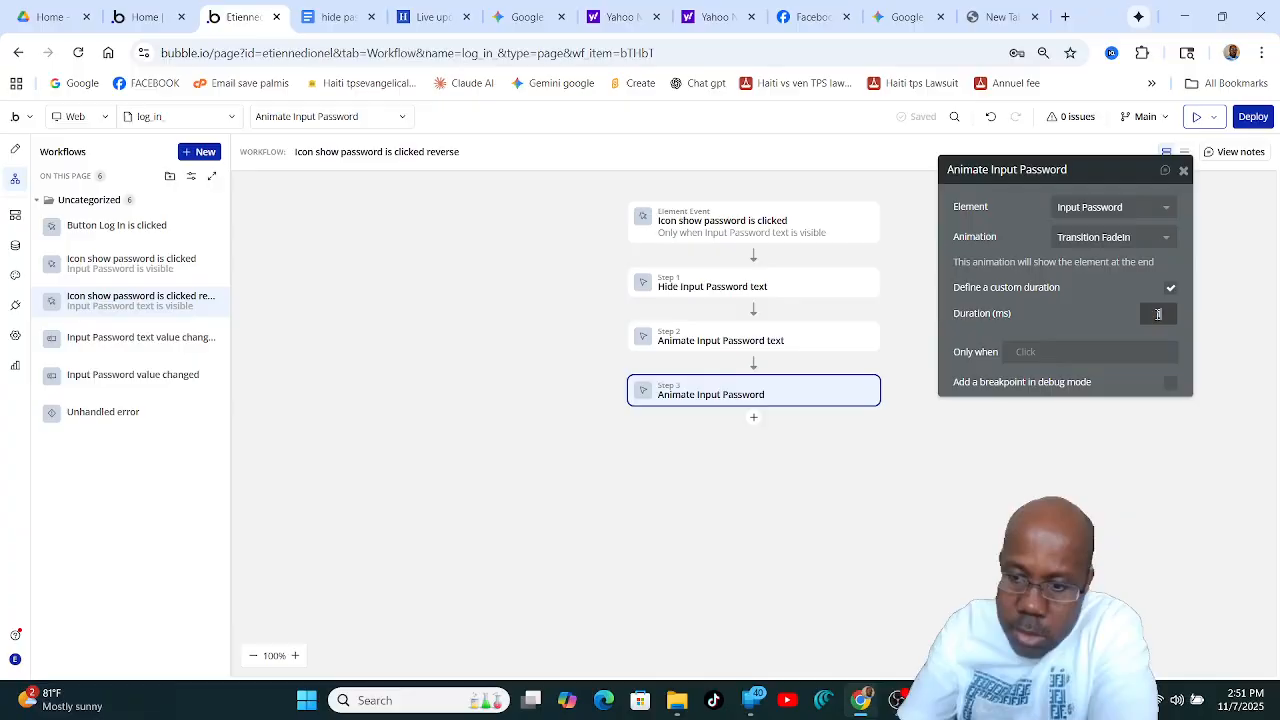
type("180")
left_click(1101, 307)
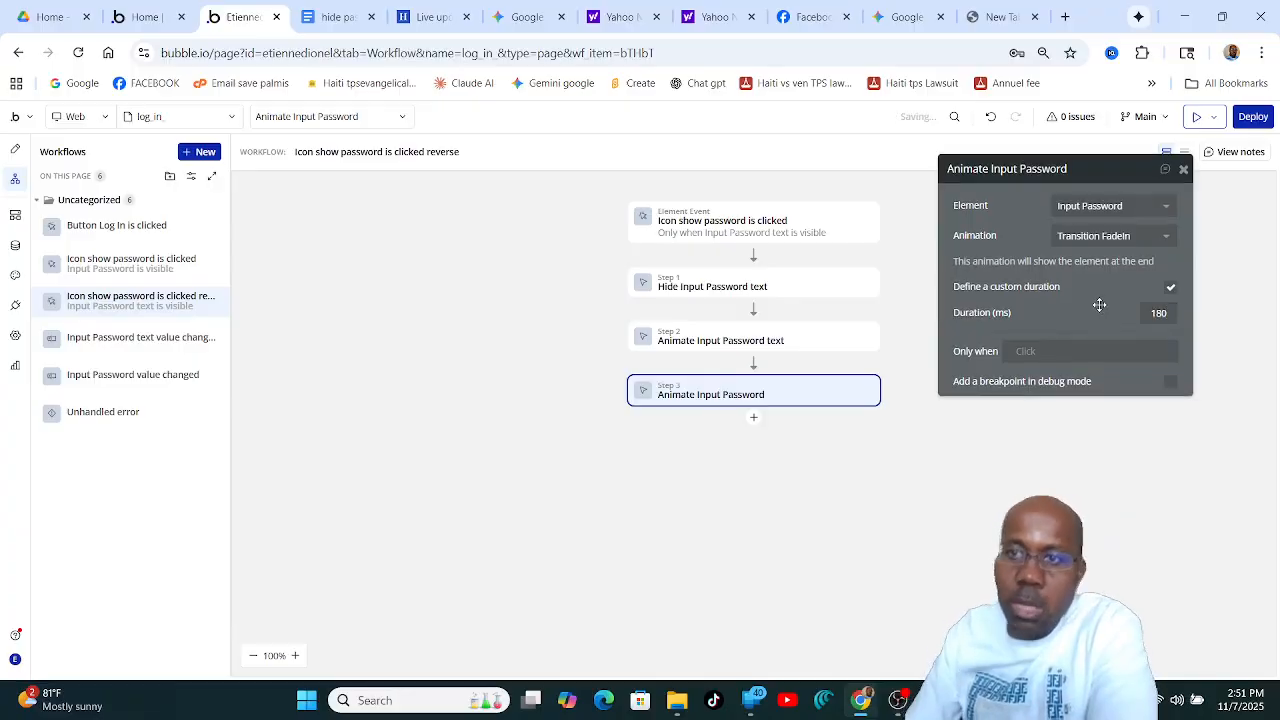
Recheck and close pic 4 in Paint, and consult pic 5 for the Step 4 action settings.
left_click(897, 700)
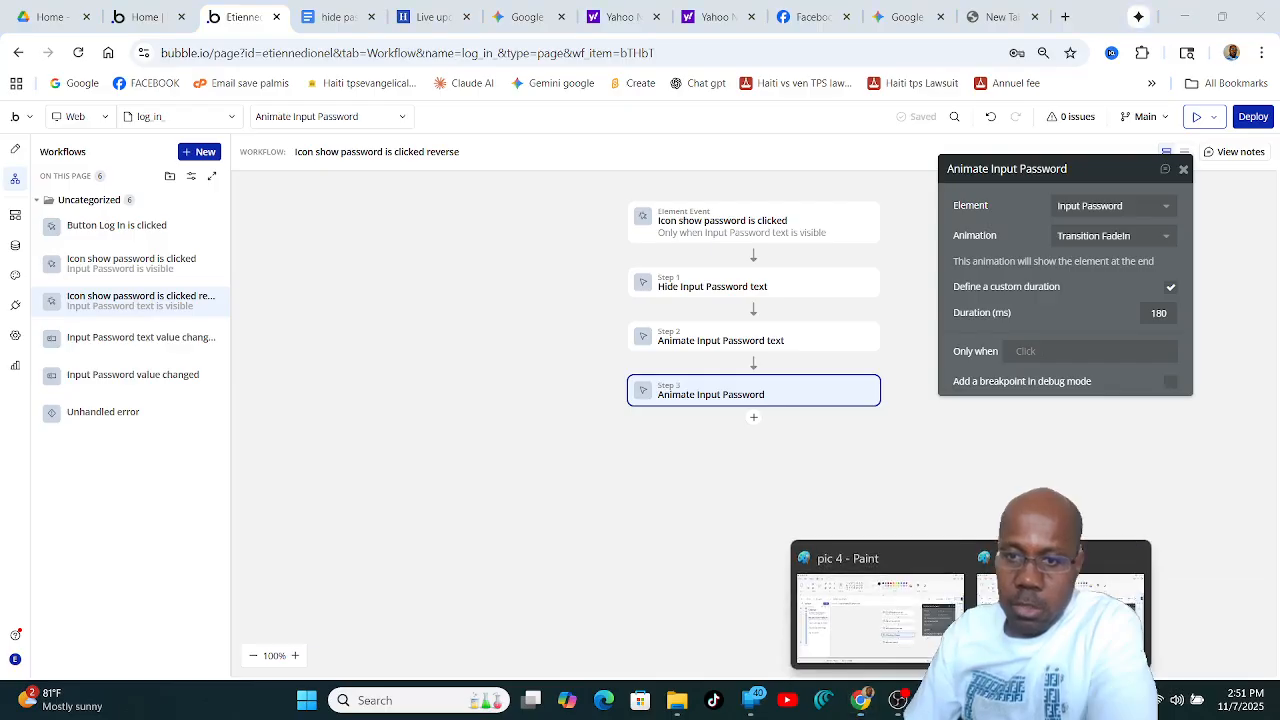
left_click(1143, 606)
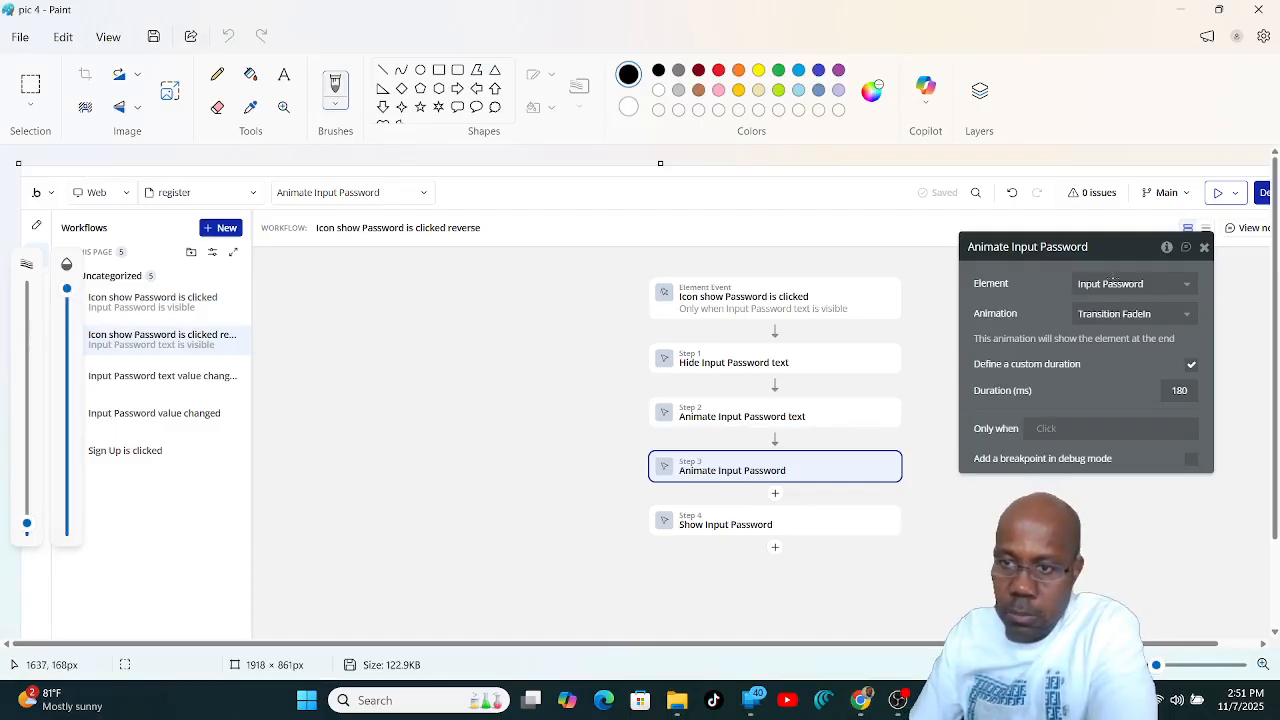
left_click(1260, 12)
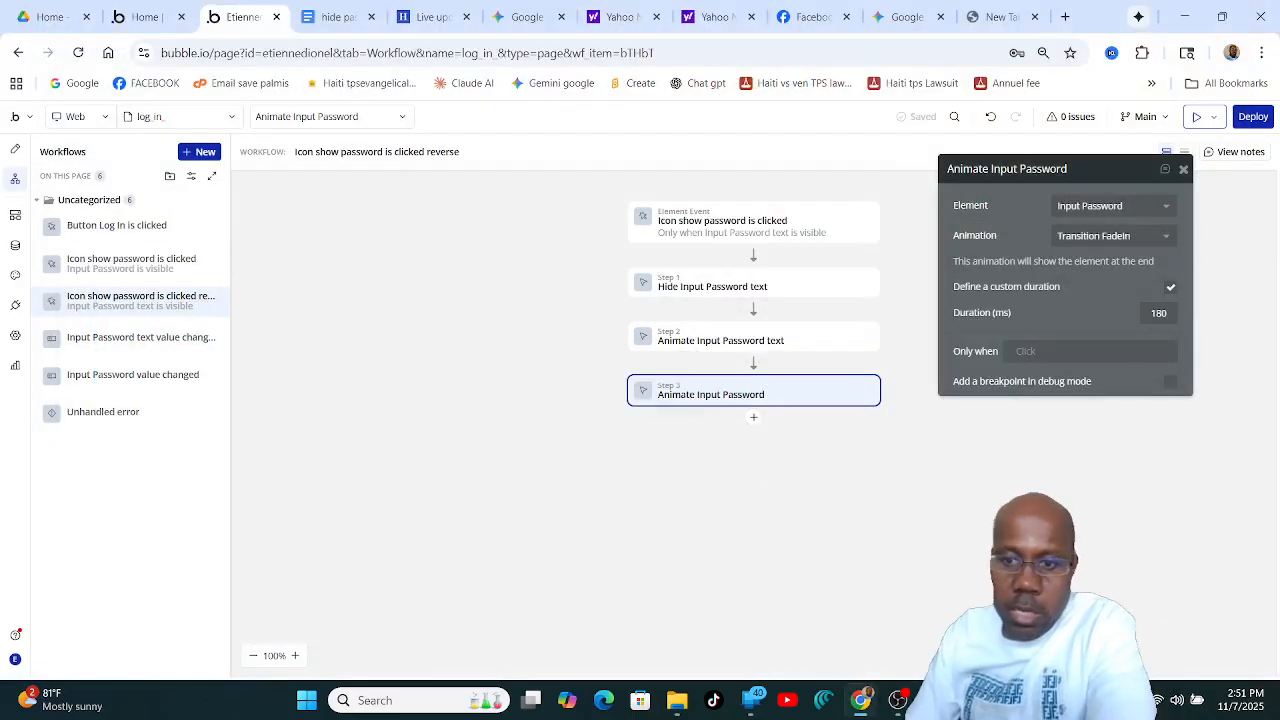
left_click(940, 655)
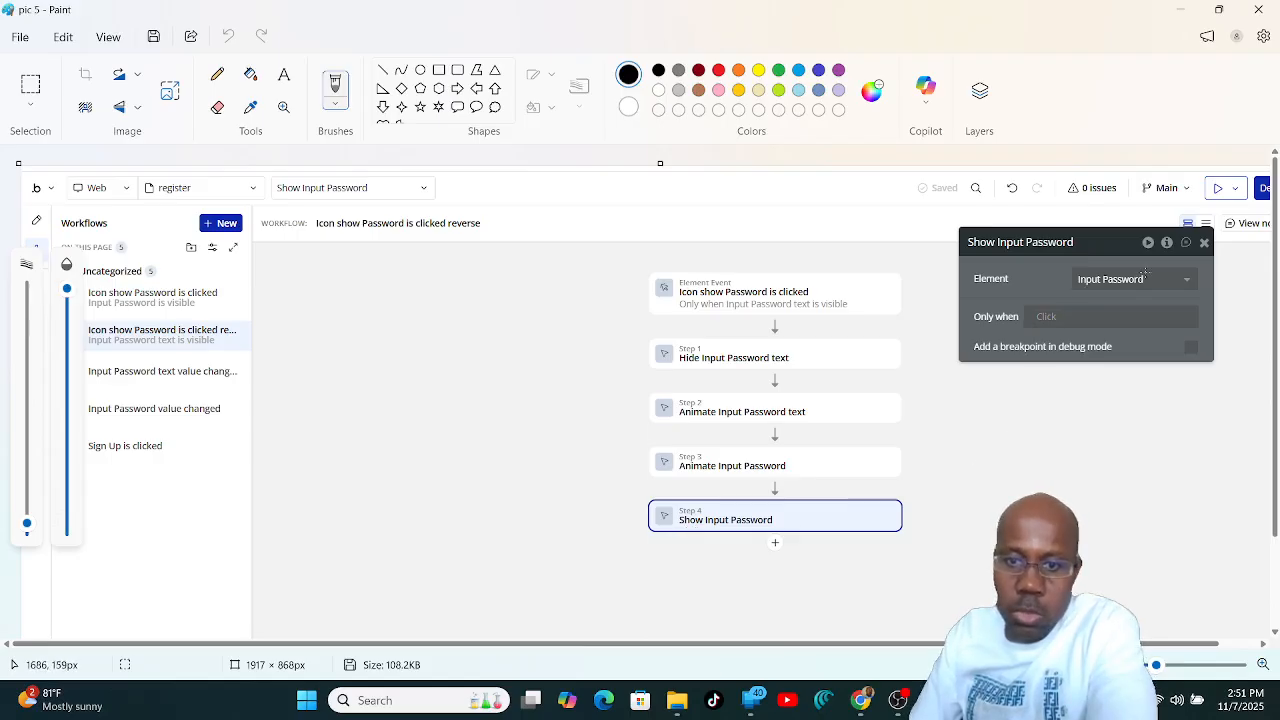
left_click(1180, 9)
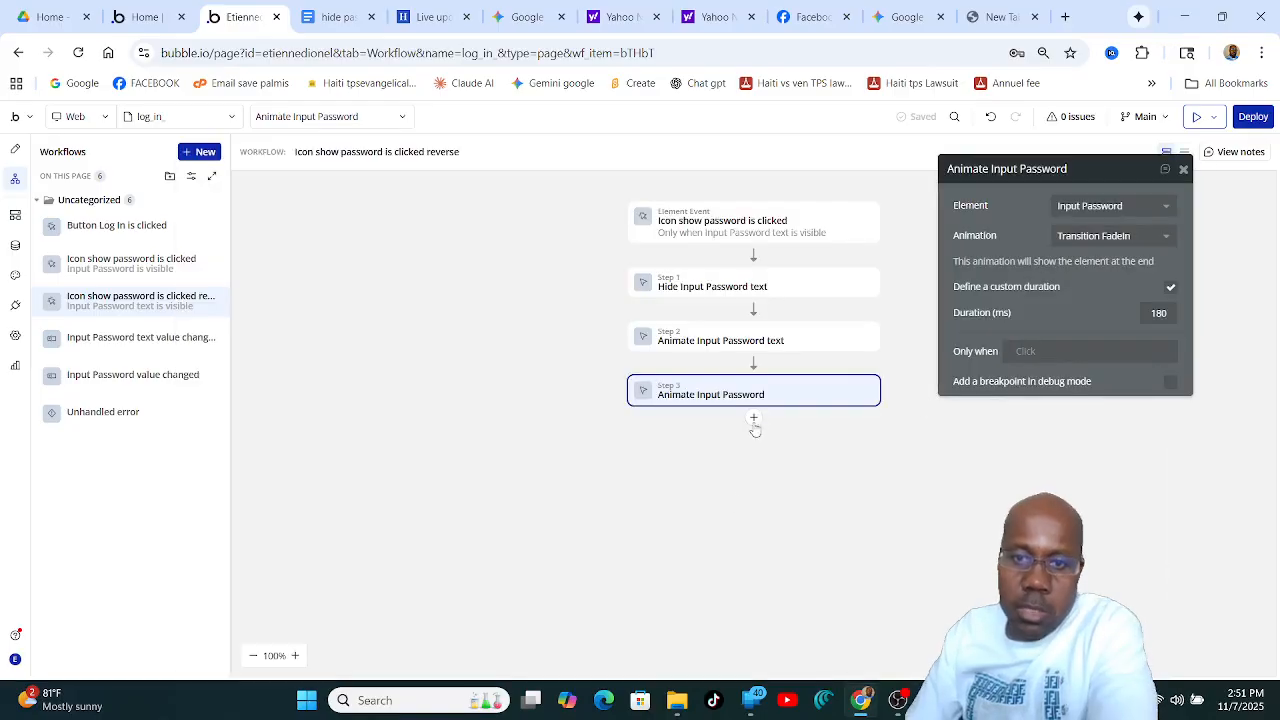
Add a Show an element action as Step 4 of the reverse workflow, targeting Input Password.
left_click(754, 419)
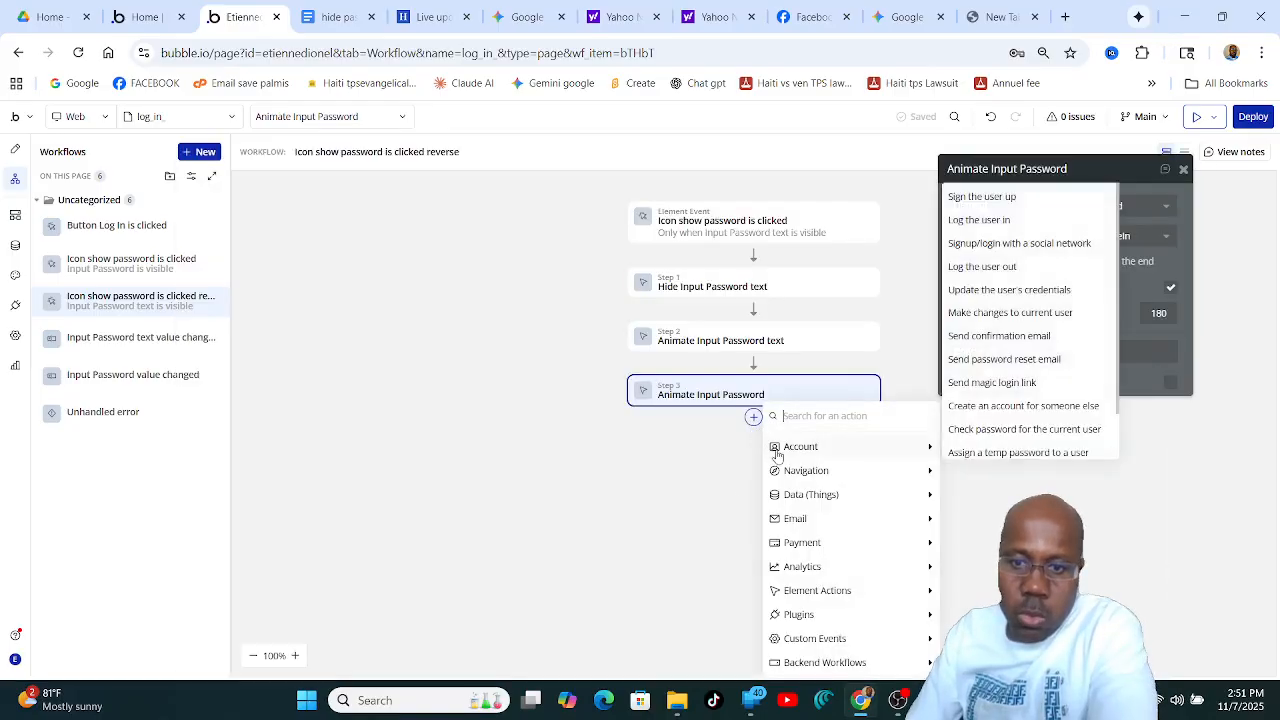
mouse_move(797, 566)
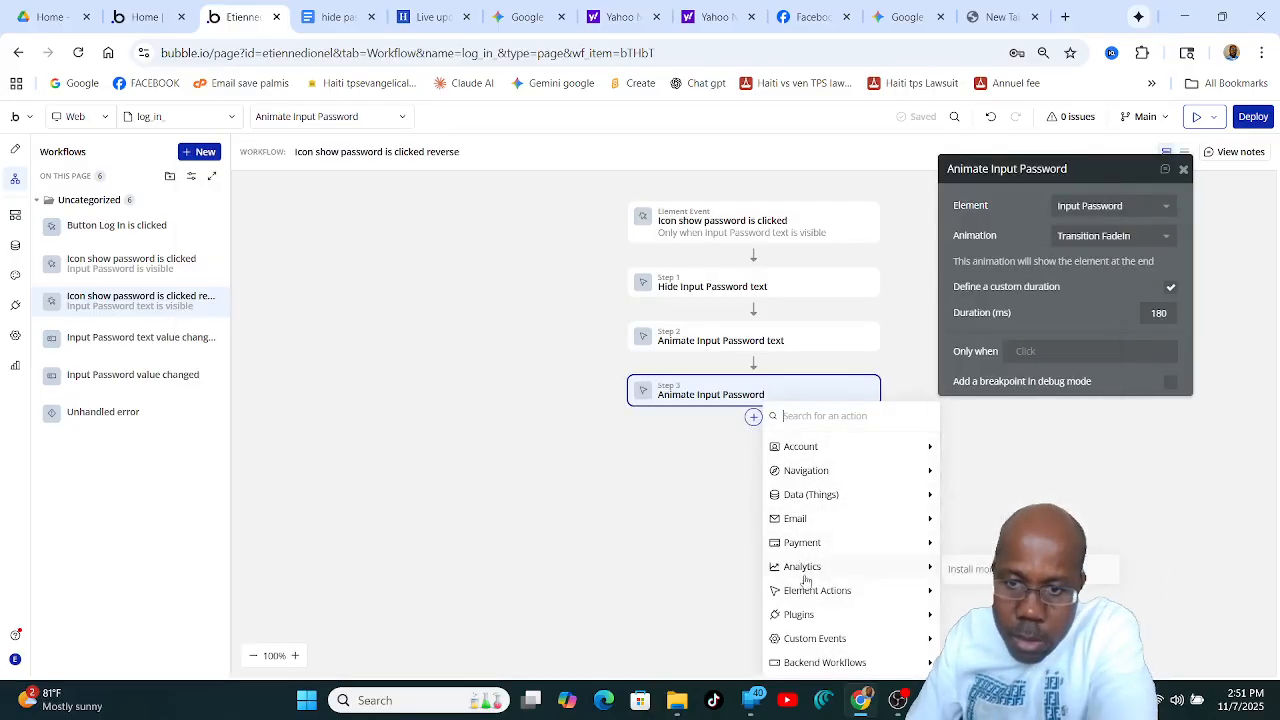
mouse_move(829, 591)
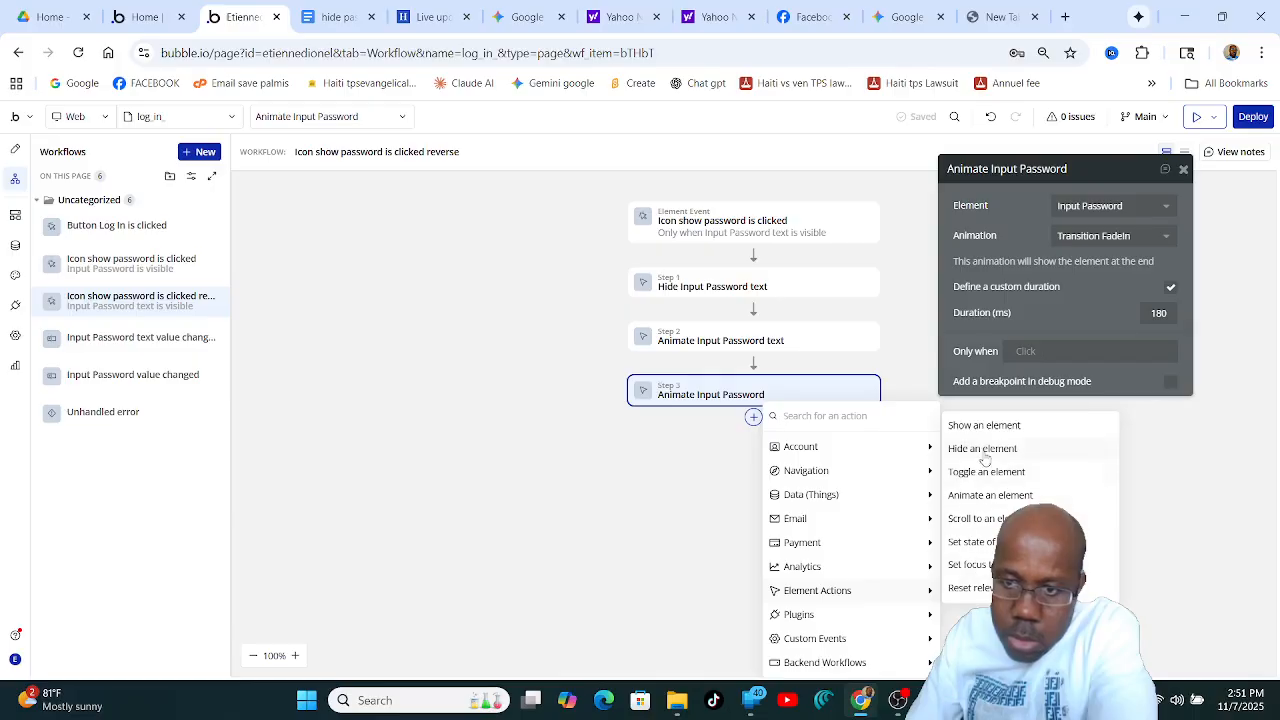
left_click(984, 427)
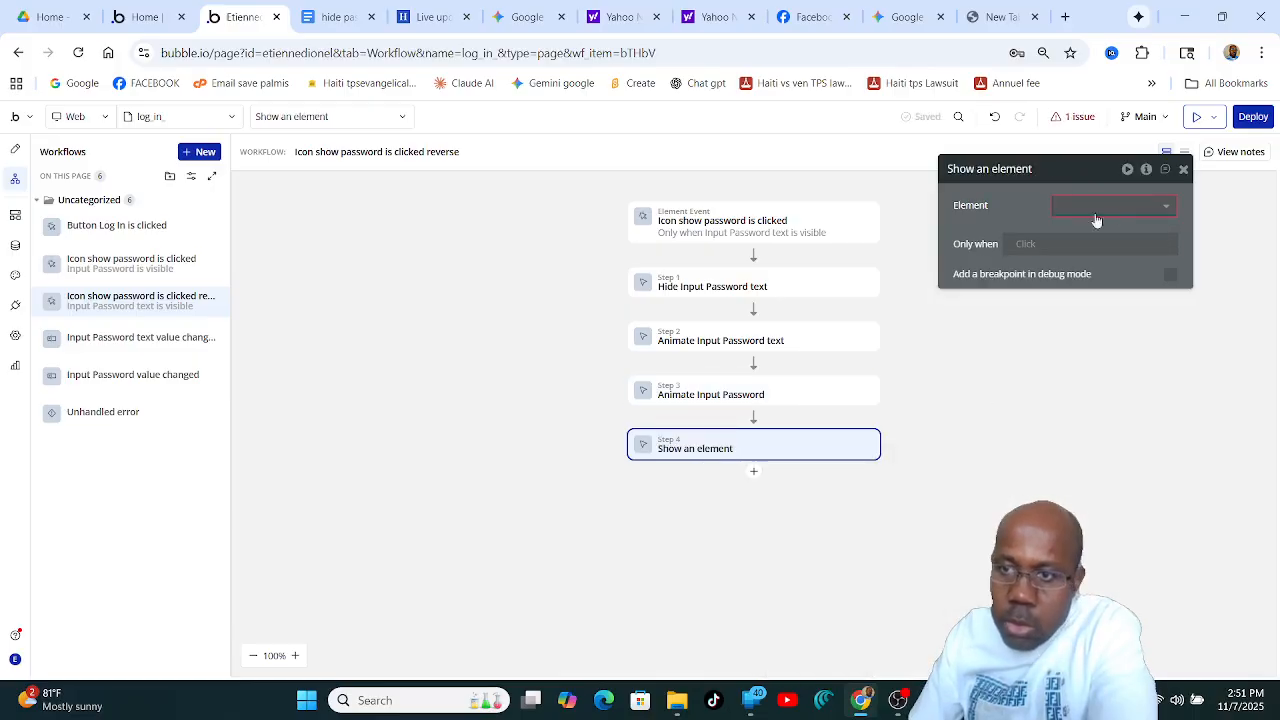
left_click(1166, 207)
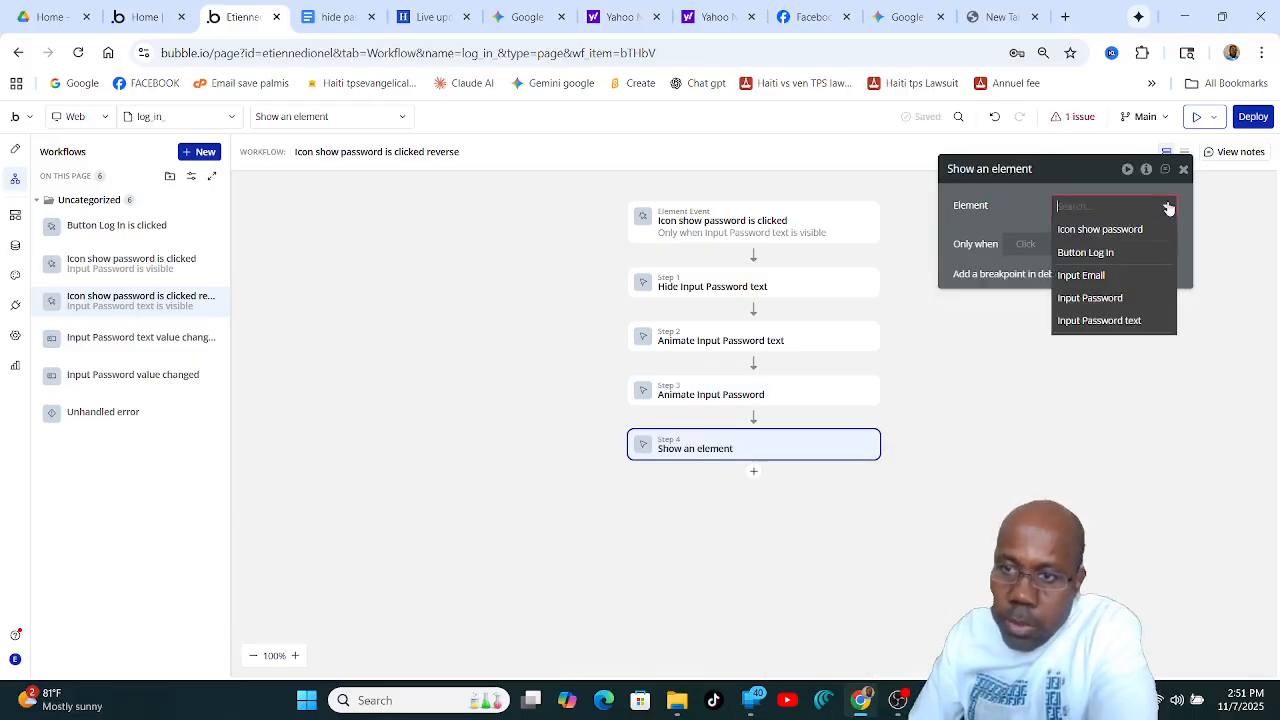
left_click(1118, 298)
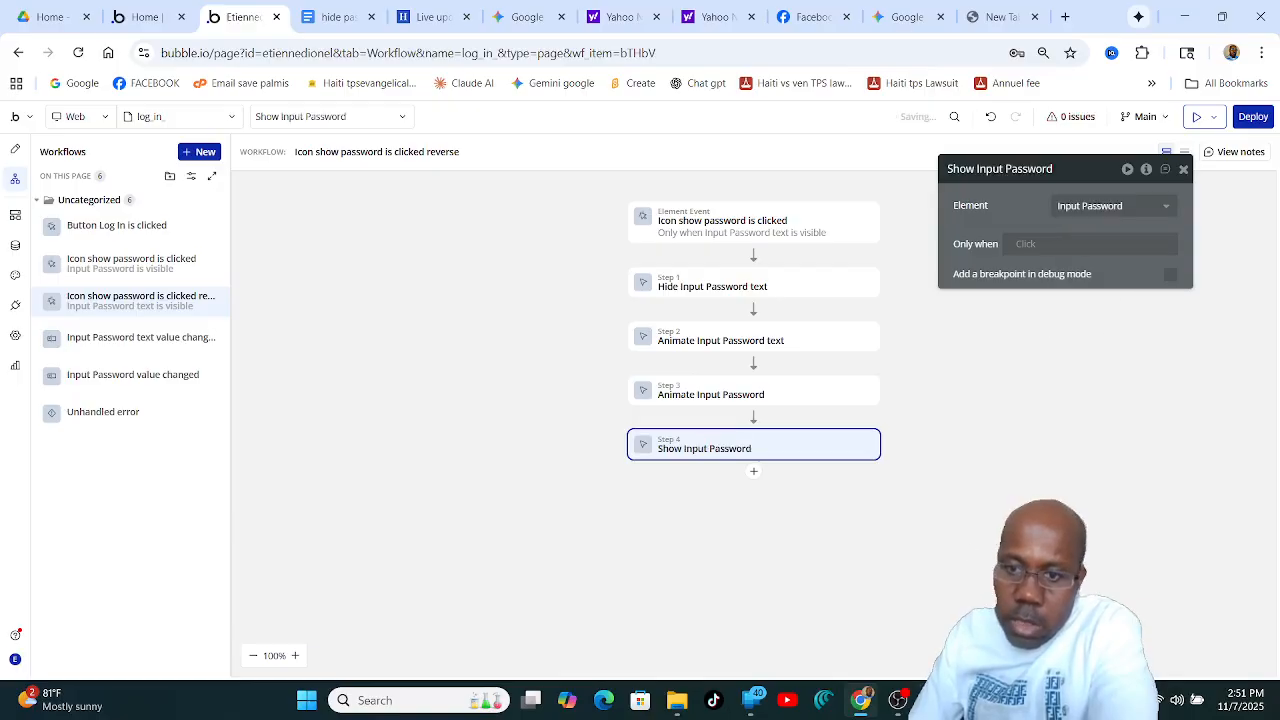
Check the reverse workflow against pic 5 in Paint, and compare Step 4 in the show and reverse workflows.
key("alt+Tab")
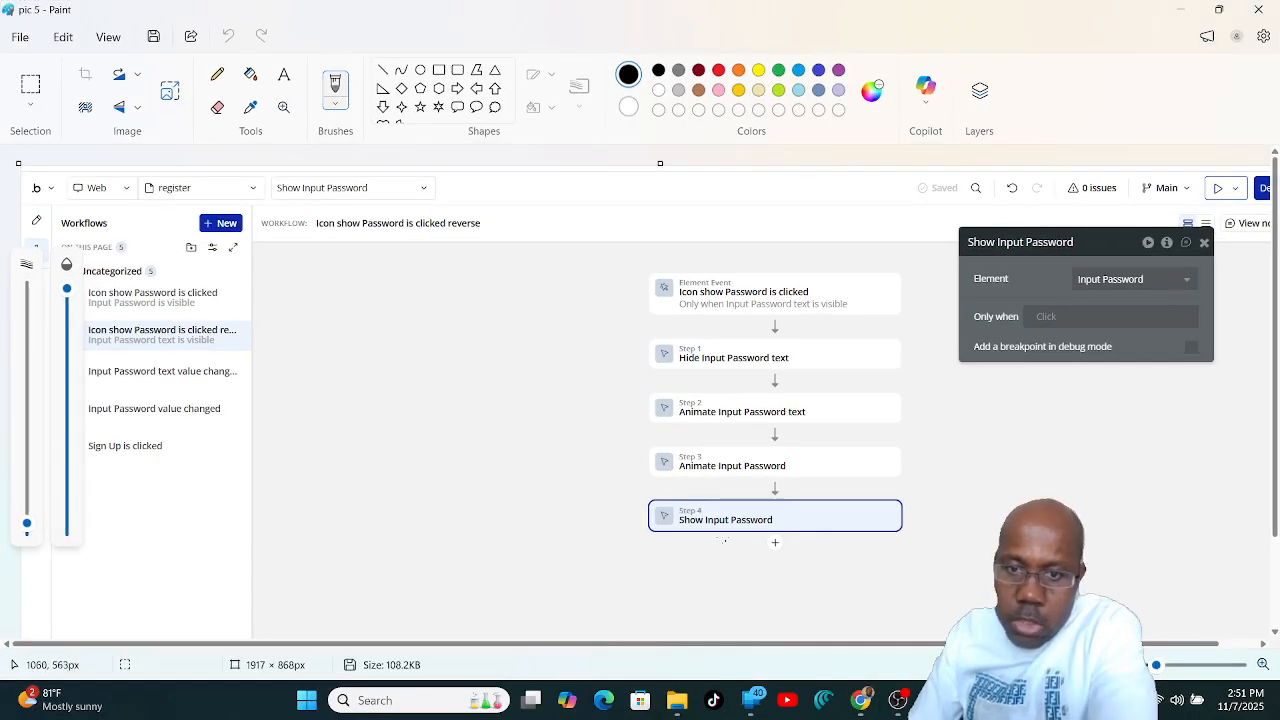
left_click(1180, 9)
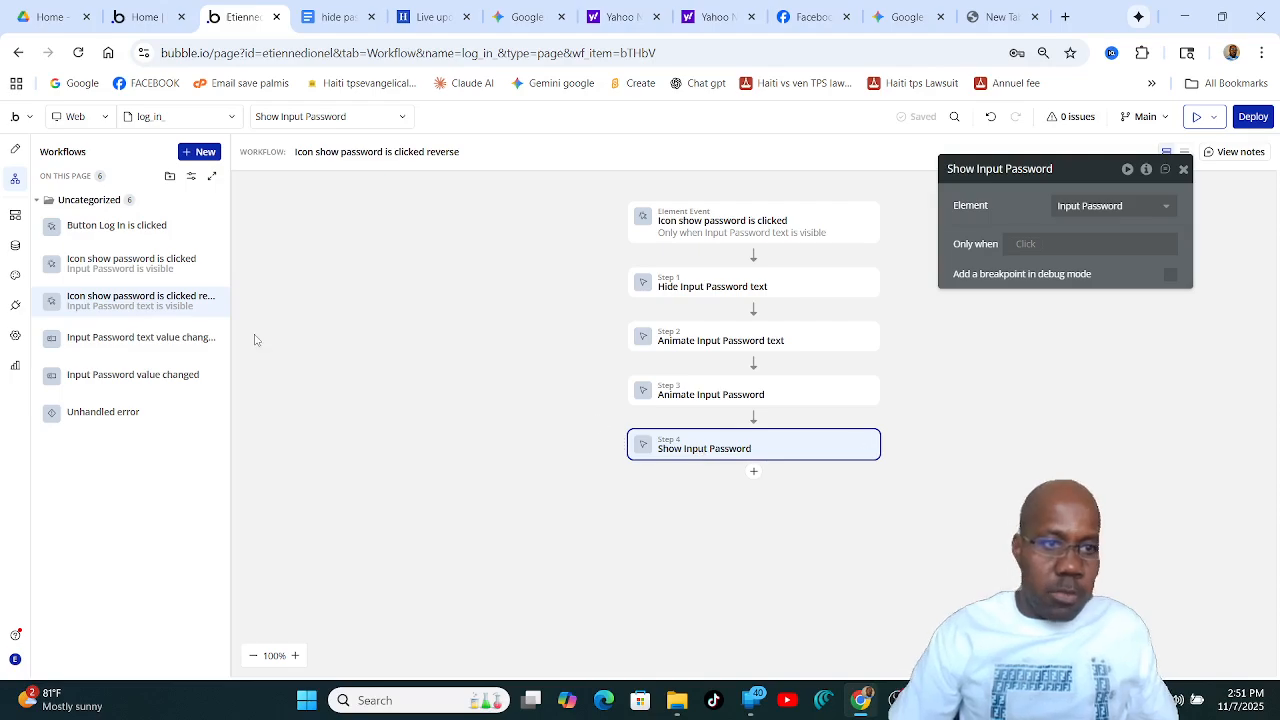
left_click(177, 268)
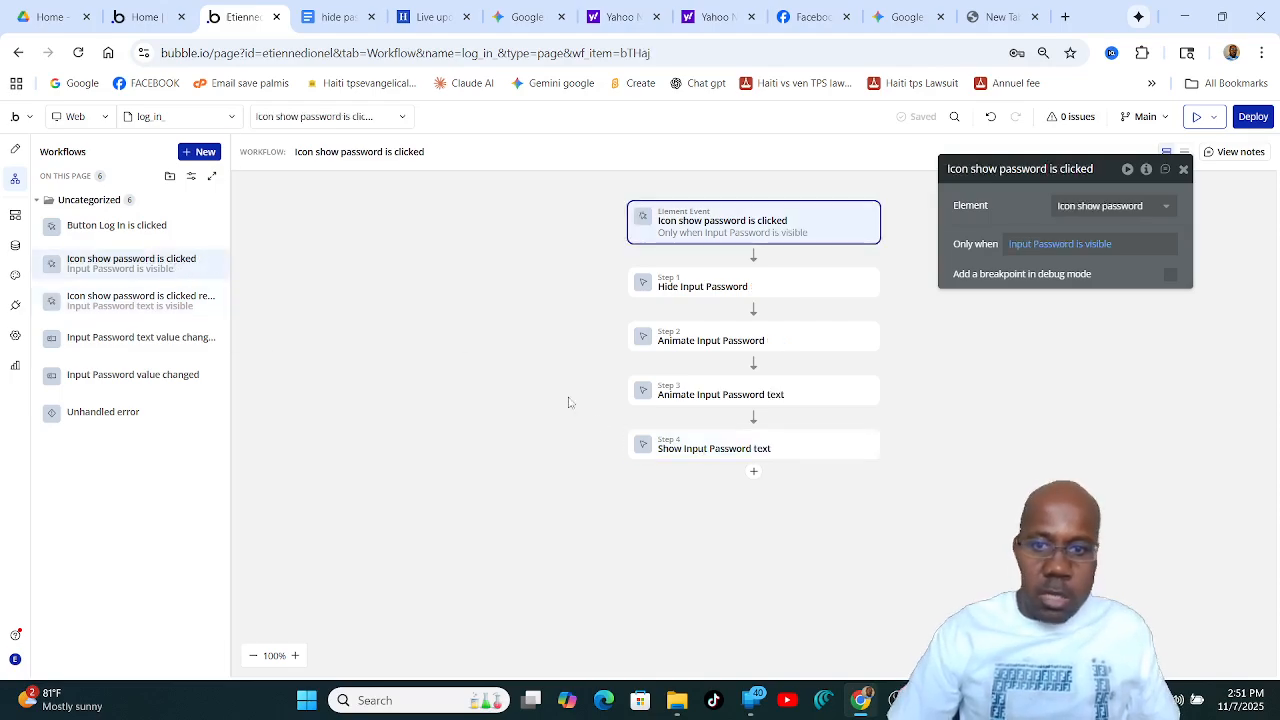
left_click(728, 450)
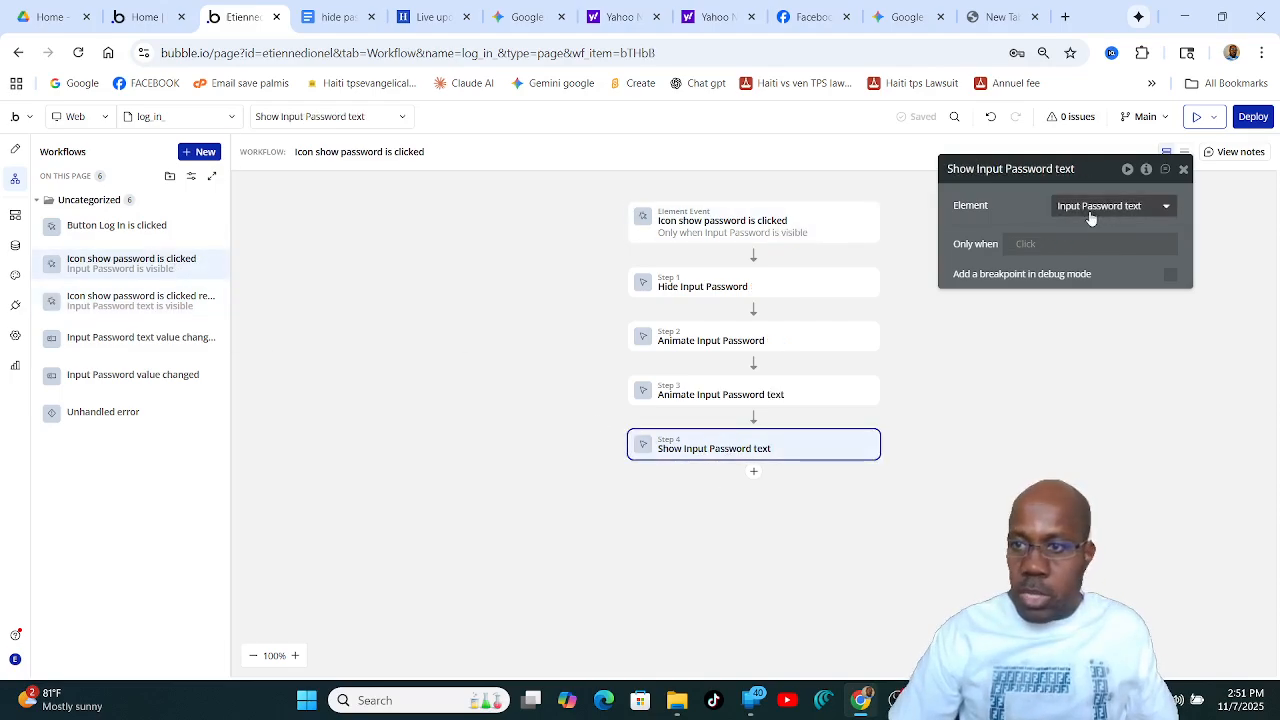
left_click(175, 300)
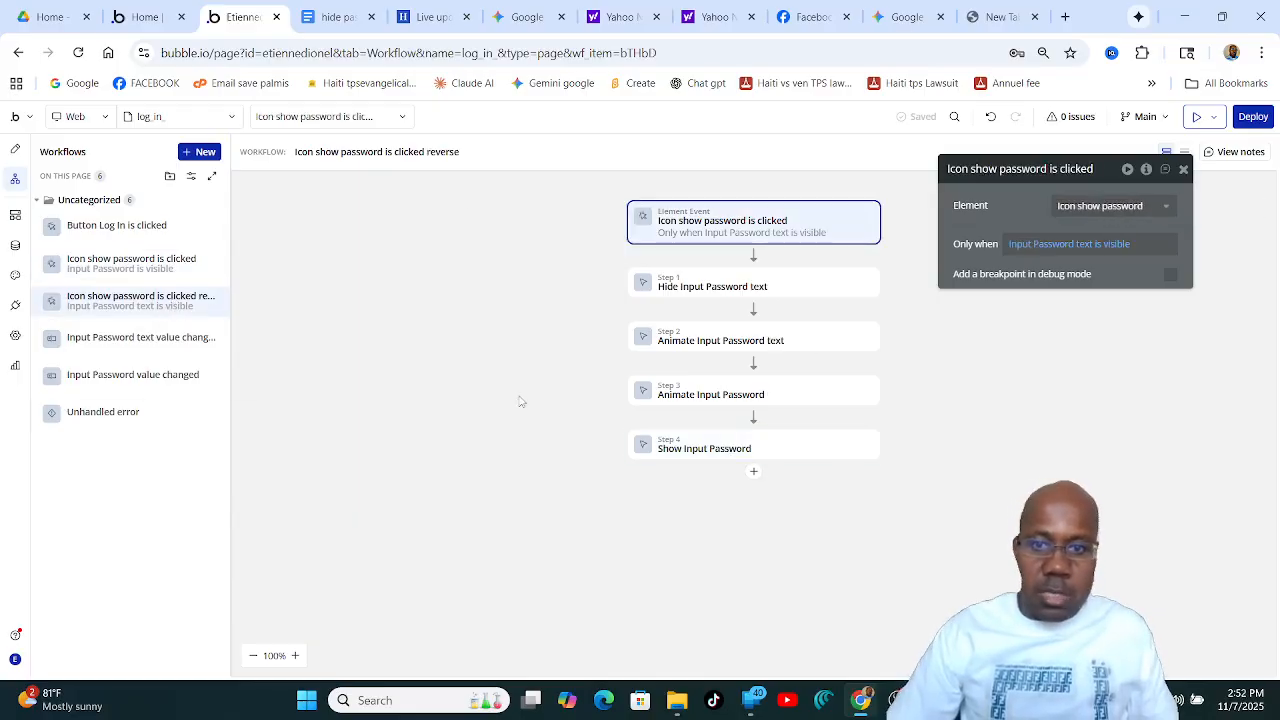
left_click(727, 449)
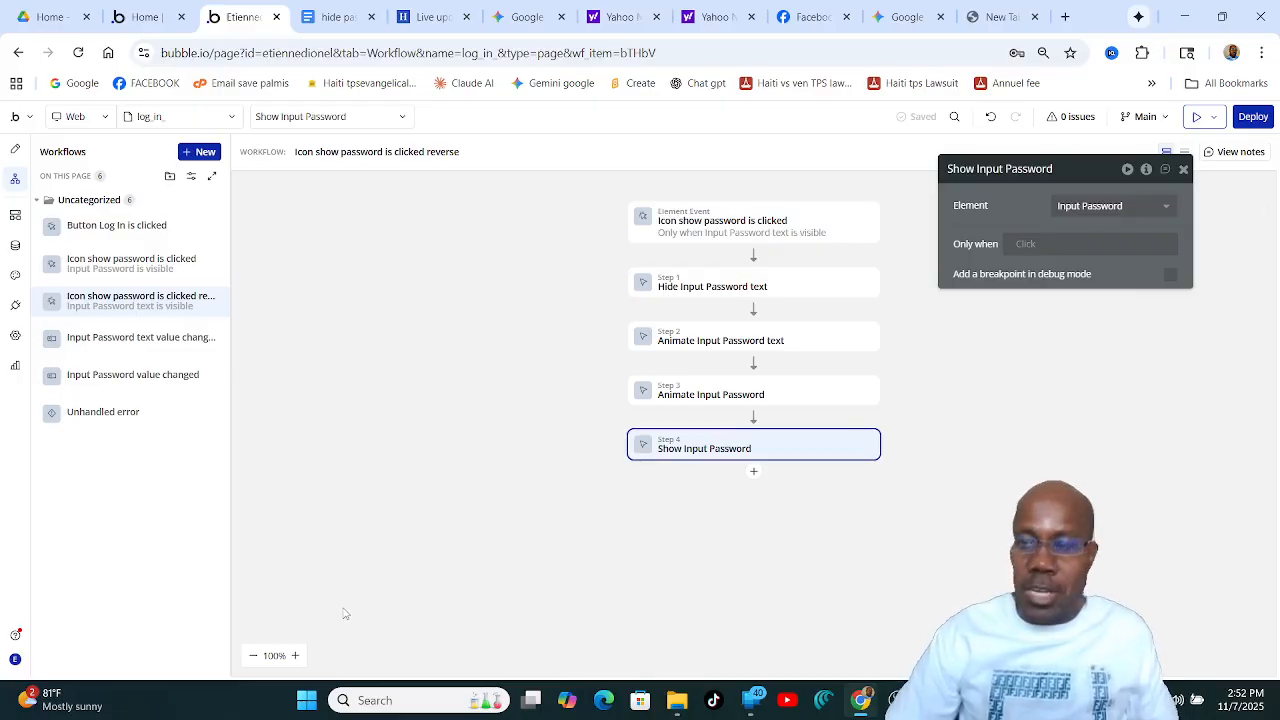
Return to the page design, preview the log_in_ page, and enter a test password in the password field.
left_click(15, 151)
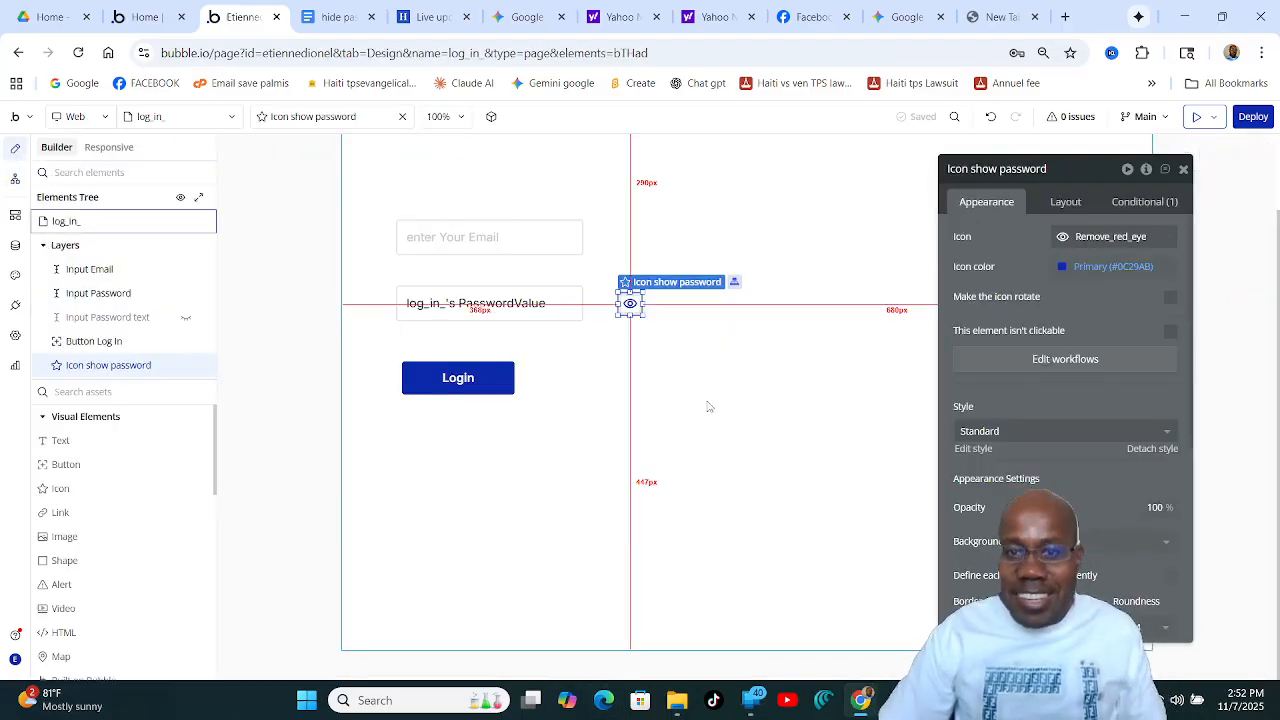
left_click(1196, 119)
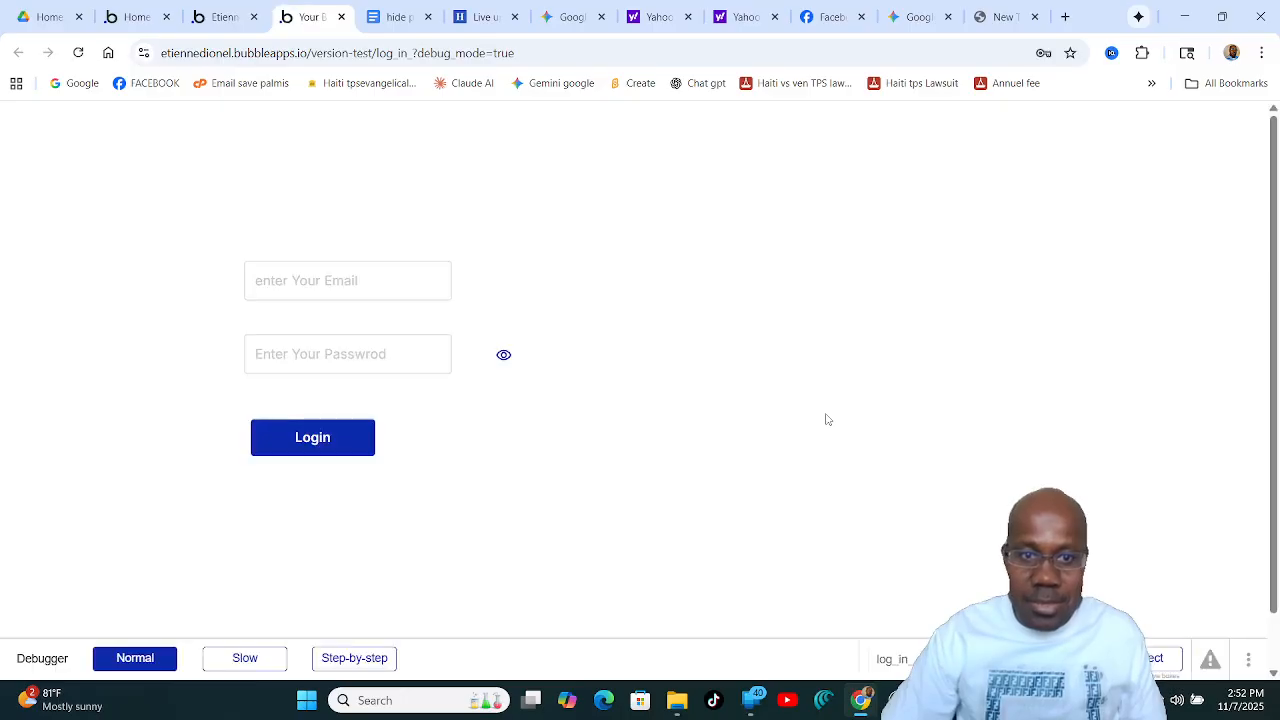
left_click(310, 358)
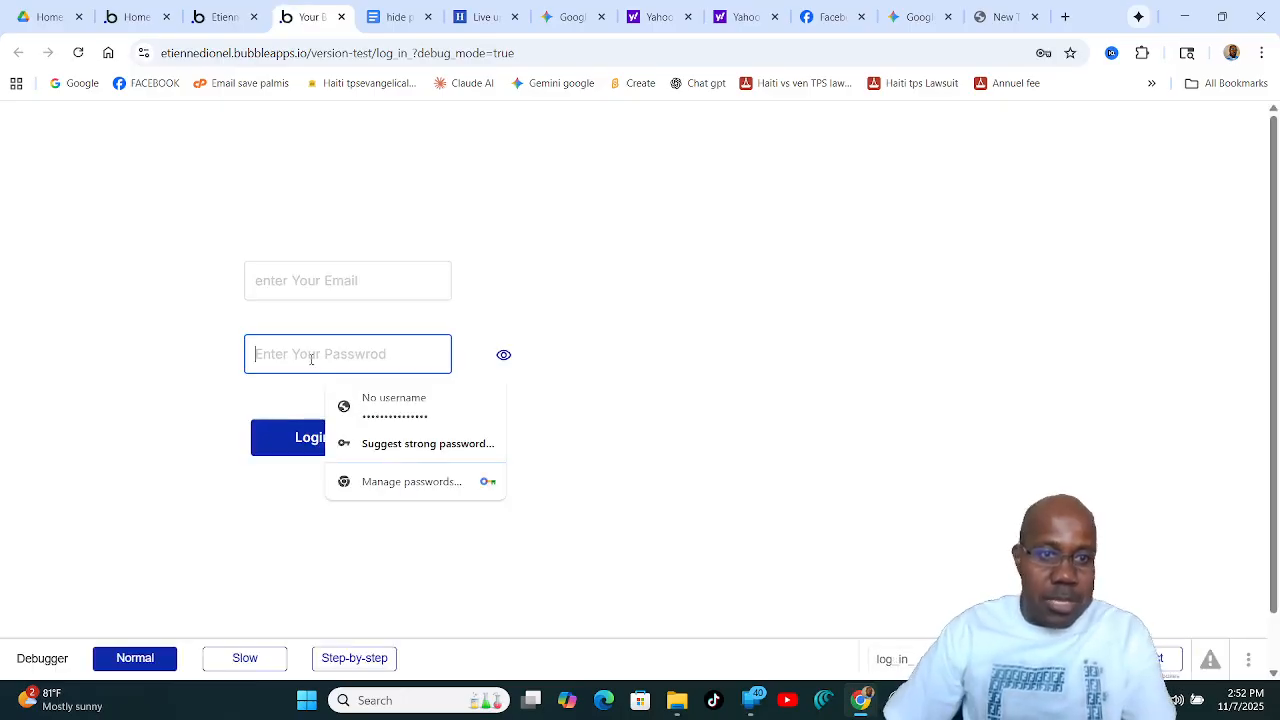
type("•••")
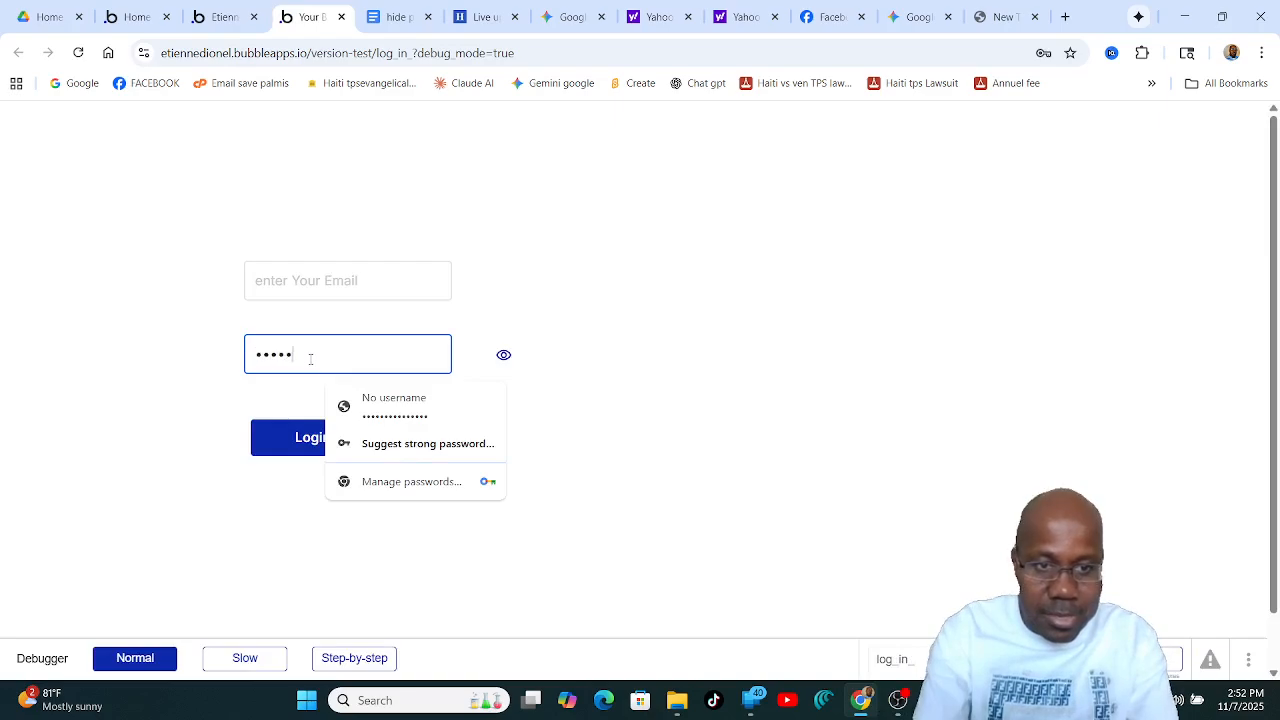
type("••••••••")
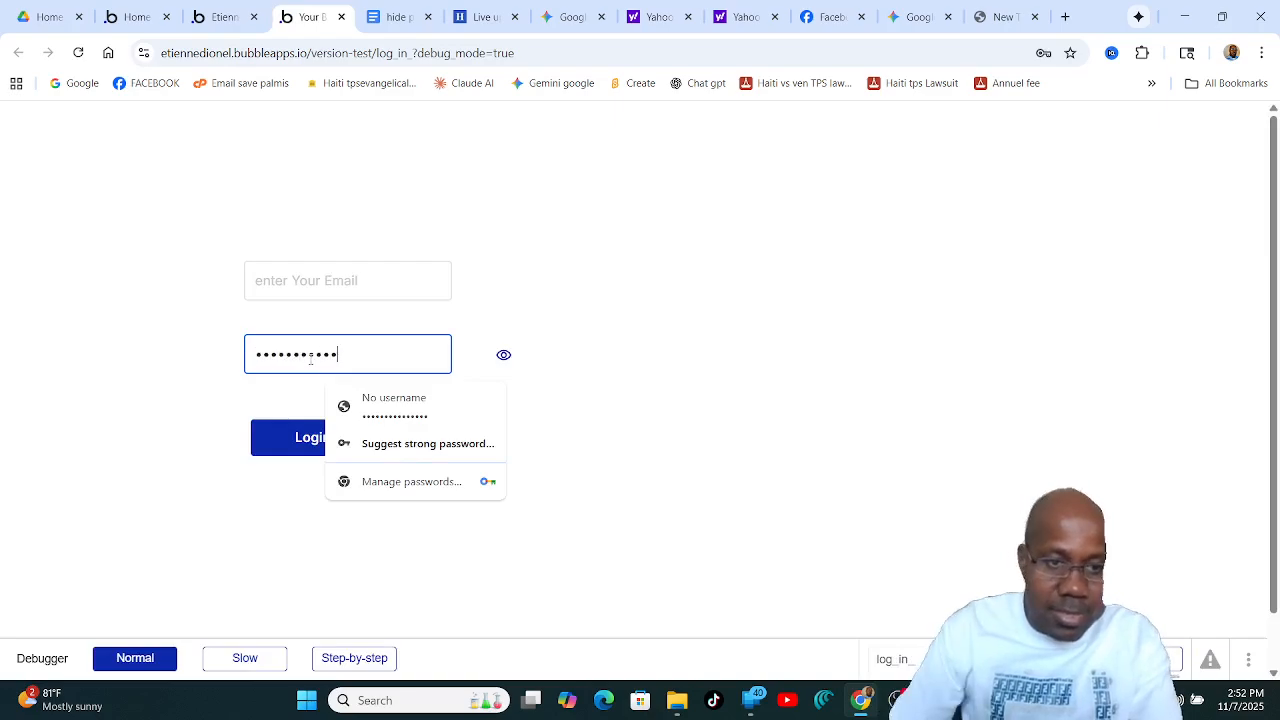
Test the eye icon on the previewed login page by repeatedly showing and hiding the entered password.
left_click(503, 357)
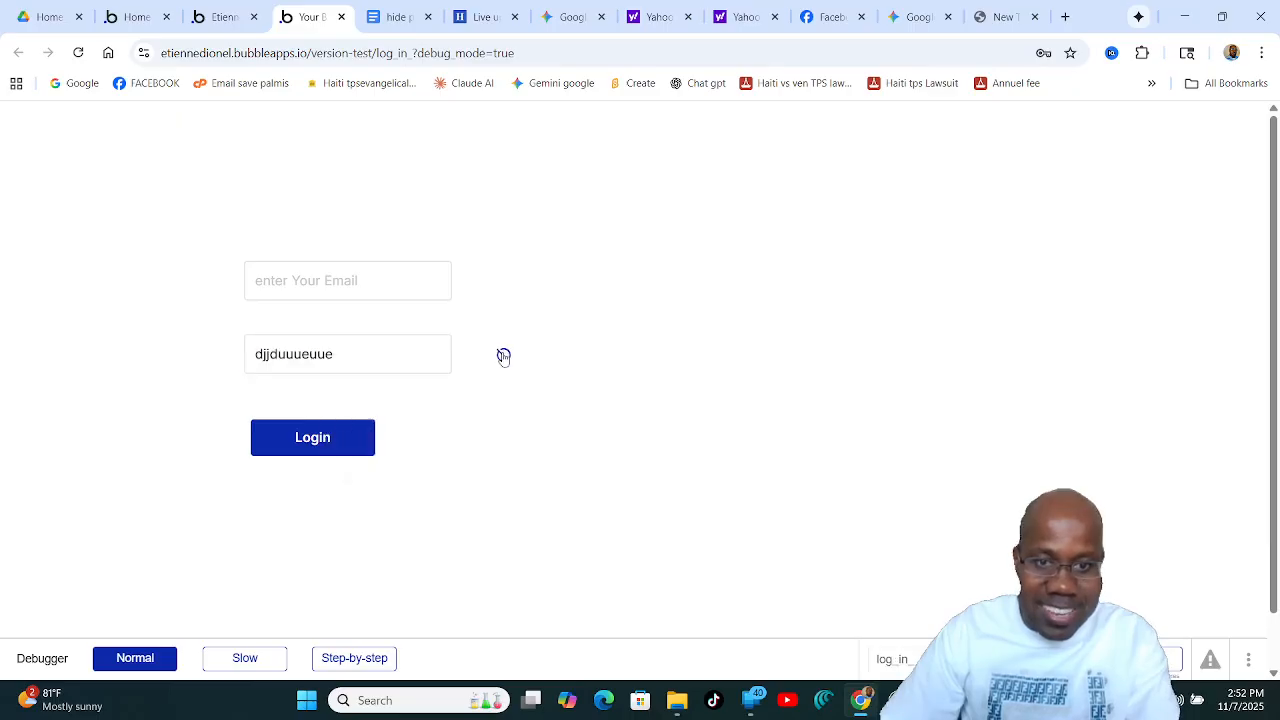
left_click(503, 357)
left_click(503, 357)
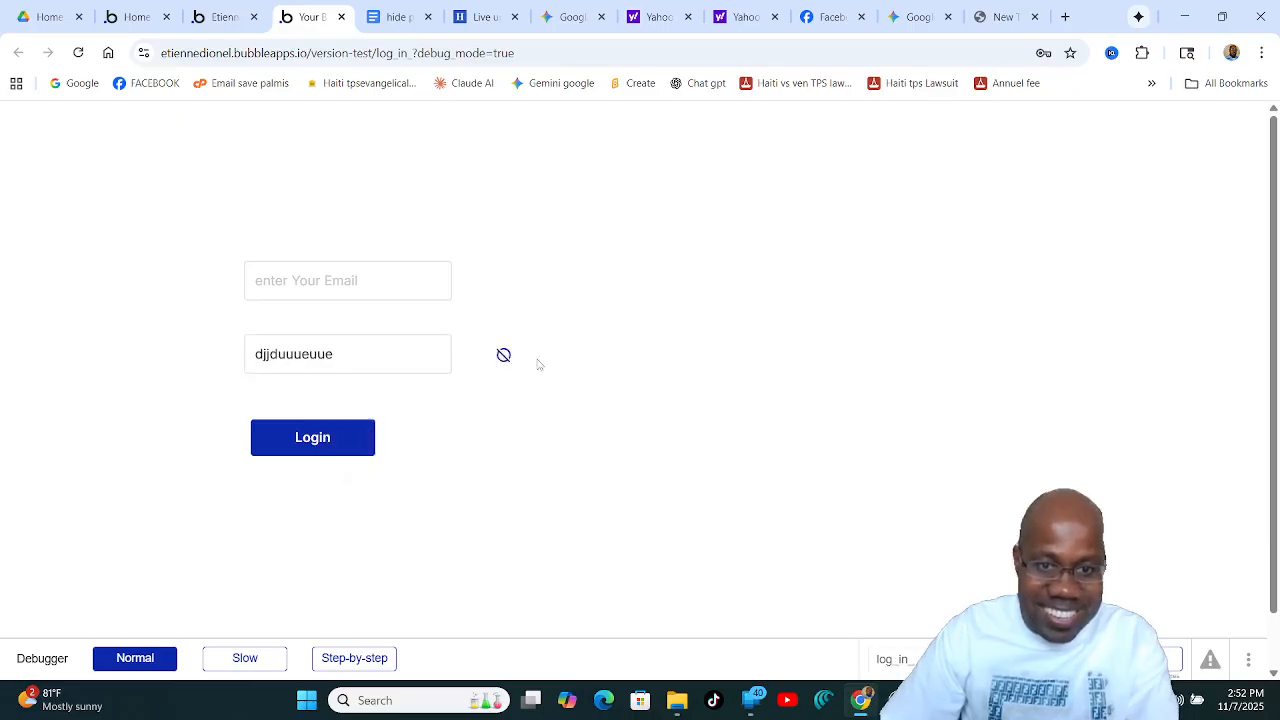
left_click(502, 358)
left_click(354, 356)
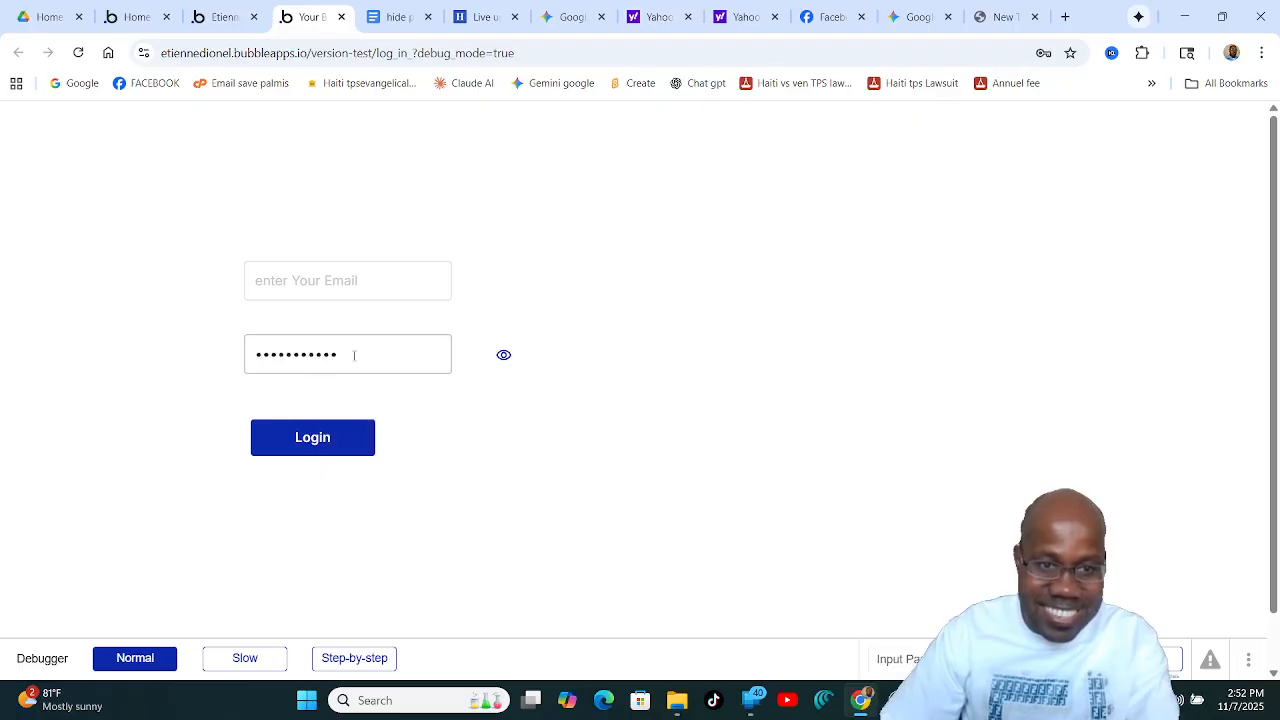
Clear the password field on the previewed login page and enter a different test password.
key("BackSpace")
key("BackSpace")
key("BackSpace")
key("BackSpace")
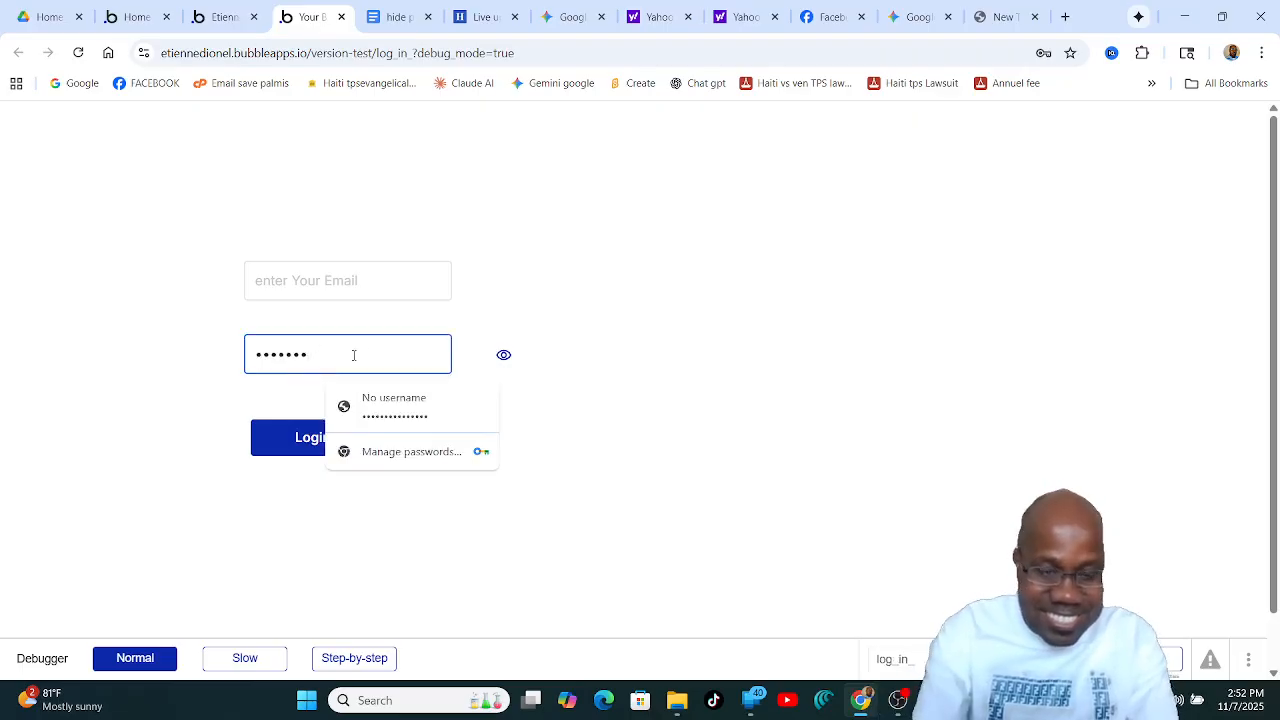
key("BackSpace")
key("BackSpace")
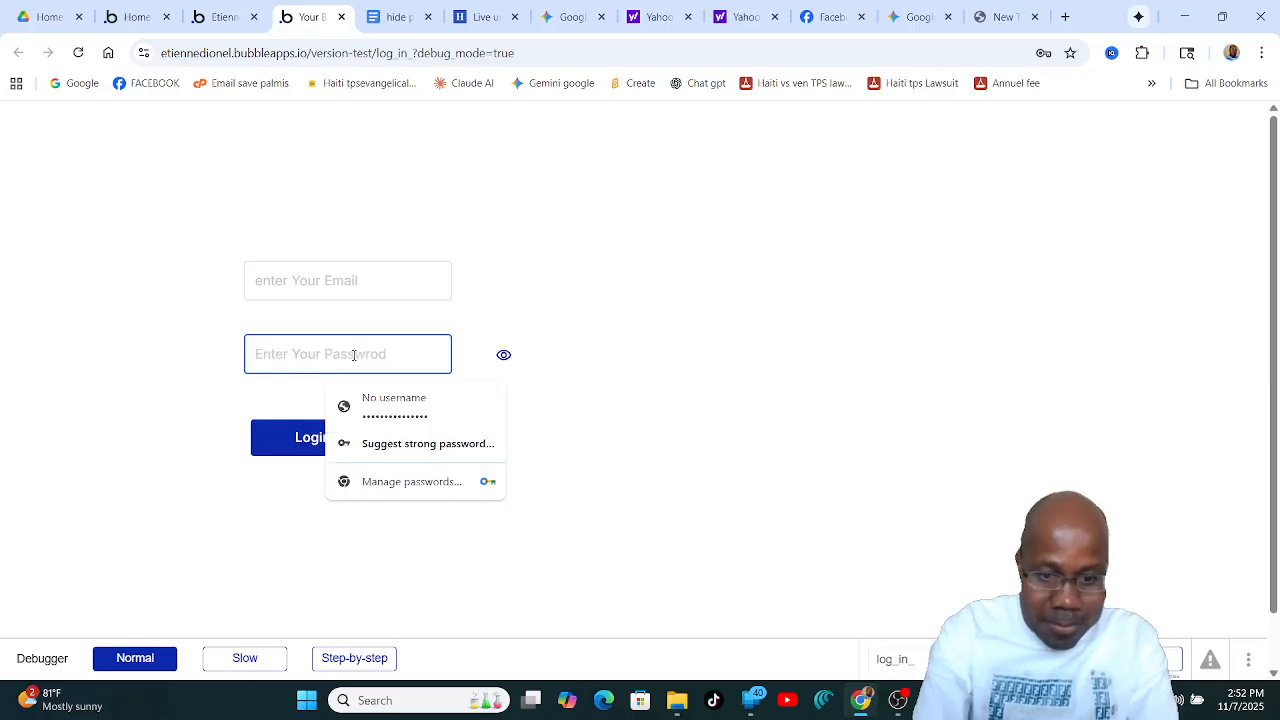
type("••")
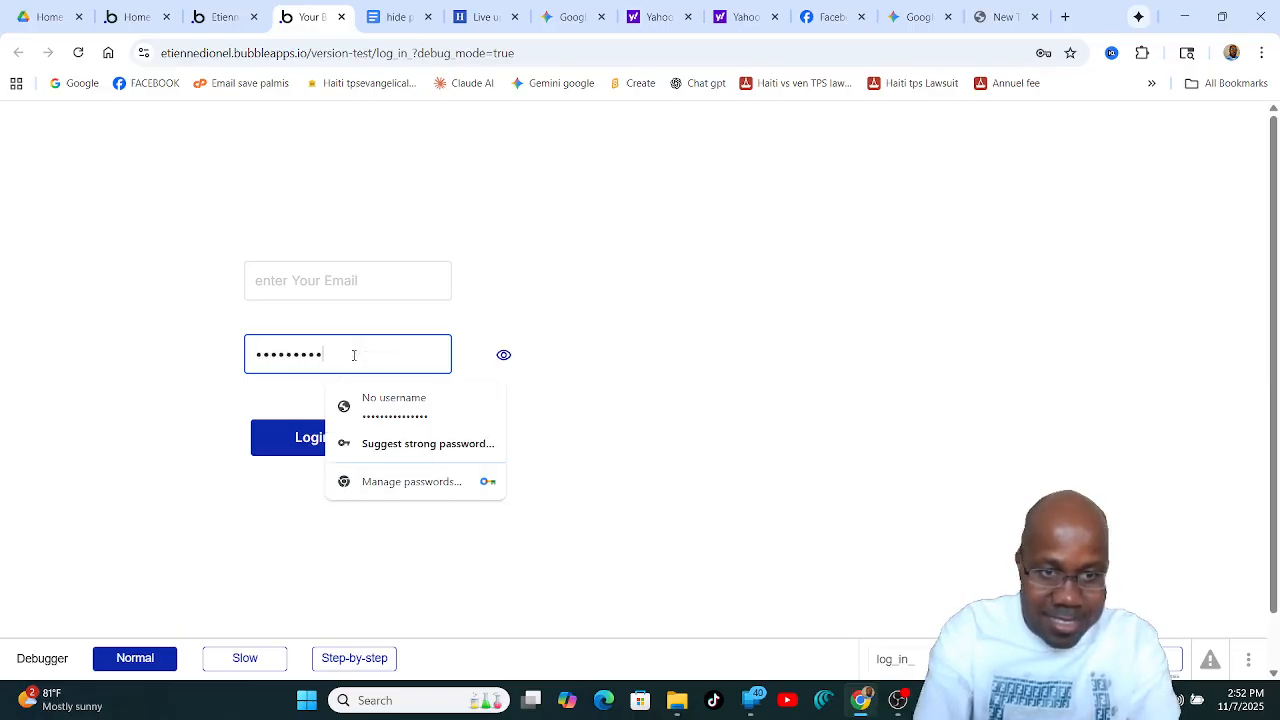
Toggle the eye icon several times to test revealing and masking the new test password, leaving it revealed.
left_click(503, 358)
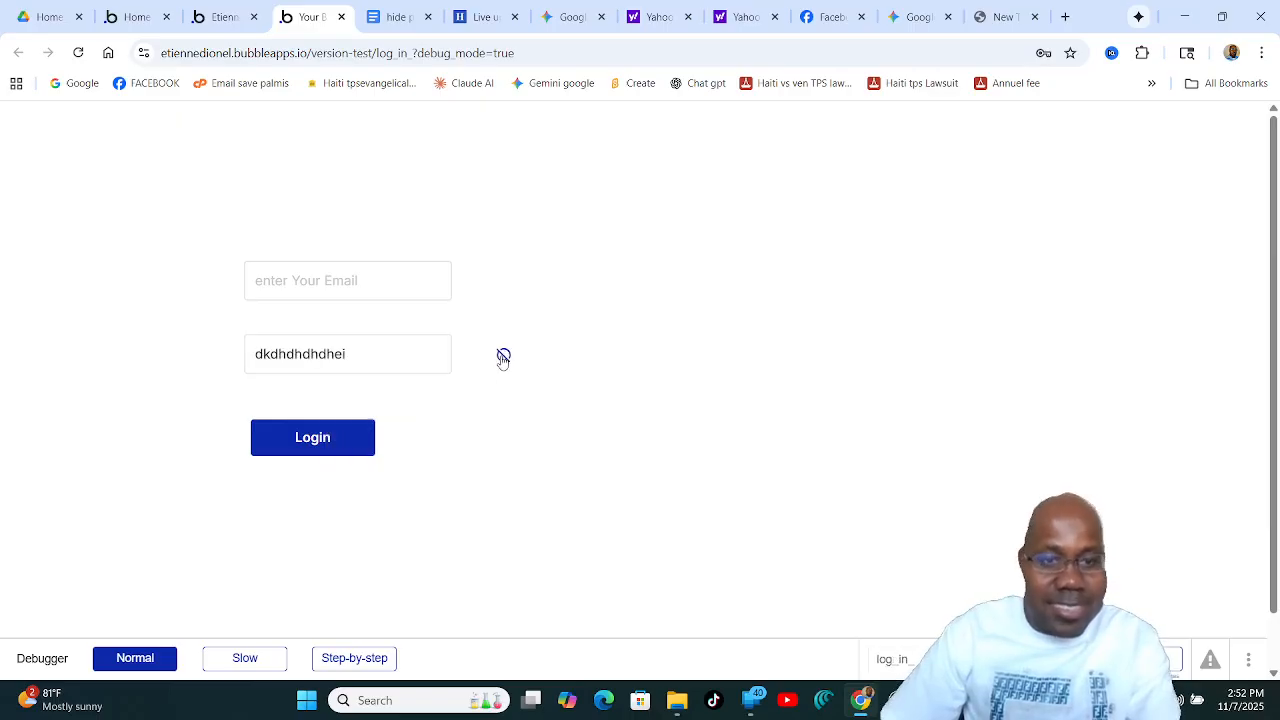
left_click(503, 358)
left_click(503, 358)
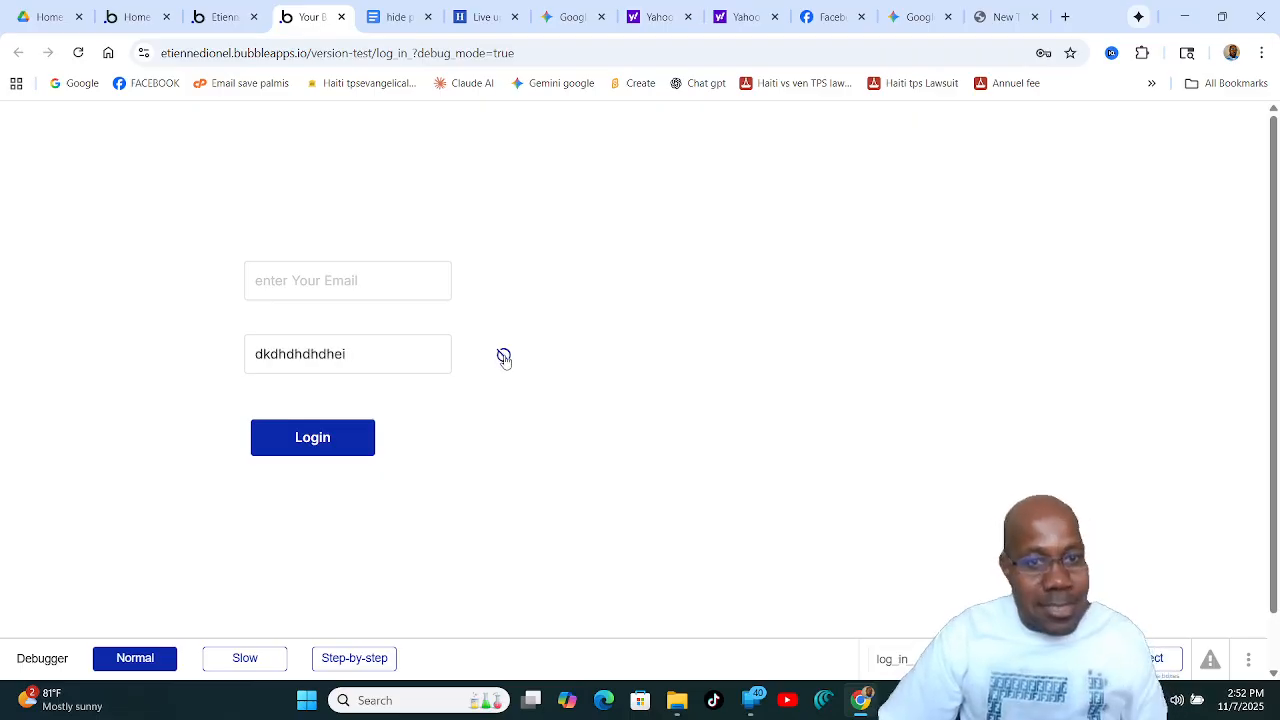
left_click(503, 358)
left_click(503, 358)
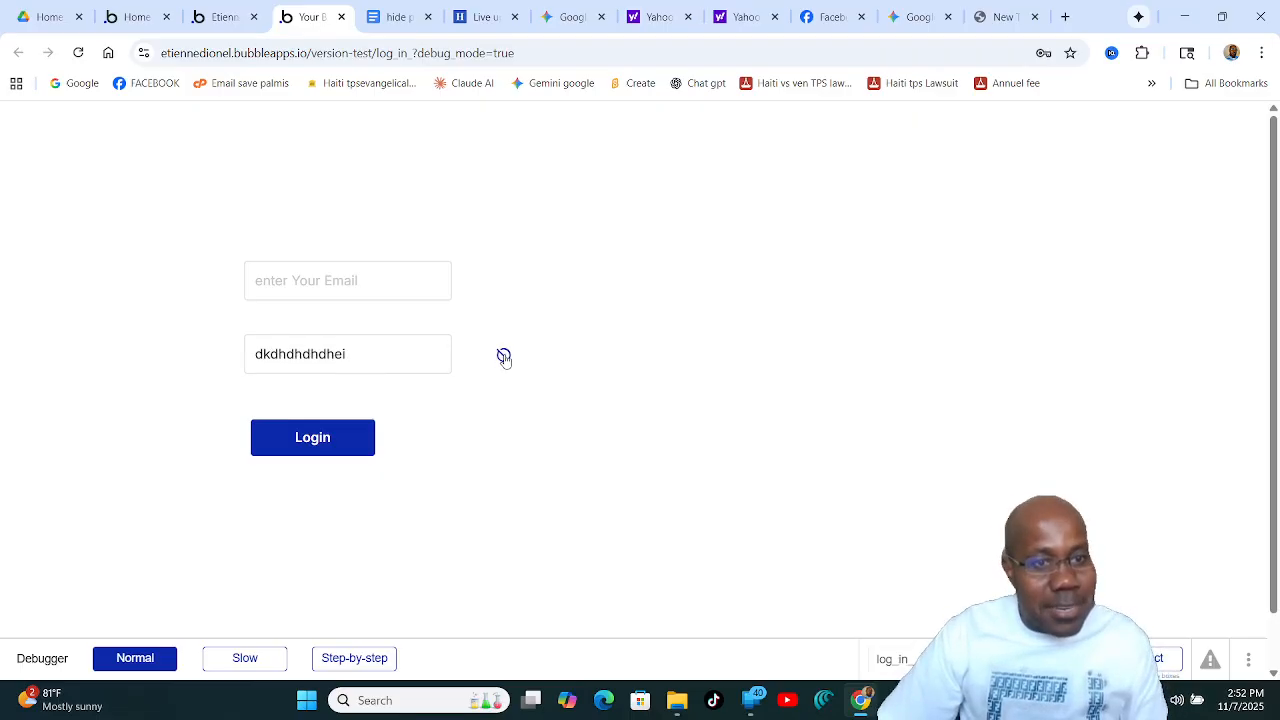
left_click(503, 358)
left_click(503, 358)
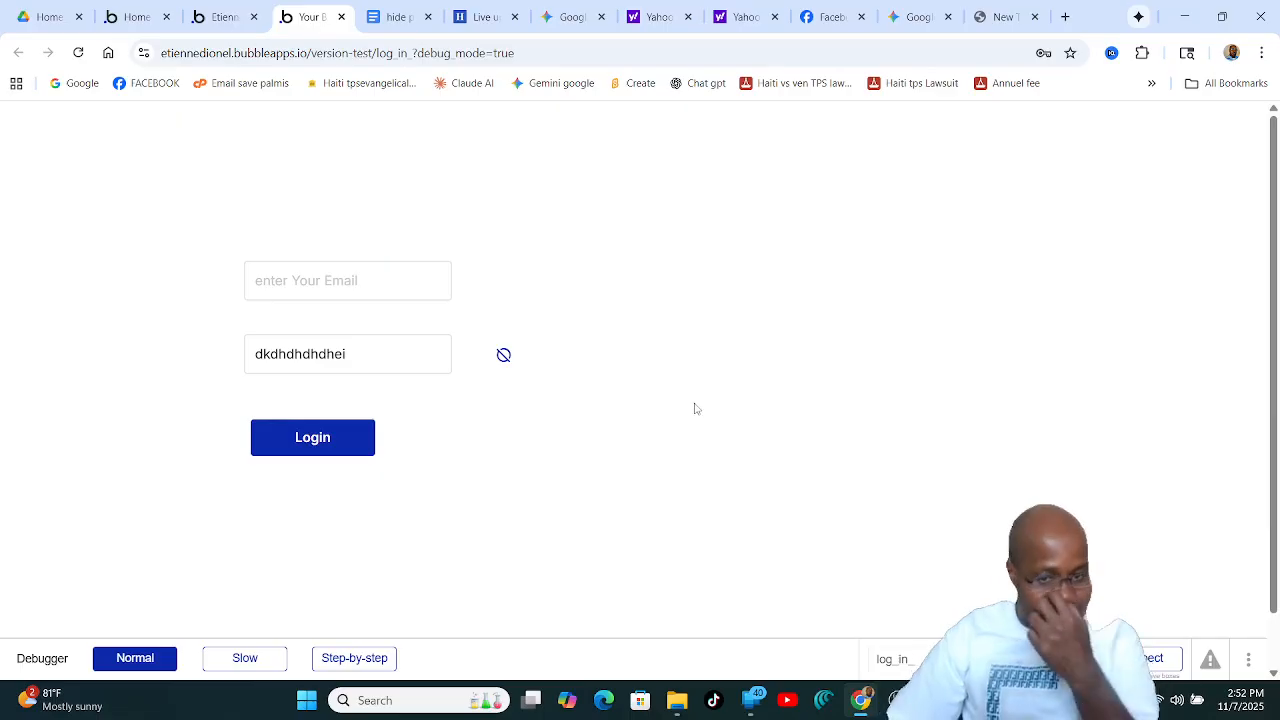
Return to the log_in_ page design in the Bubble editor.
key("alt+Tab")
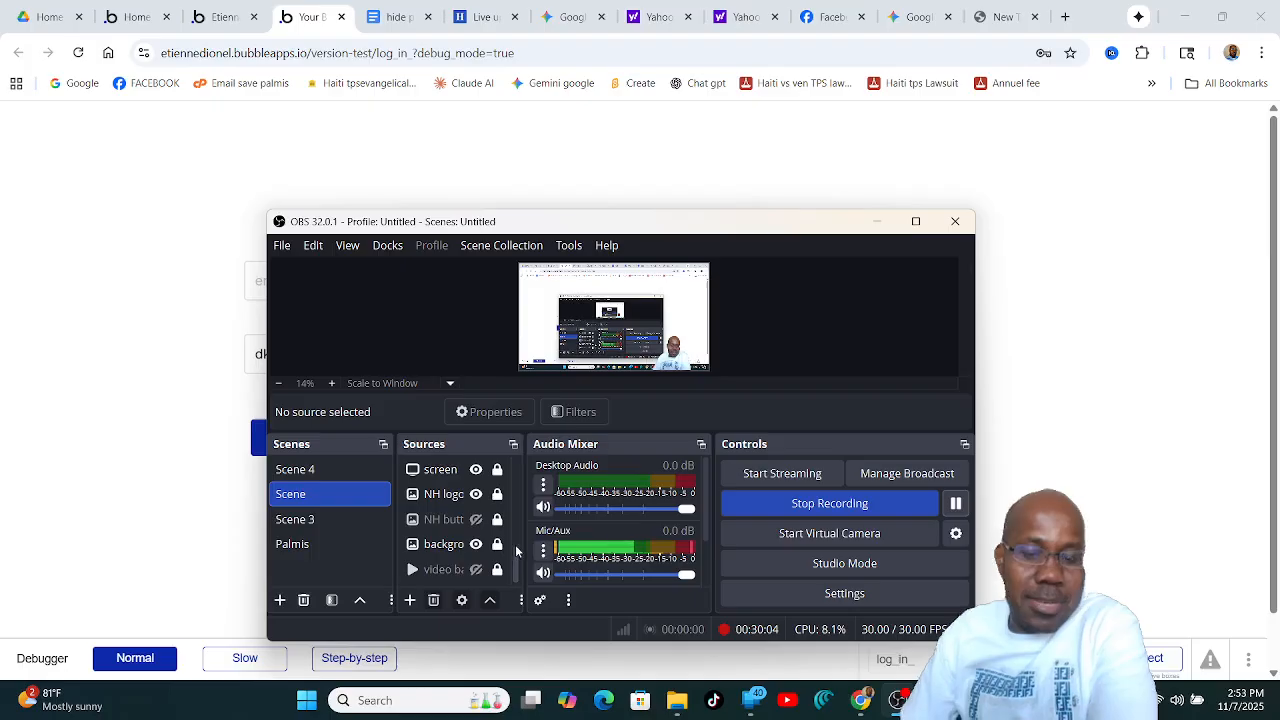
left_click(225, 17)
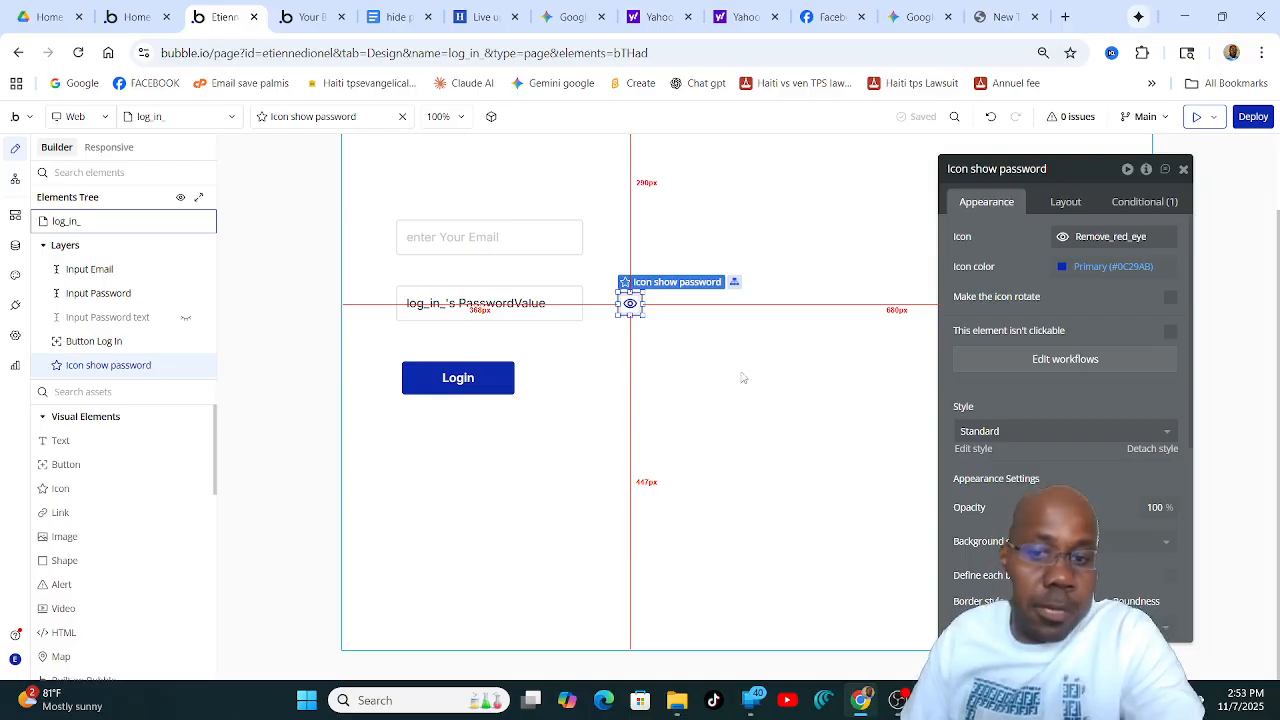
left_click(897, 700)
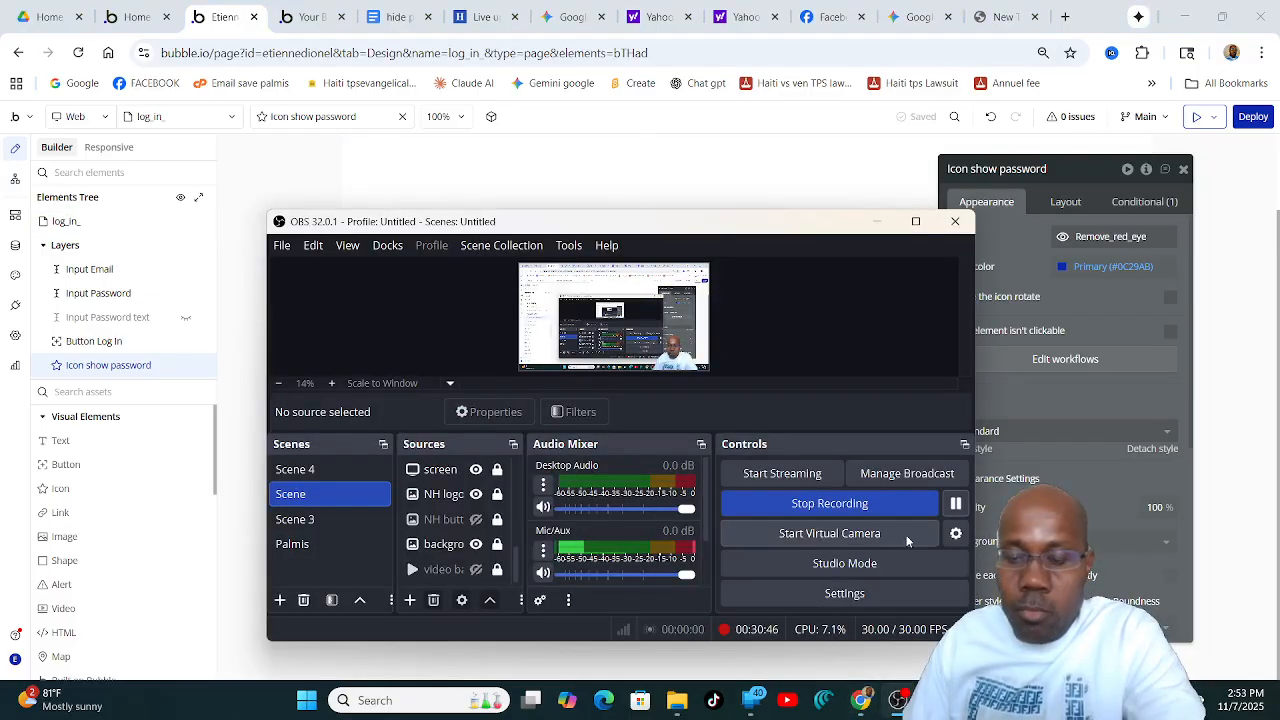